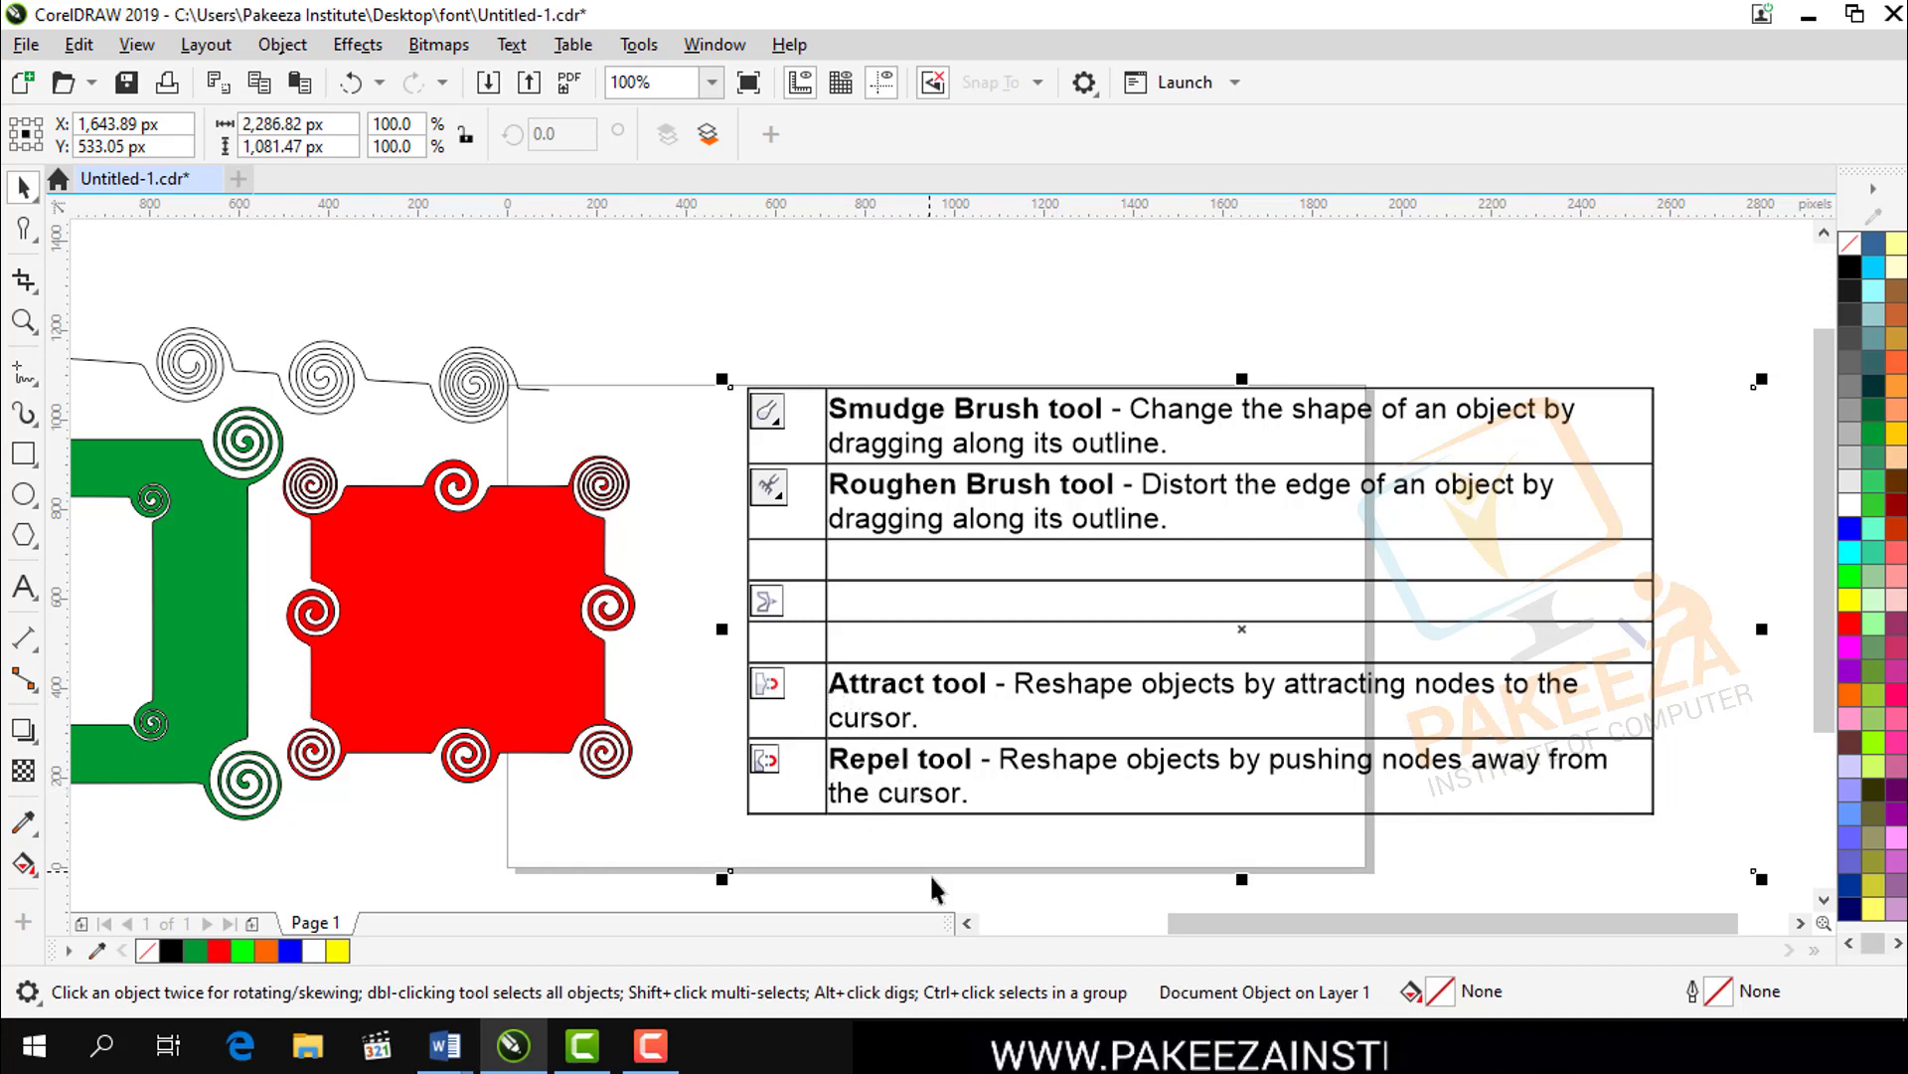
{"action": "left_click", "coordinate": [25, 235]}
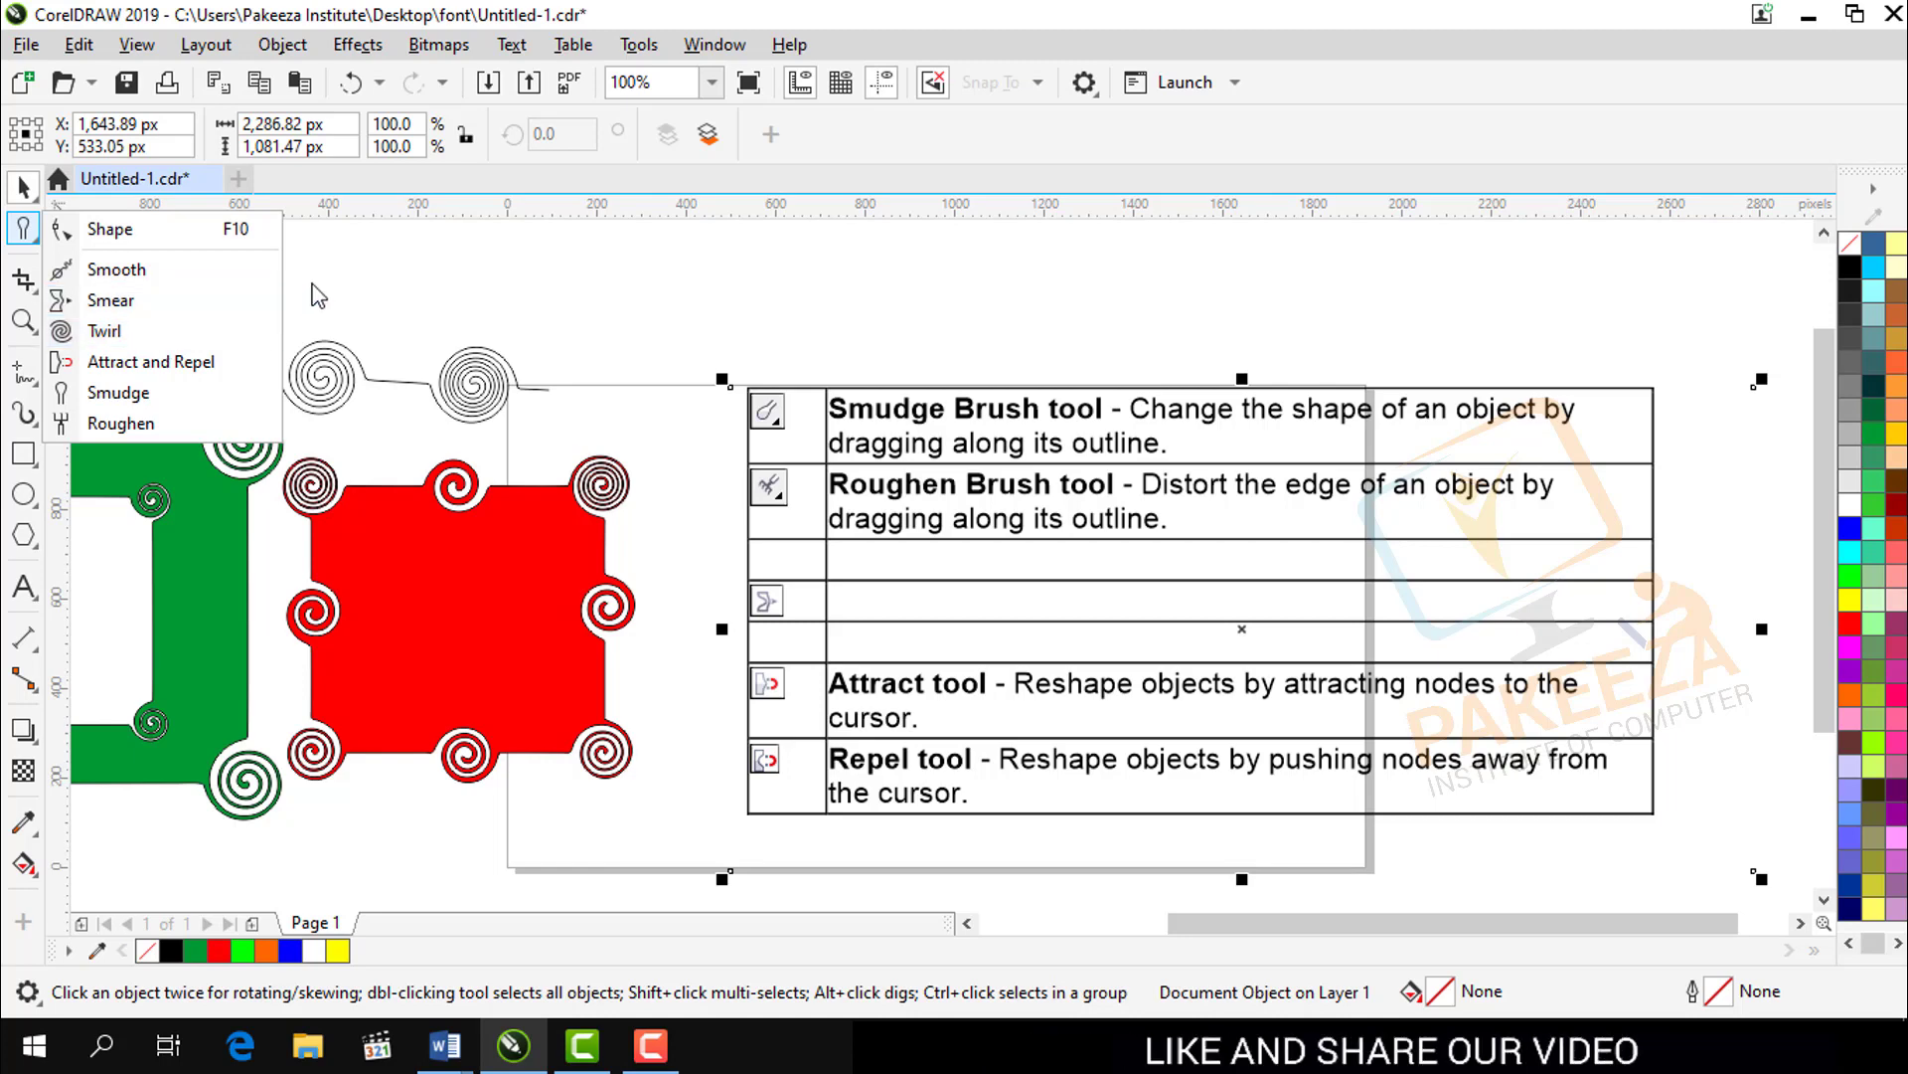
{"action": "left_click", "coordinate": [350, 285]}
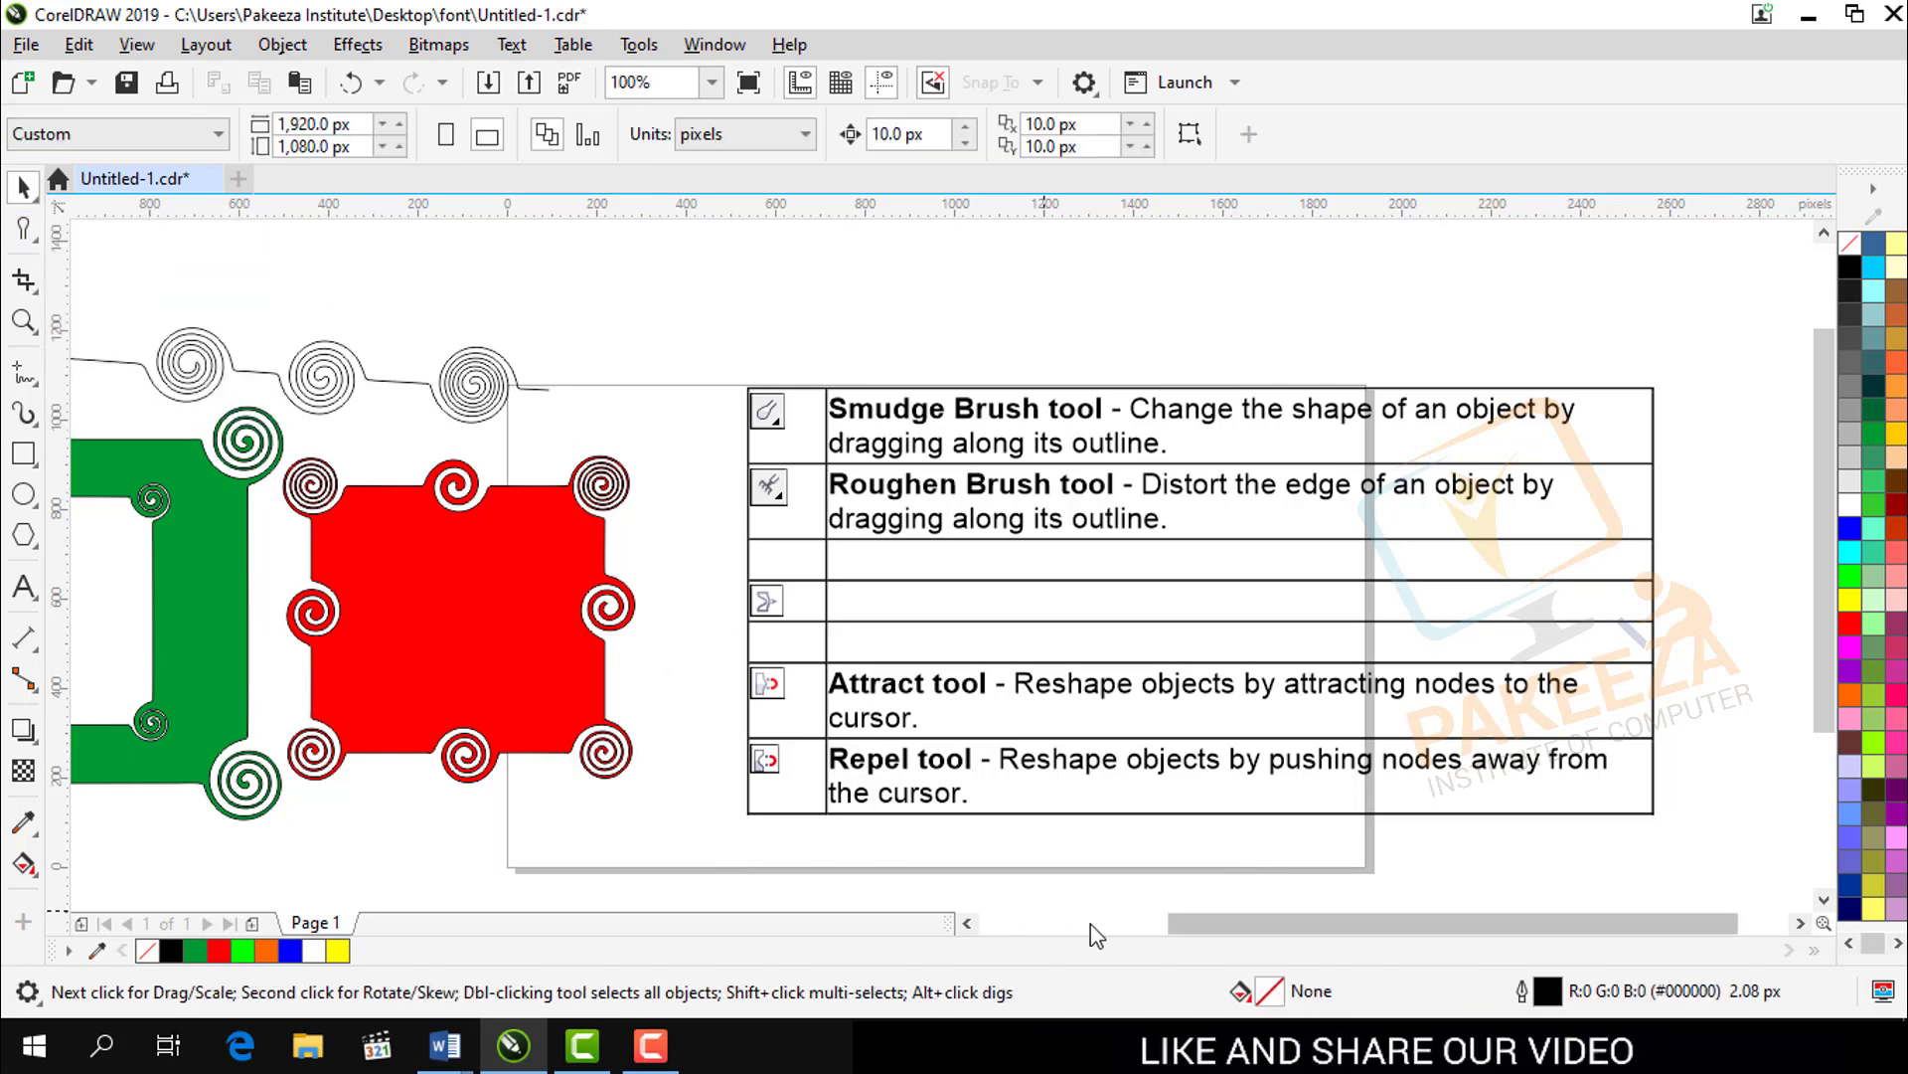
Step: Move the tool-description table horizontally away from the red shape, to an X position of about 2,703 px
{"action": "left_click", "coordinate": [967, 923]}
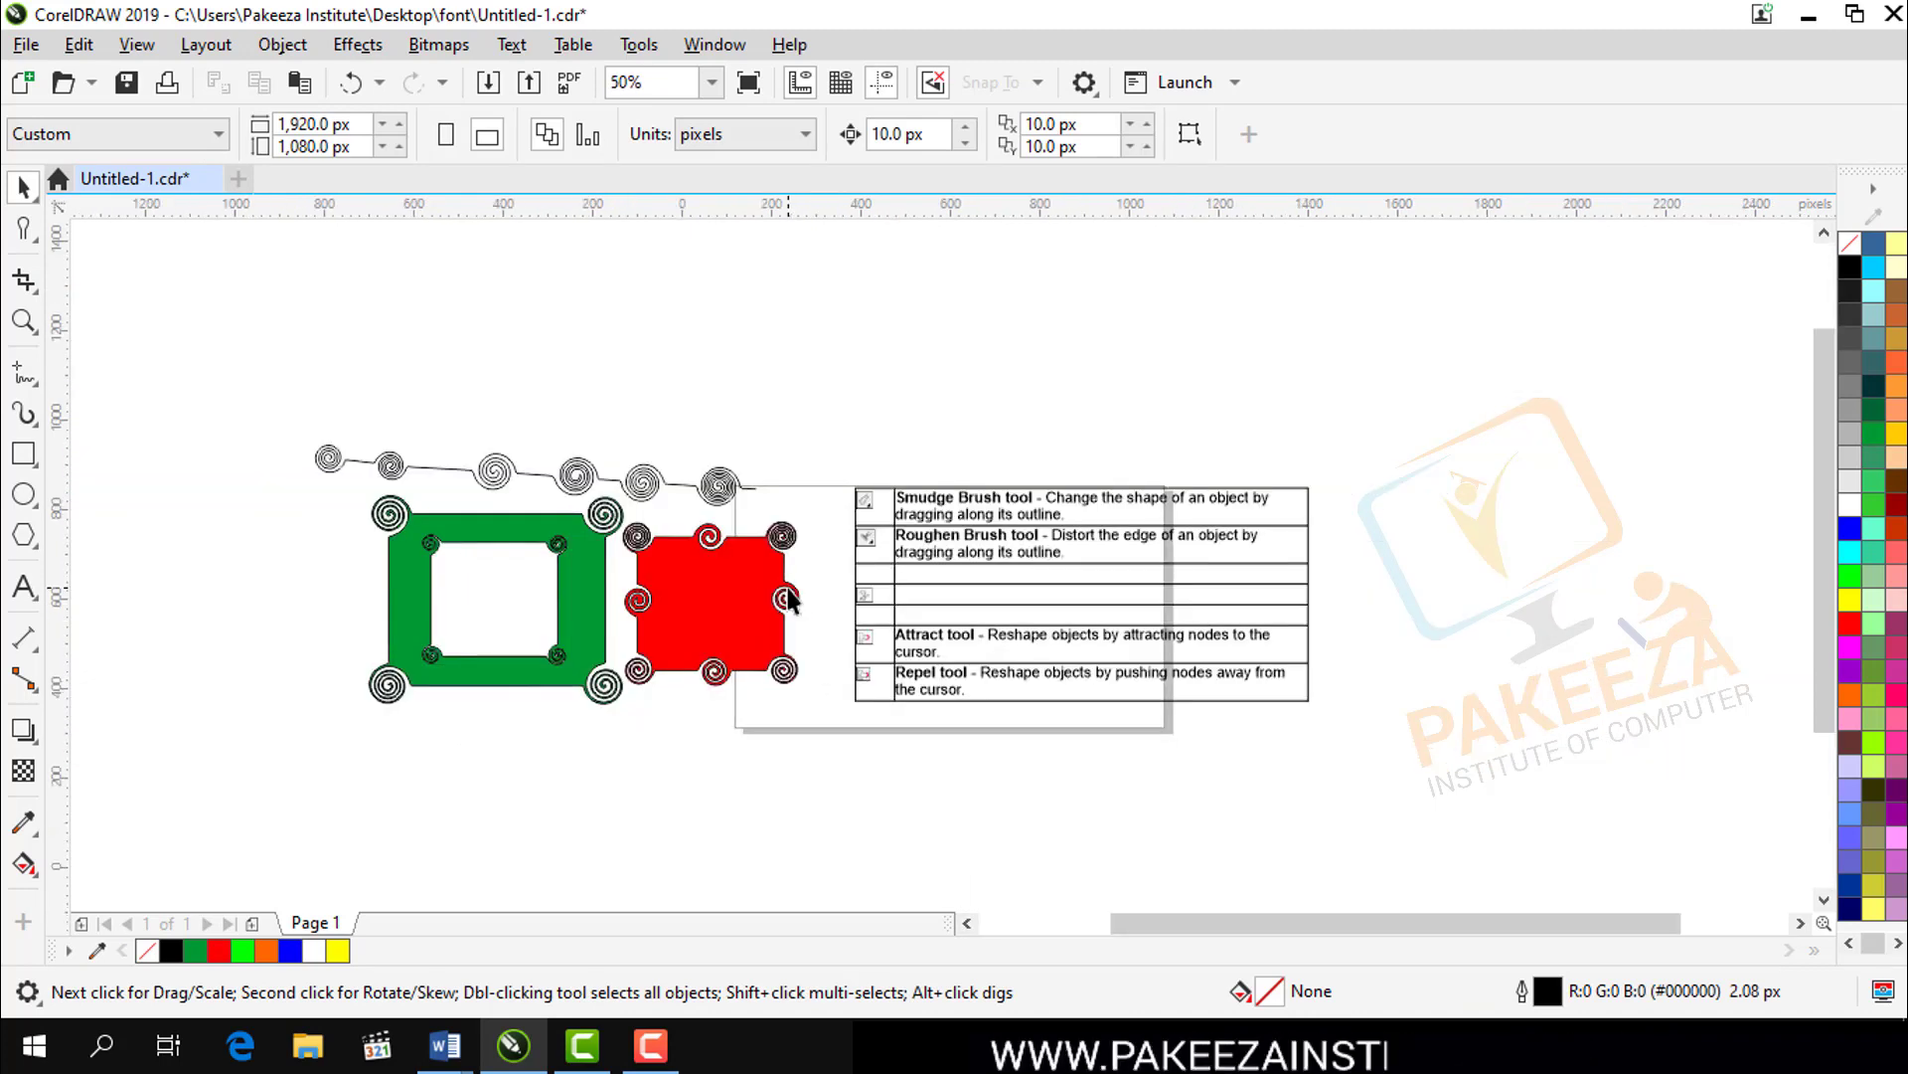
{"action": "left_click", "coordinate": [1013, 440]}
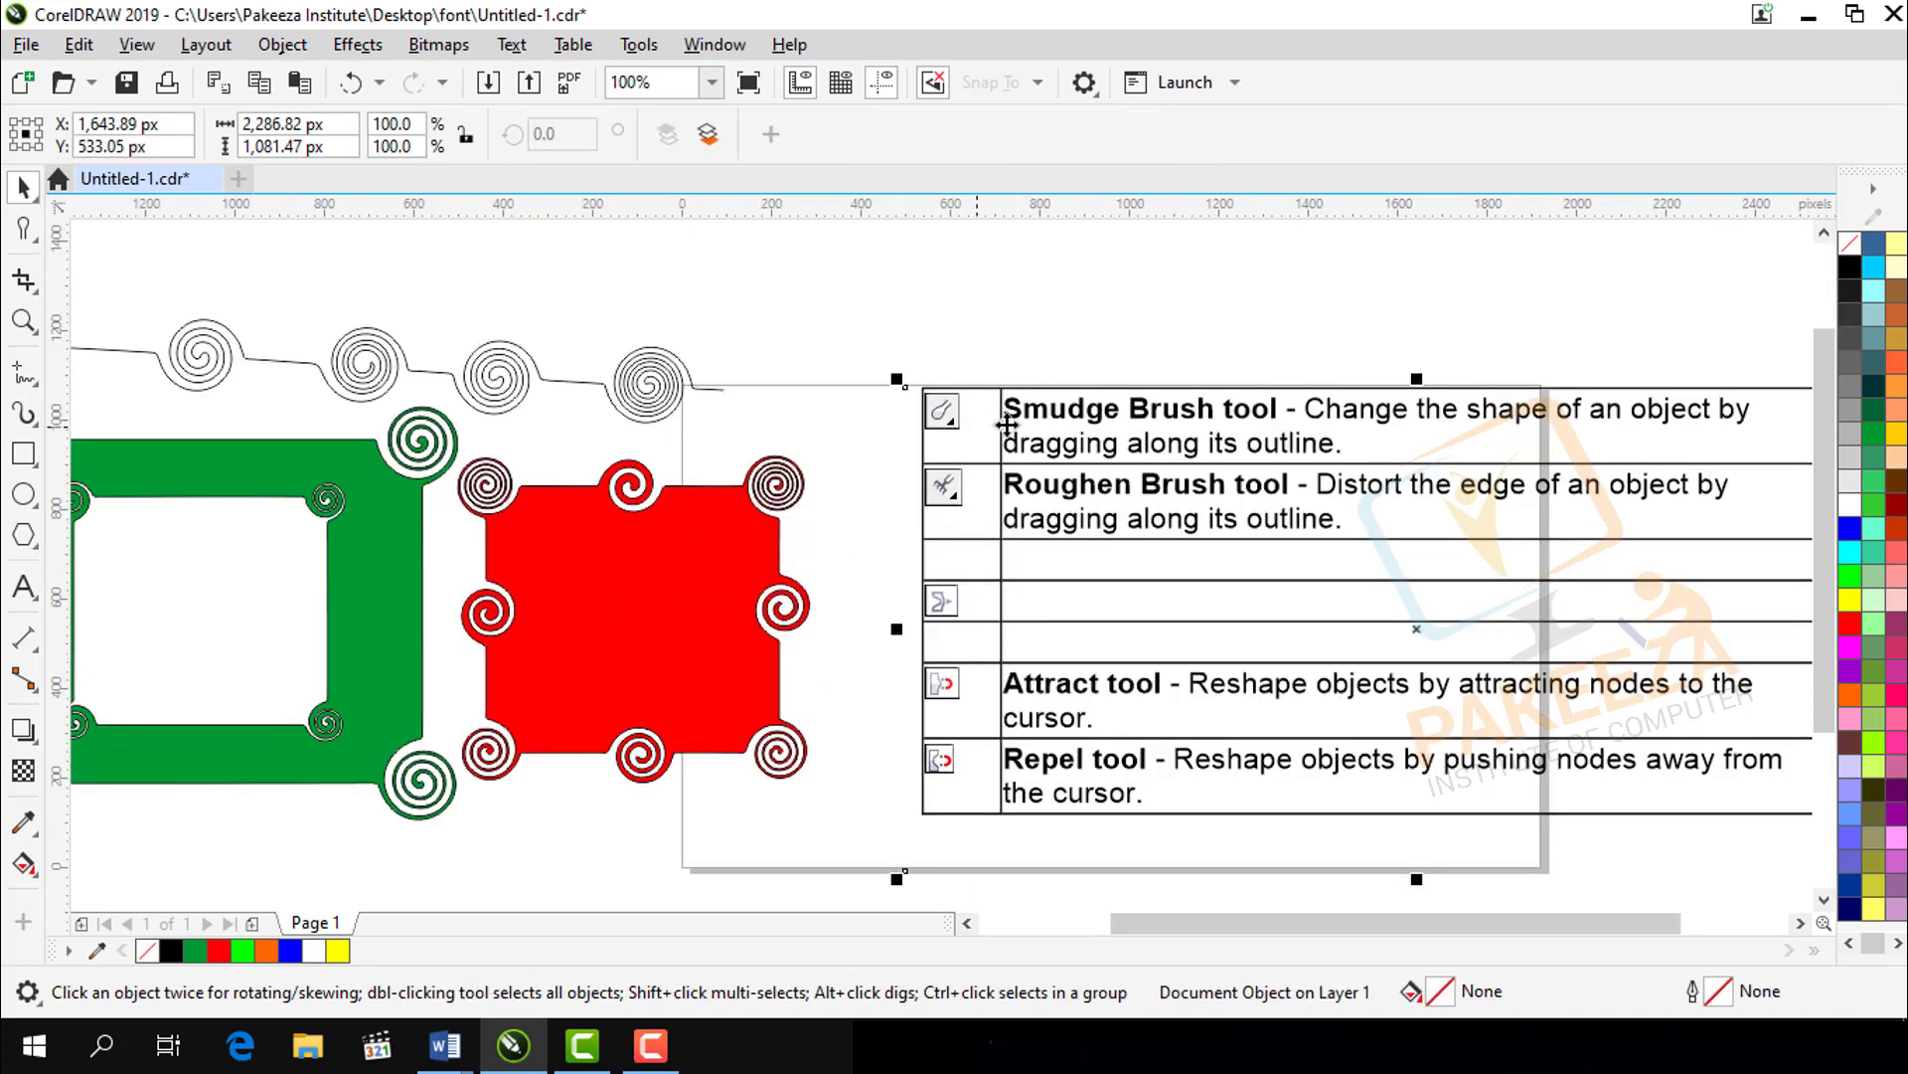
{"action": "left_click_drag", "start_coordinate": [1032, 439], "coordinate": [1394, 423]}
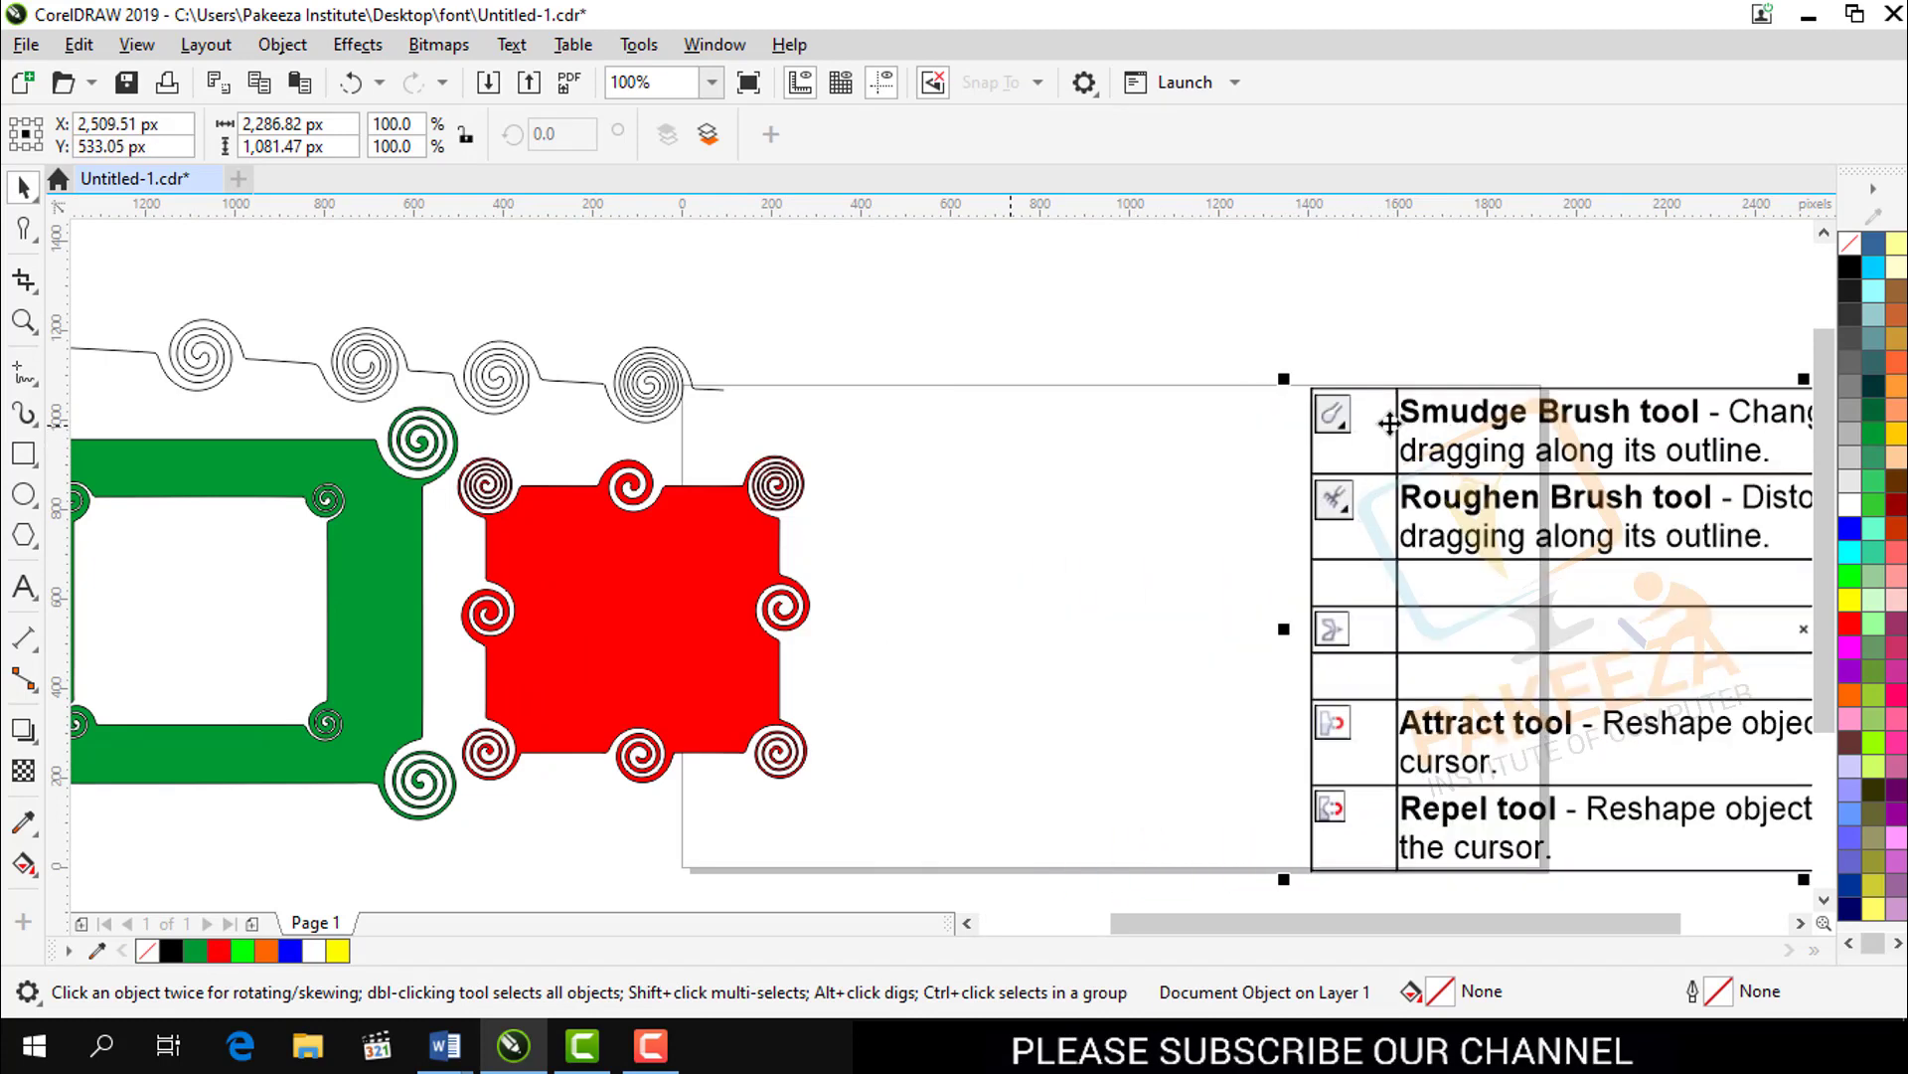
{"action": "left_click", "coordinate": [27, 240]}
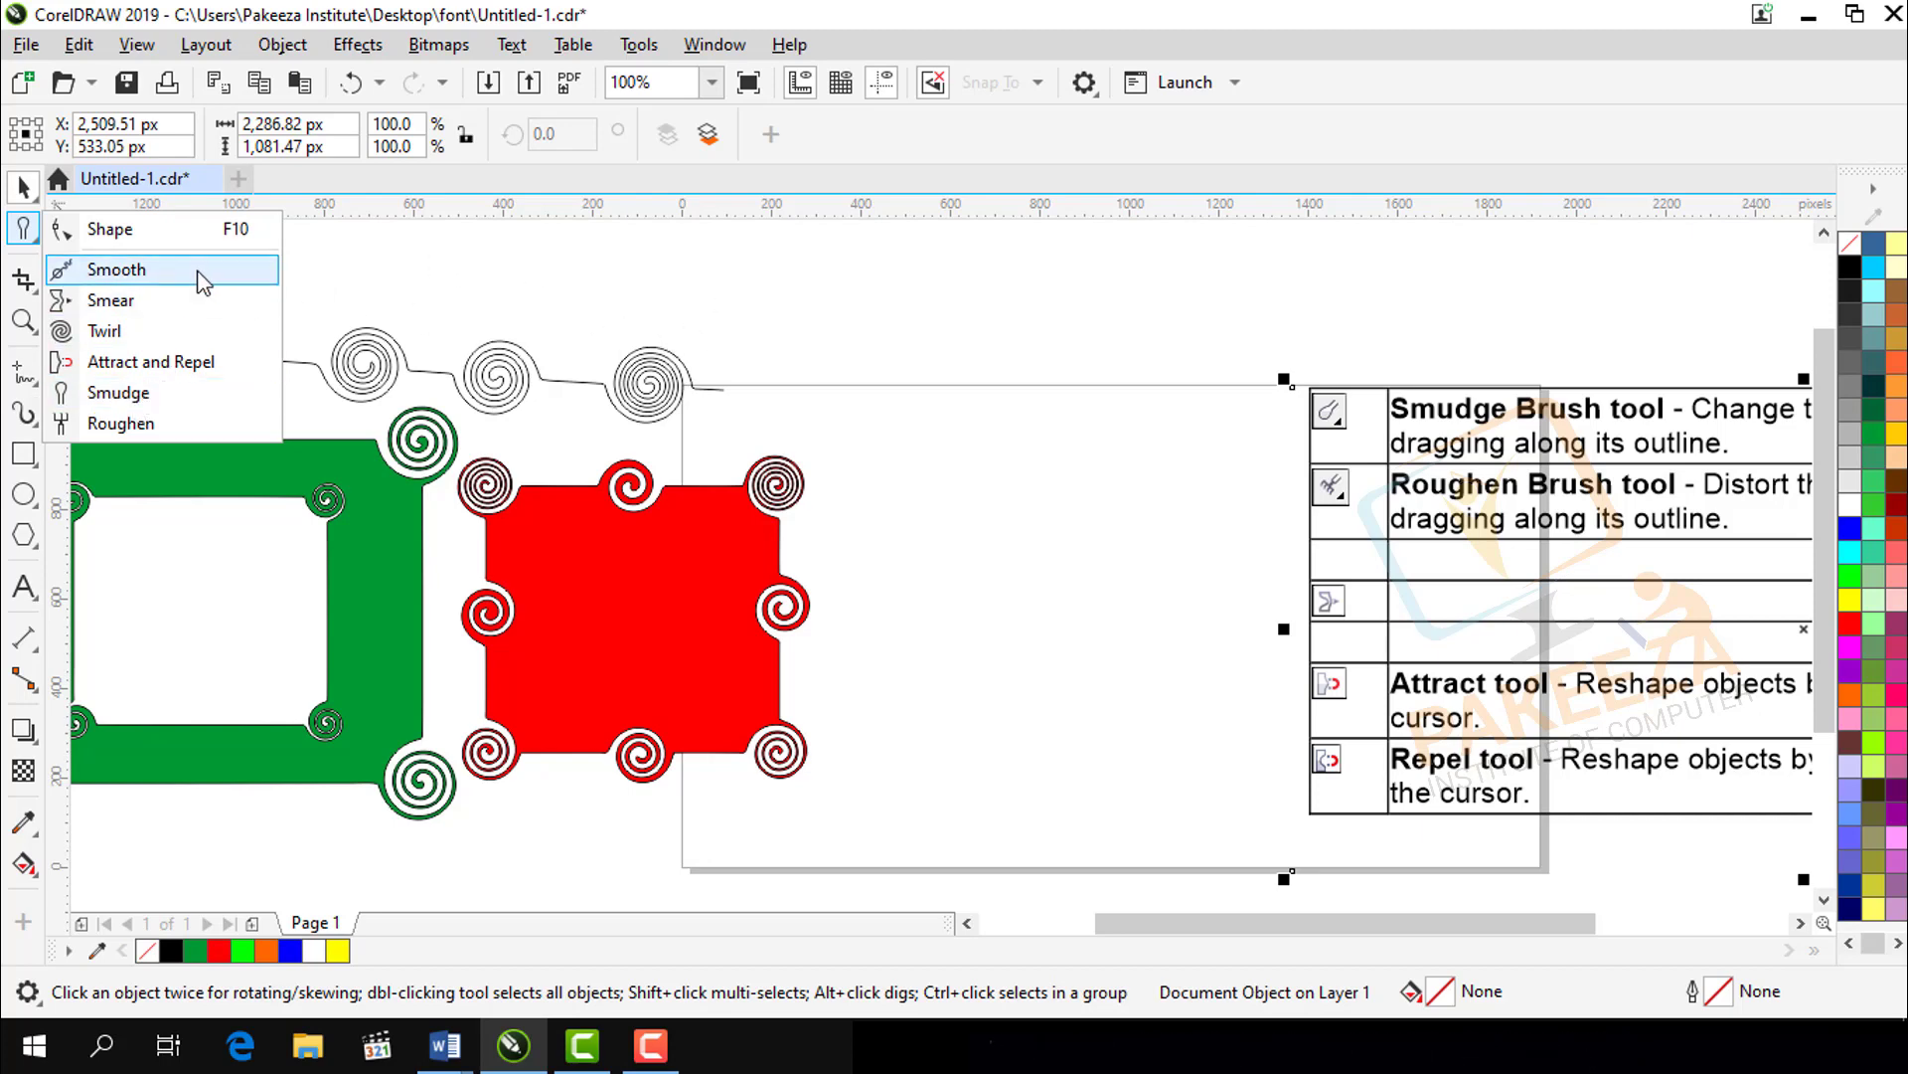
{"action": "left_click", "coordinate": [418, 303]}
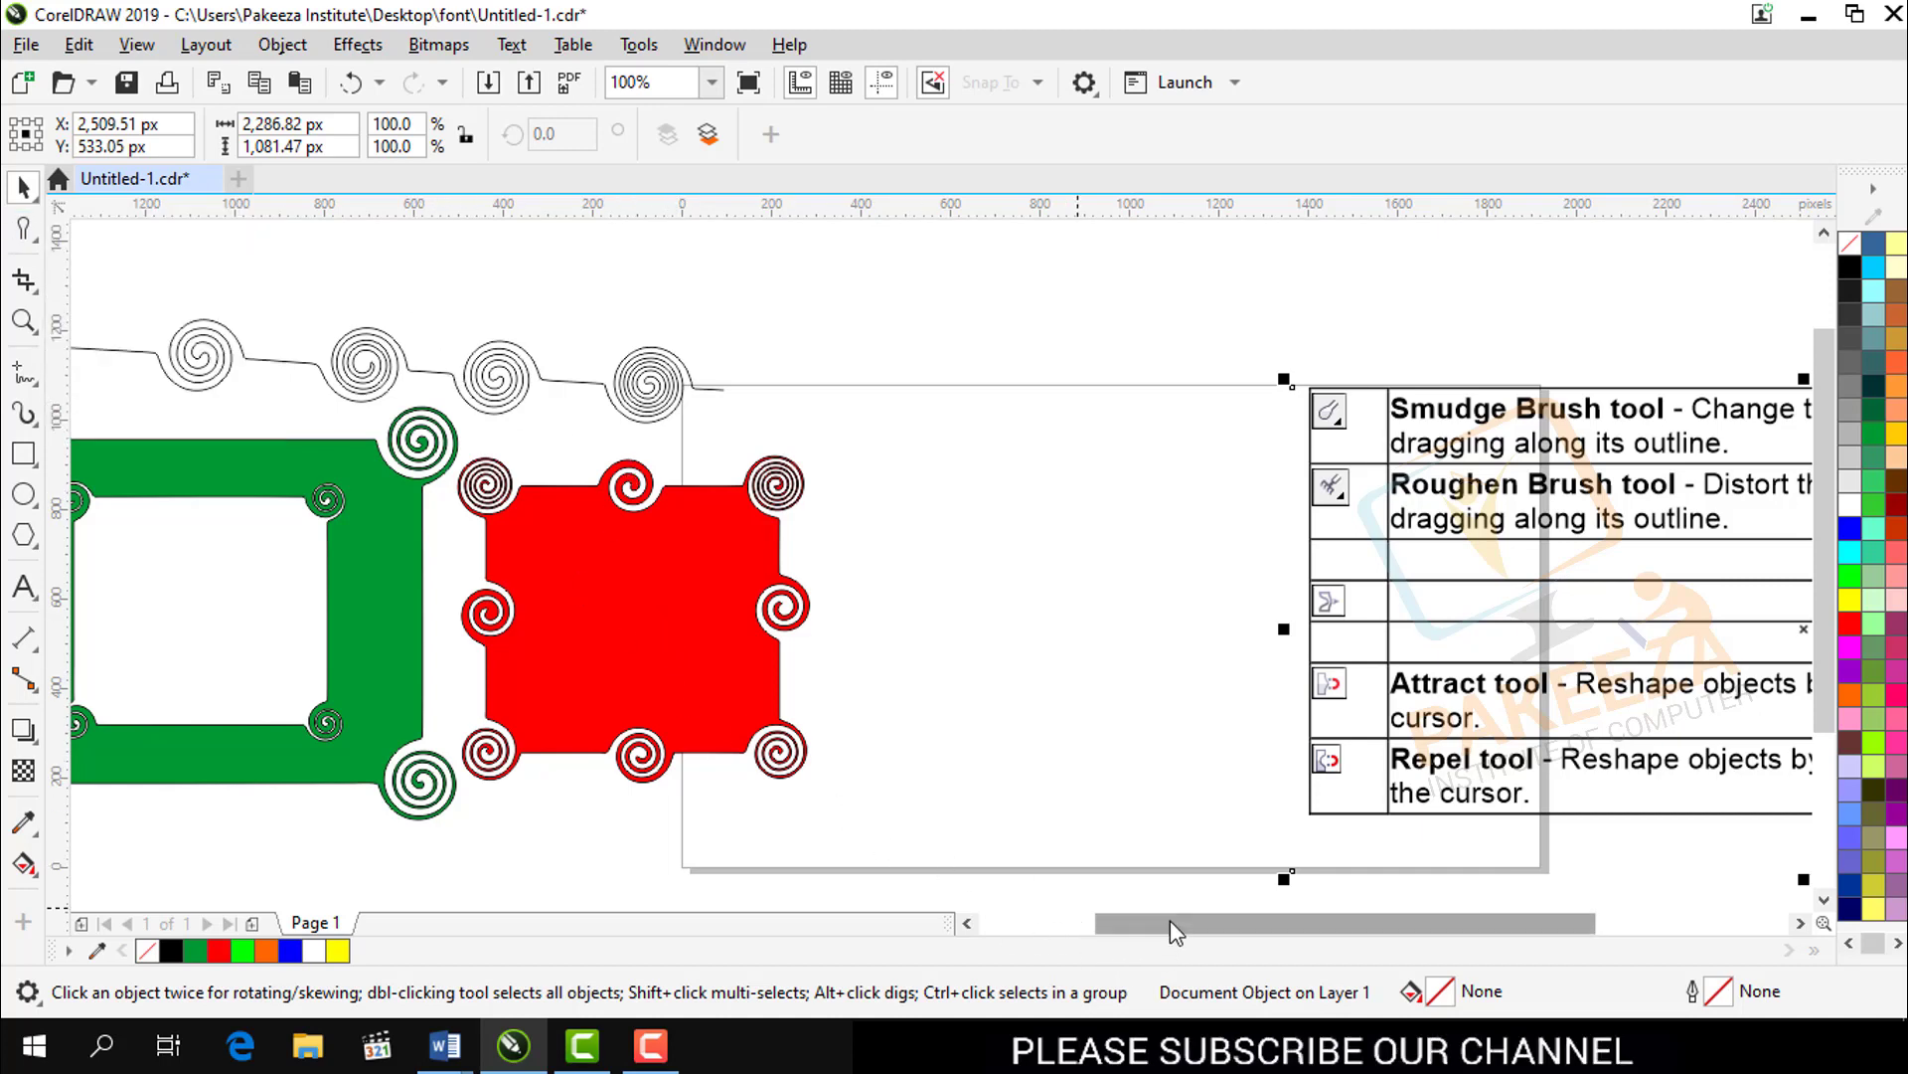
{"action": "left_click_drag", "start_coordinate": [1171, 920], "coordinate": [1232, 928]}
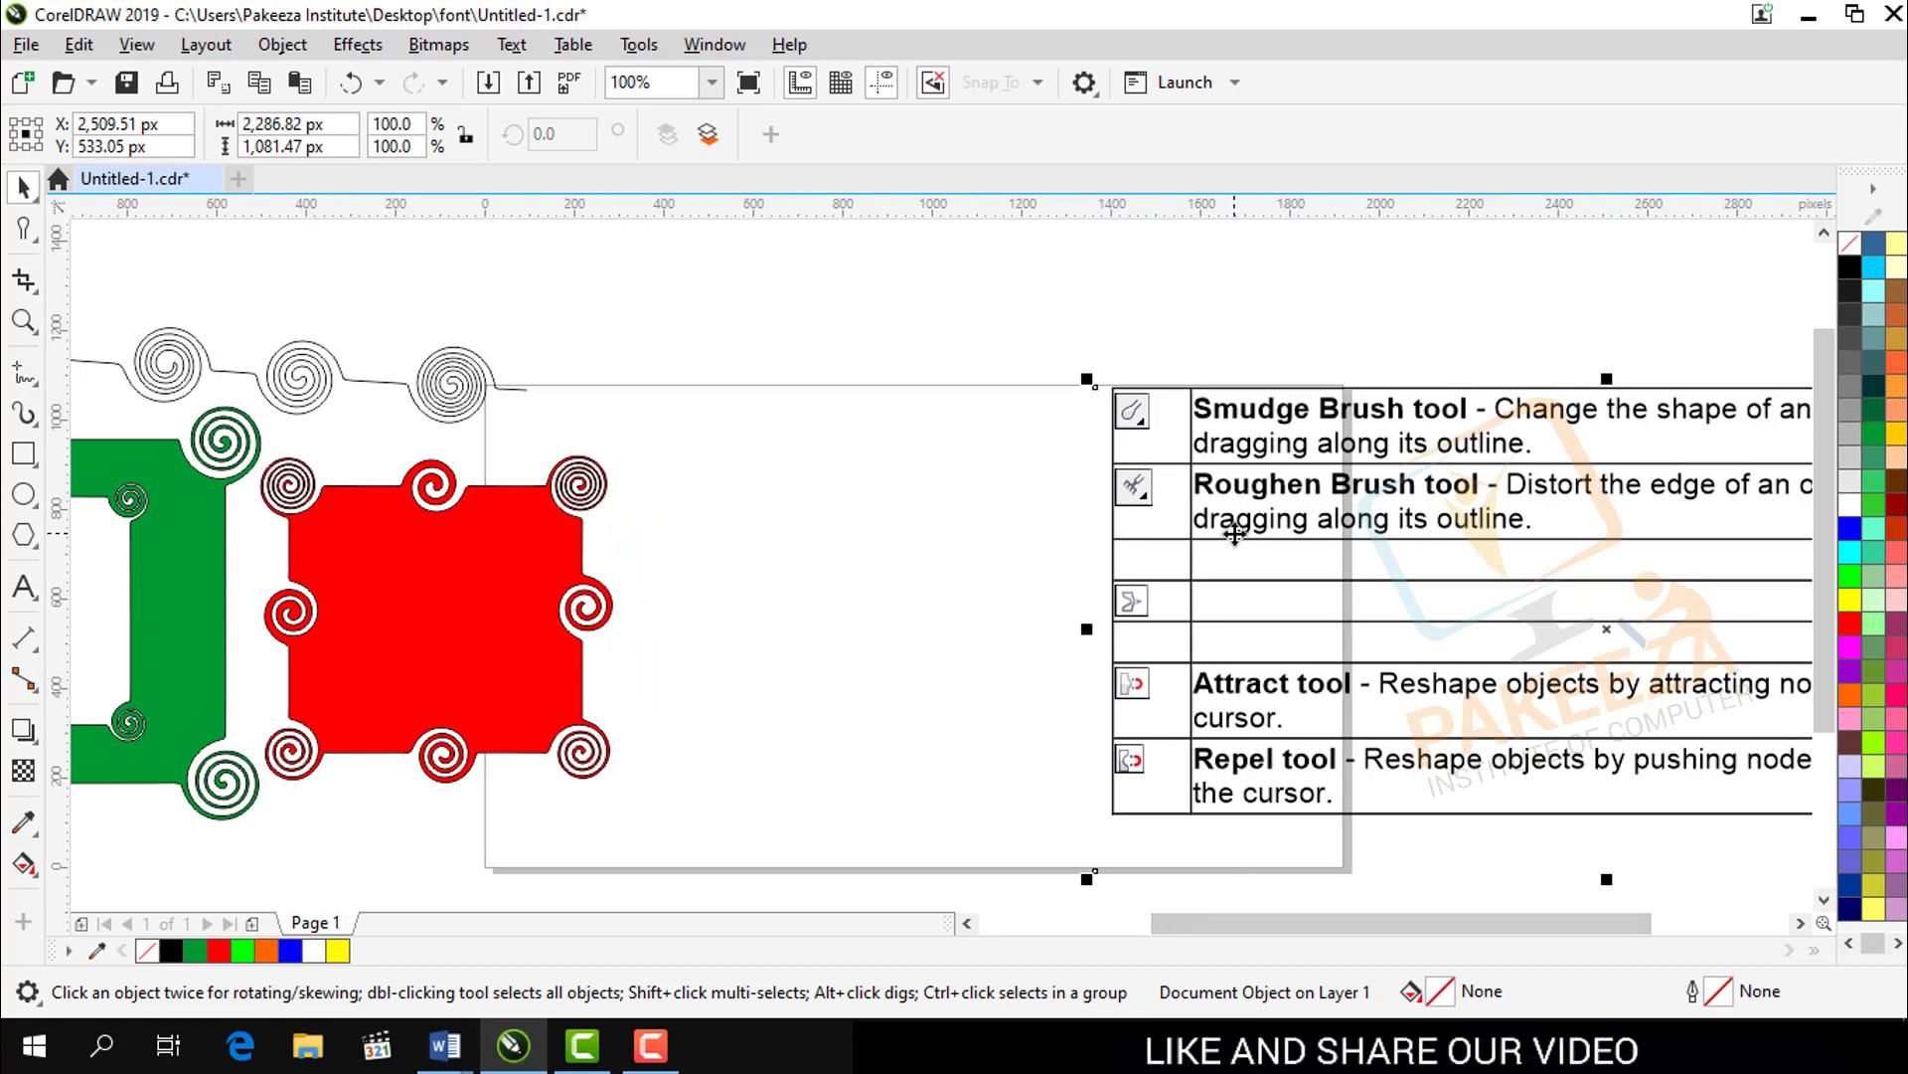
{"action": "left_click_drag", "start_coordinate": [1240, 516], "coordinate": [1328, 515]}
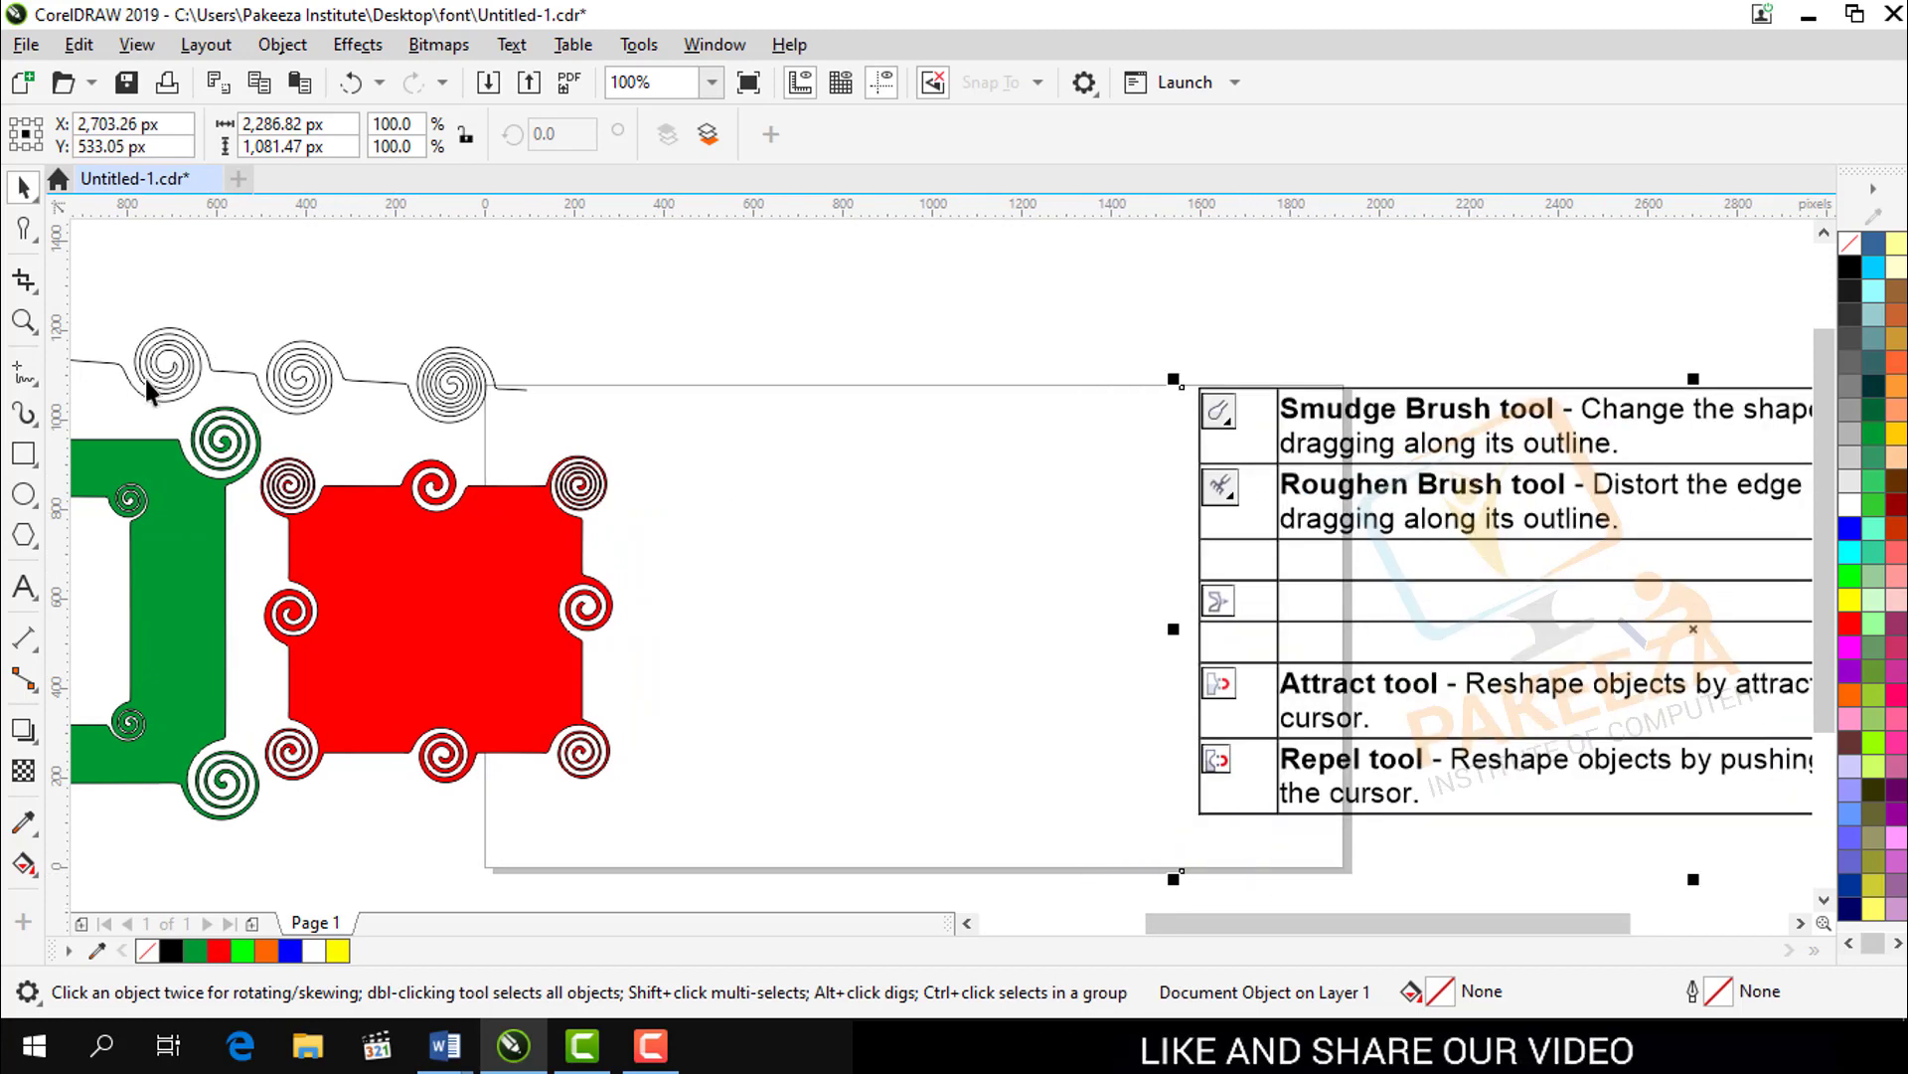
Step: Draw a rectangle about 784 by 803 px beside the red shape and distort its upper-right corner and right edge with the Attract tool
{"action": "left_click", "coordinate": [26, 457]}
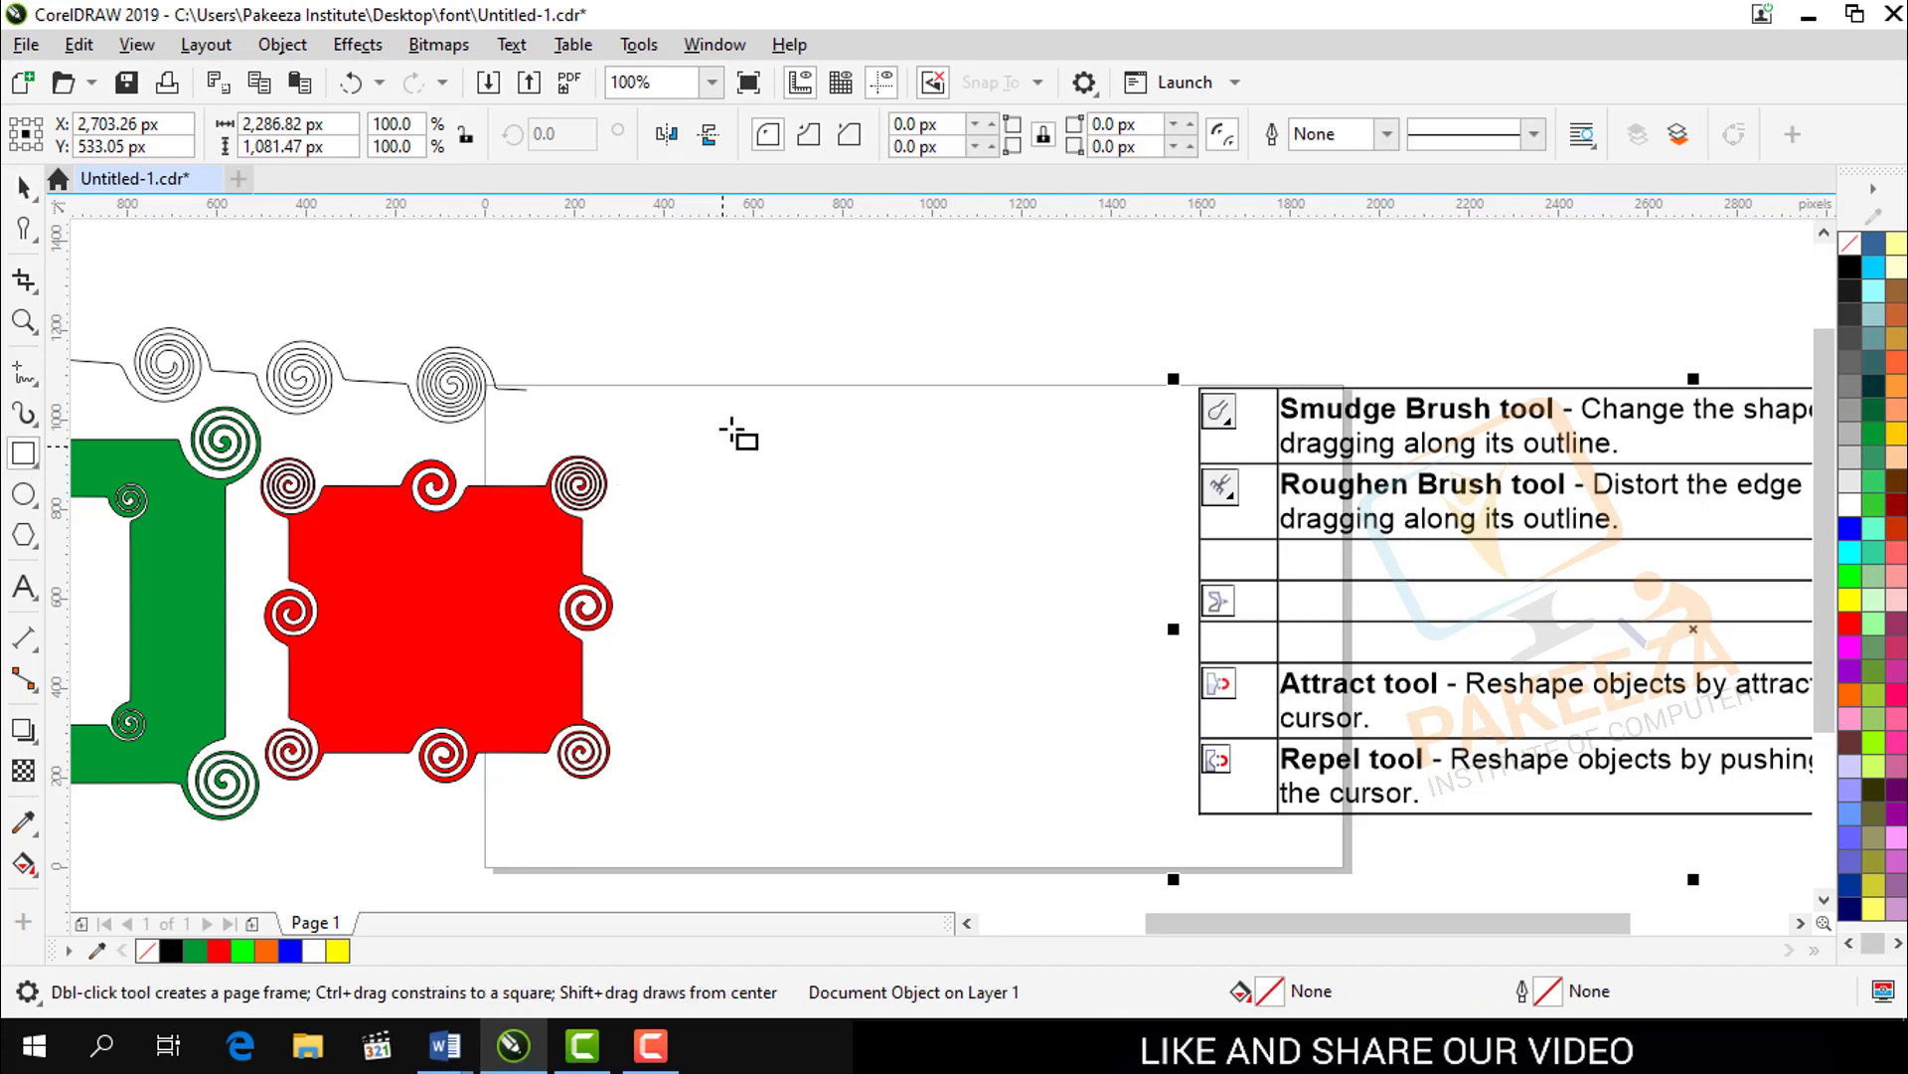
{"action": "left_click_drag", "start_coordinate": [708, 411], "coordinate": [1060, 771]}
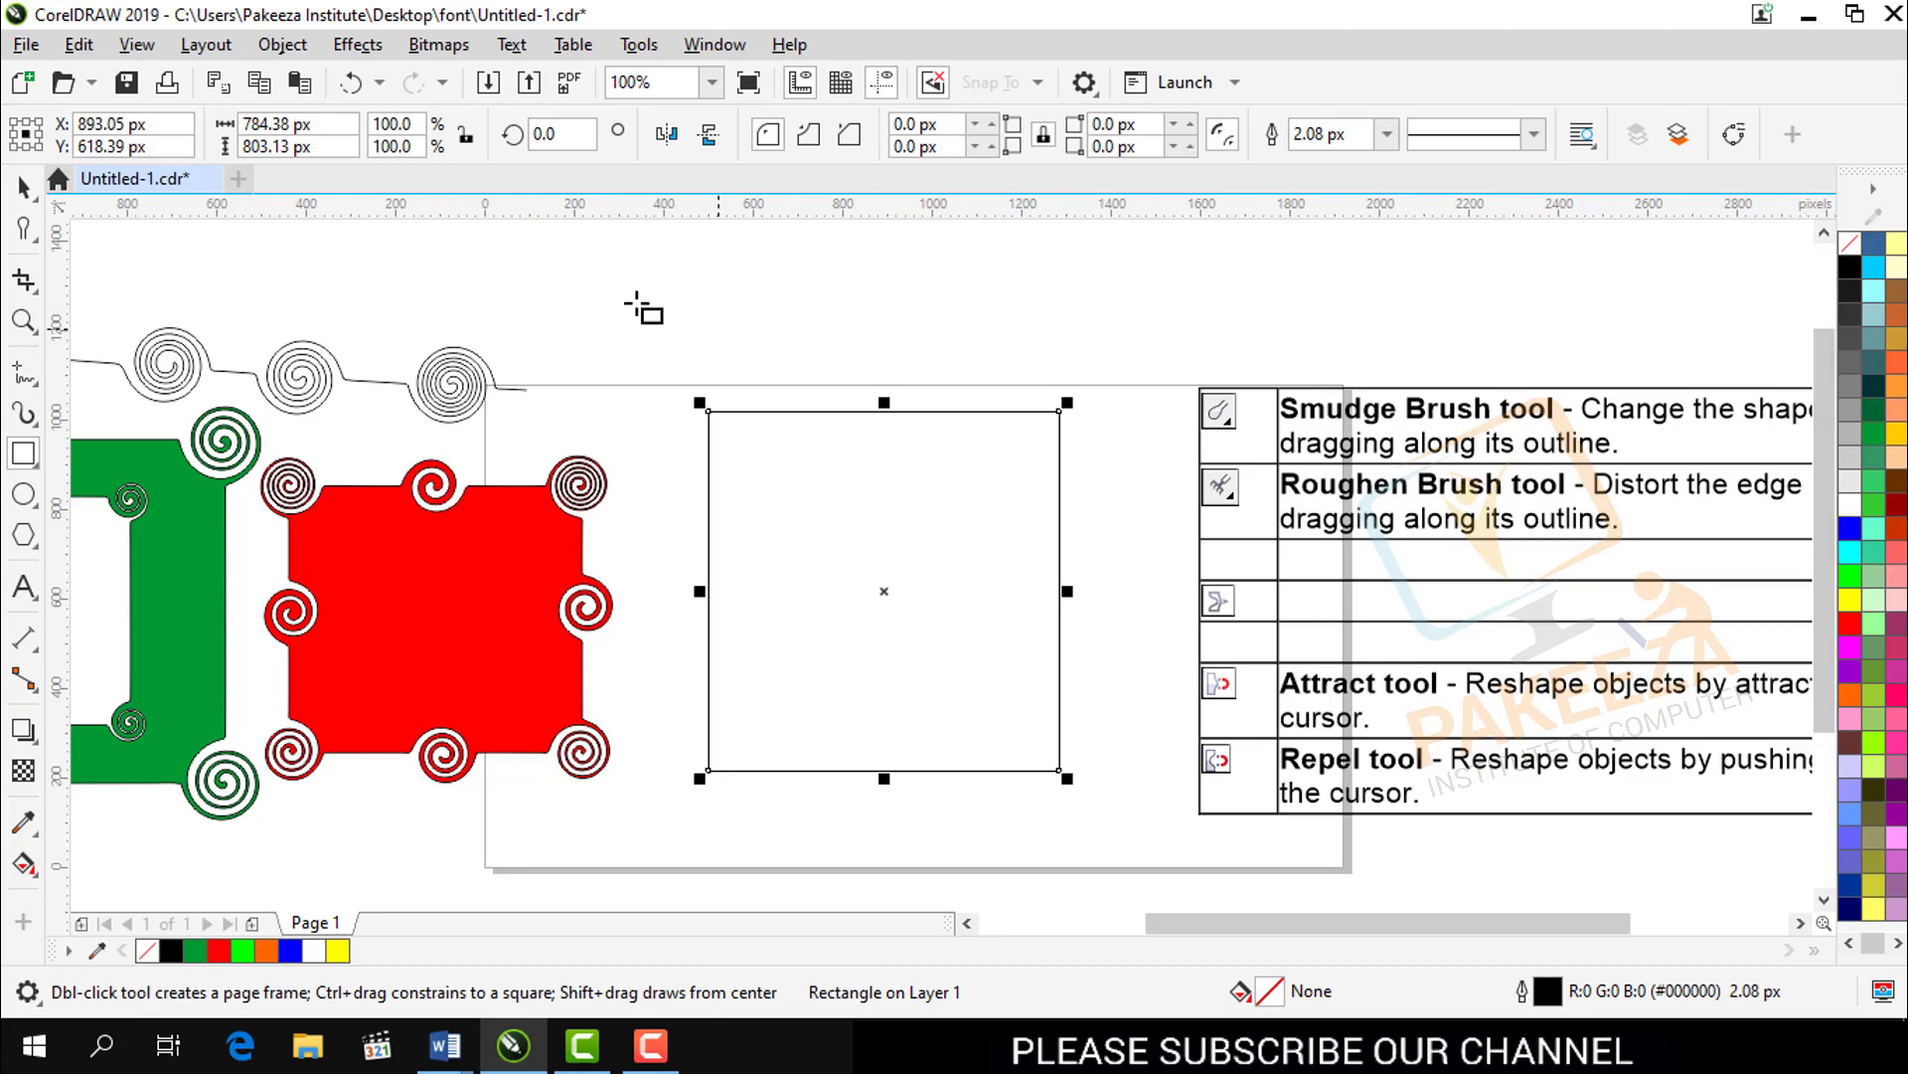
{"action": "left_click", "coordinate": [27, 242]}
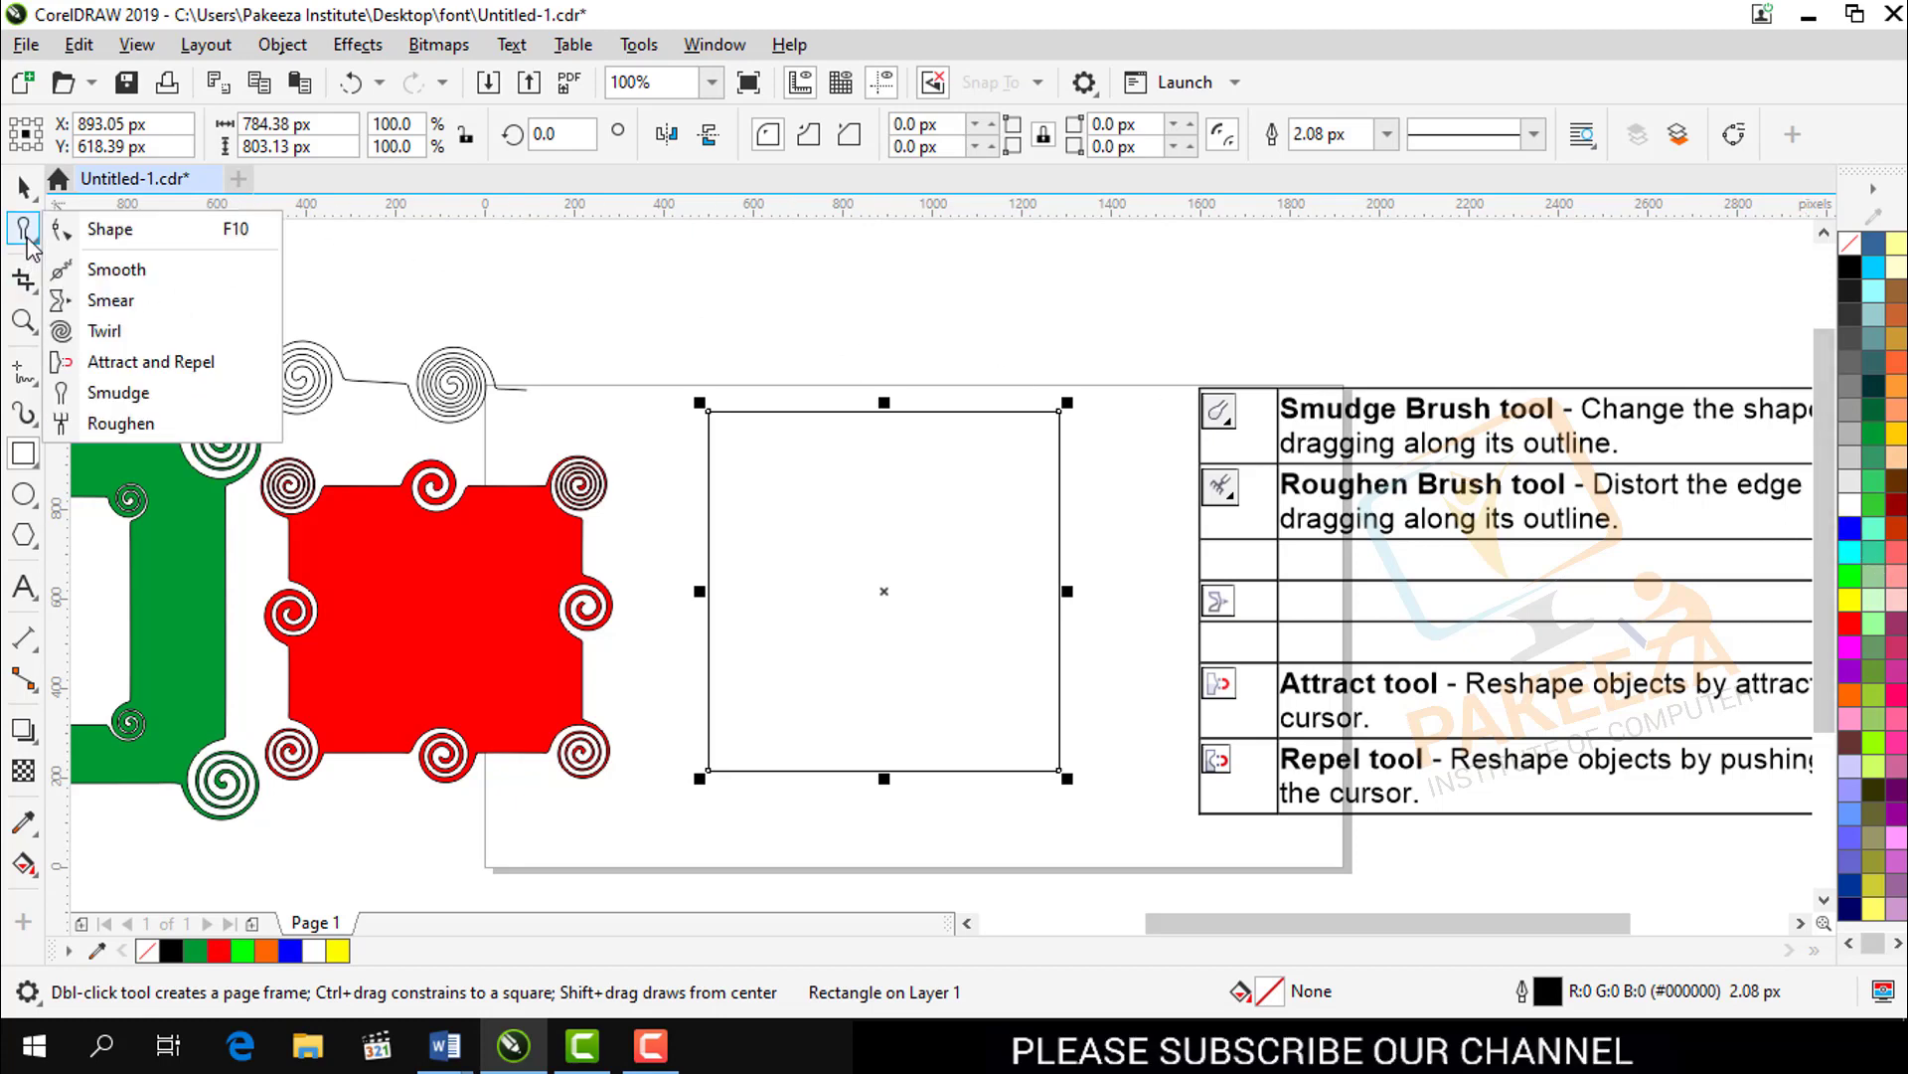
{"action": "left_click", "coordinate": [152, 363]}
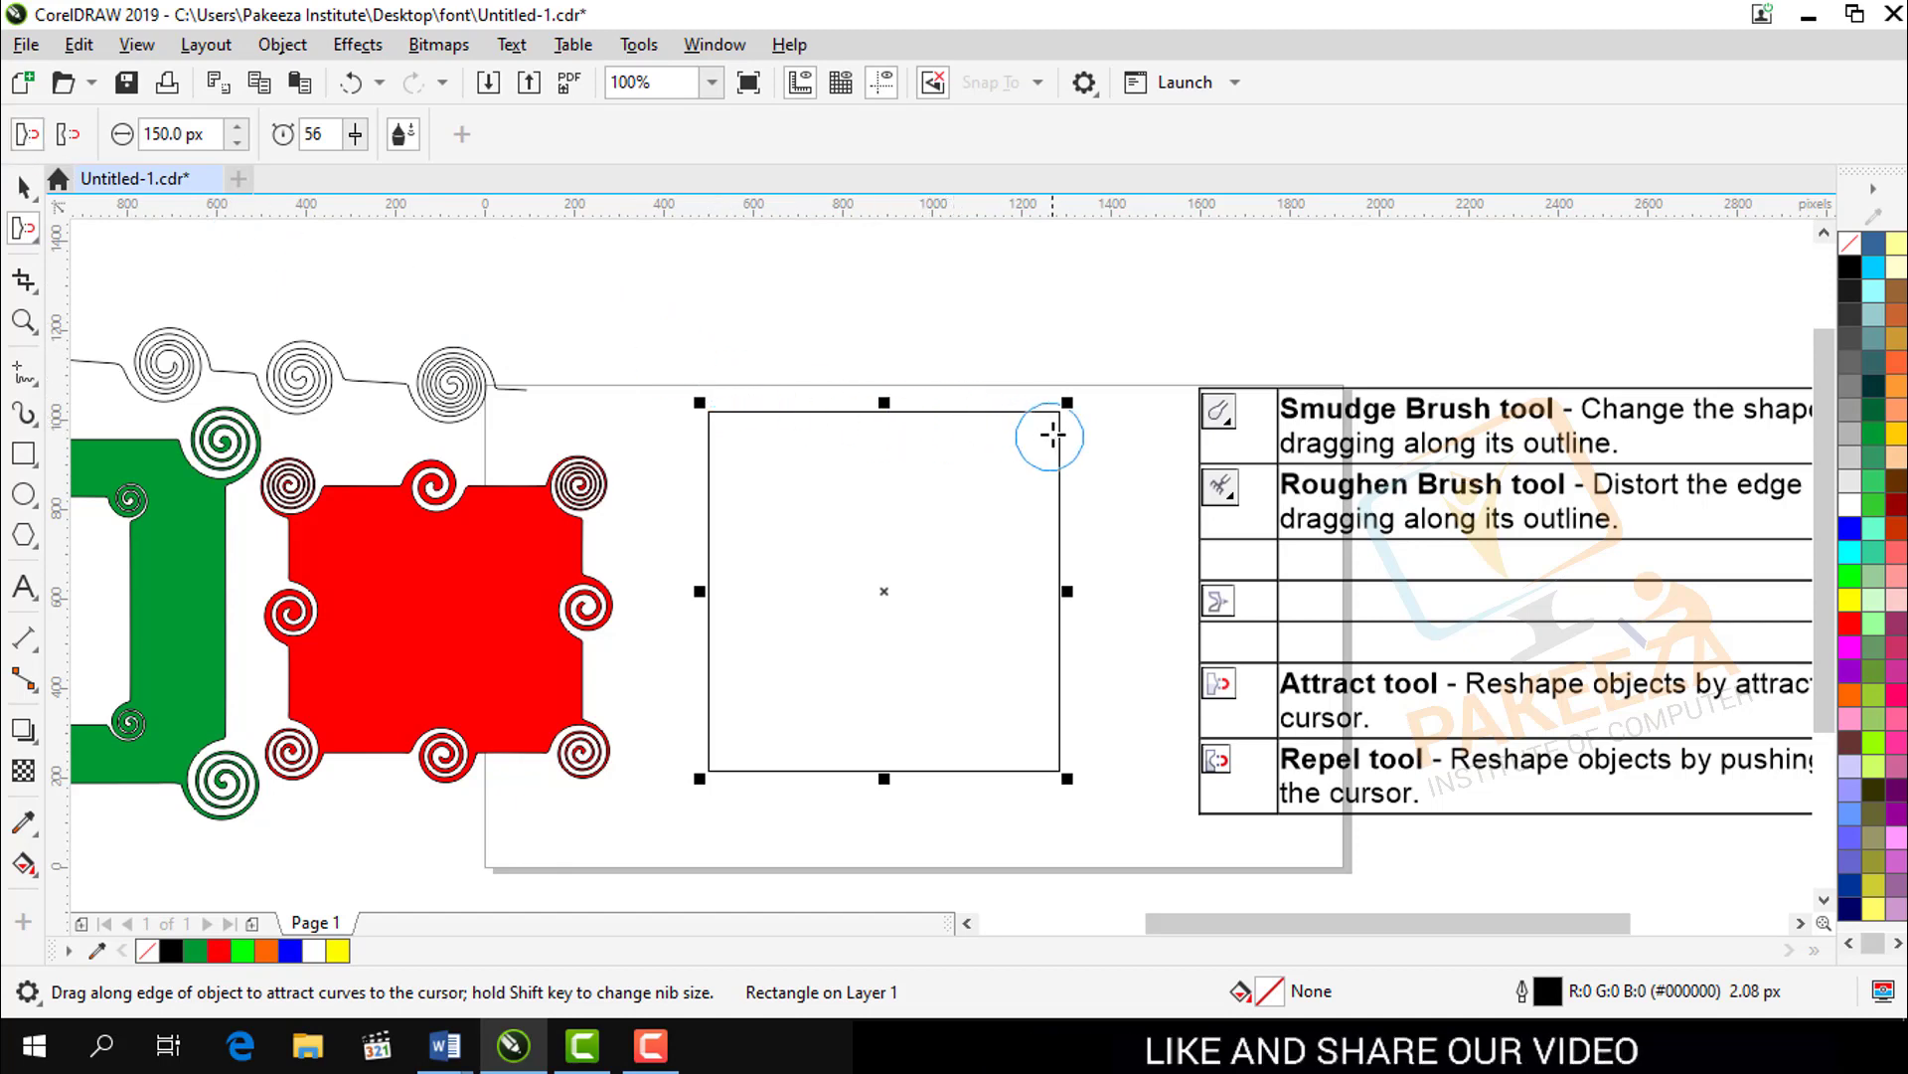
{"action": "scroll", "coordinate": [1057, 429], "scroll_direction": "up", "scroll_amount": 2}
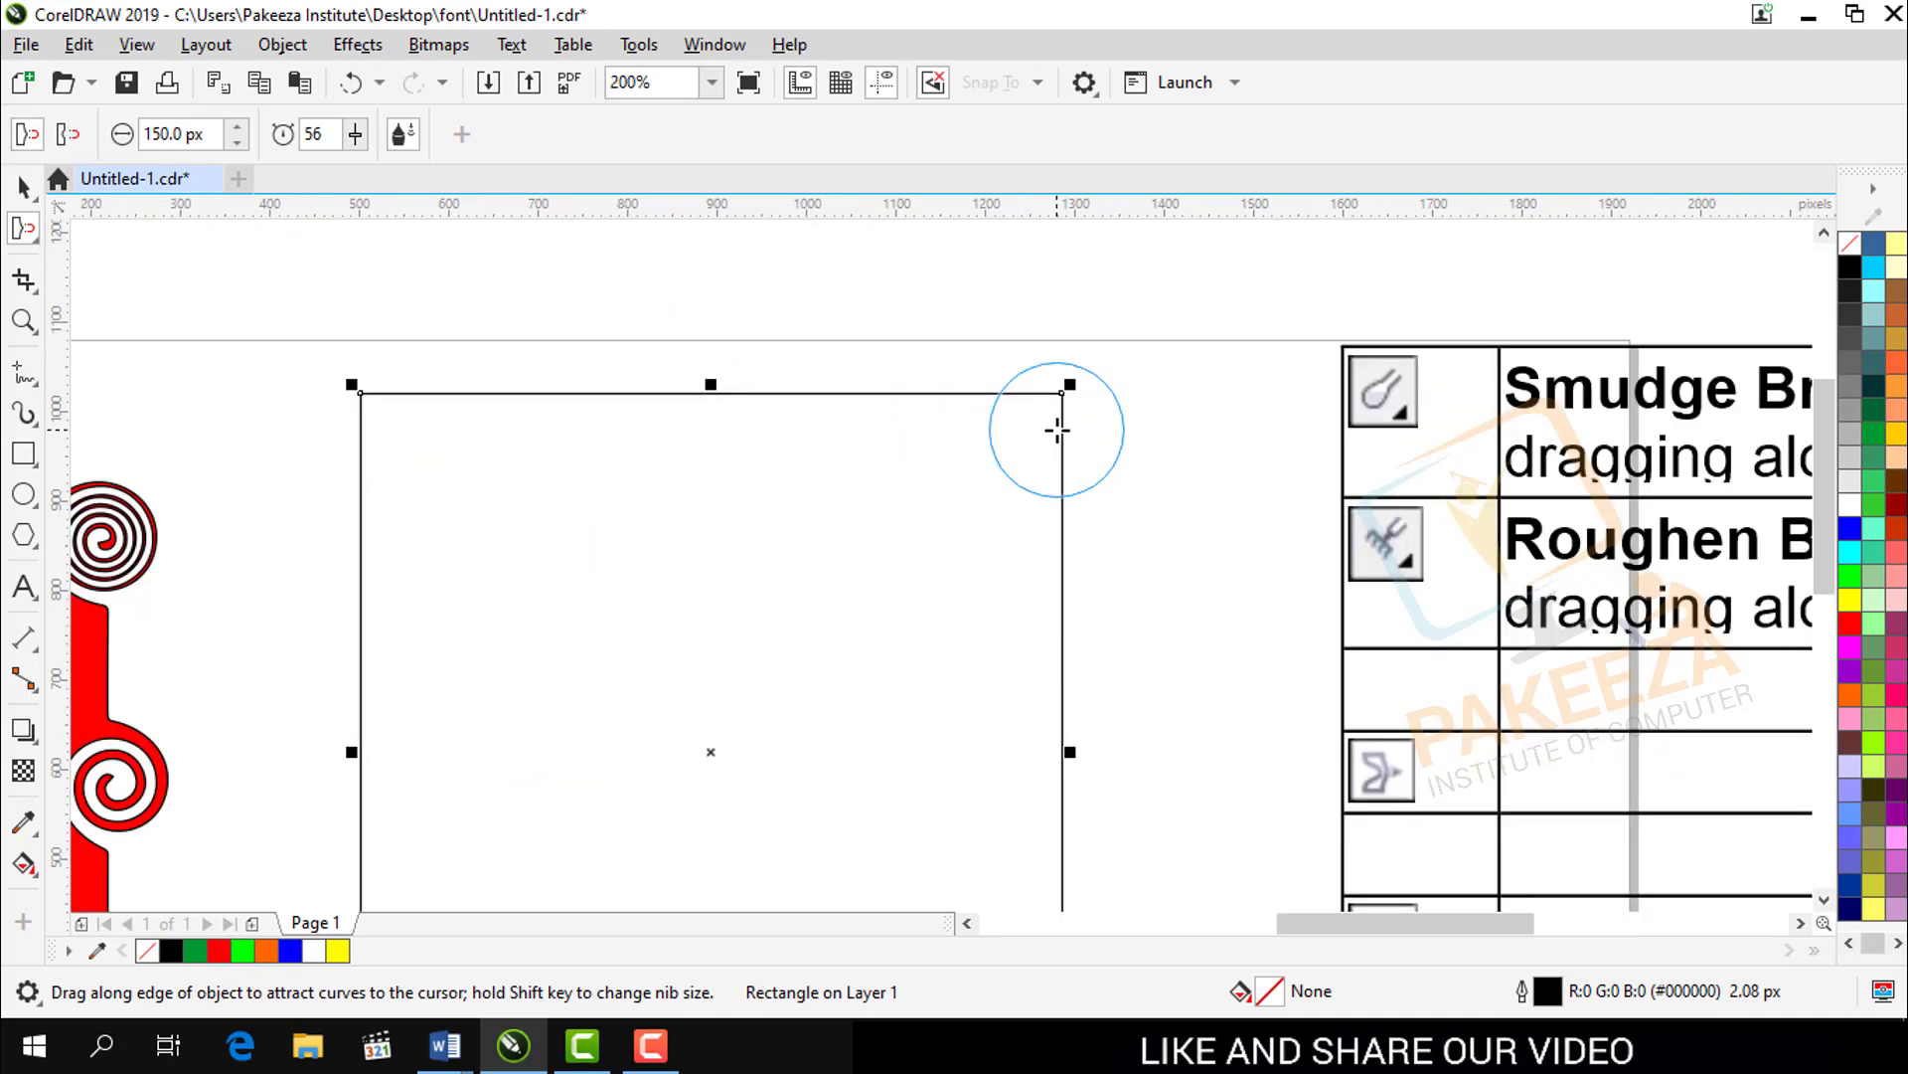
{"action": "left_click", "coordinate": [1824, 899]}
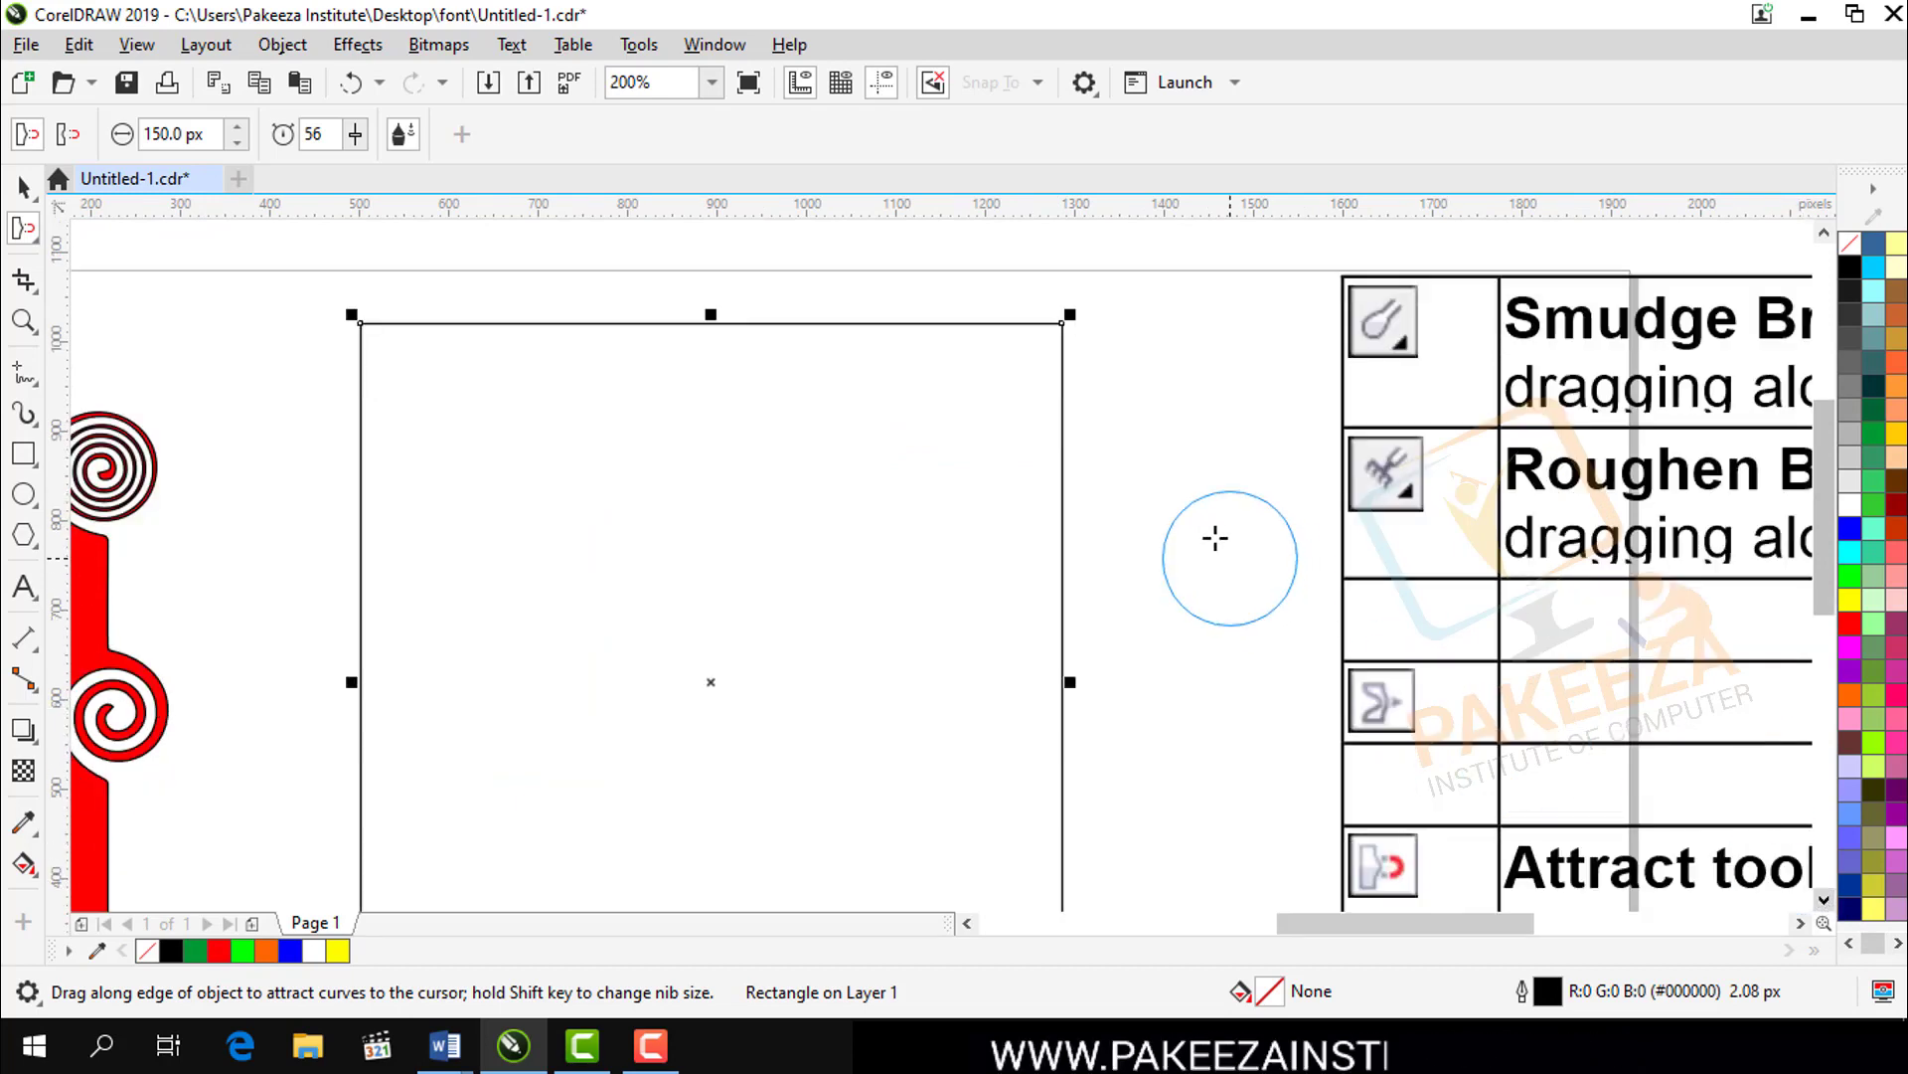
{"action": "scroll", "coordinate": [1010, 353], "scroll_direction": "down", "scroll_amount": 2}
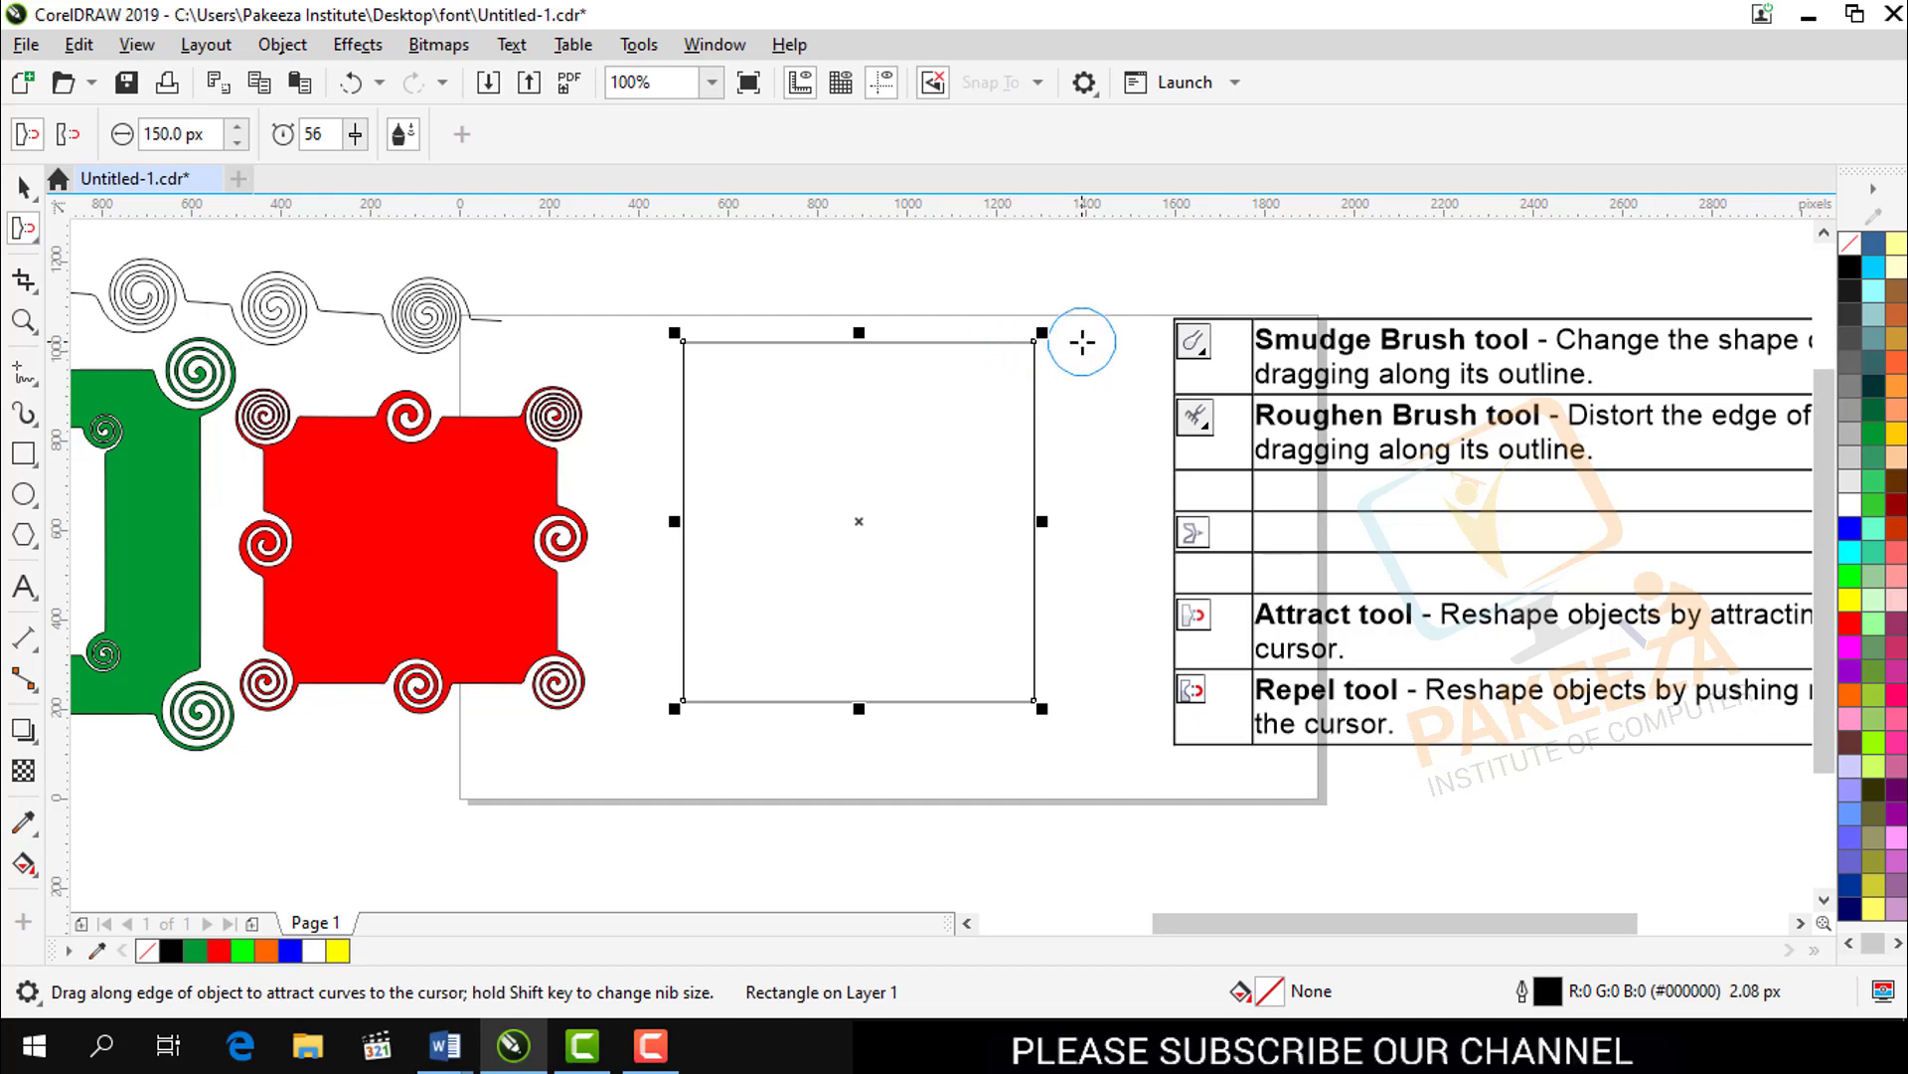
{"action": "mouse_move", "coordinate": [1082, 342]}
{"action": "left_mouse_down"}
{"action": "mouse_move", "coordinate": [1061, 371]}
{"action": "mouse_move", "coordinate": [997, 359]}
{"action": "left_mouse_up"}
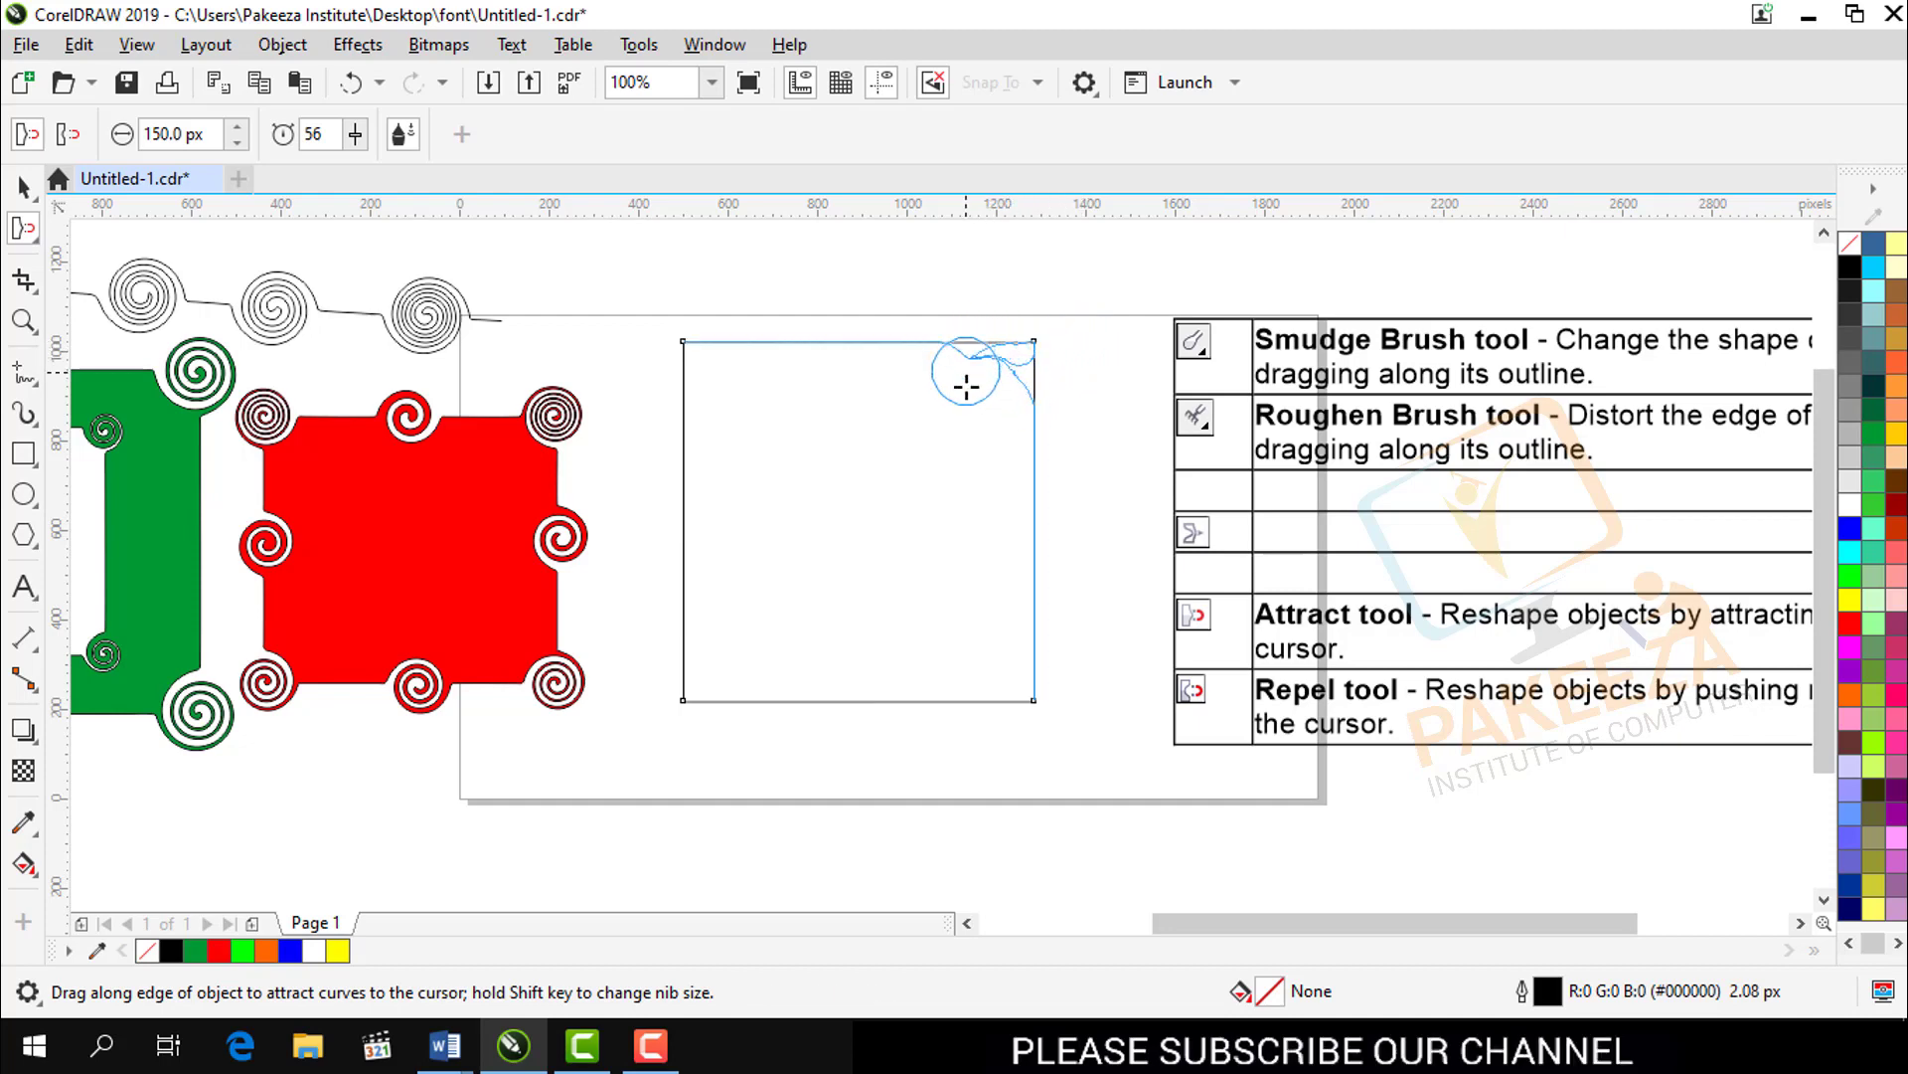
{"action": "mouse_move", "coordinate": [1091, 463]}
{"action": "left_mouse_down"}
{"action": "mouse_move", "coordinate": [1088, 443]}
{"action": "mouse_move", "coordinate": [963, 503]}
{"action": "mouse_move", "coordinate": [1053, 554]}
{"action": "mouse_move", "coordinate": [963, 567]}
{"action": "mouse_move", "coordinate": [1106, 548]}
{"action": "left_mouse_up"}
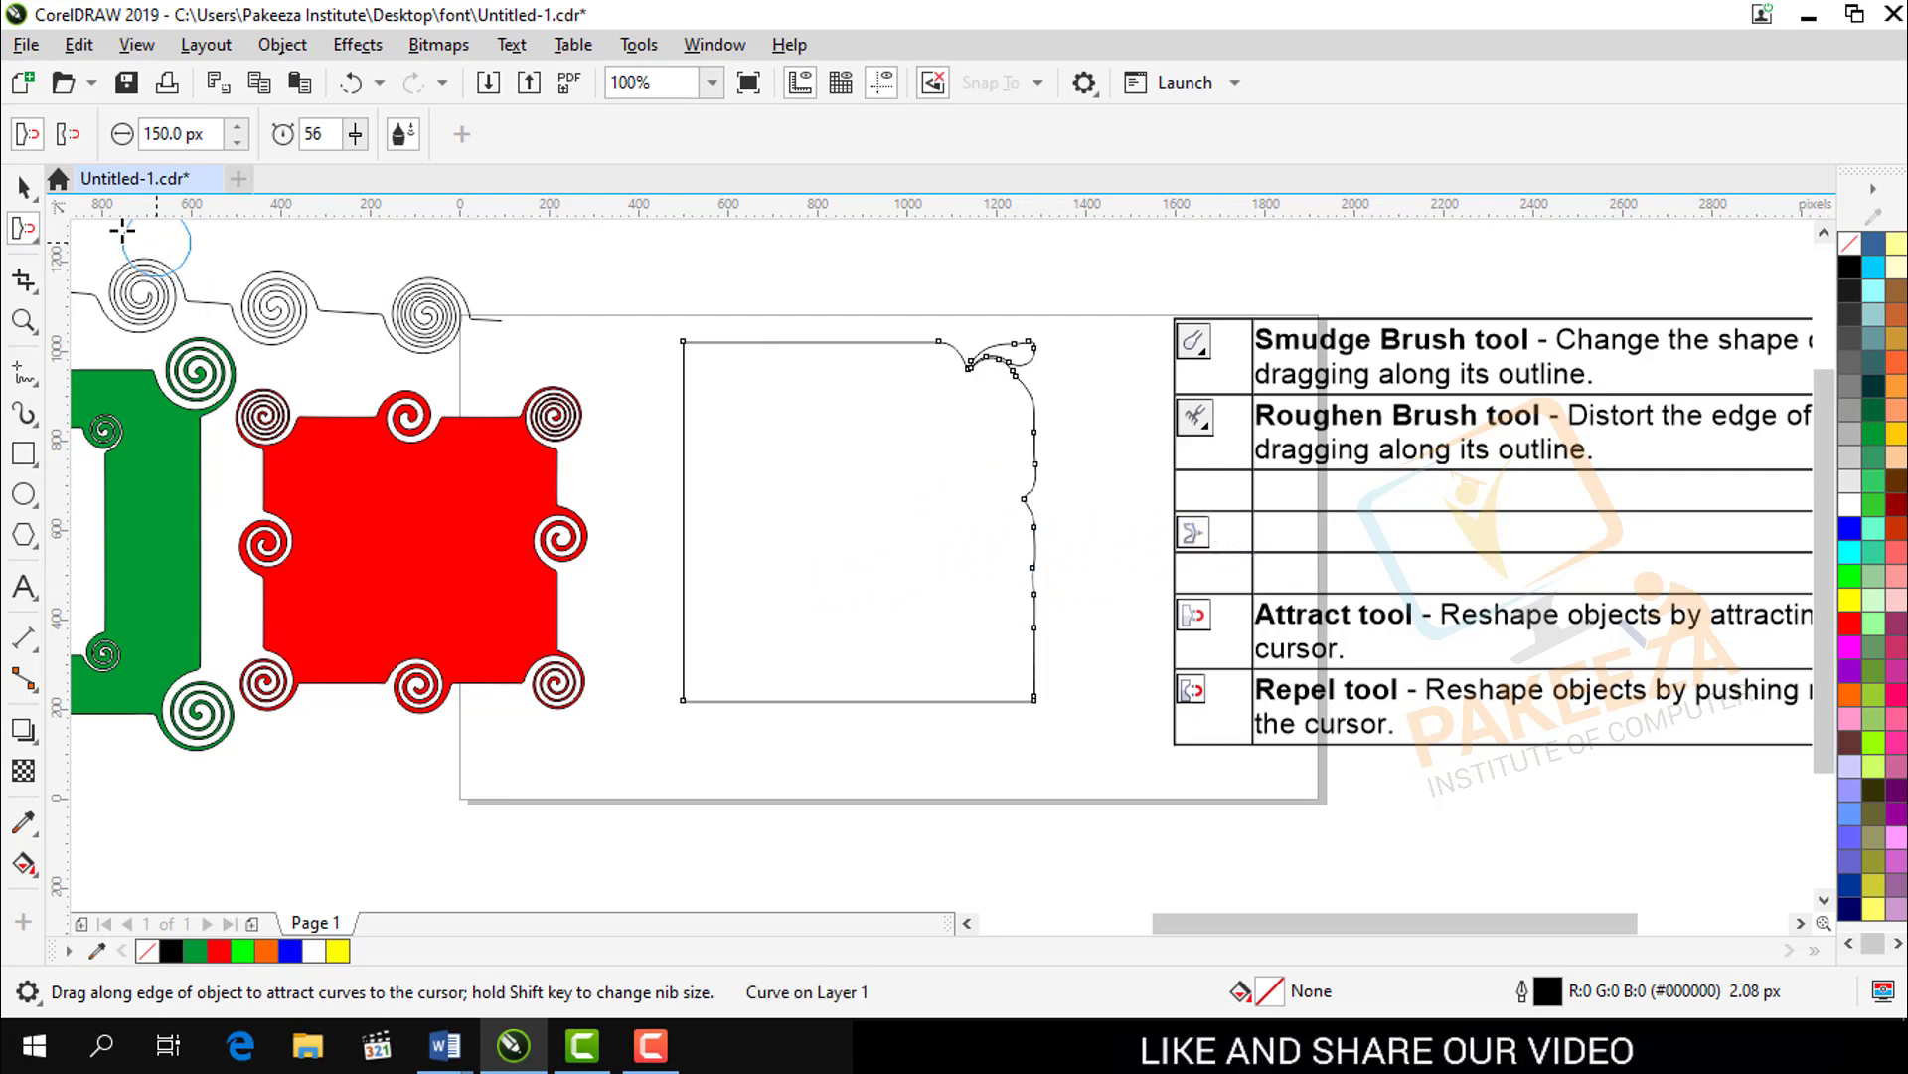
{"action": "left_click", "coordinate": [32, 237]}
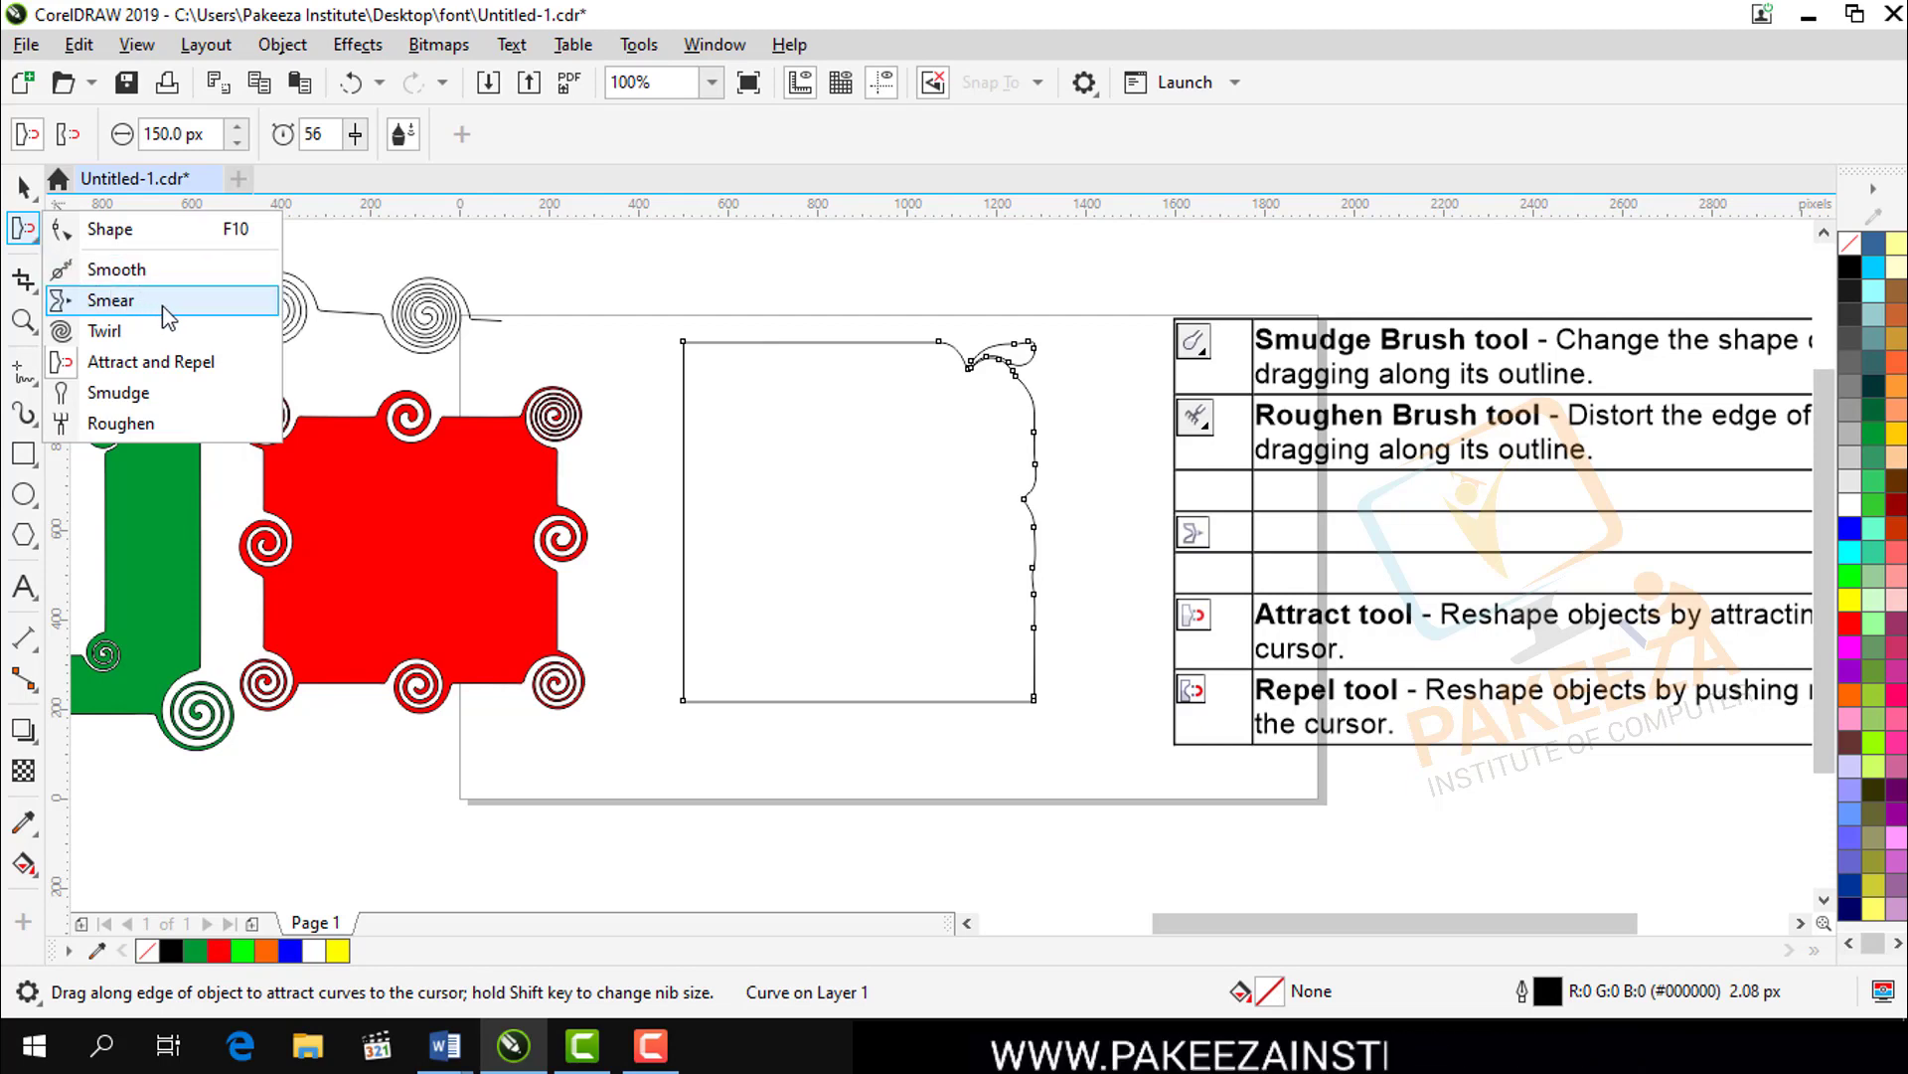
{"action": "left_click", "coordinate": [636, 300]}
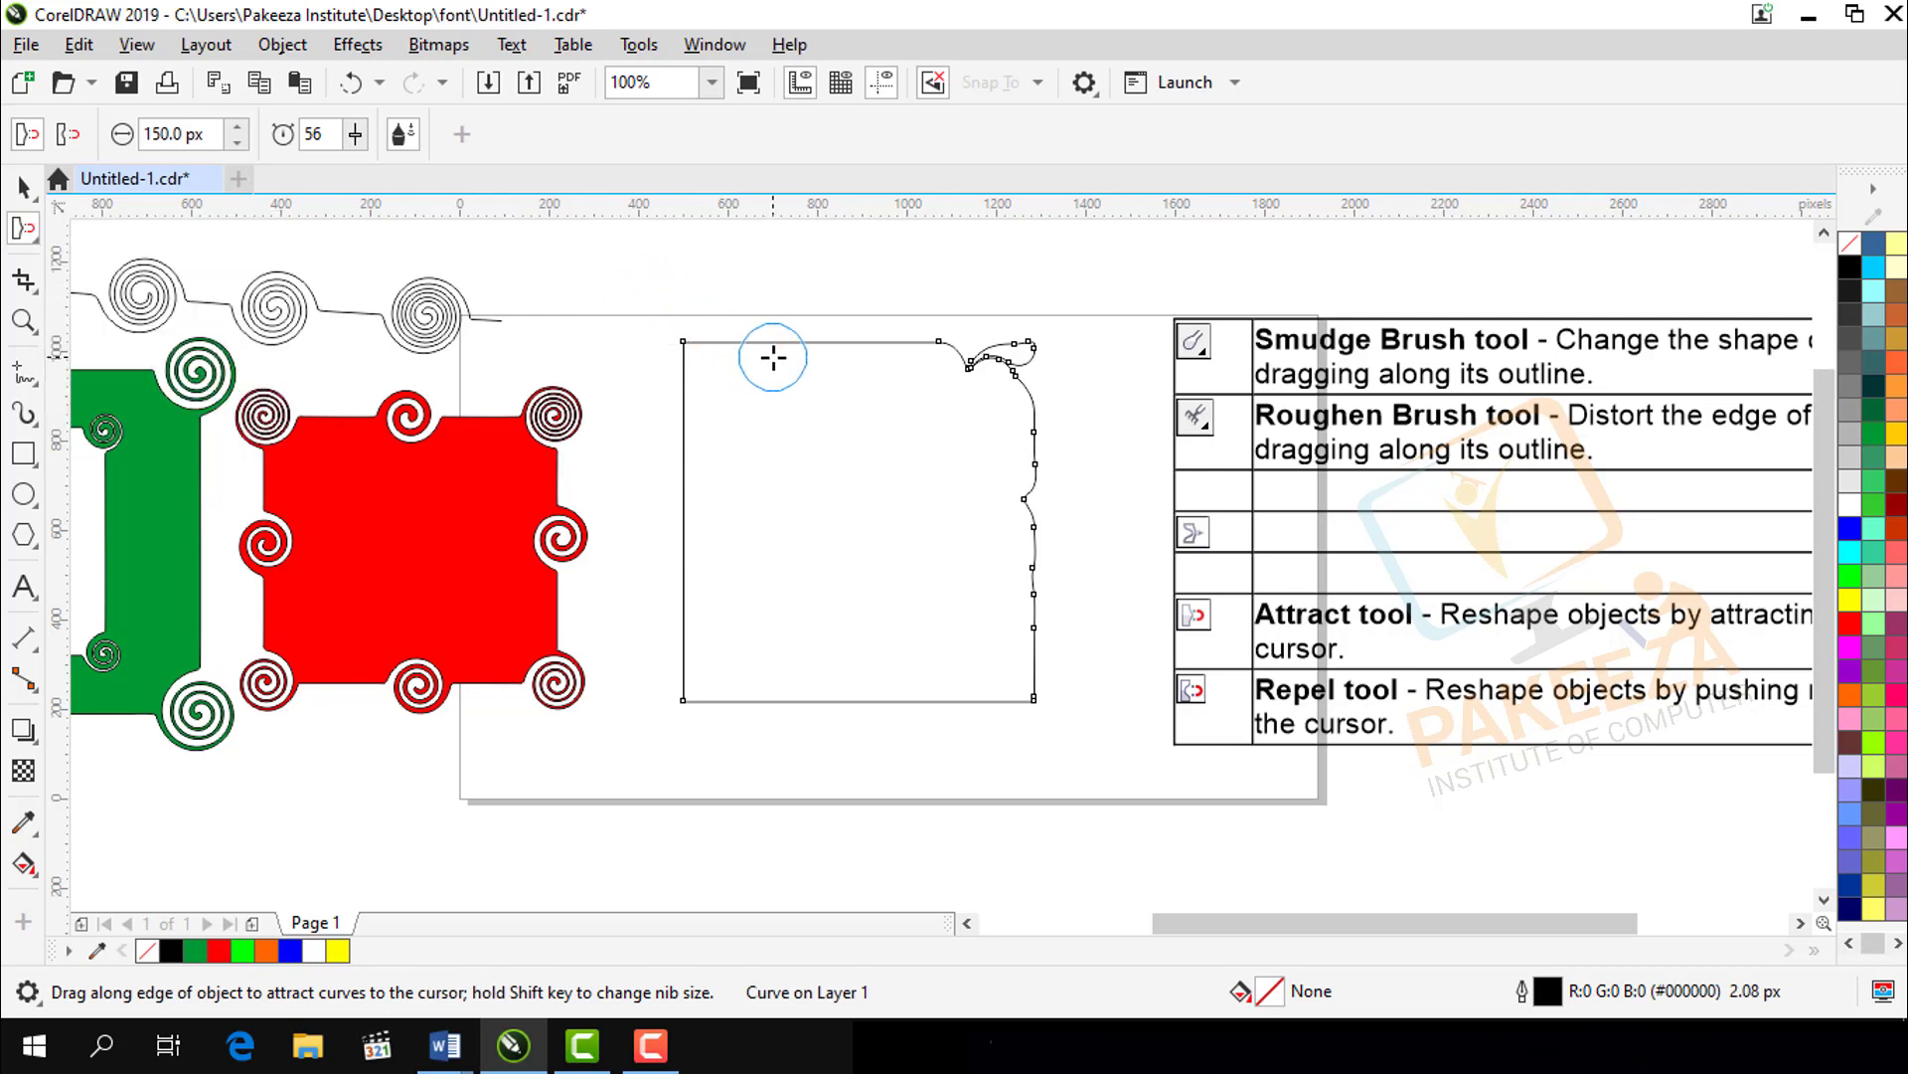
Step: Set the Attract tool's rate to 91 and pull the rectangle's left edge inward at several points
{"action": "scroll", "coordinate": [772, 357], "scroll_direction": "up", "scroll_amount": 1}
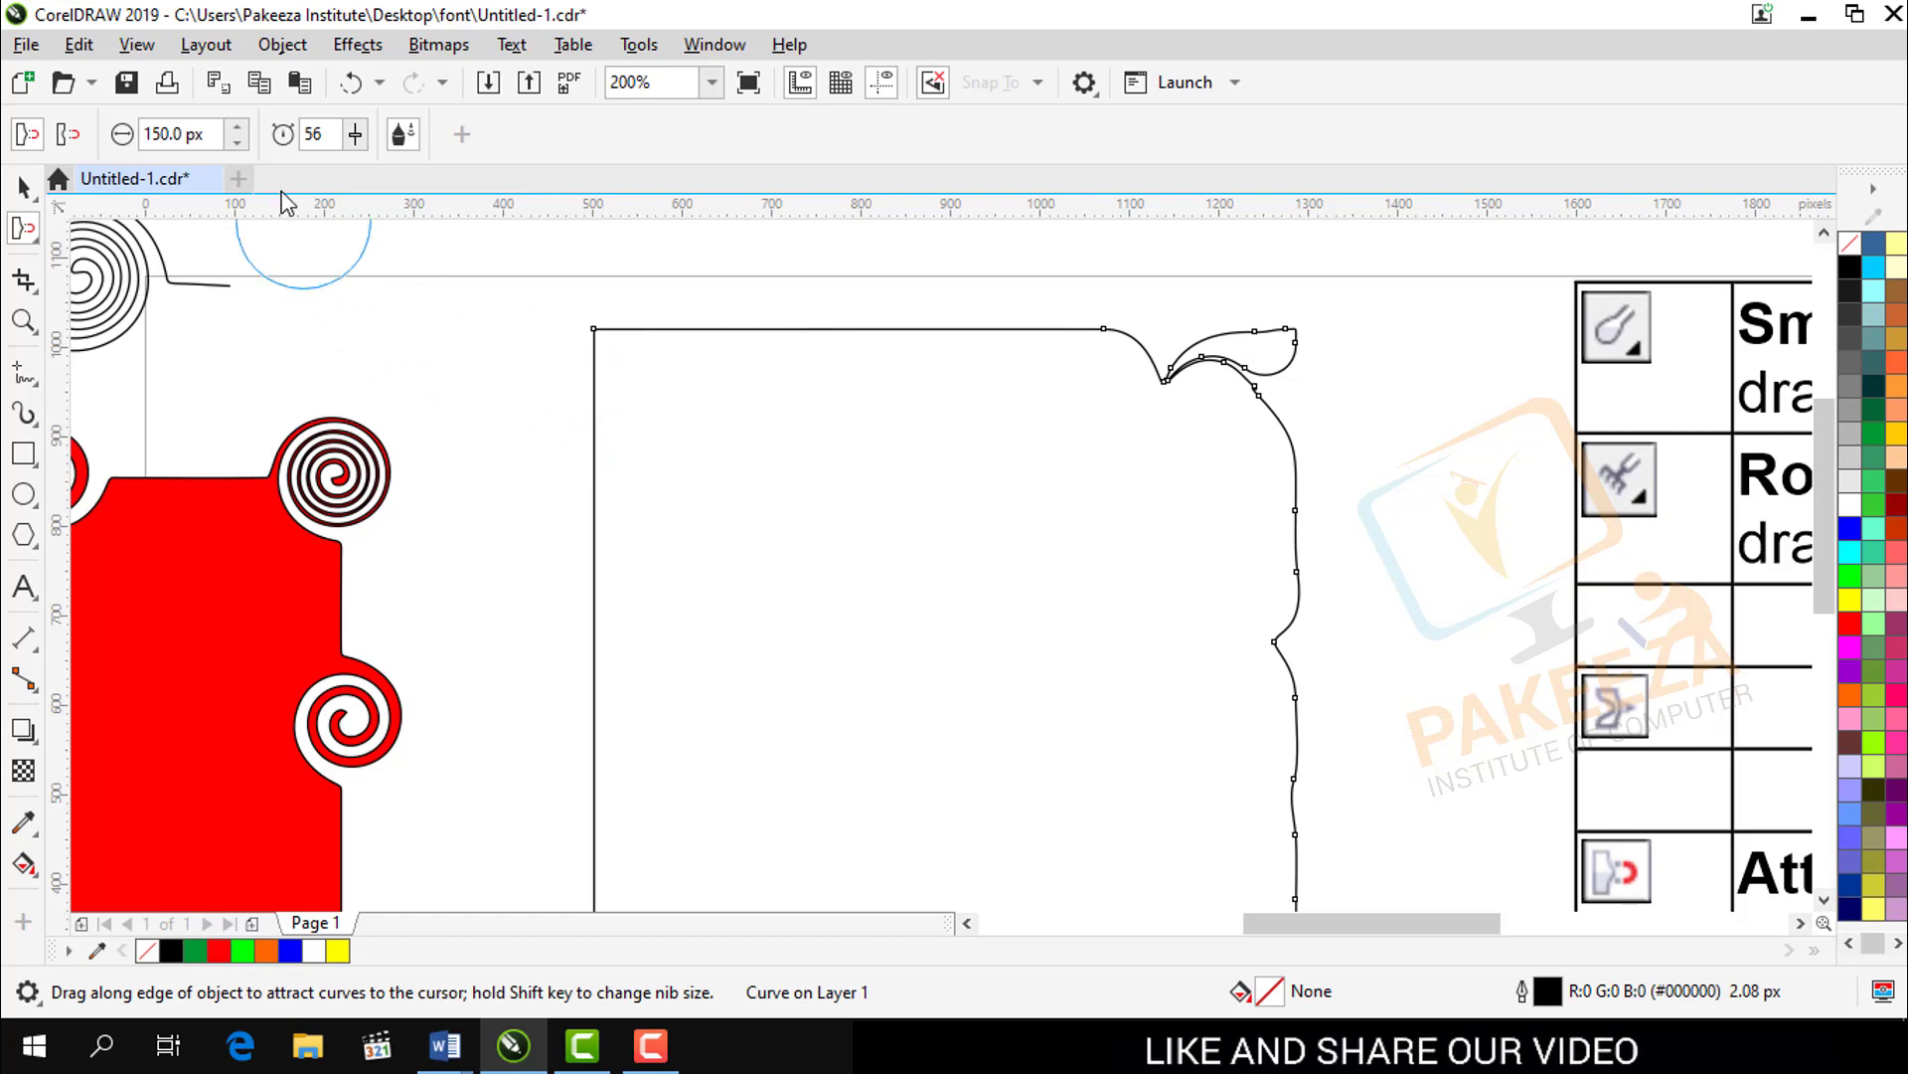
{"action": "left_click", "coordinate": [355, 140]}
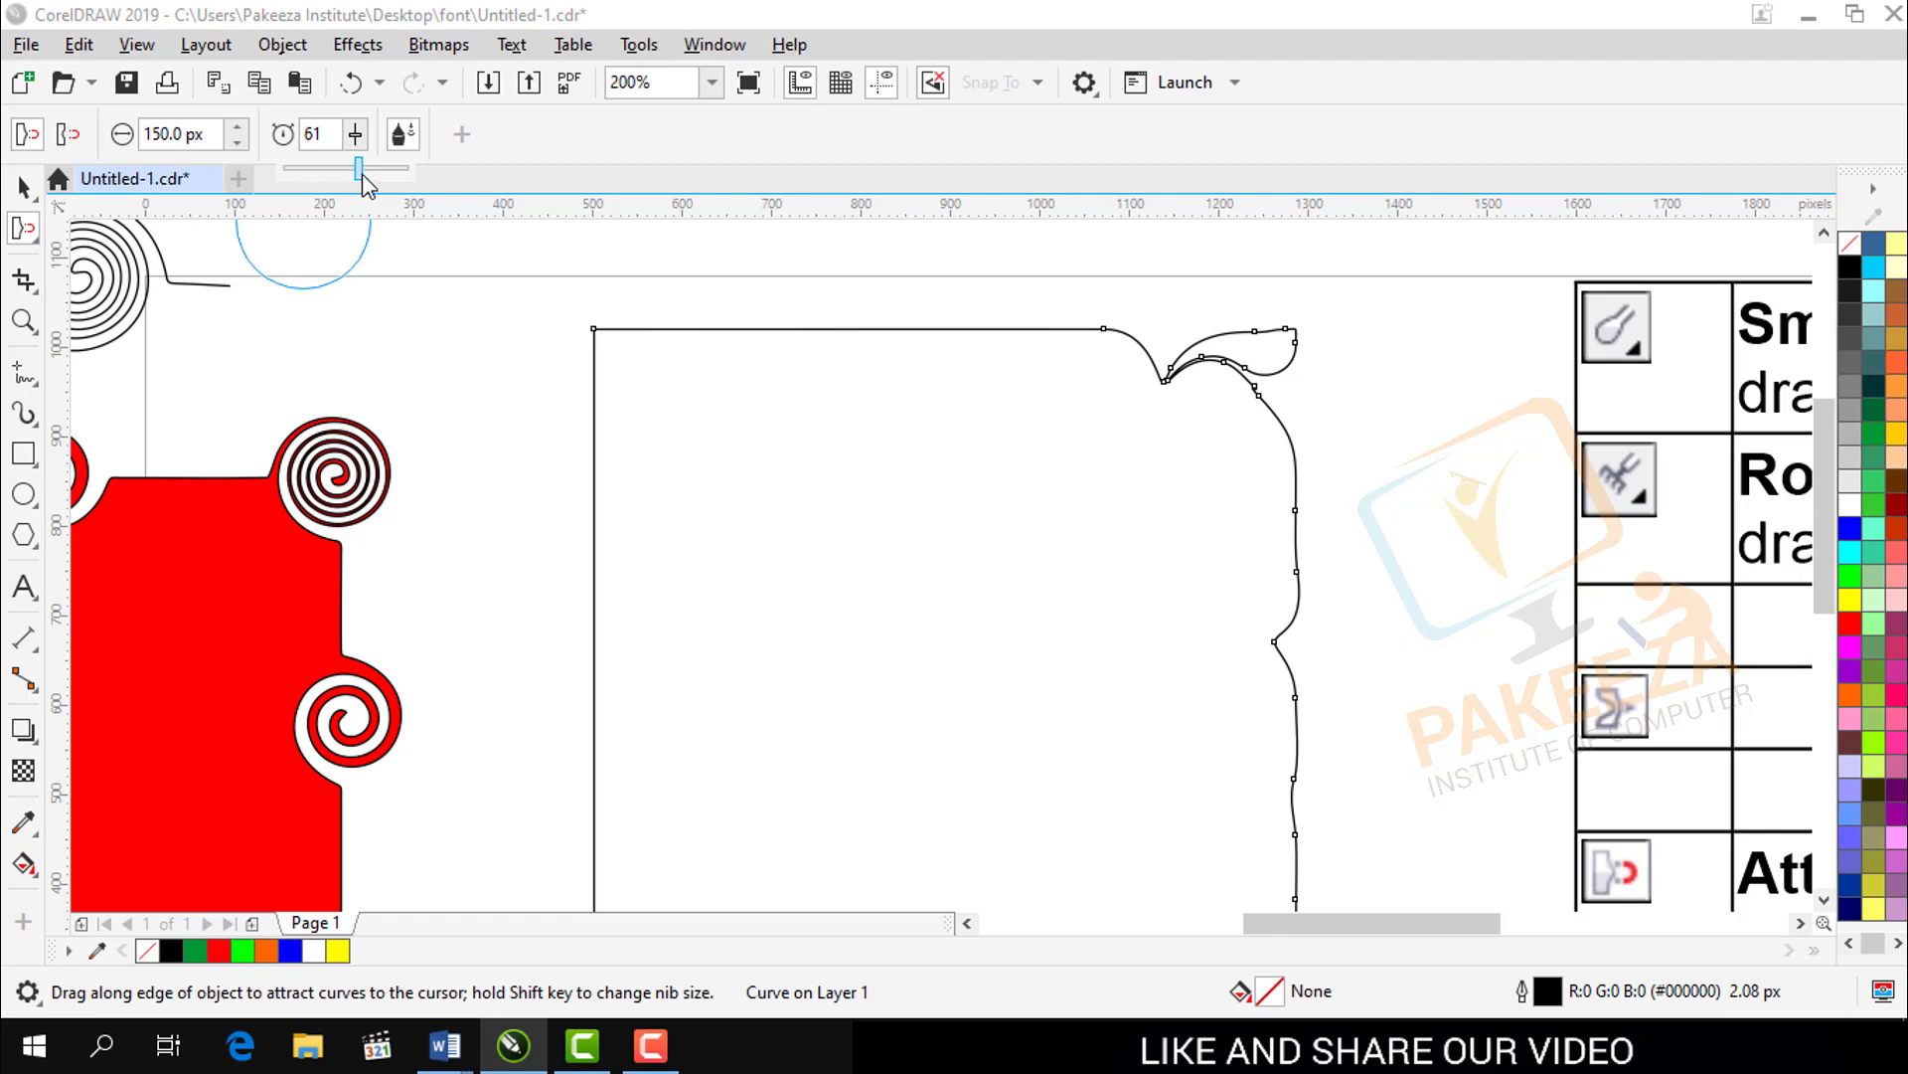
{"action": "left_click_drag", "start_coordinate": [363, 175], "coordinate": [404, 182]}
{"action": "left_click_drag", "start_coordinate": [498, 494], "coordinate": [775, 516]}
{"action": "mouse_move", "coordinate": [520, 633]}
{"action": "left_mouse_down"}
{"action": "mouse_move", "coordinate": [613, 626]}
{"action": "mouse_move", "coordinate": [716, 673]}
{"action": "left_mouse_up"}
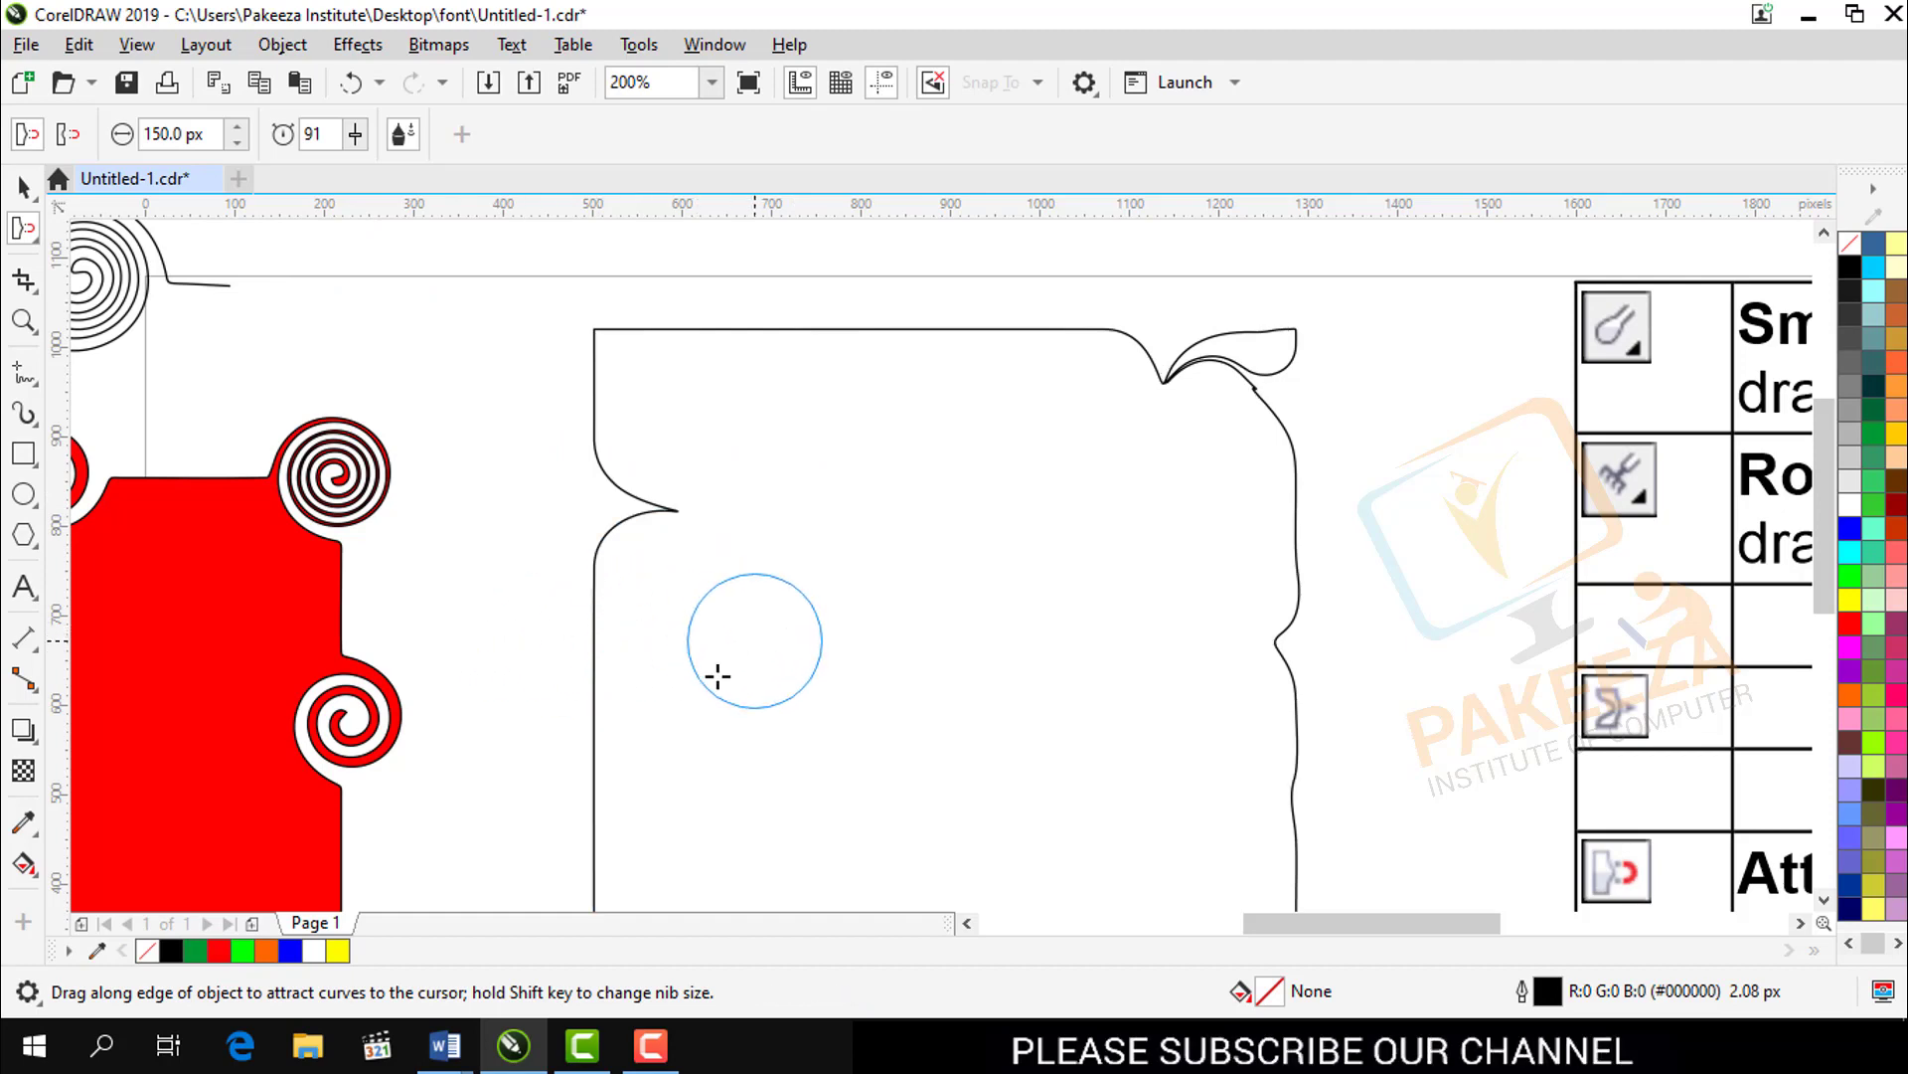
{"action": "mouse_move", "coordinate": [541, 725]}
{"action": "left_mouse_down"}
{"action": "mouse_move", "coordinate": [666, 777]}
{"action": "mouse_move", "coordinate": [788, 745]}
{"action": "left_mouse_up"}
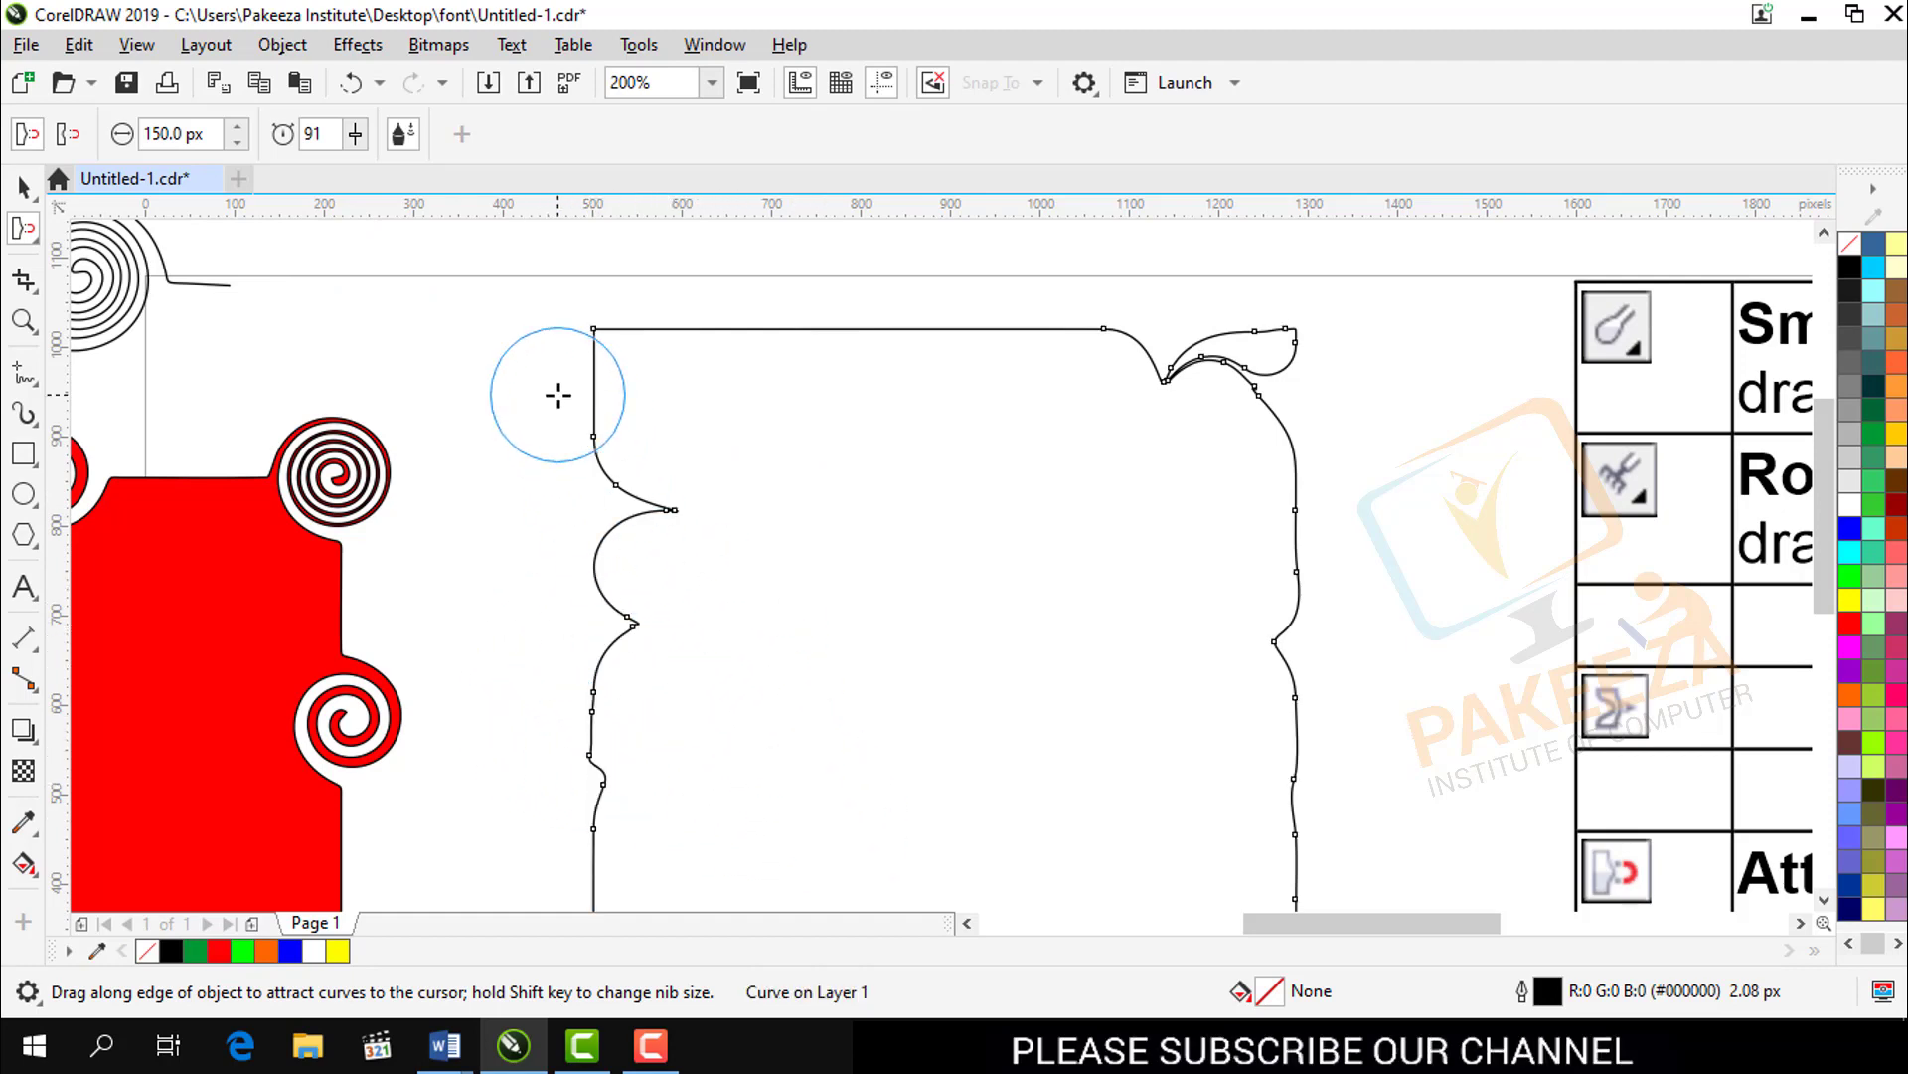
Step: Reshape the upper-left side, the top edge and the lower part of the left edge with further Attract strokes
{"action": "left_click_drag", "start_coordinate": [553, 392], "coordinate": [719, 435]}
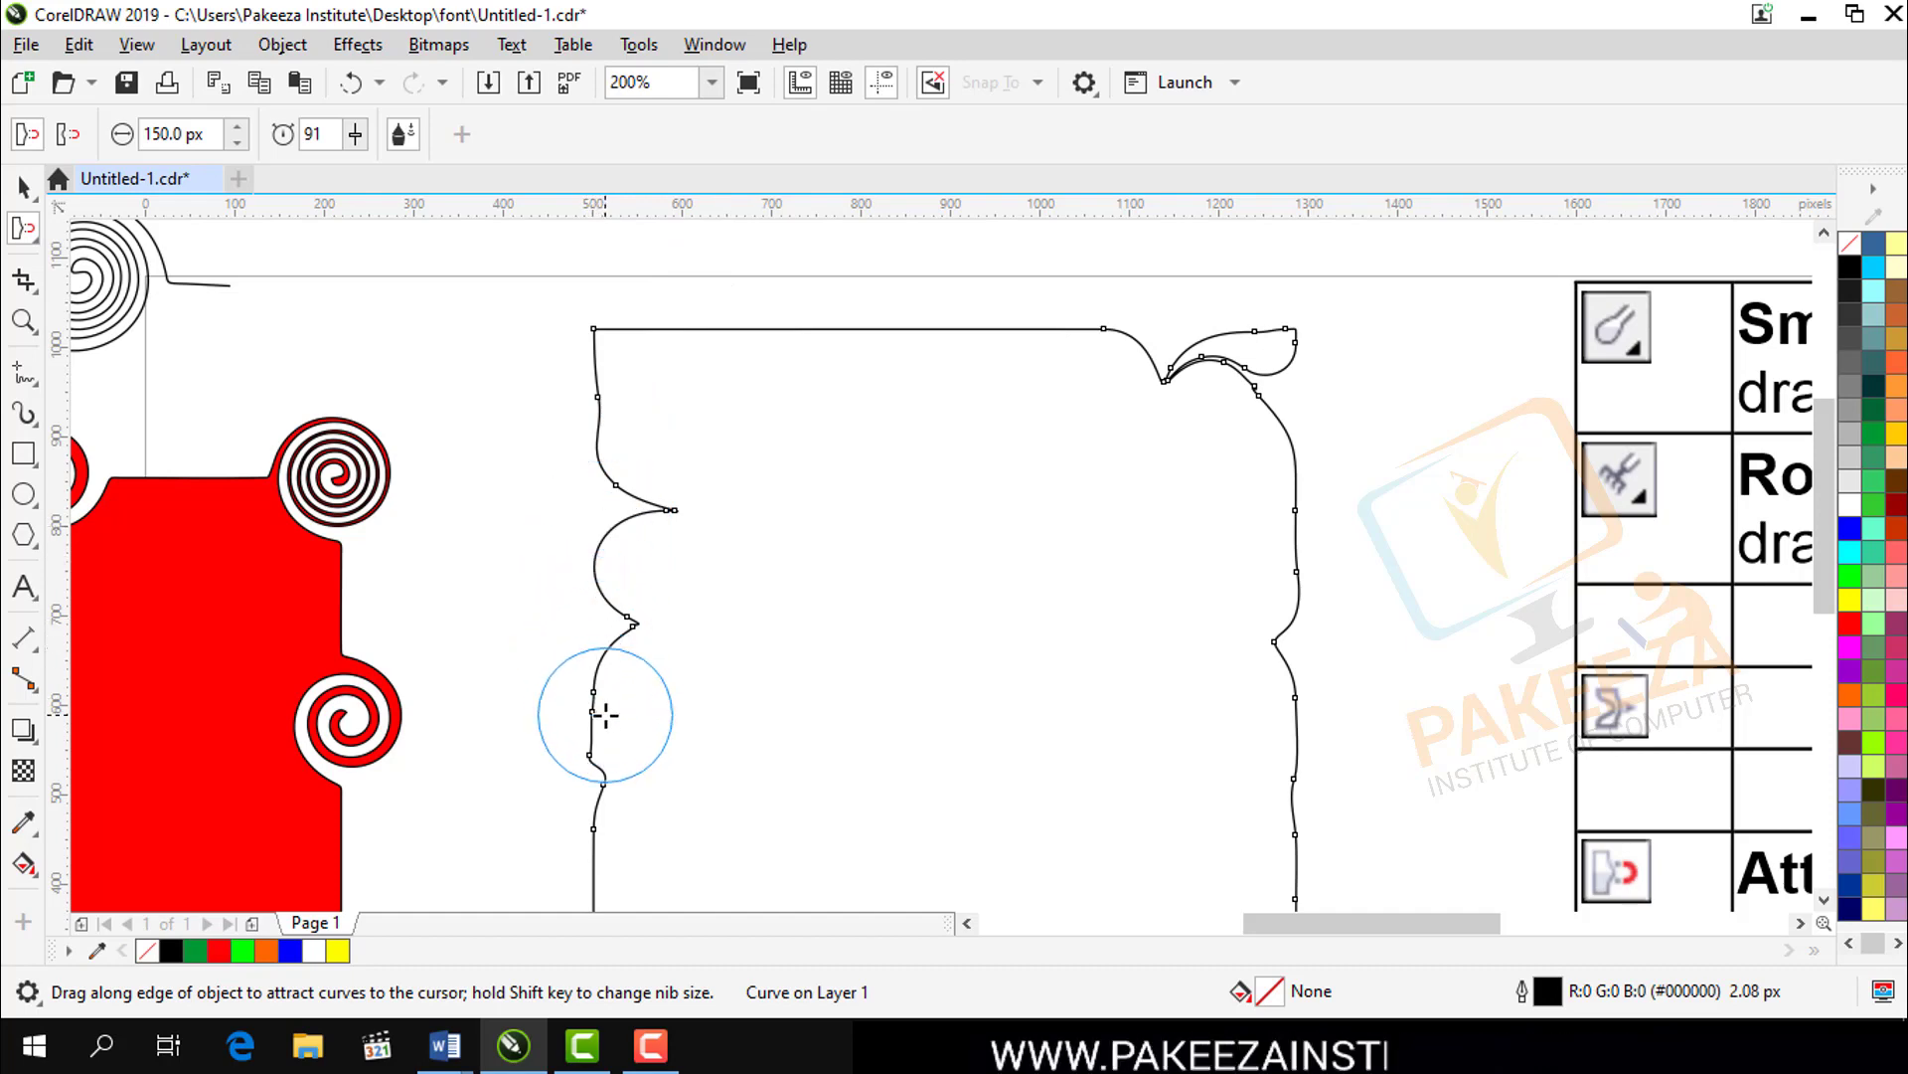
{"action": "mouse_move", "coordinate": [711, 316]}
{"action": "left_mouse_down"}
{"action": "mouse_move", "coordinate": [762, 520]}
{"action": "mouse_move", "coordinate": [837, 304]}
{"action": "mouse_move", "coordinate": [835, 443]}
{"action": "left_mouse_up"}
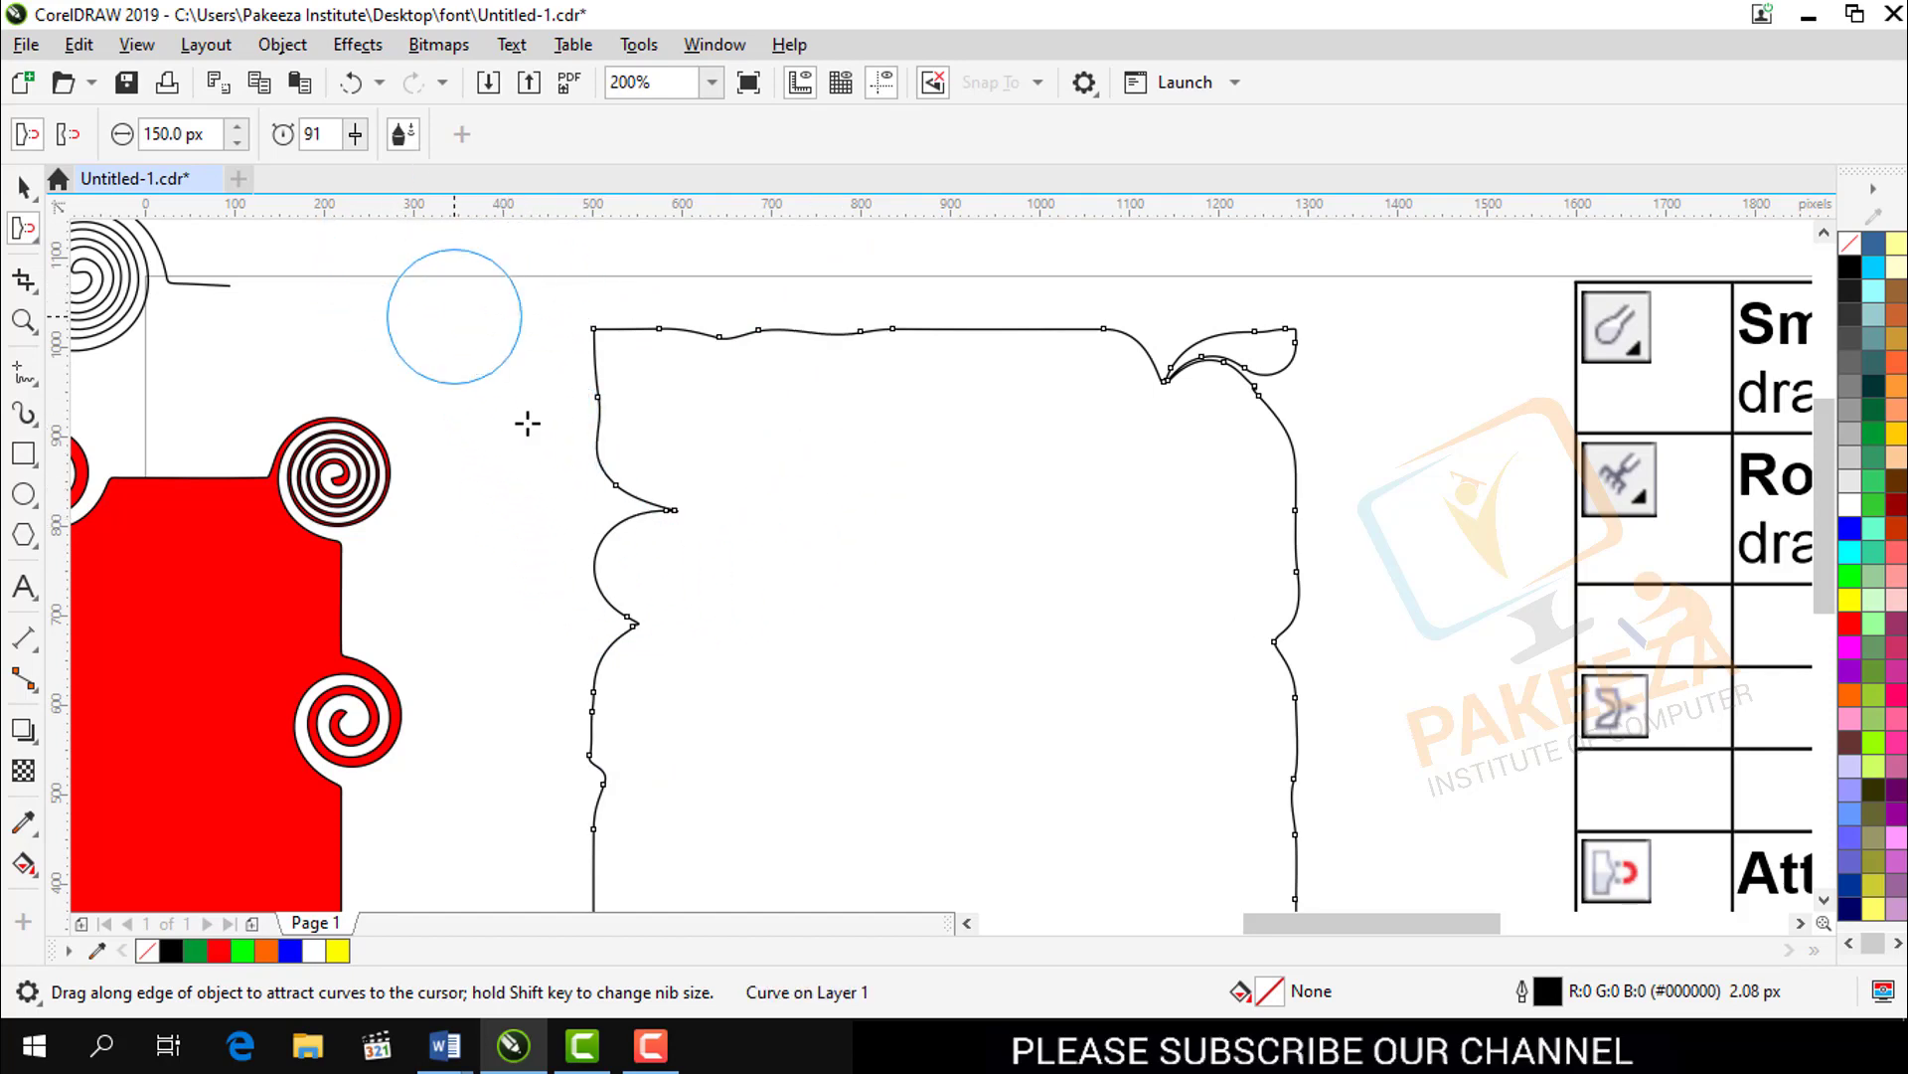
{"action": "mouse_move", "coordinate": [528, 424]}
{"action": "left_mouse_down"}
{"action": "mouse_move", "coordinate": [597, 405]}
{"action": "mouse_move", "coordinate": [789, 442]}
{"action": "mouse_move", "coordinate": [622, 430]}
{"action": "mouse_move", "coordinate": [558, 392]}
{"action": "mouse_move", "coordinate": [882, 414]}
{"action": "left_mouse_up"}
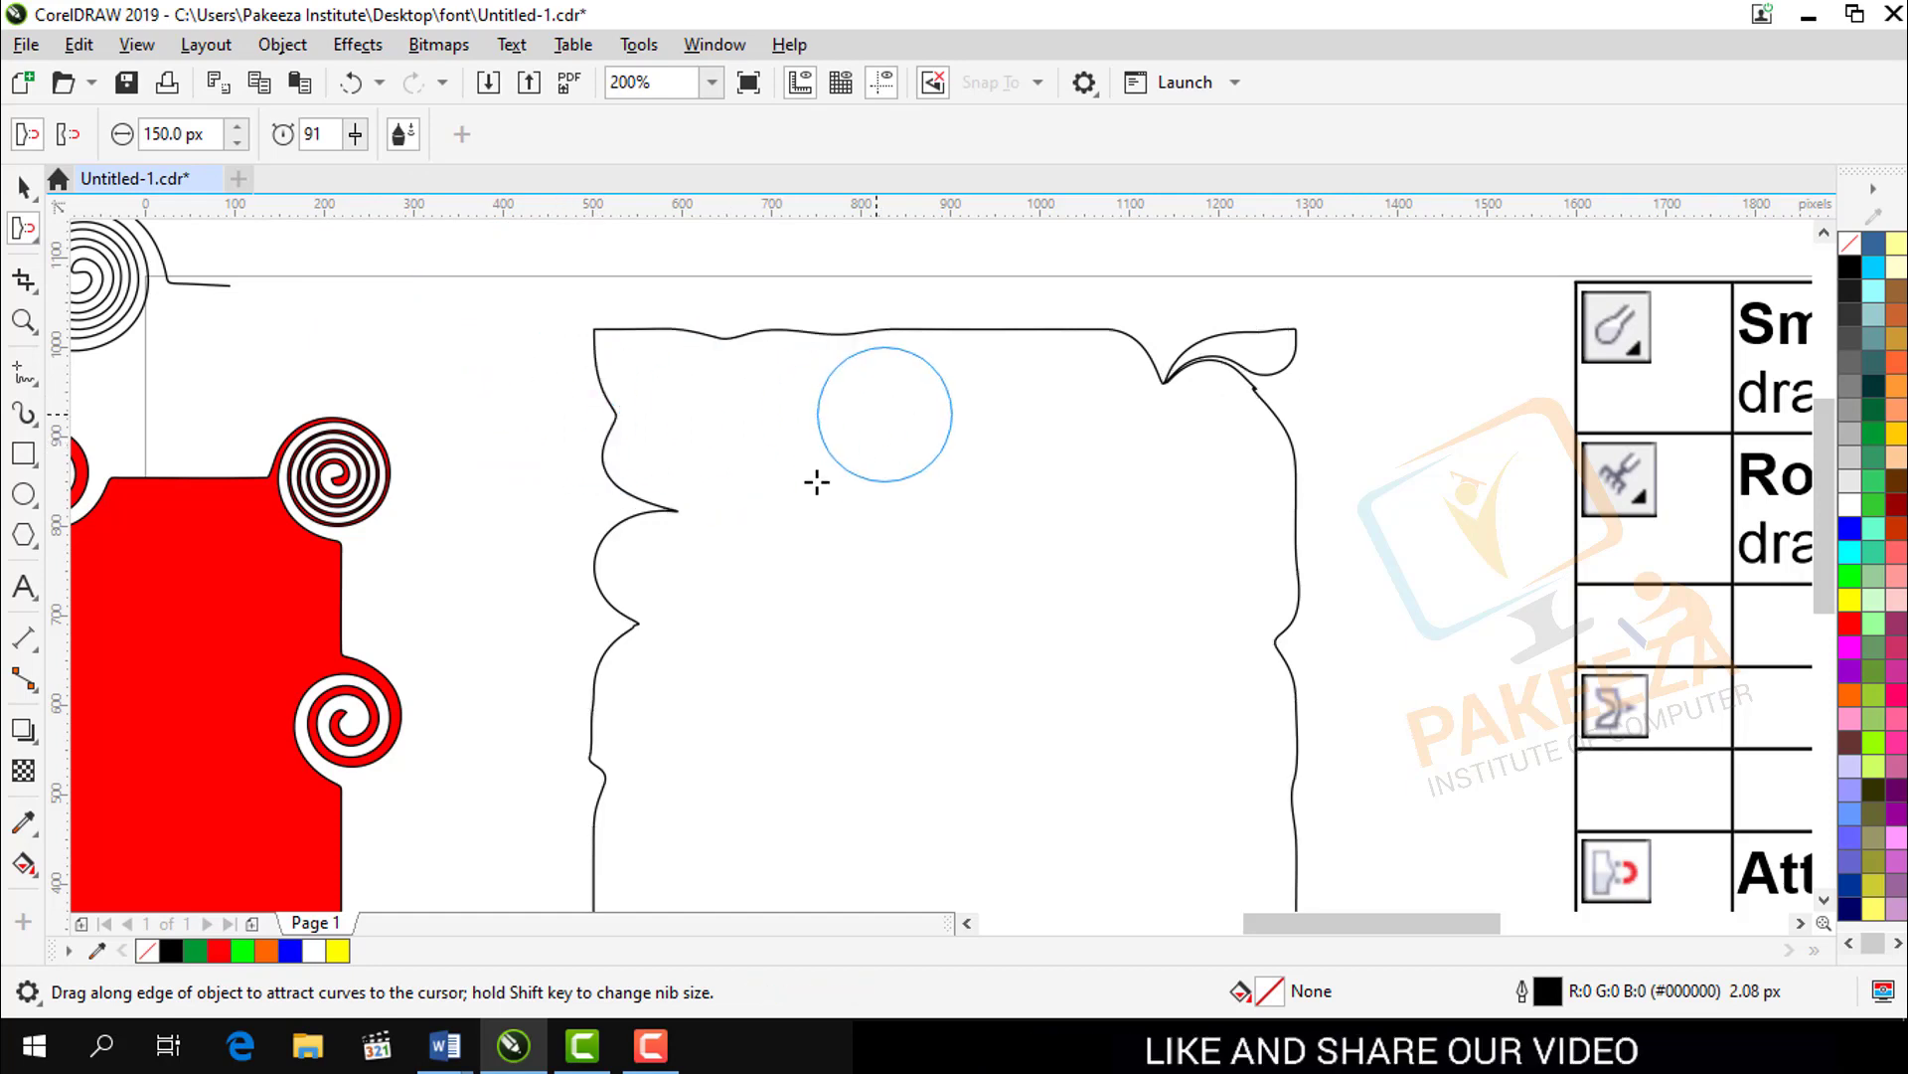
{"action": "left_click", "coordinate": [556, 715]}
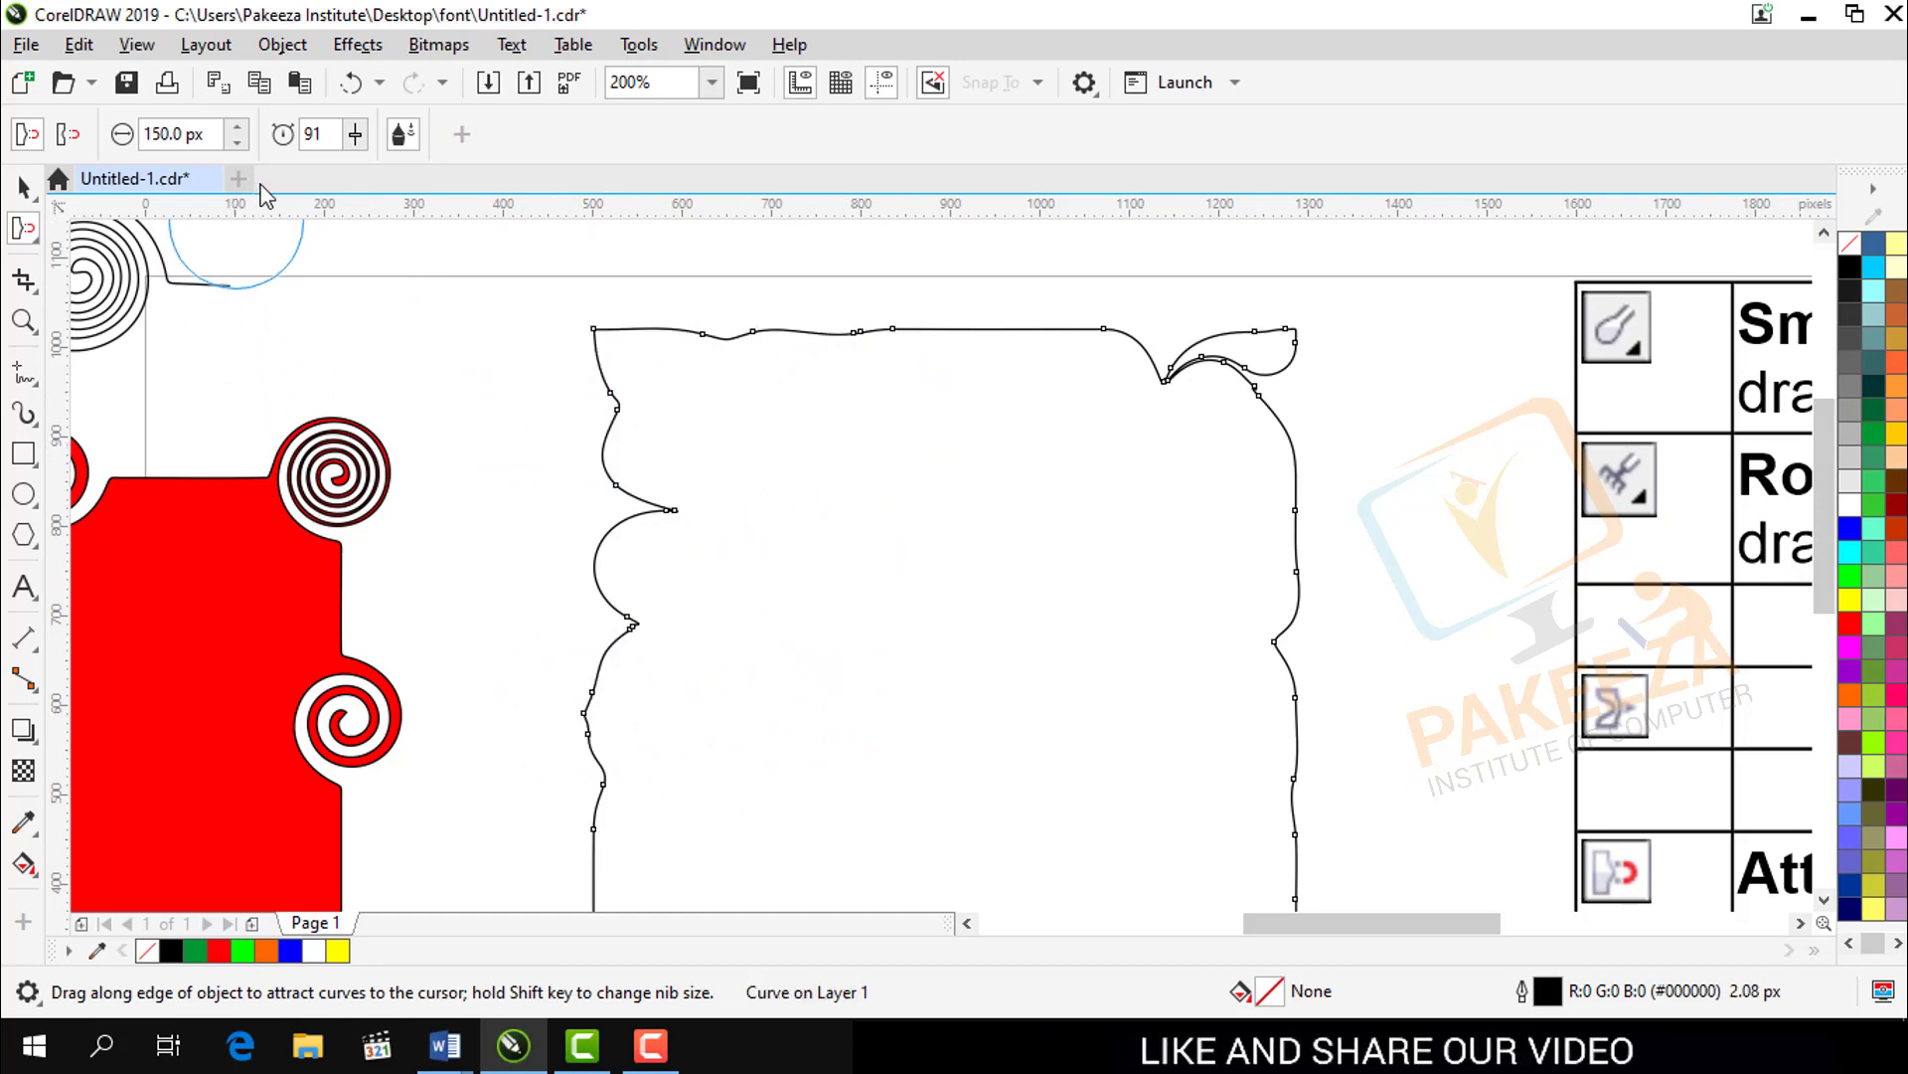
Step: Raise the Attract tool's rate to 100 and apply more strokes along the shape's upper outline
{"action": "left_click", "coordinate": [356, 137]}
{"action": "left_click_drag", "start_coordinate": [354, 169], "coordinate": [366, 169]}
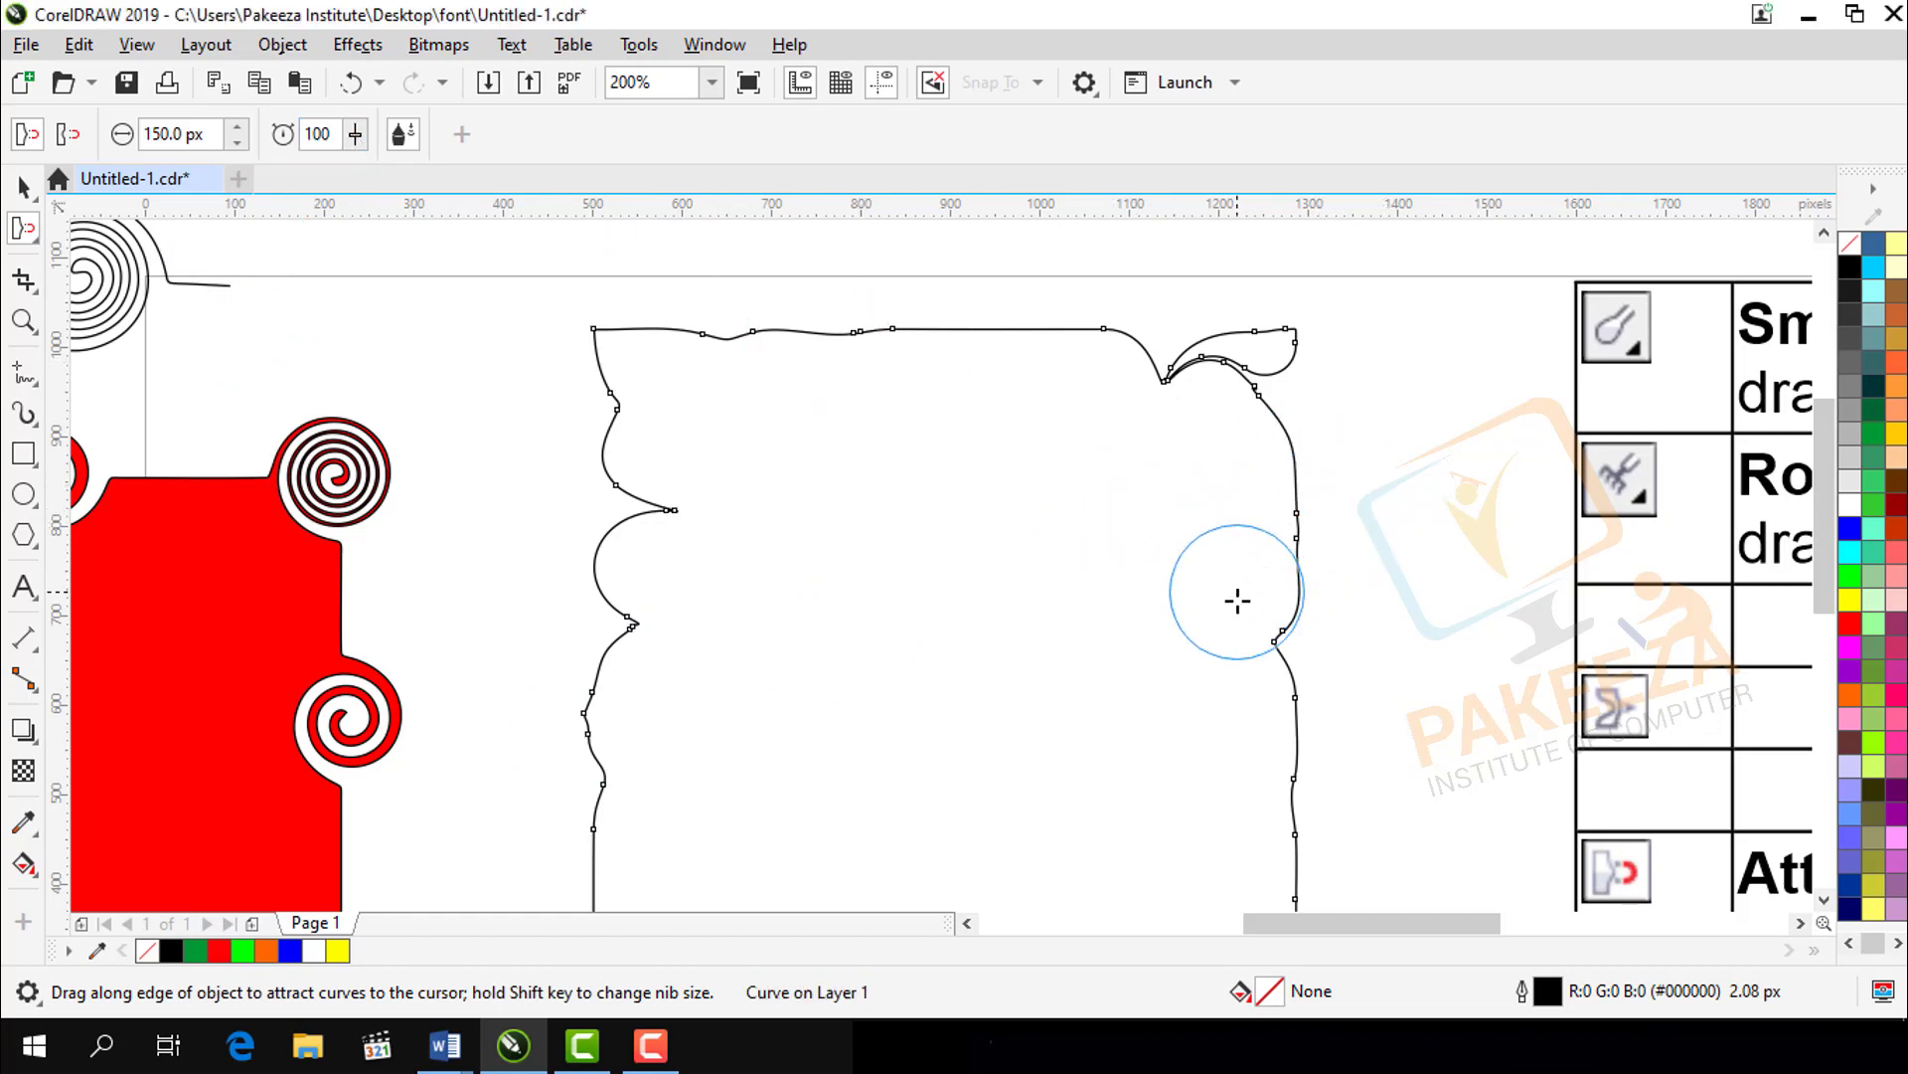
{"action": "left_click_drag", "start_coordinate": [630, 460], "coordinate": [628, 356]}
{"action": "mouse_move", "coordinate": [954, 328]}
{"action": "left_mouse_down"}
{"action": "mouse_move", "coordinate": [1010, 319]}
{"action": "mouse_move", "coordinate": [1053, 443]}
{"action": "mouse_move", "coordinate": [1001, 439]}
{"action": "left_mouse_up"}
Step: Attract the bottom edge, the lower left edge and the middle of the right edge of the distorted shape
{"action": "scroll", "coordinate": [688, 614], "scroll_direction": "down", "scroll_amount": 1}
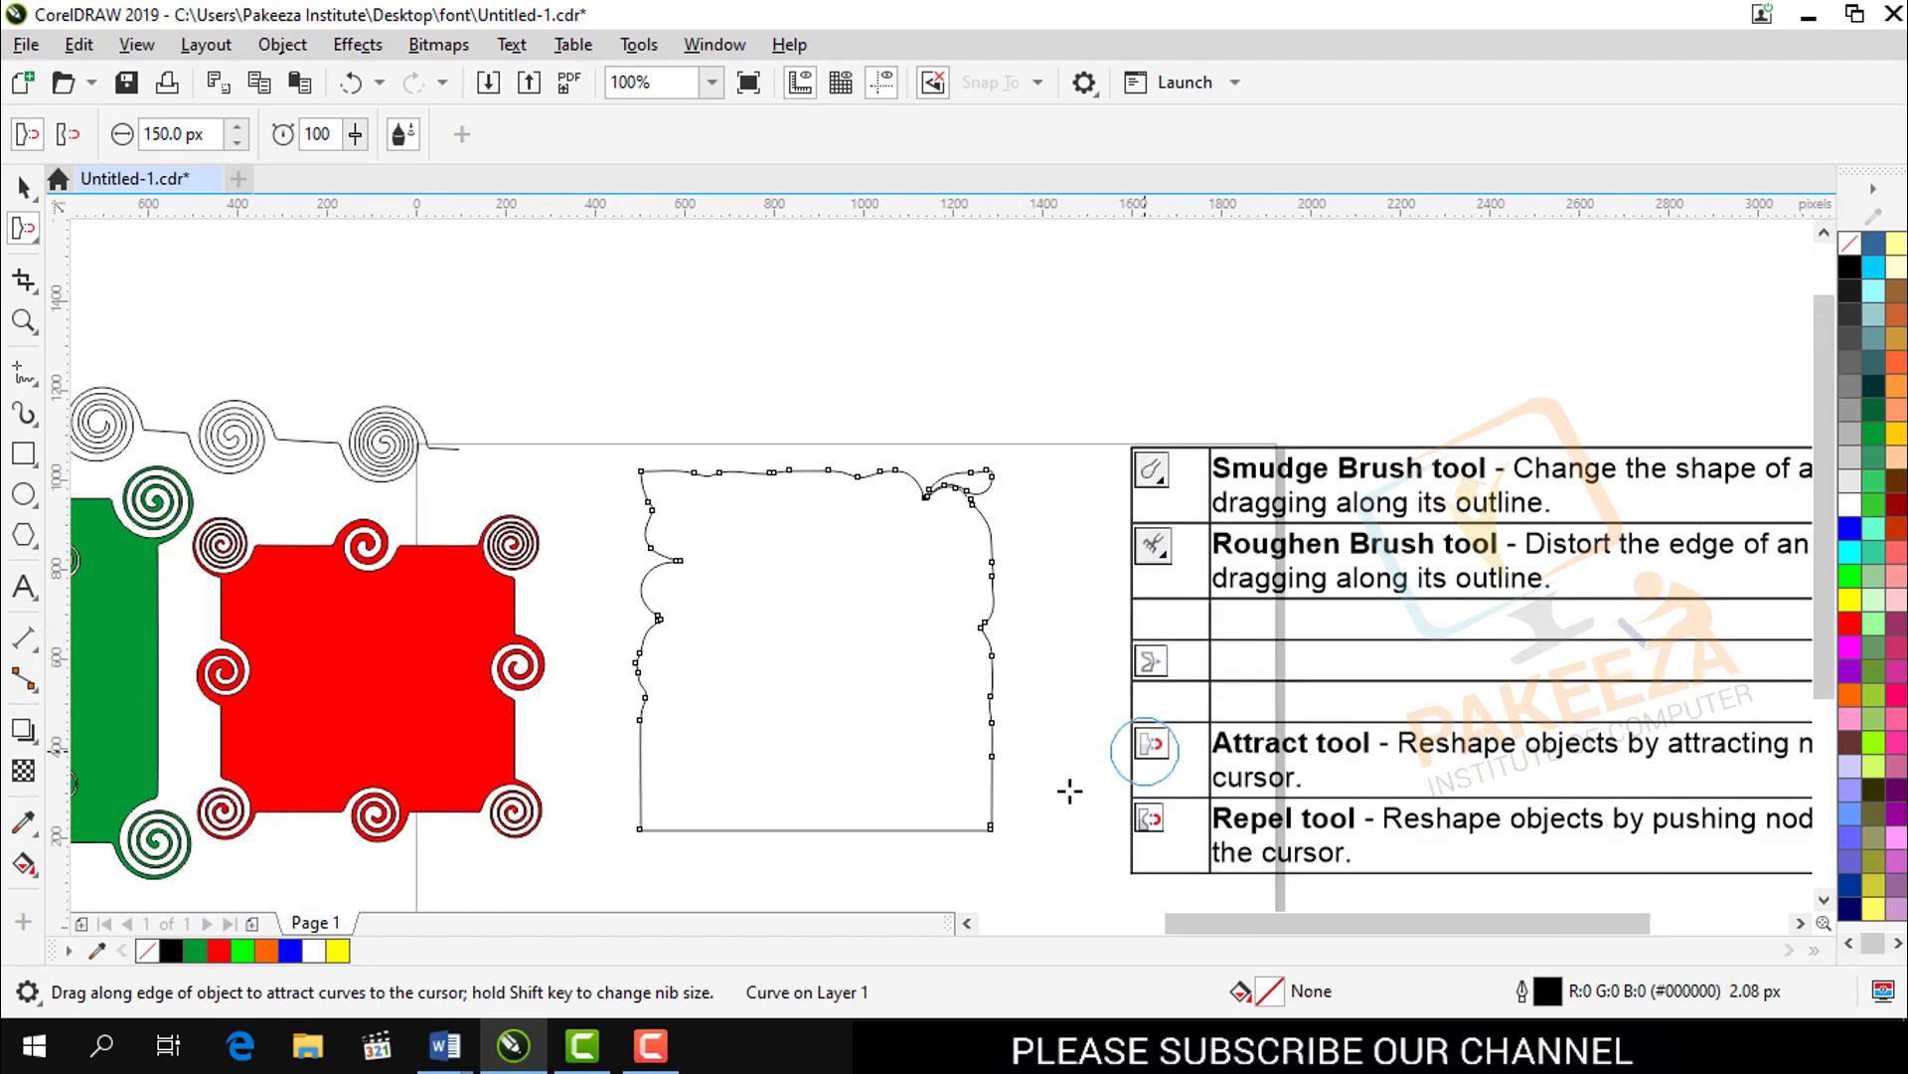
{"action": "mouse_move", "coordinate": [822, 767]}
{"action": "left_mouse_down"}
{"action": "mouse_move", "coordinate": [807, 846]}
{"action": "mouse_move", "coordinate": [807, 797]}
{"action": "mouse_move", "coordinate": [778, 823]}
{"action": "left_mouse_up"}
{"action": "left_click_drag", "start_coordinate": [623, 734], "coordinate": [639, 746]}
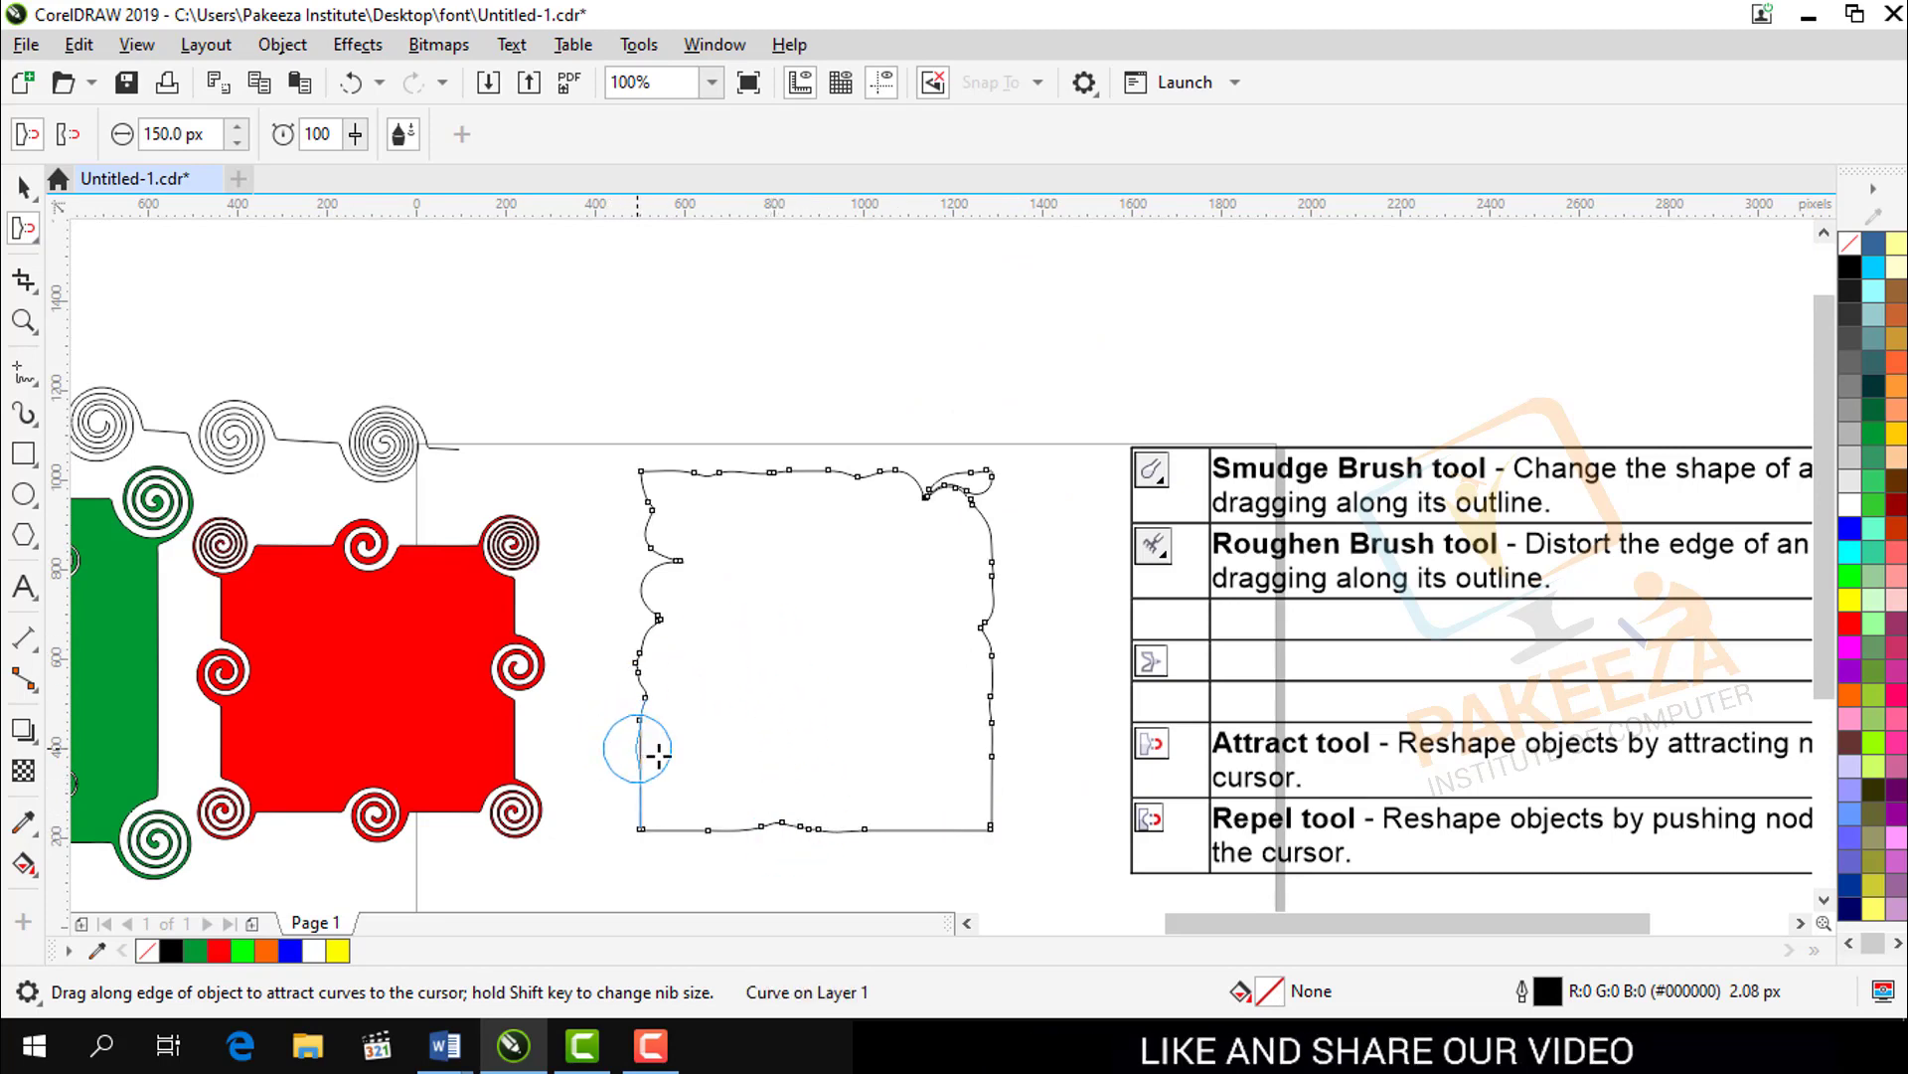
{"action": "left_click_drag", "start_coordinate": [940, 628], "coordinate": [930, 632]}
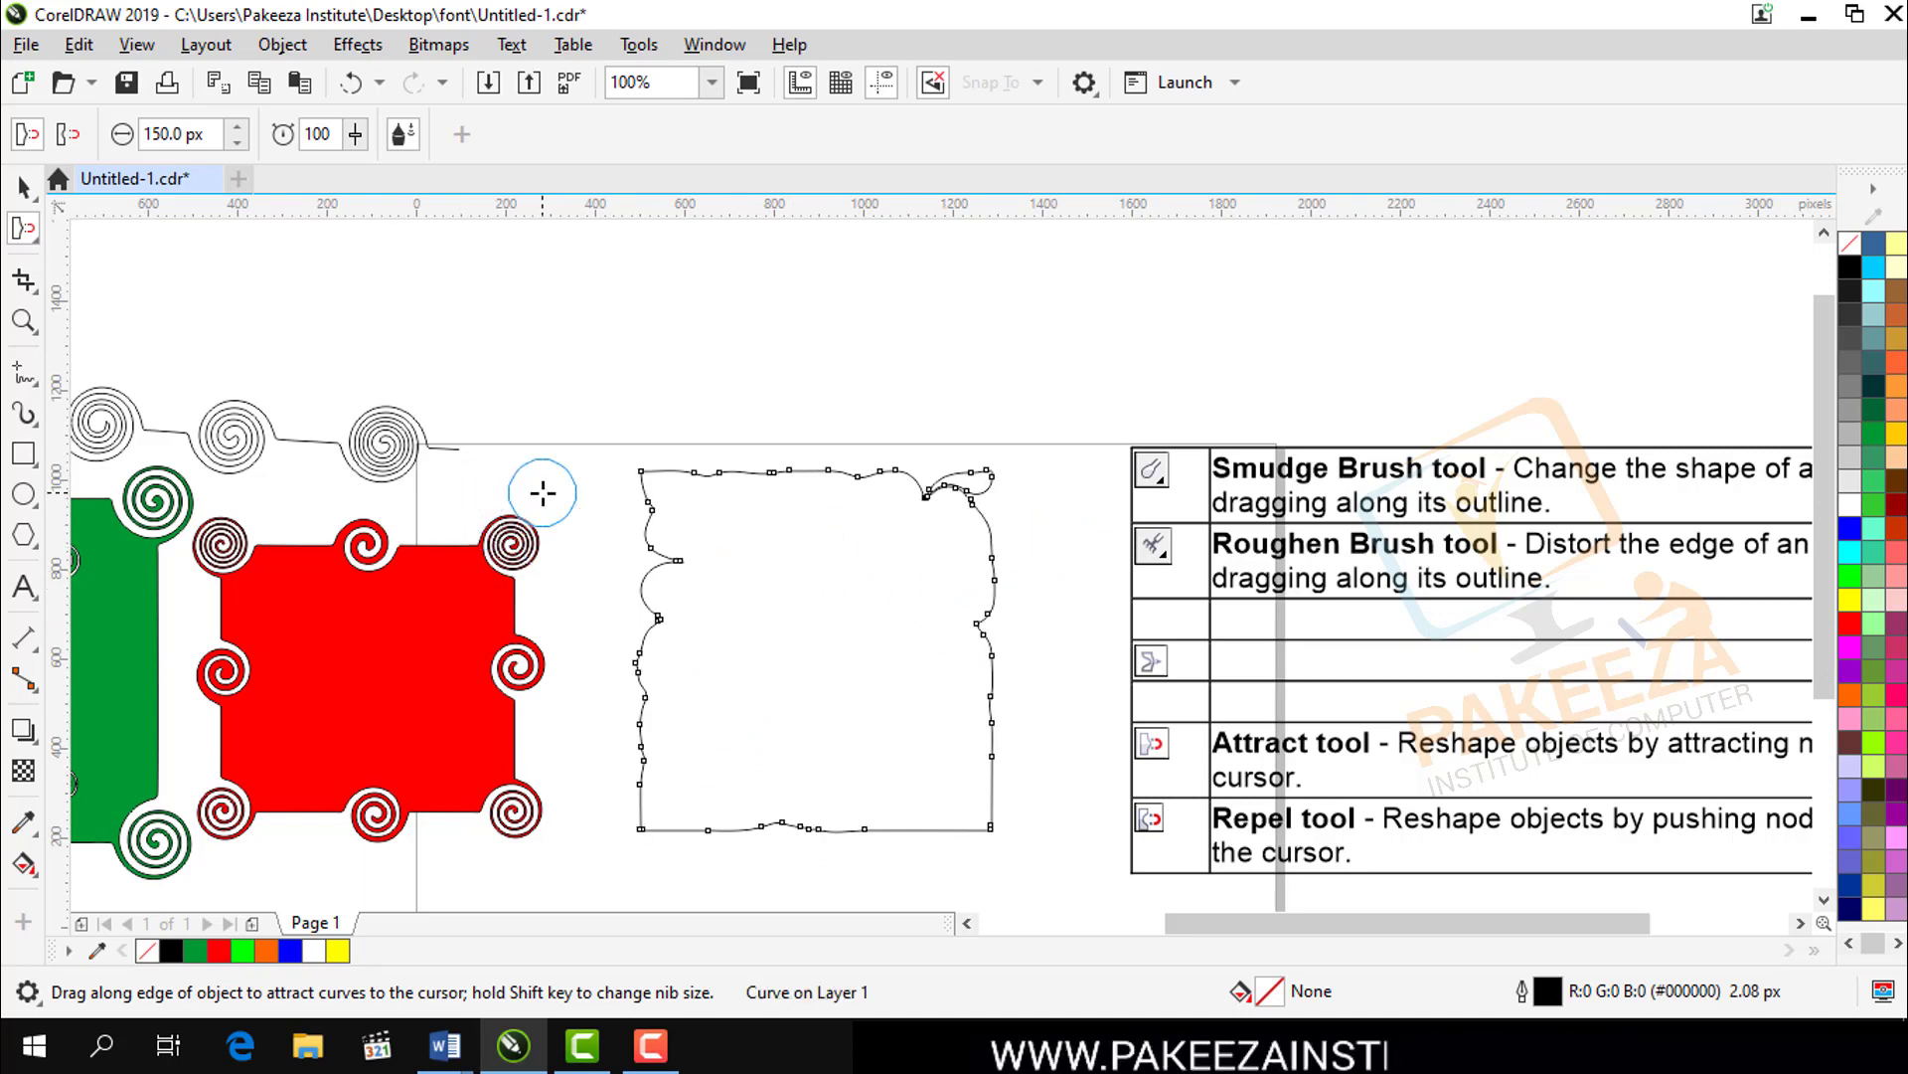
Step: Delete the distorted shape and draw a yellow-filled rectangle about 713 by 731 px in its place
{"action": "key", "text": "Delete"}
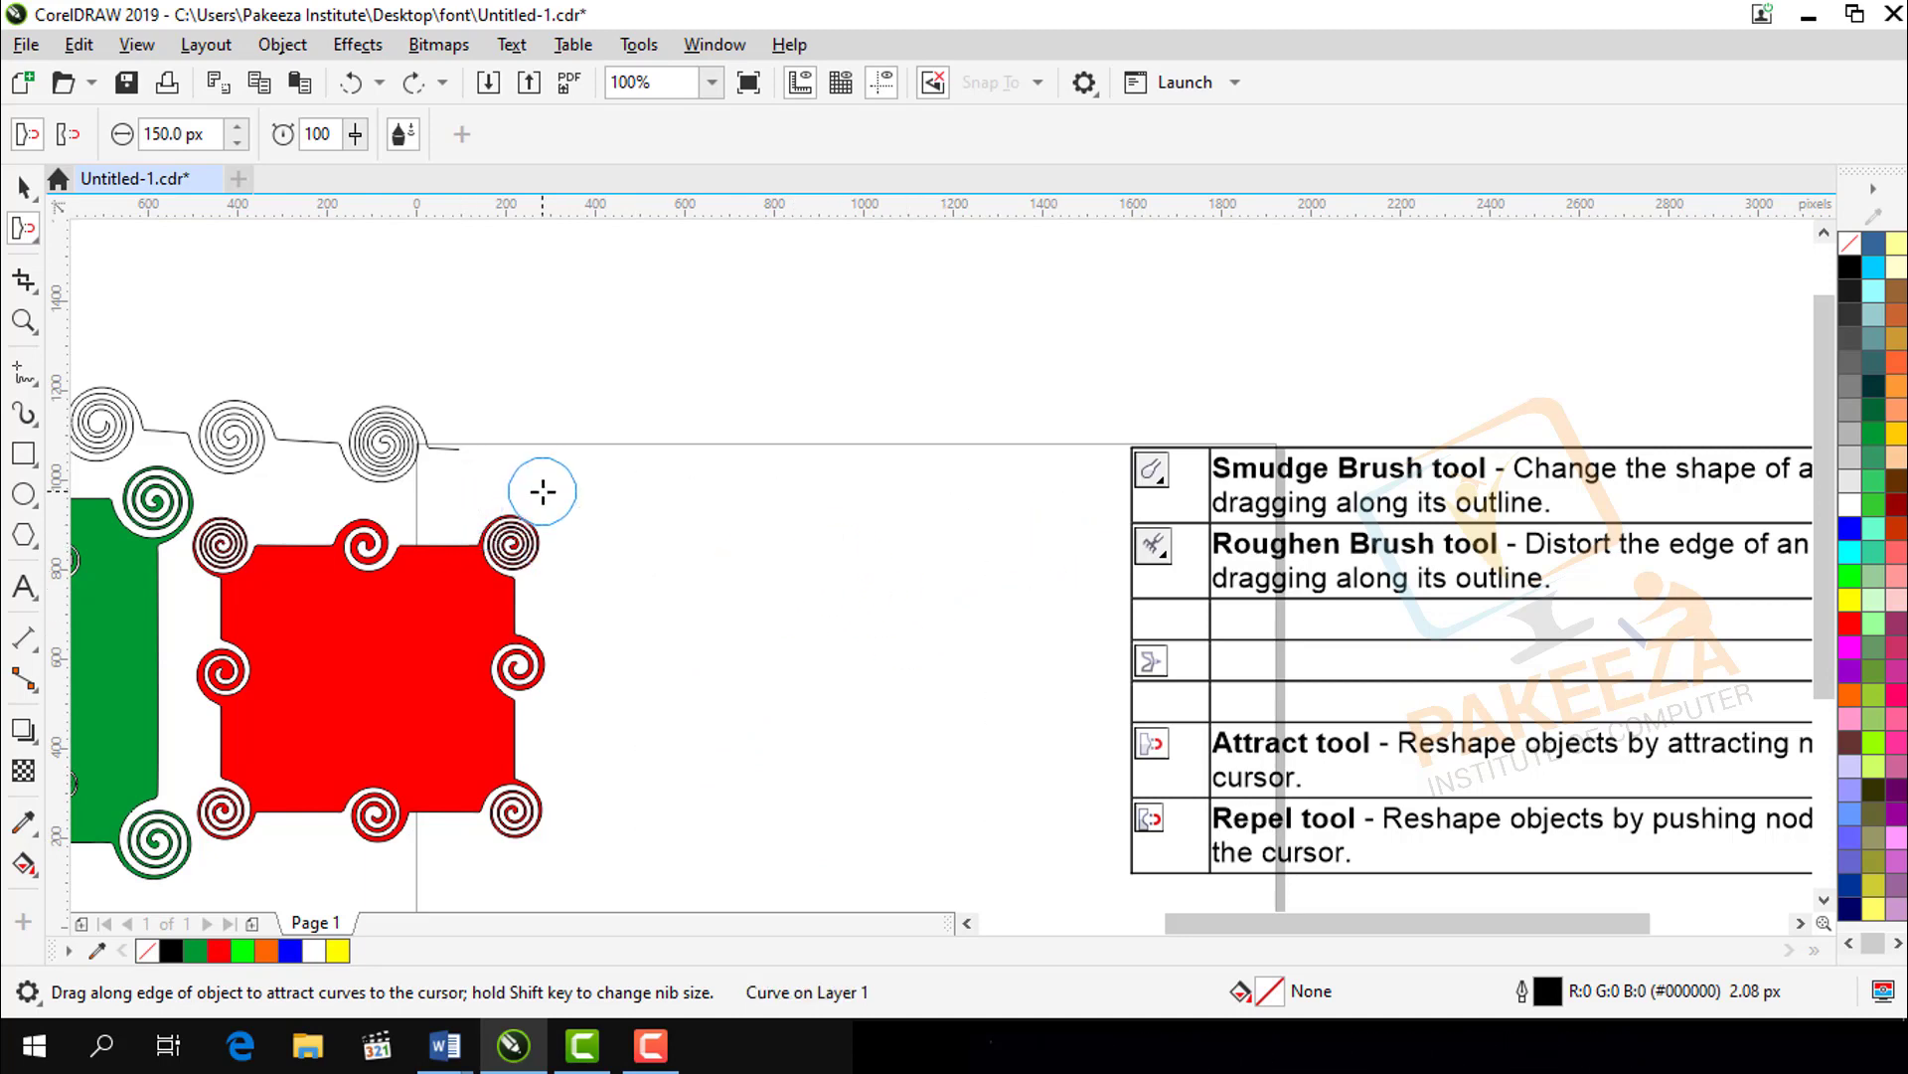
{"action": "left_click", "coordinate": [27, 454]}
{"action": "left_click_drag", "start_coordinate": [954, 805], "coordinate": [953, 812]}
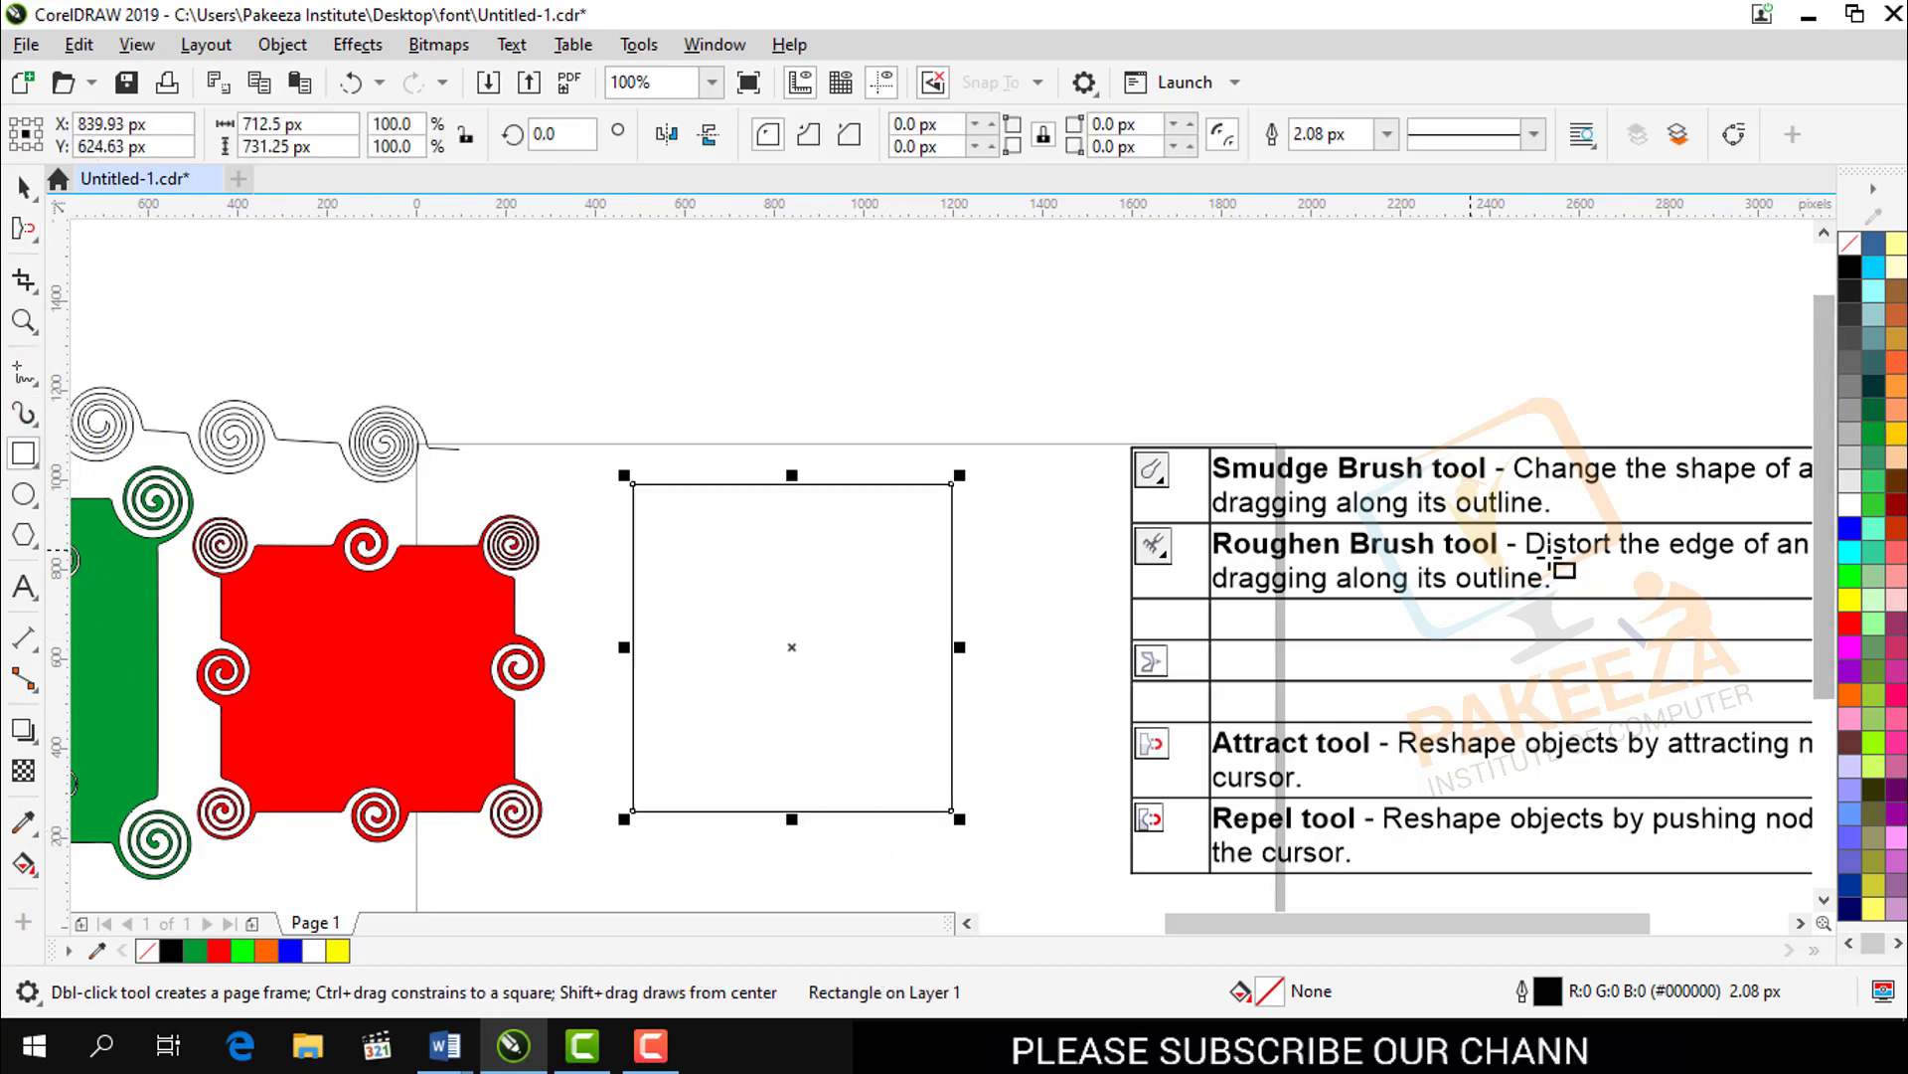
{"action": "left_click", "coordinate": [1850, 602]}
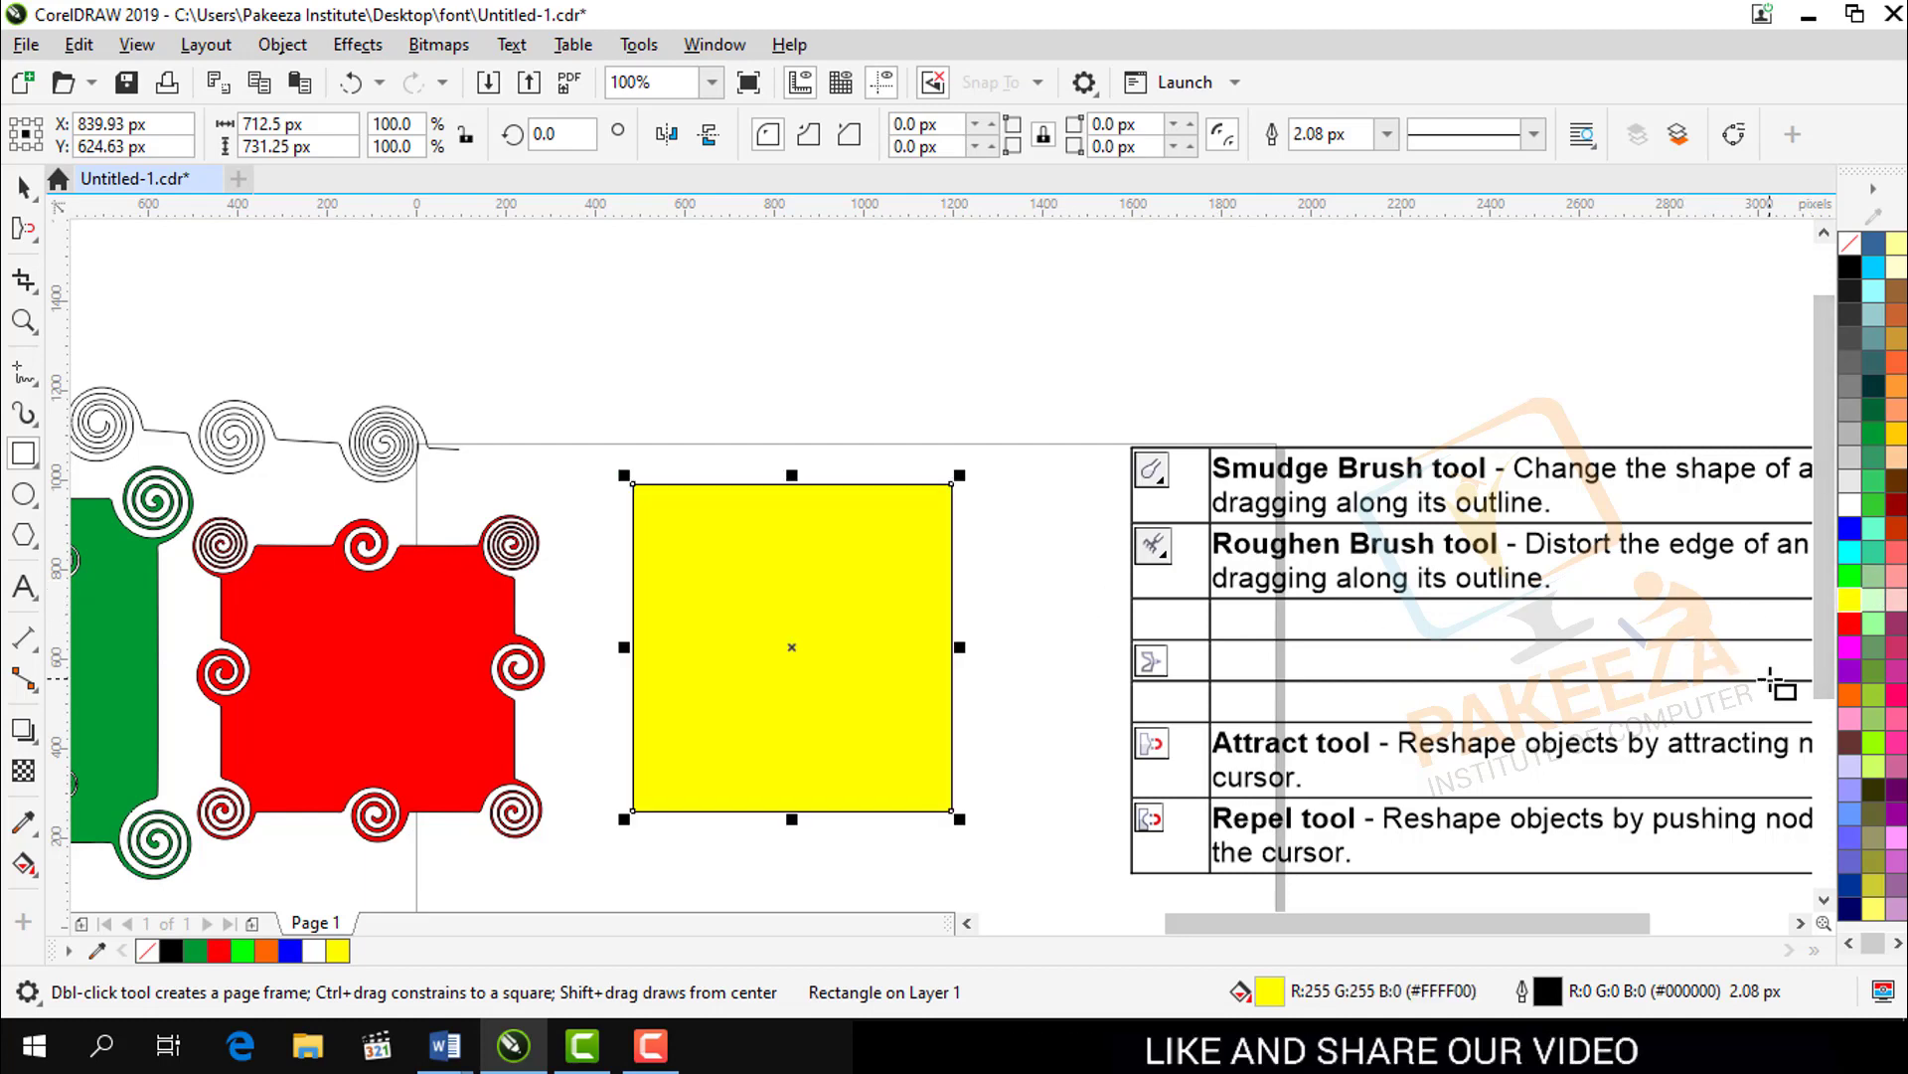
Step: Fill the rectangle with sea green (#33CC99) and reshape its top edge with a shallow dent and an outward bulge using Repel
{"action": "left_click", "coordinate": [1873, 551]}
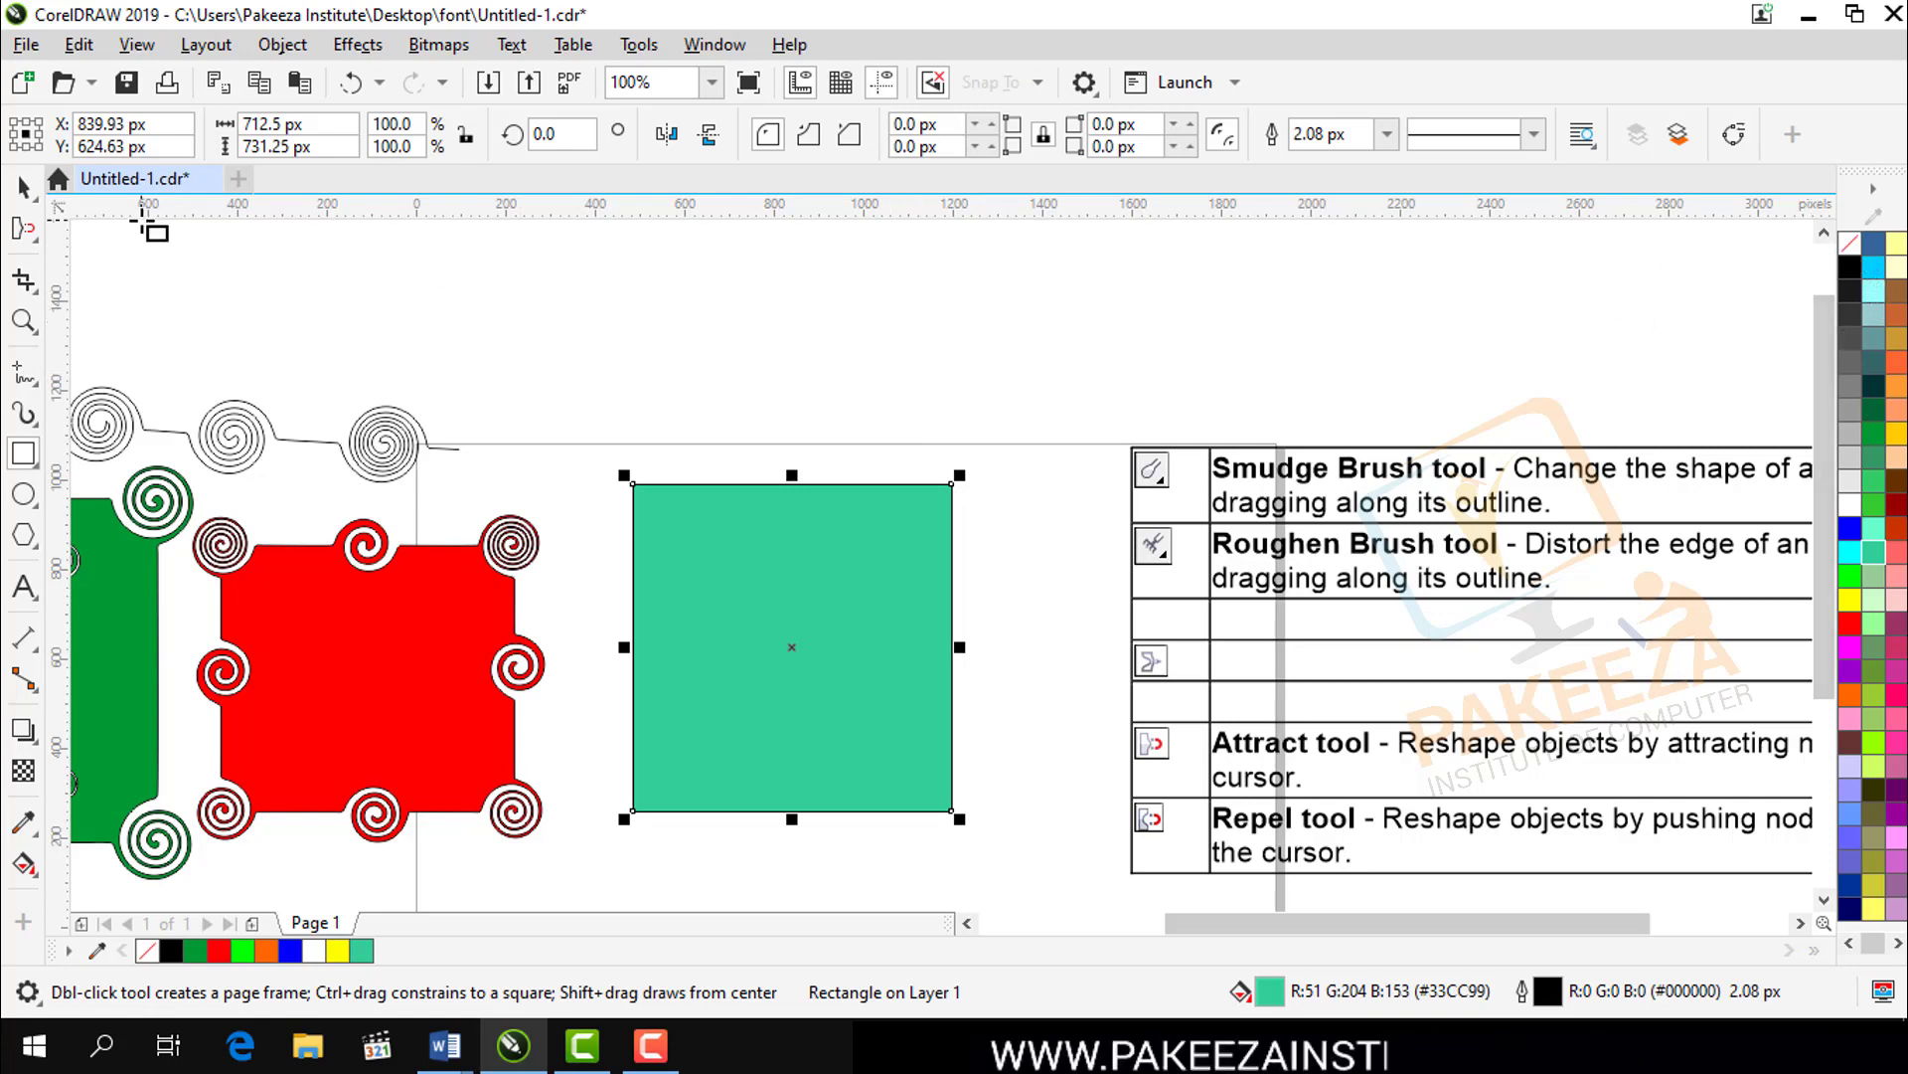
{"action": "left_click", "coordinate": [25, 231]}
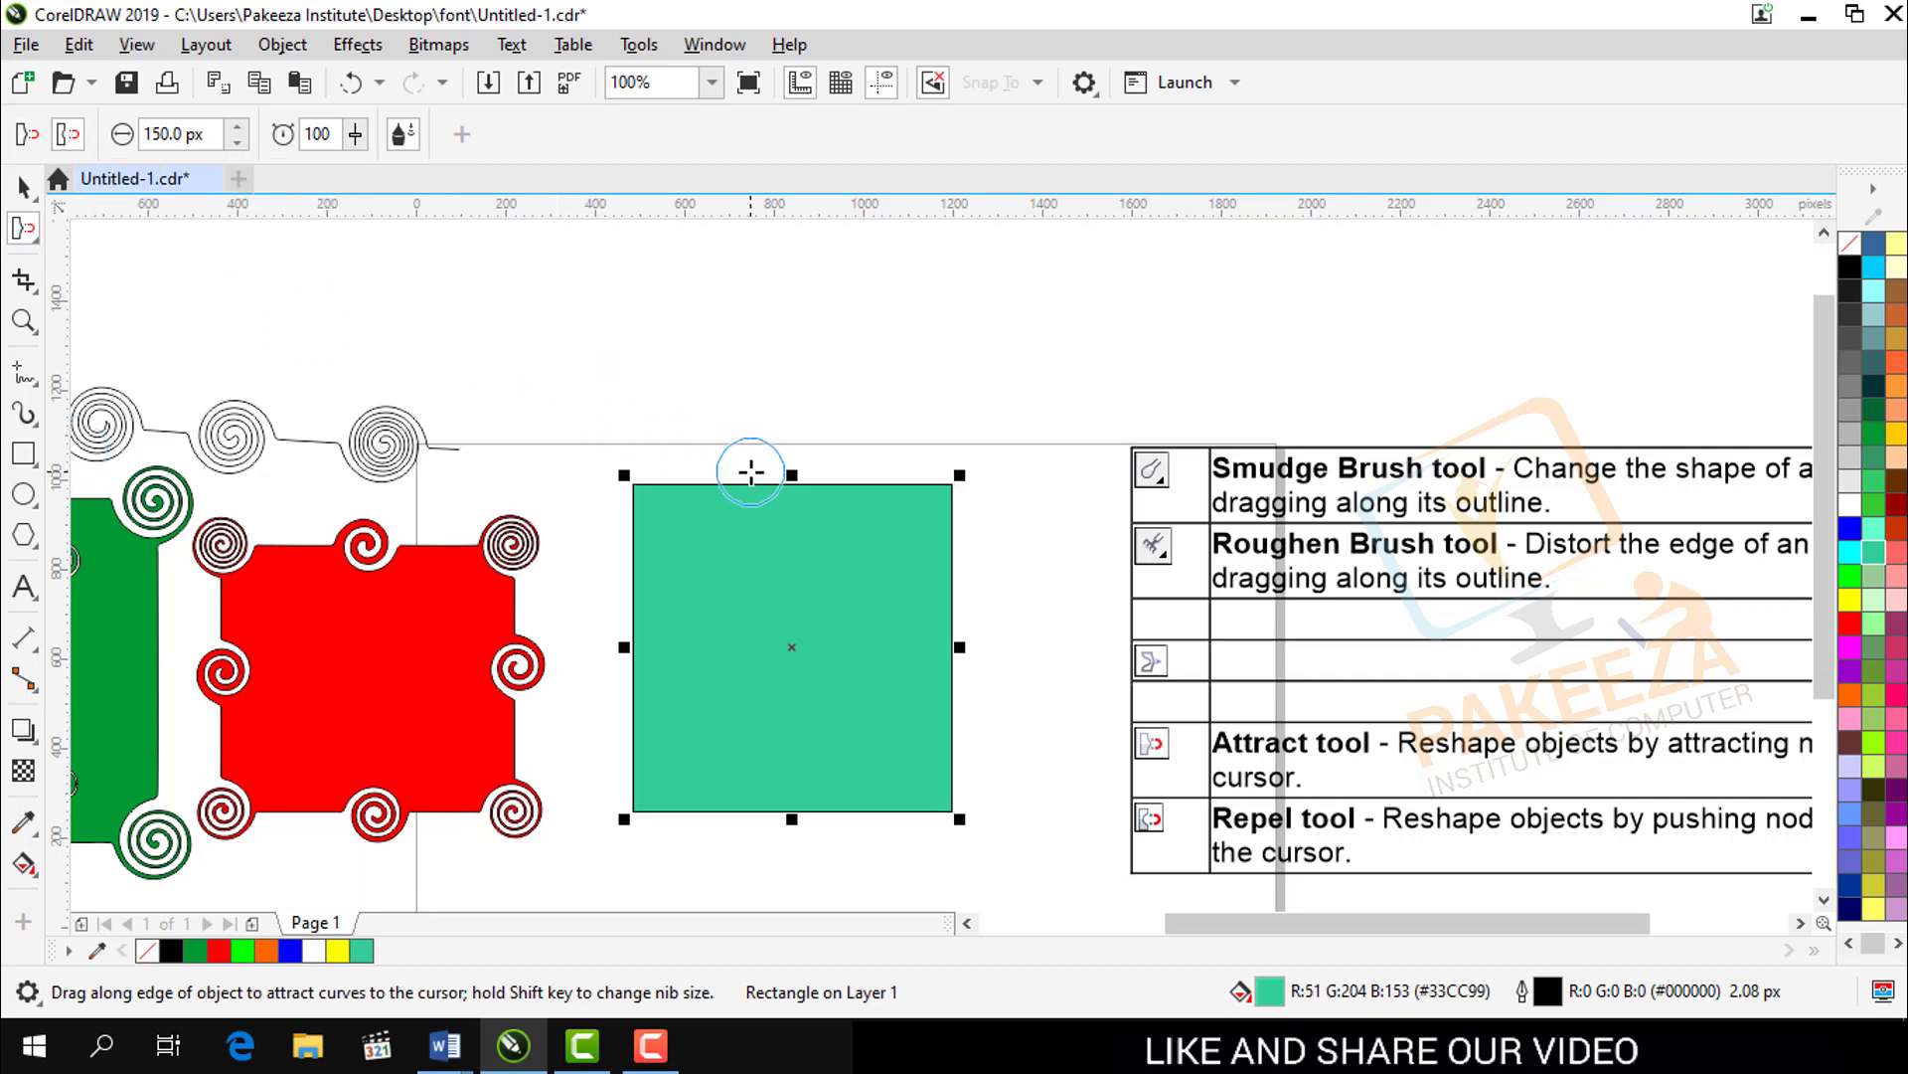
{"action": "scroll", "coordinate": [752, 472], "scroll_direction": "up", "scroll_amount": 2}
{"action": "mouse_move", "coordinate": [757, 474]}
{"action": "left_mouse_down"}
{"action": "mouse_move", "coordinate": [754, 584]}
{"action": "mouse_move", "coordinate": [792, 626]}
{"action": "left_mouse_up"}
{"action": "left_click_drag", "start_coordinate": [965, 541], "coordinate": [988, 566]}
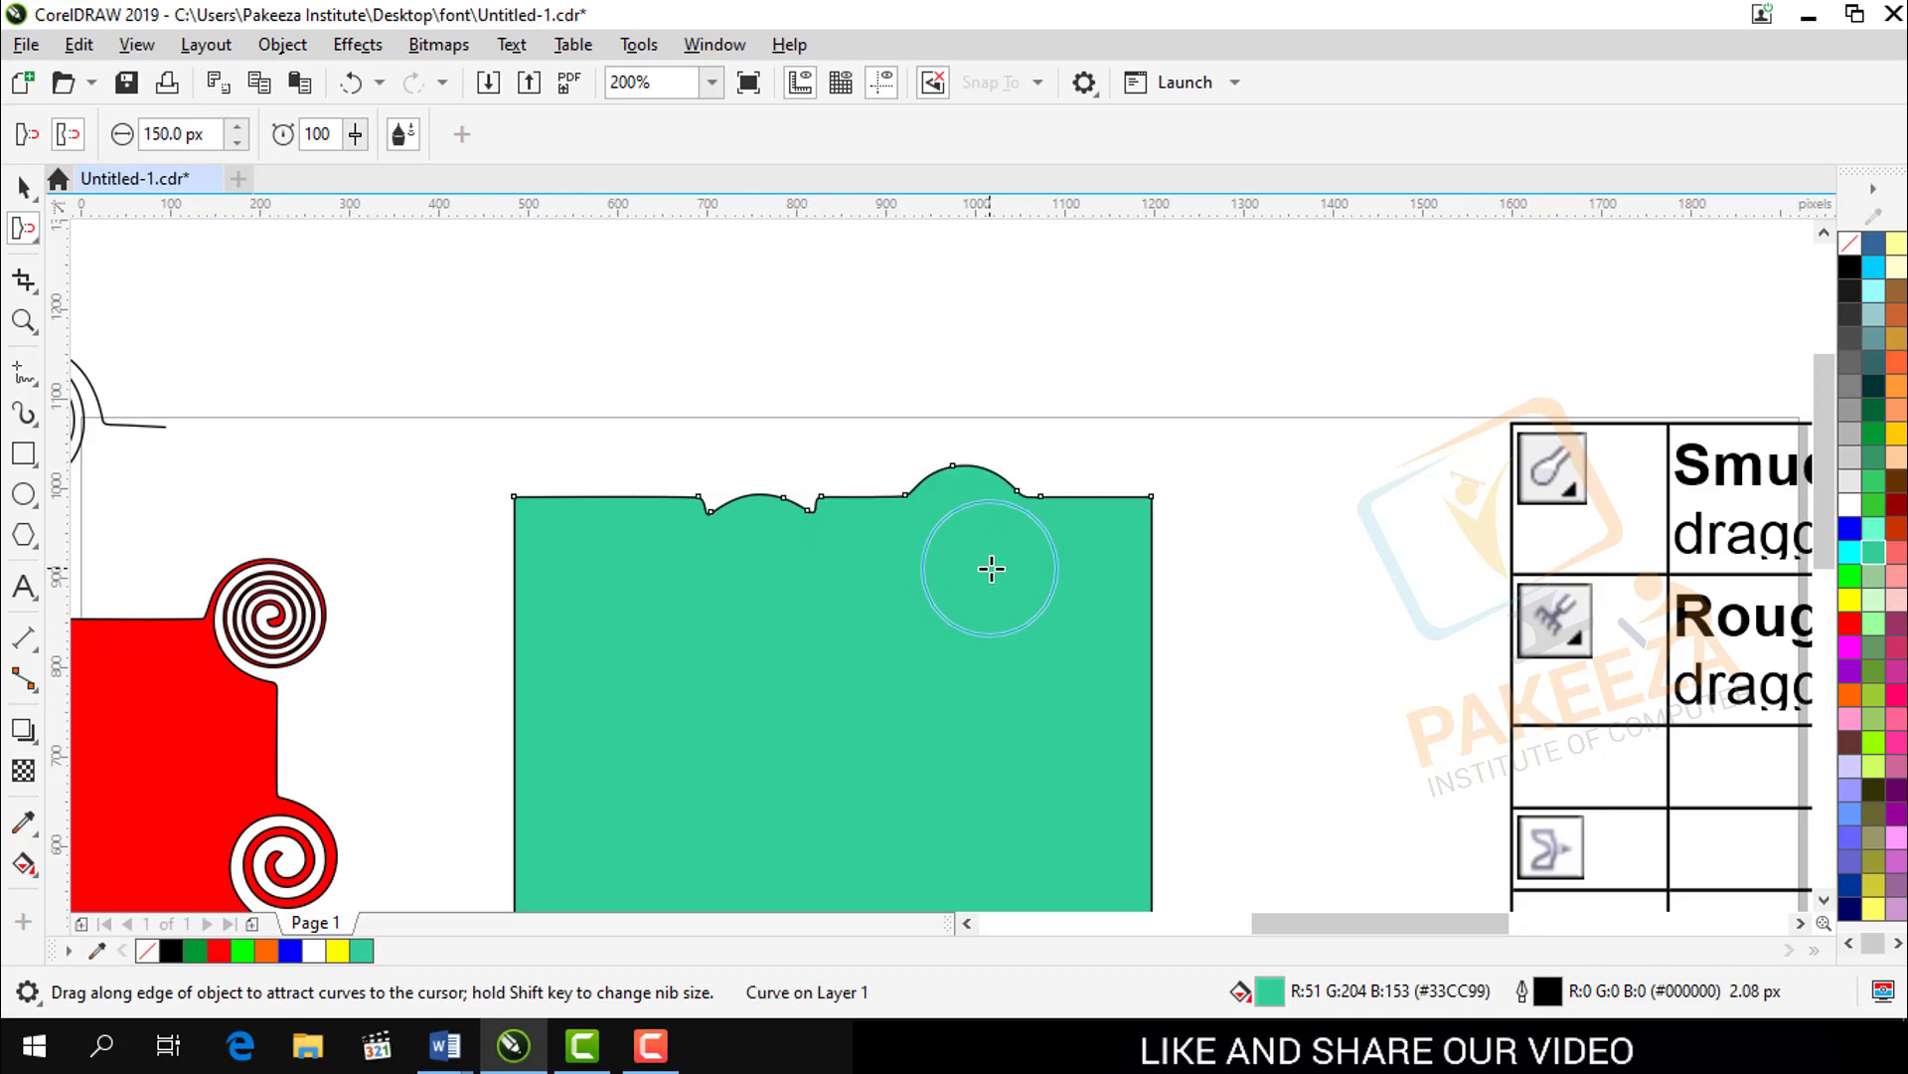
{"action": "left_click_drag", "start_coordinate": [1074, 490], "coordinate": [1082, 512]}
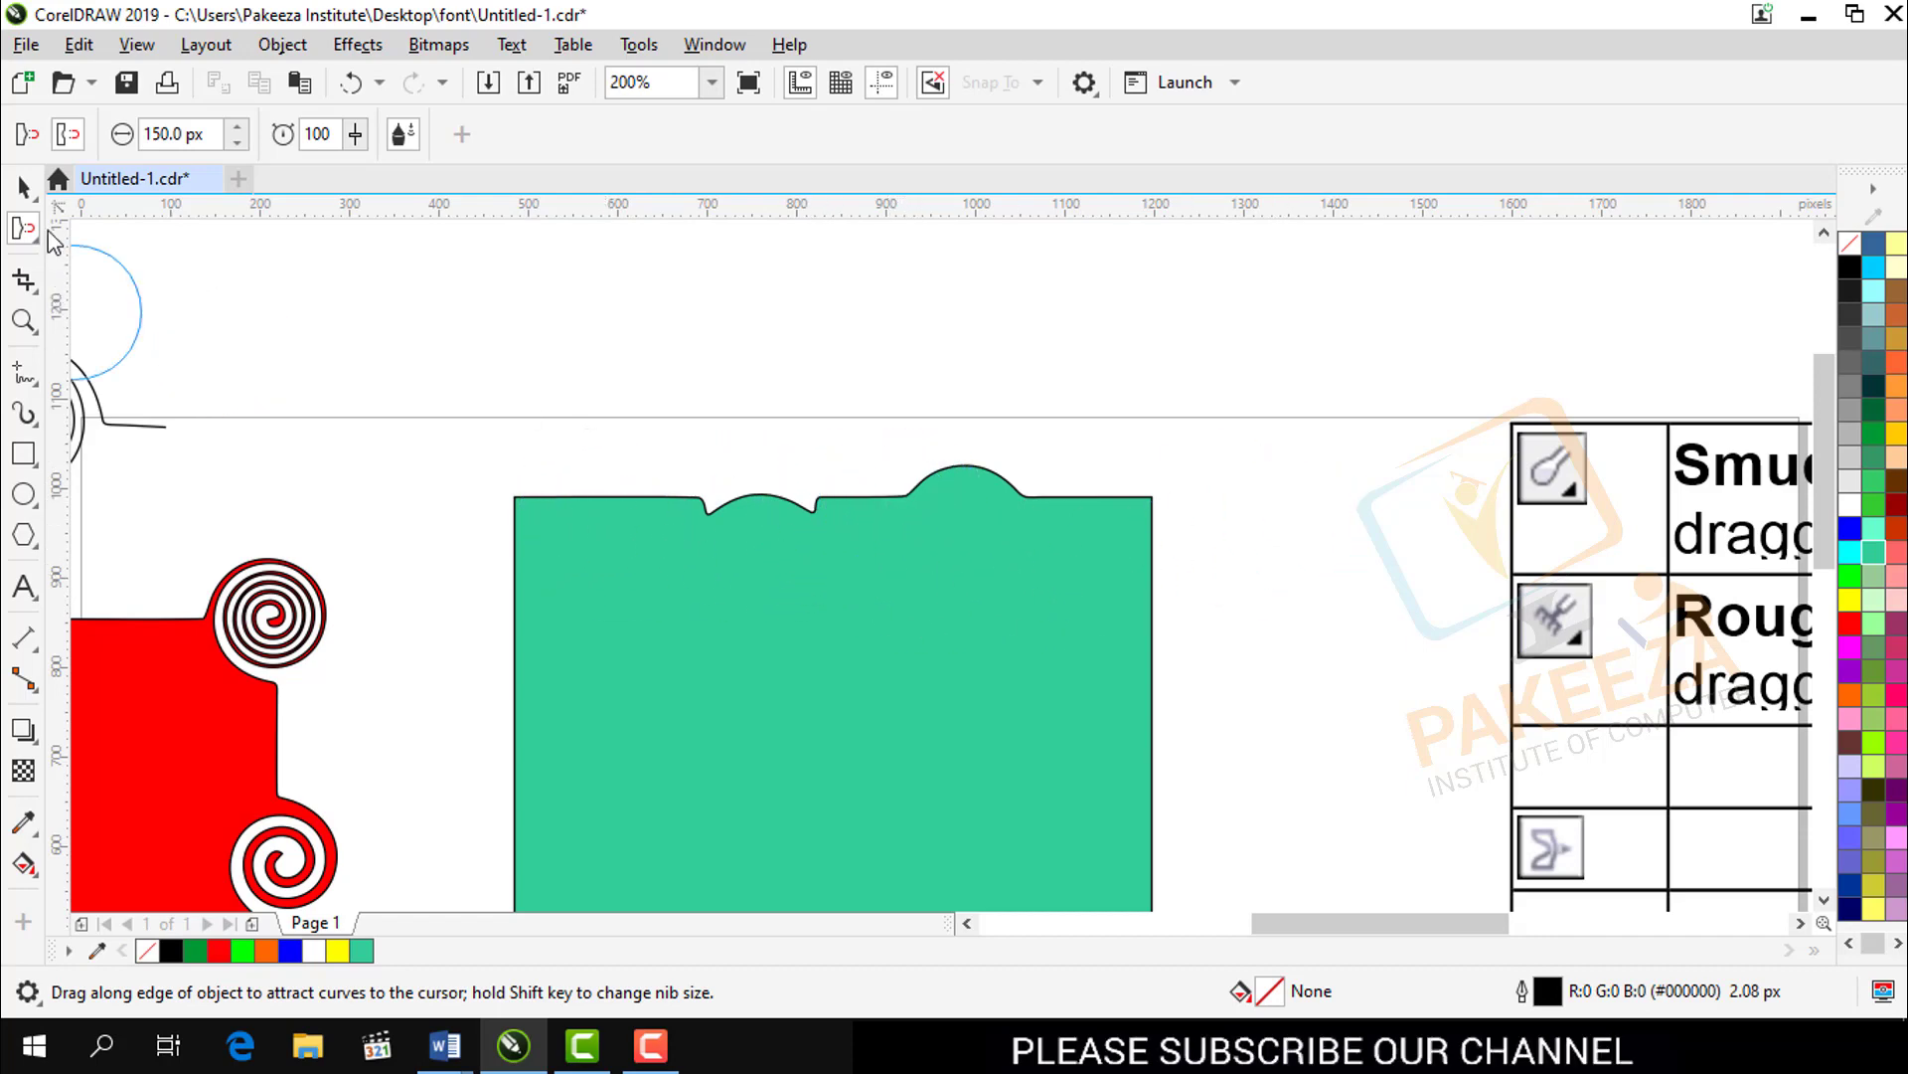
Step: Remove the distorted rectangle's fill, leaving only its outline, and deselect it
{"action": "left_click", "coordinate": [24, 186]}
{"action": "left_click", "coordinate": [596, 584]}
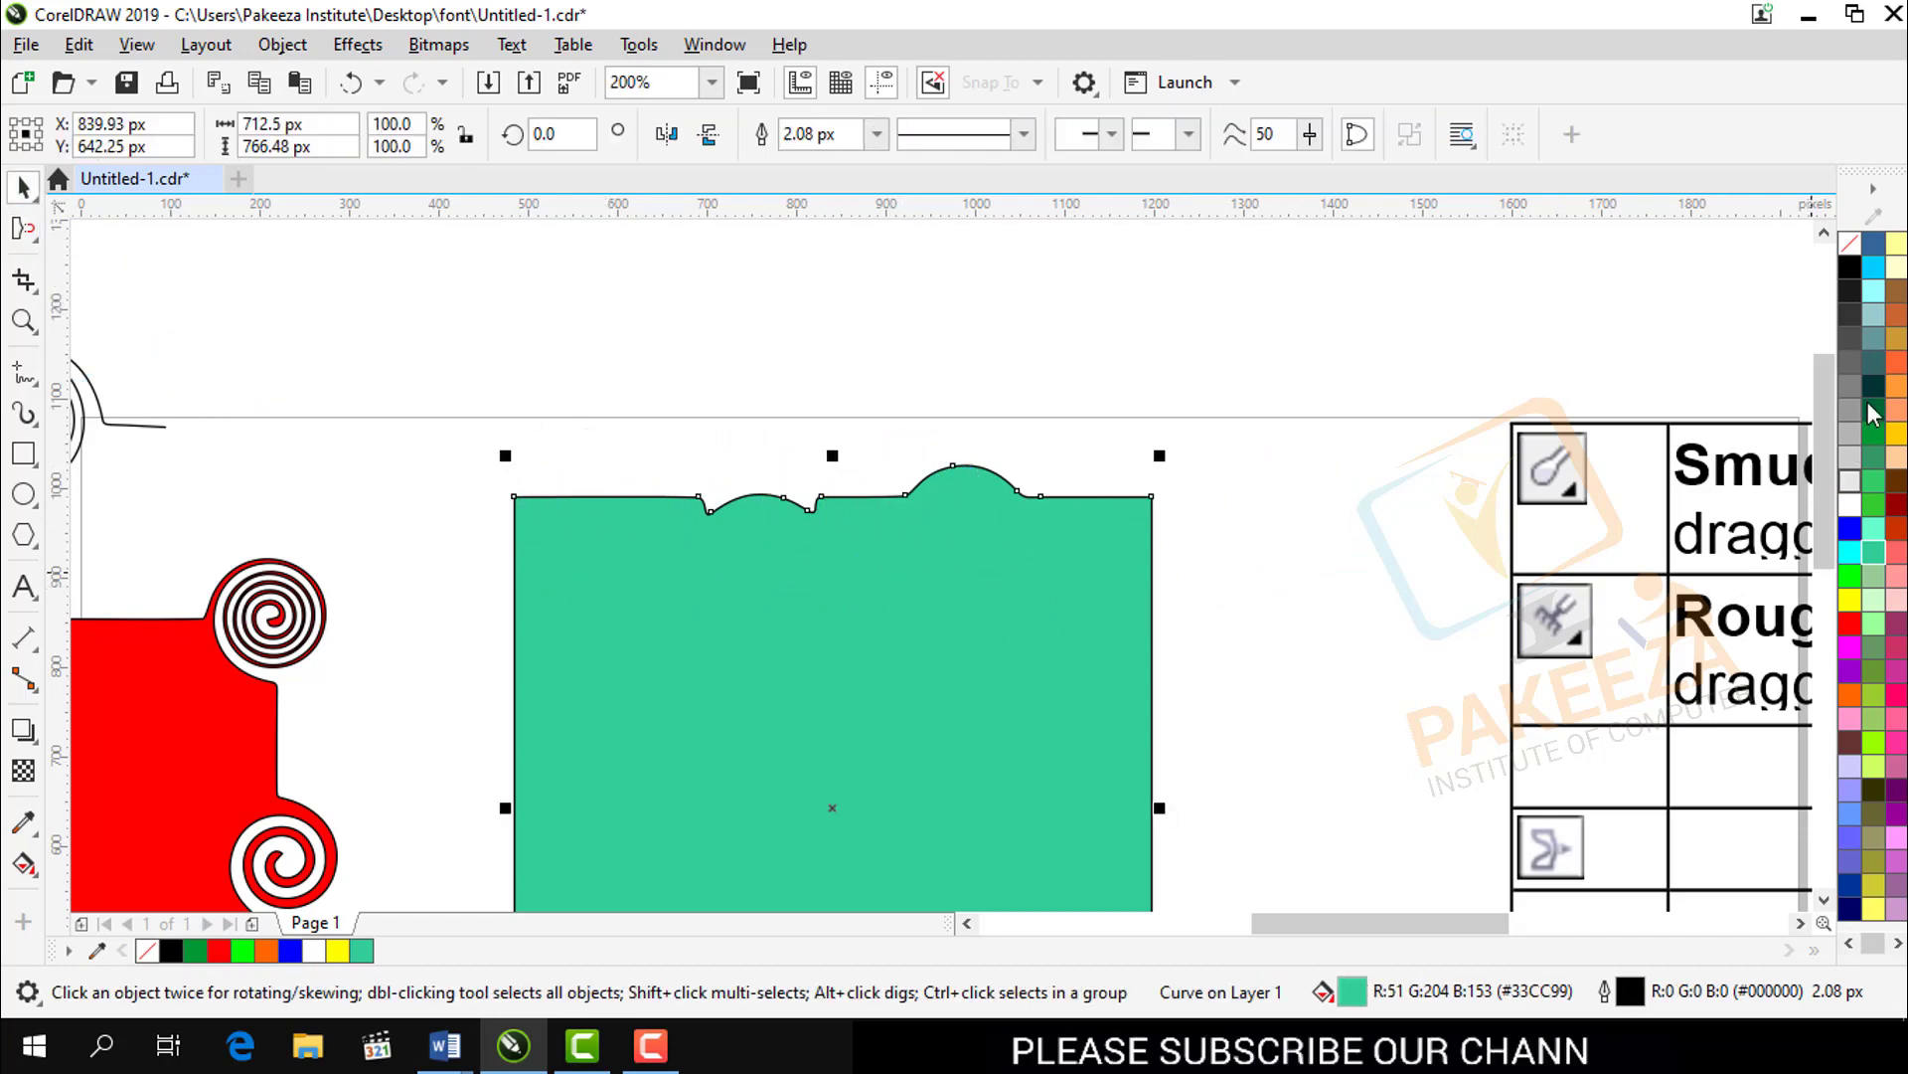
{"action": "left_click", "coordinate": [1850, 243]}
{"action": "left_click", "coordinate": [288, 348]}
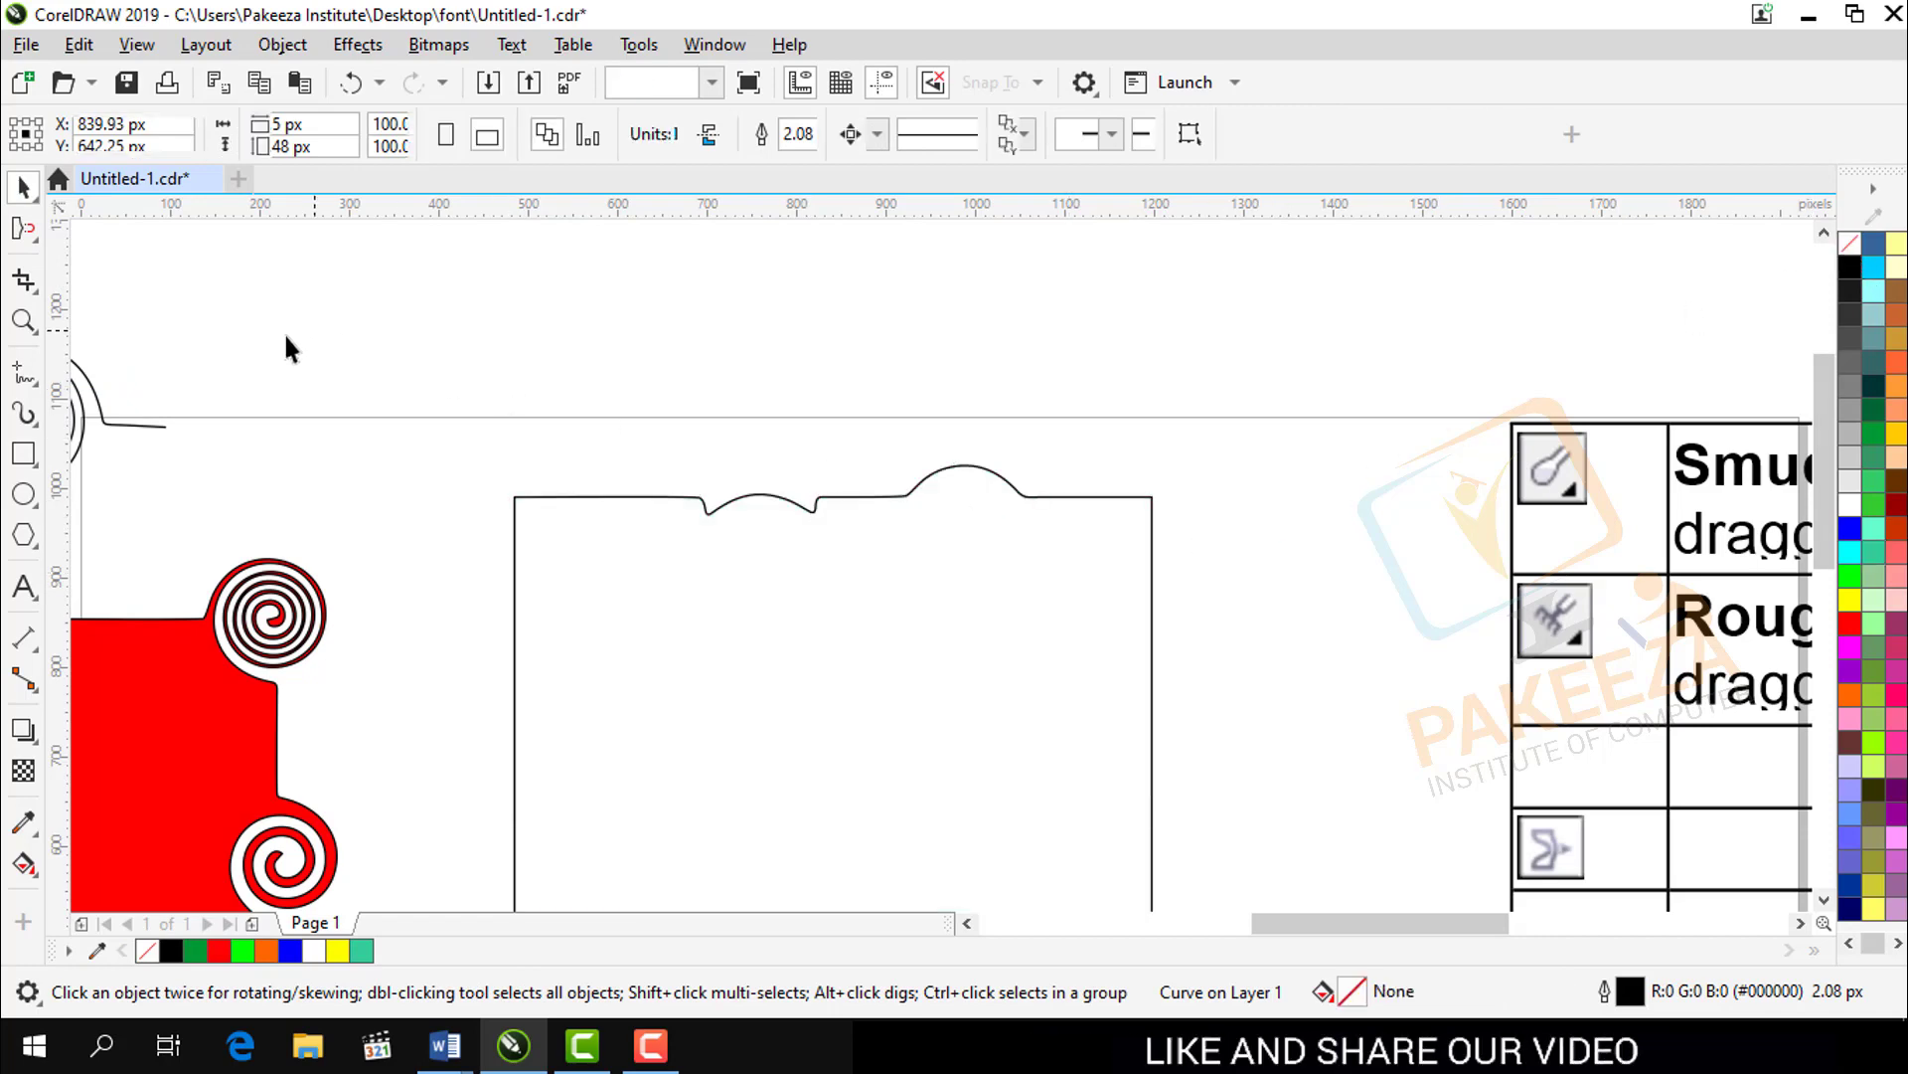
Step: Push two outward bulges into the upper part of the outline's right edge with the Repel tool
{"action": "left_click", "coordinate": [18, 235]}
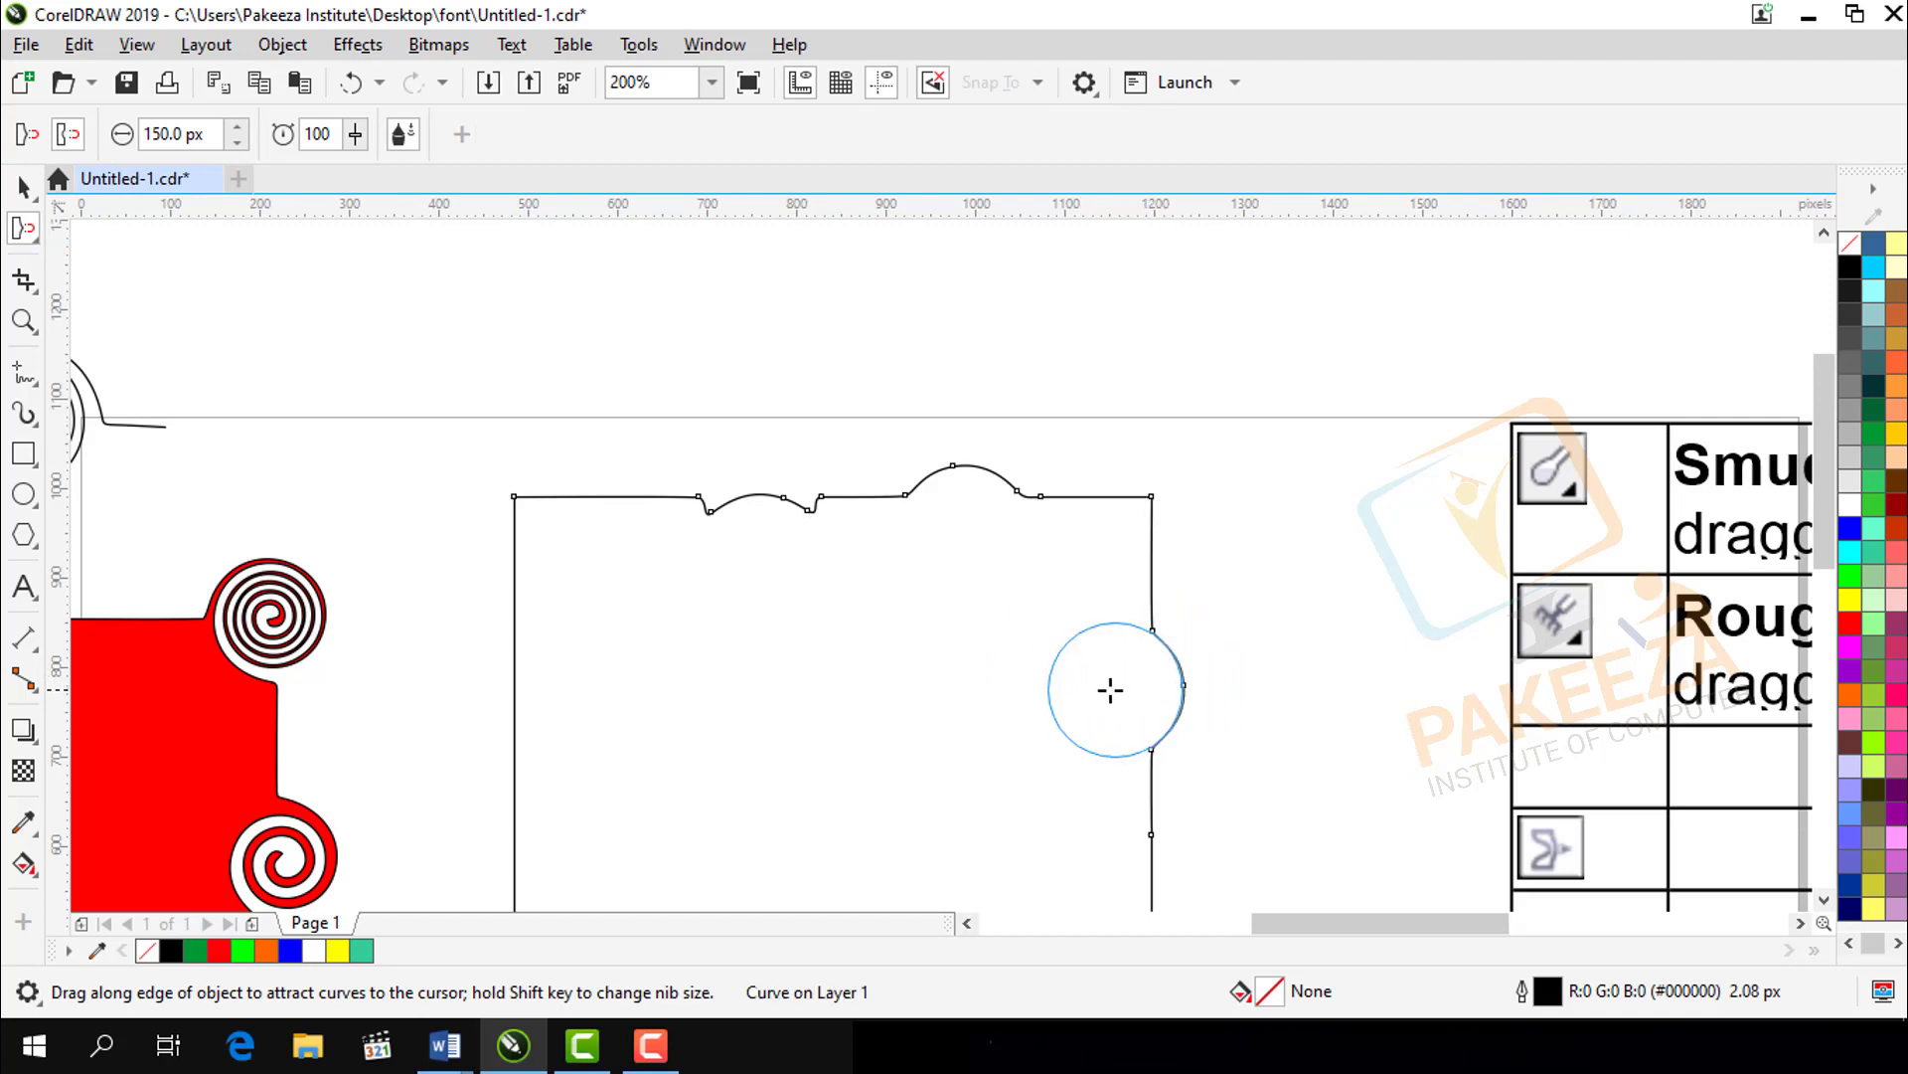
{"action": "left_click", "coordinate": [1107, 686]}
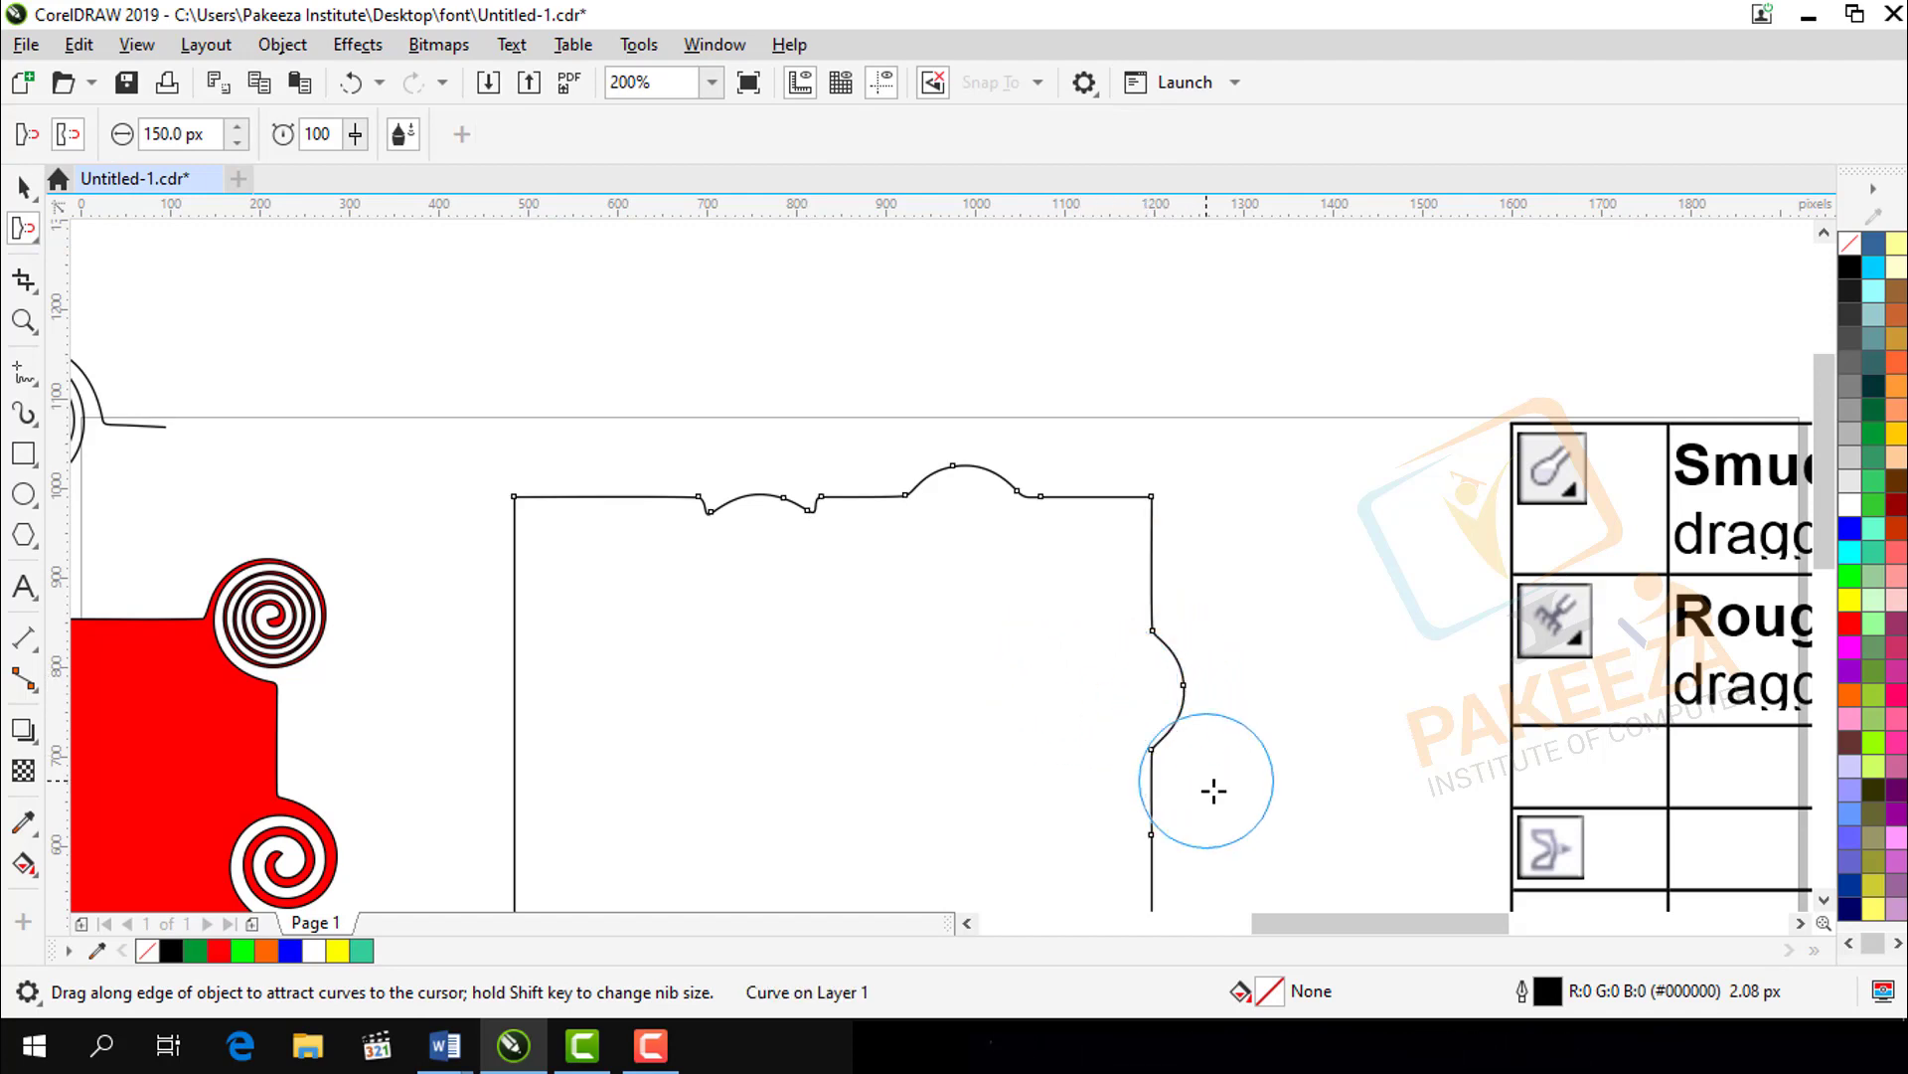
{"action": "left_click", "coordinate": [1147, 567]}
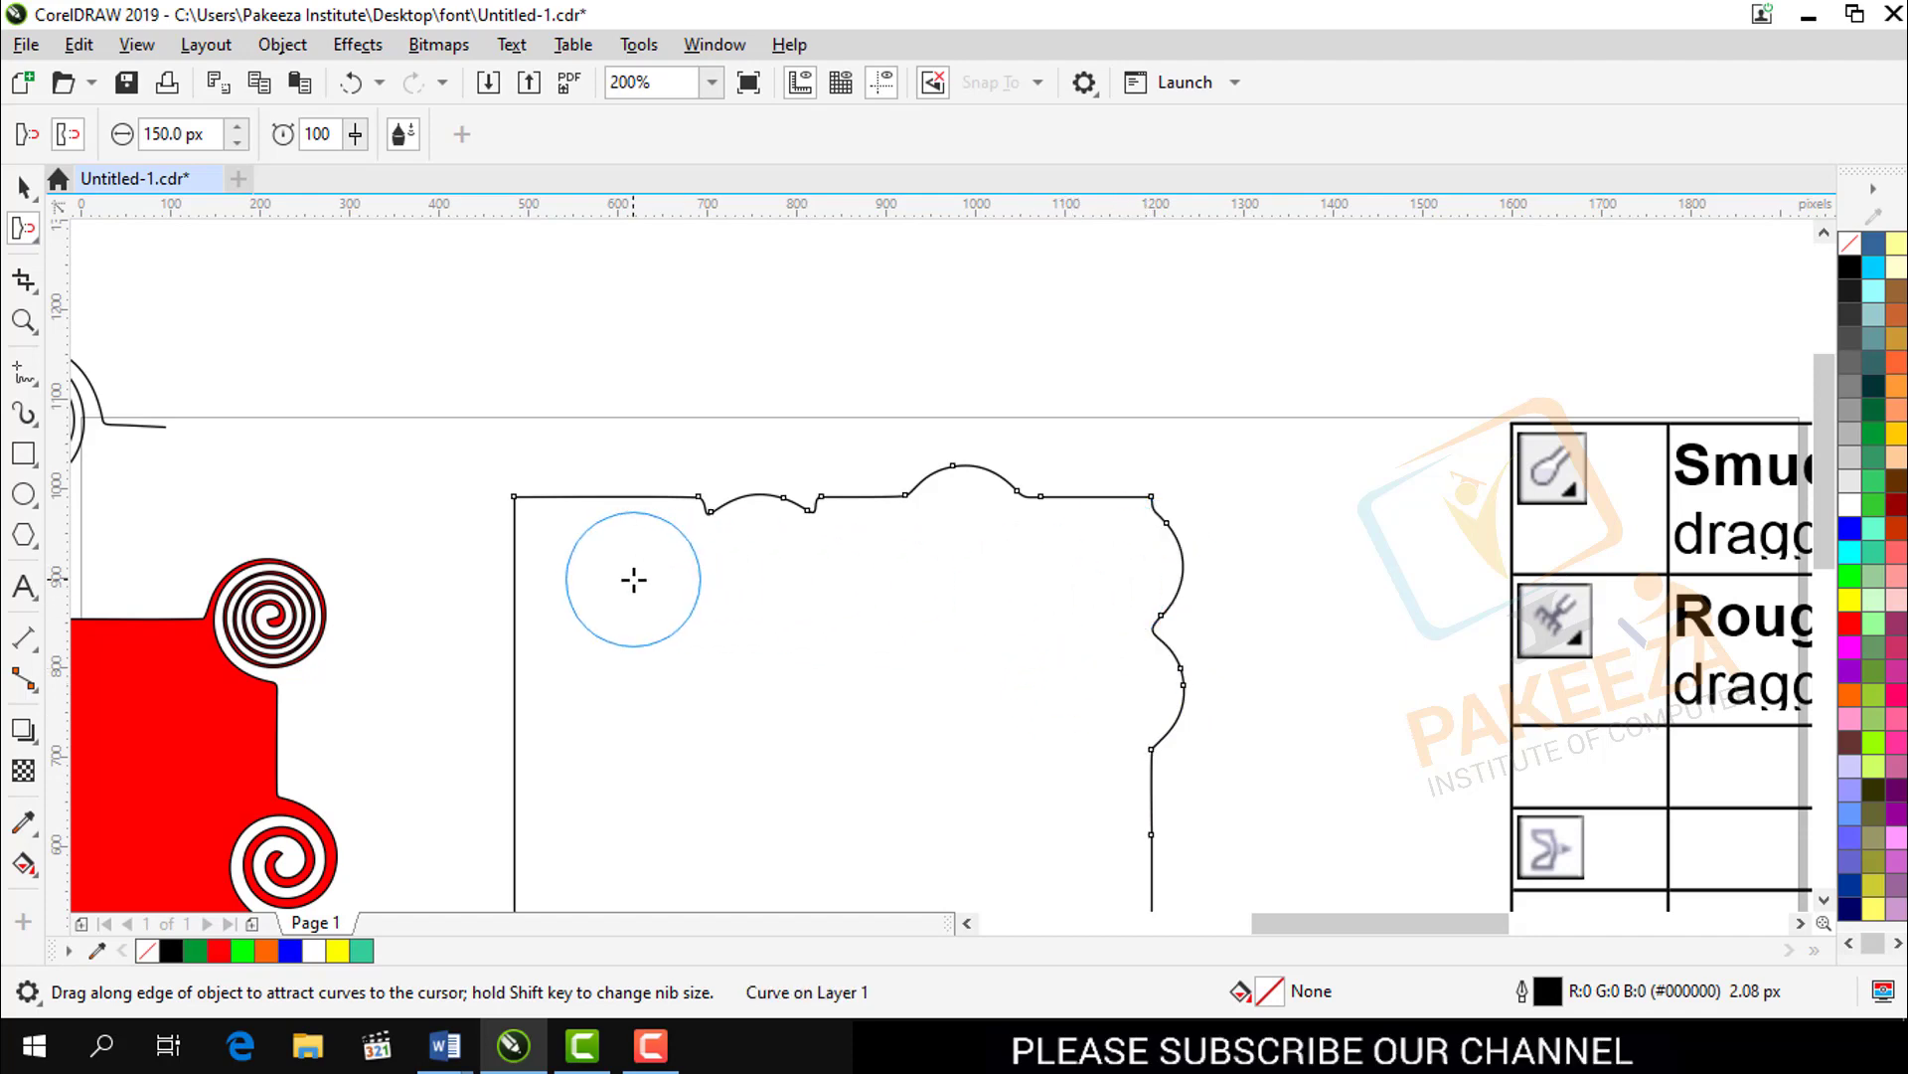
Step: Repel the outline's left edge into one rounded inward curve and one rounded outward curve below it
{"action": "scroll", "coordinate": [634, 578], "scroll_direction": "up", "scroll_amount": 2}
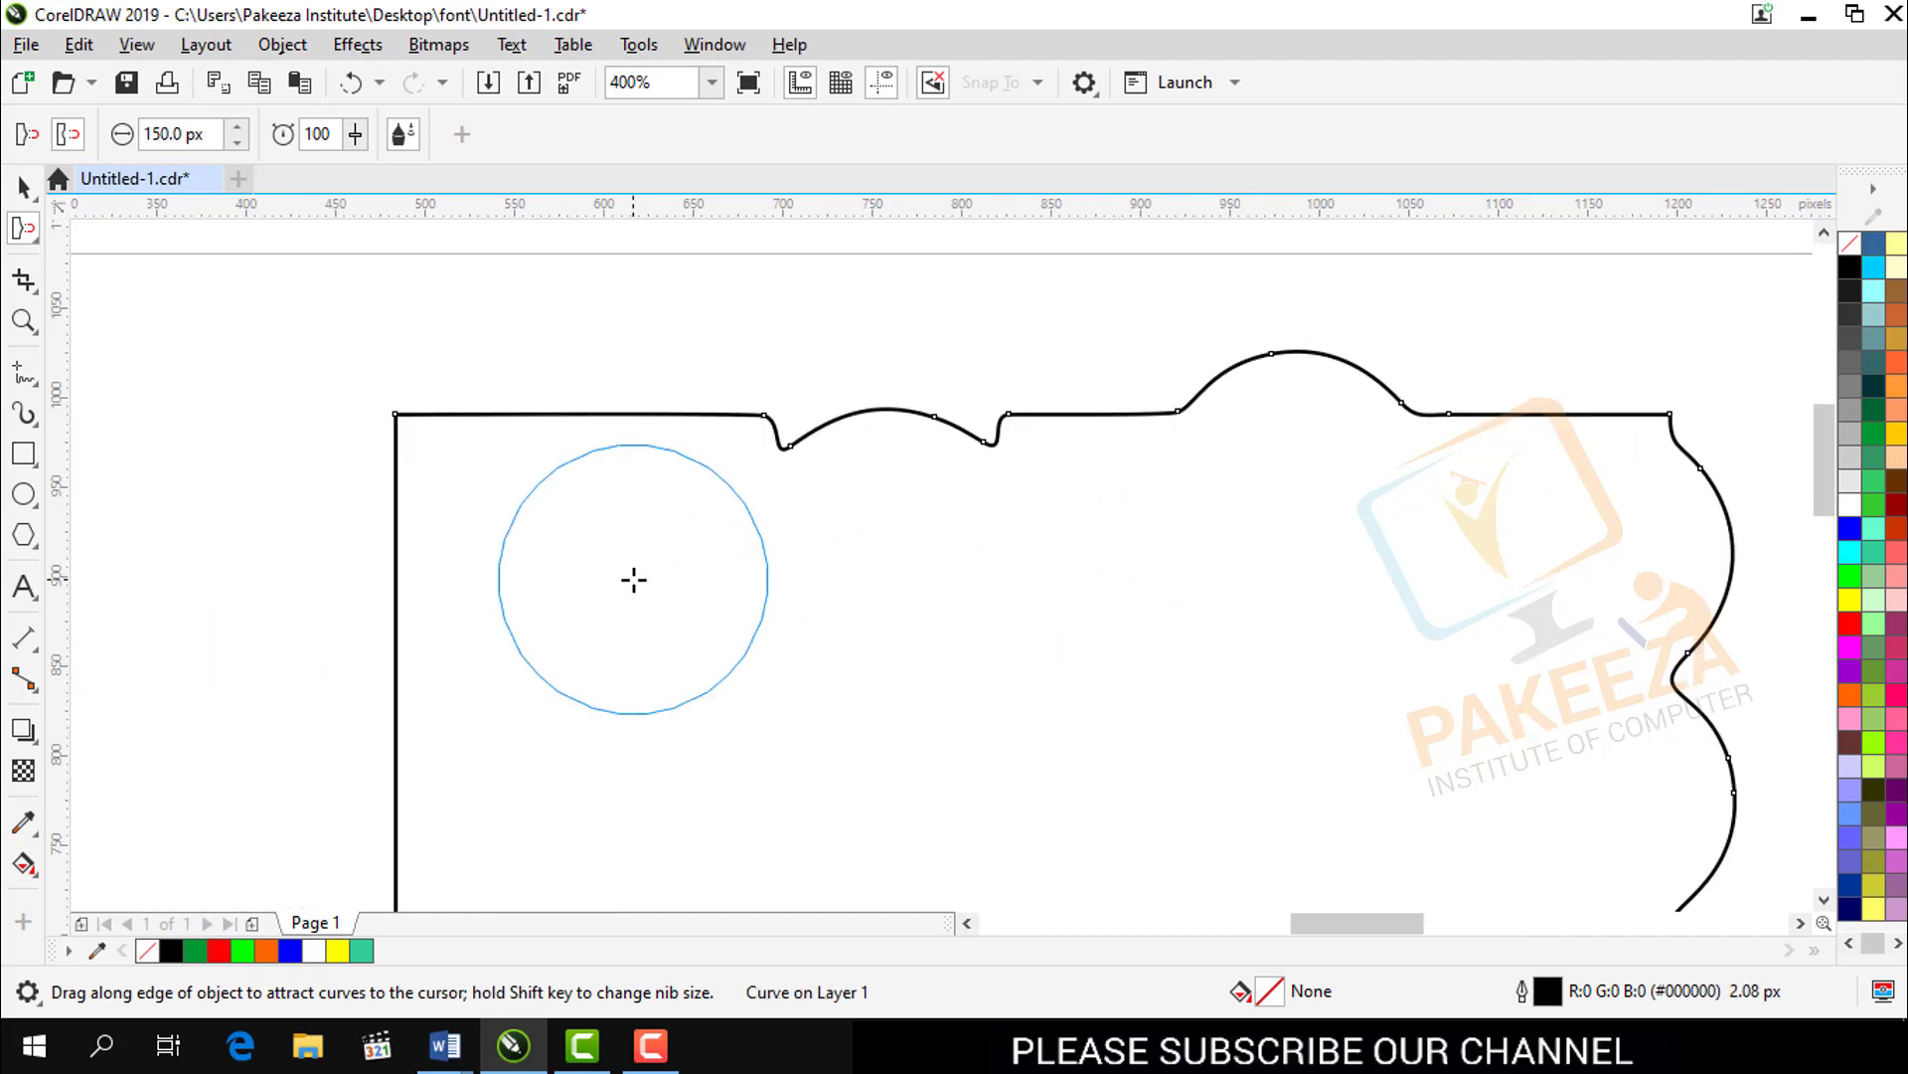
{"action": "left_click", "coordinate": [1824, 899]}
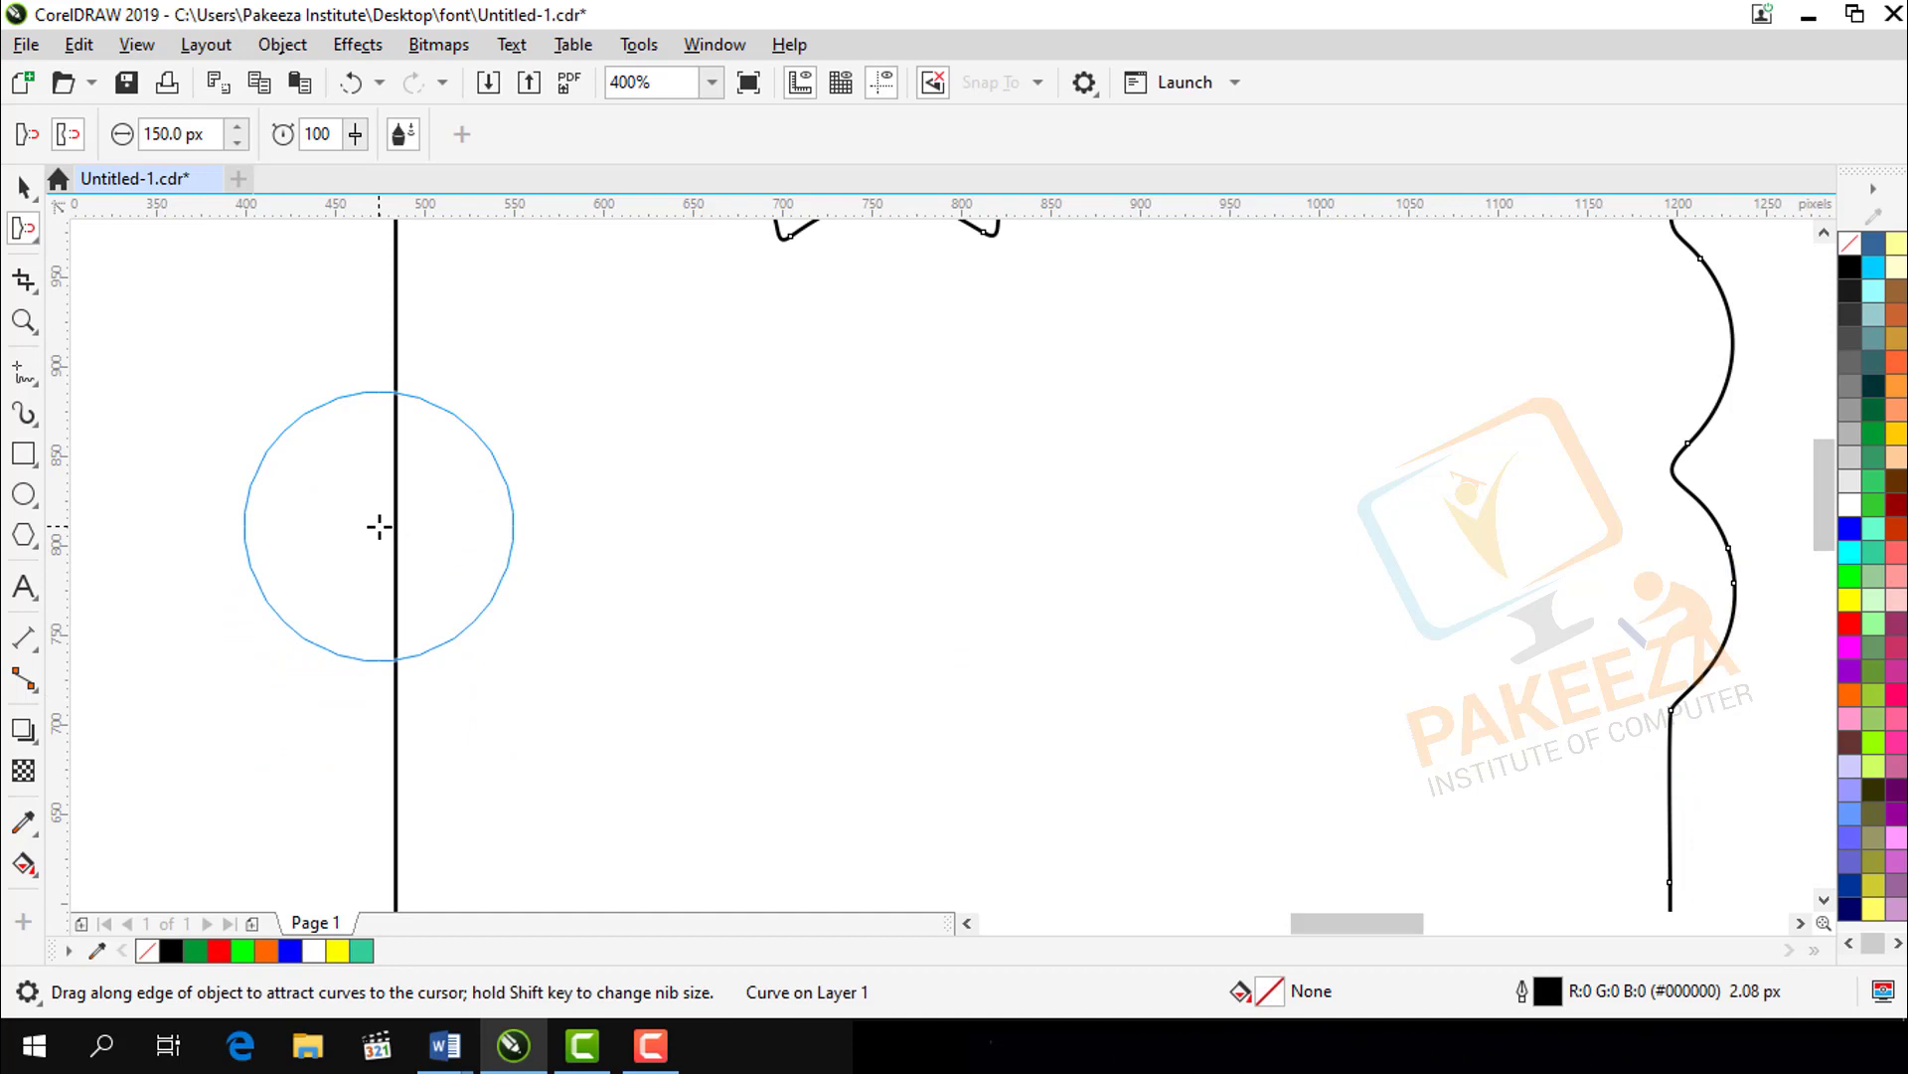
{"action": "left_click_drag", "start_coordinate": [378, 527], "coordinate": [387, 469]}
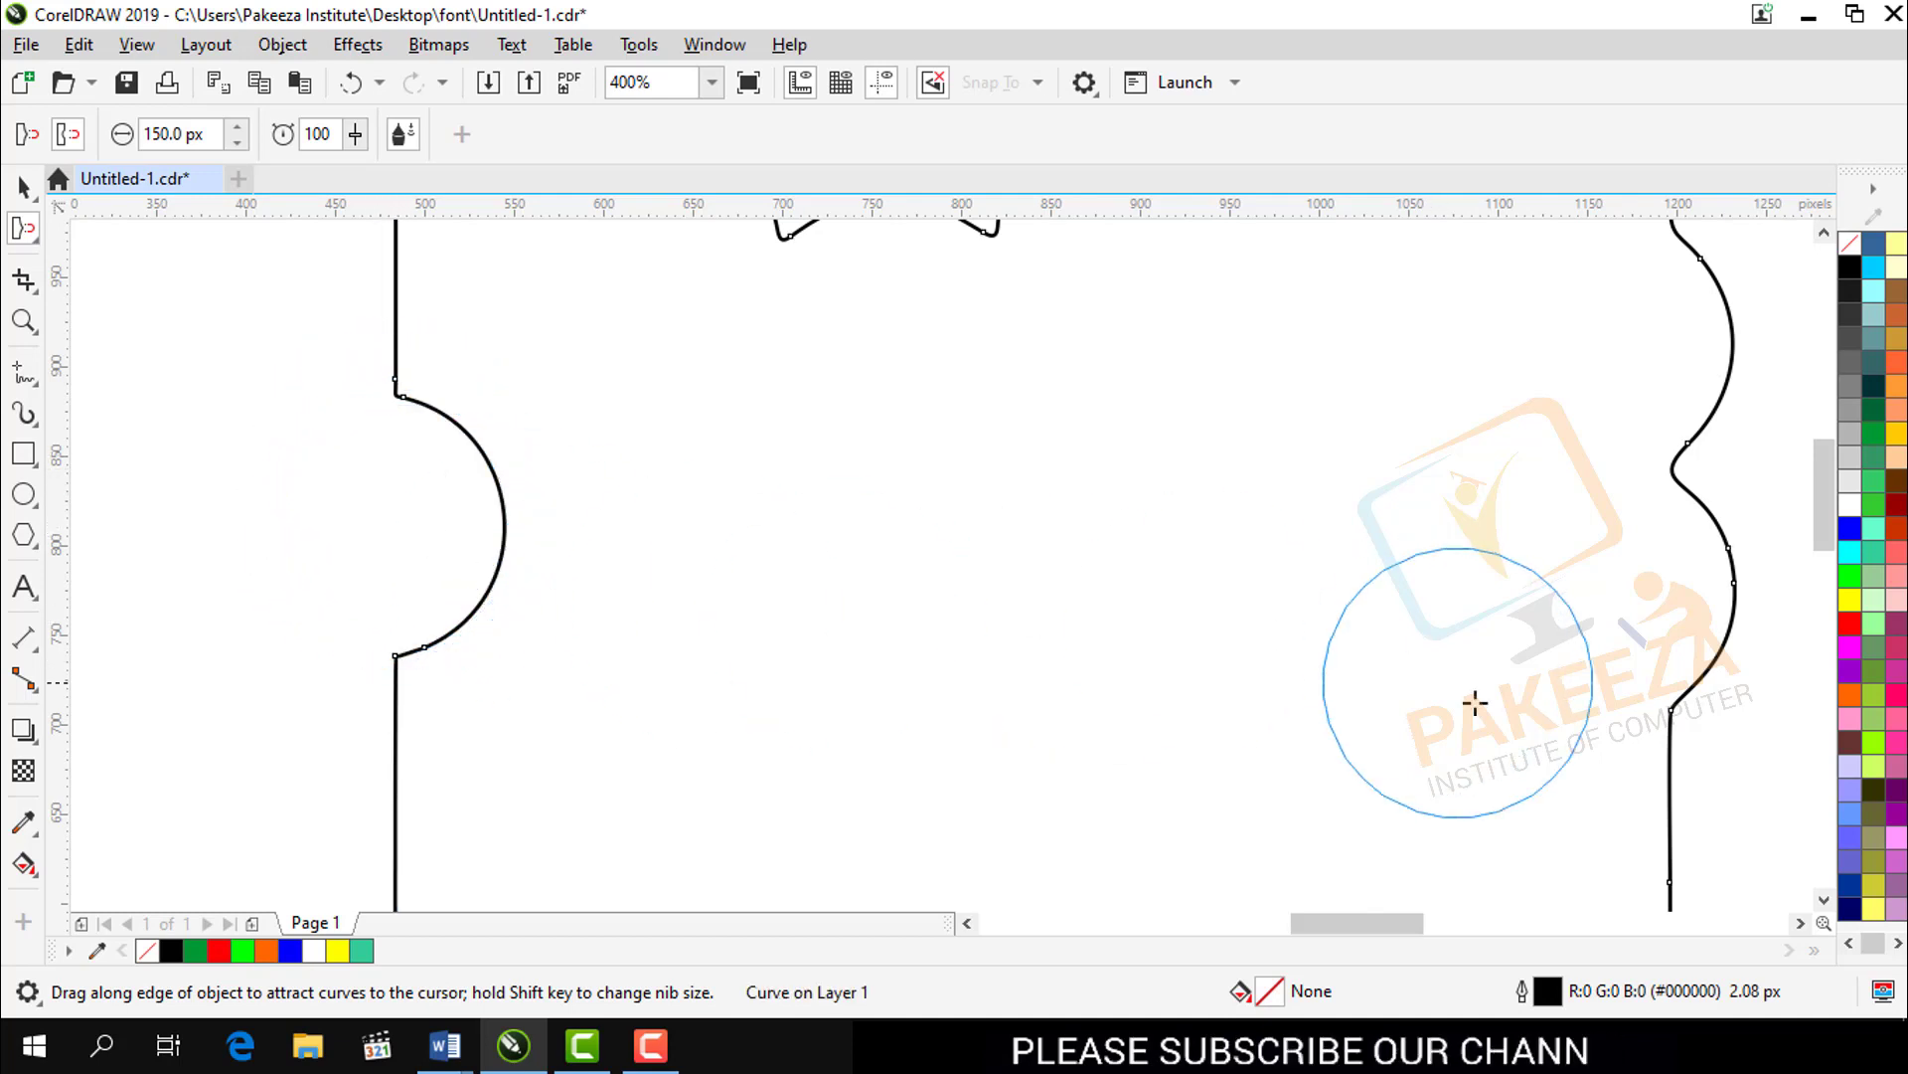
{"action": "scroll", "coordinate": [1809, 895], "scroll_direction": "down", "scroll_amount": 2}
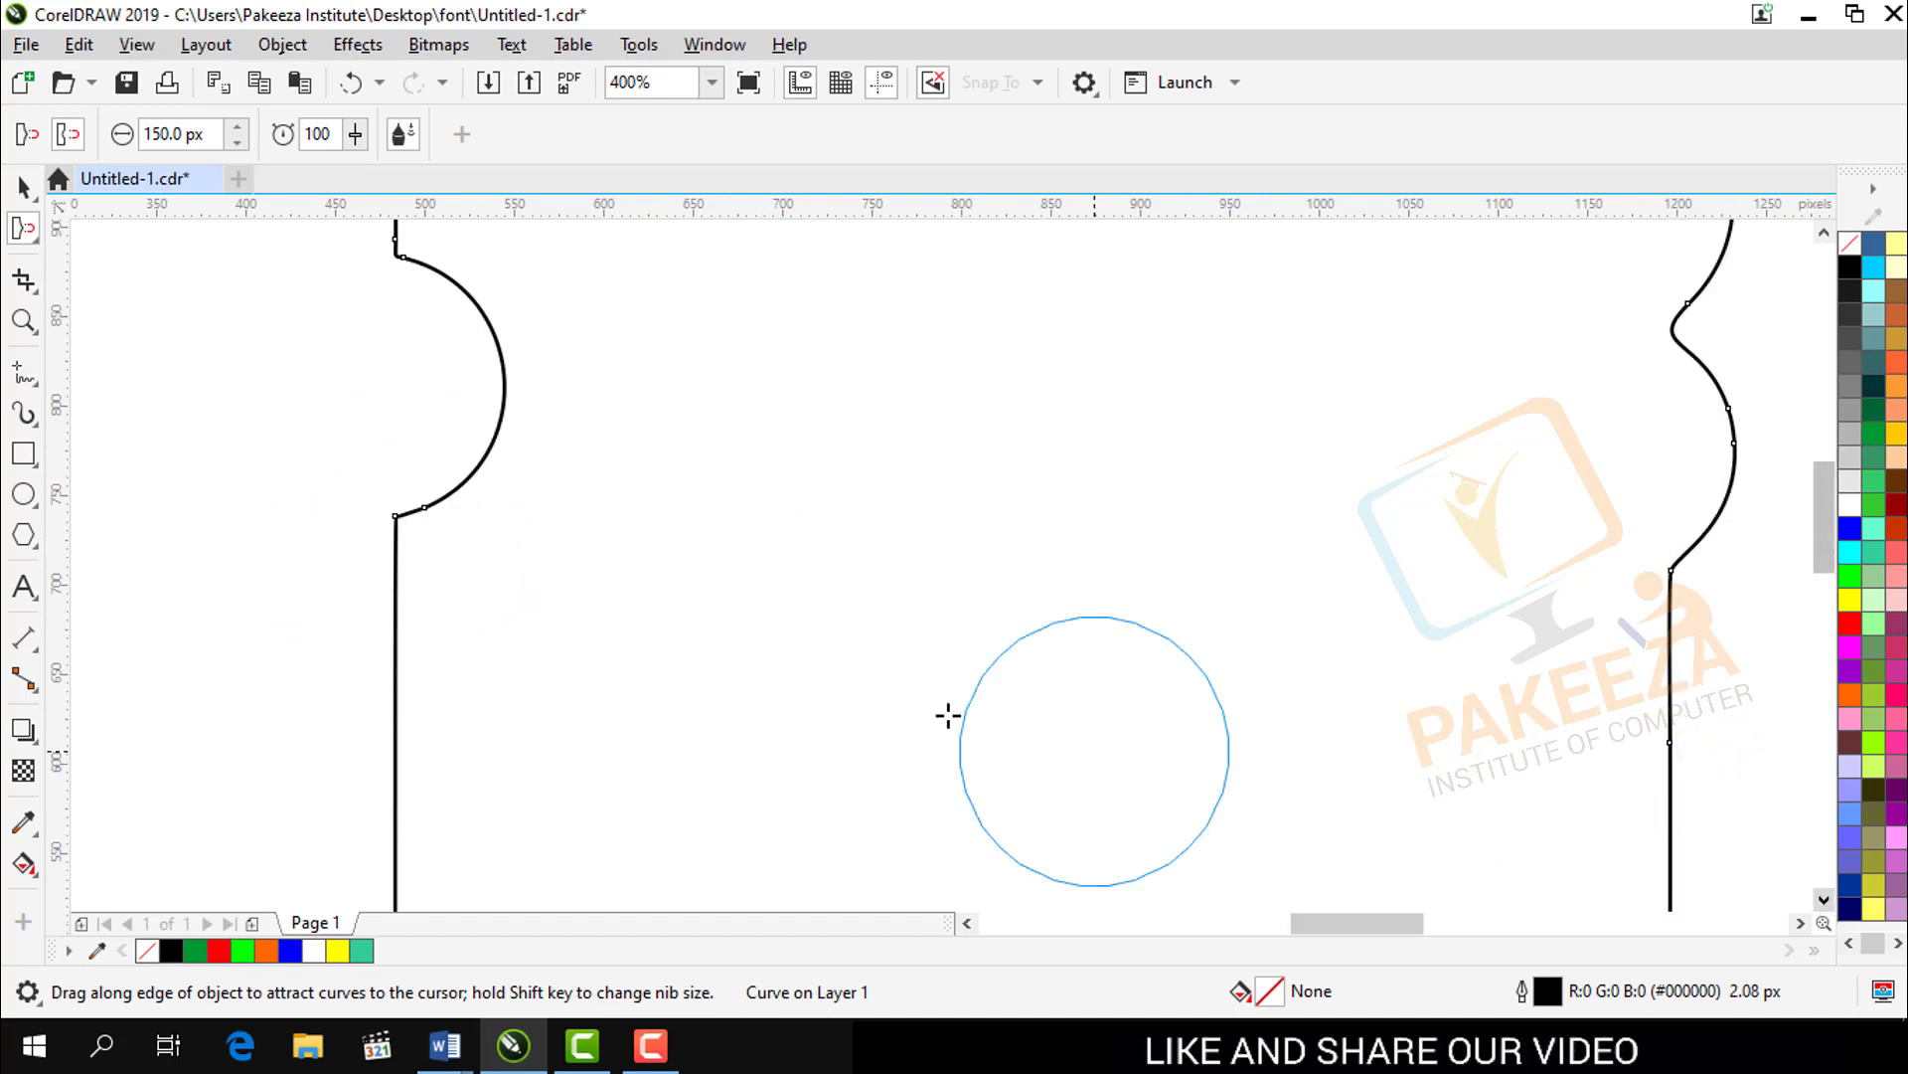
{"action": "mouse_move", "coordinate": [405, 669]}
{"action": "left_mouse_down"}
{"action": "mouse_move", "coordinate": [349, 695]}
{"action": "mouse_move", "coordinate": [314, 608]}
{"action": "left_mouse_up"}
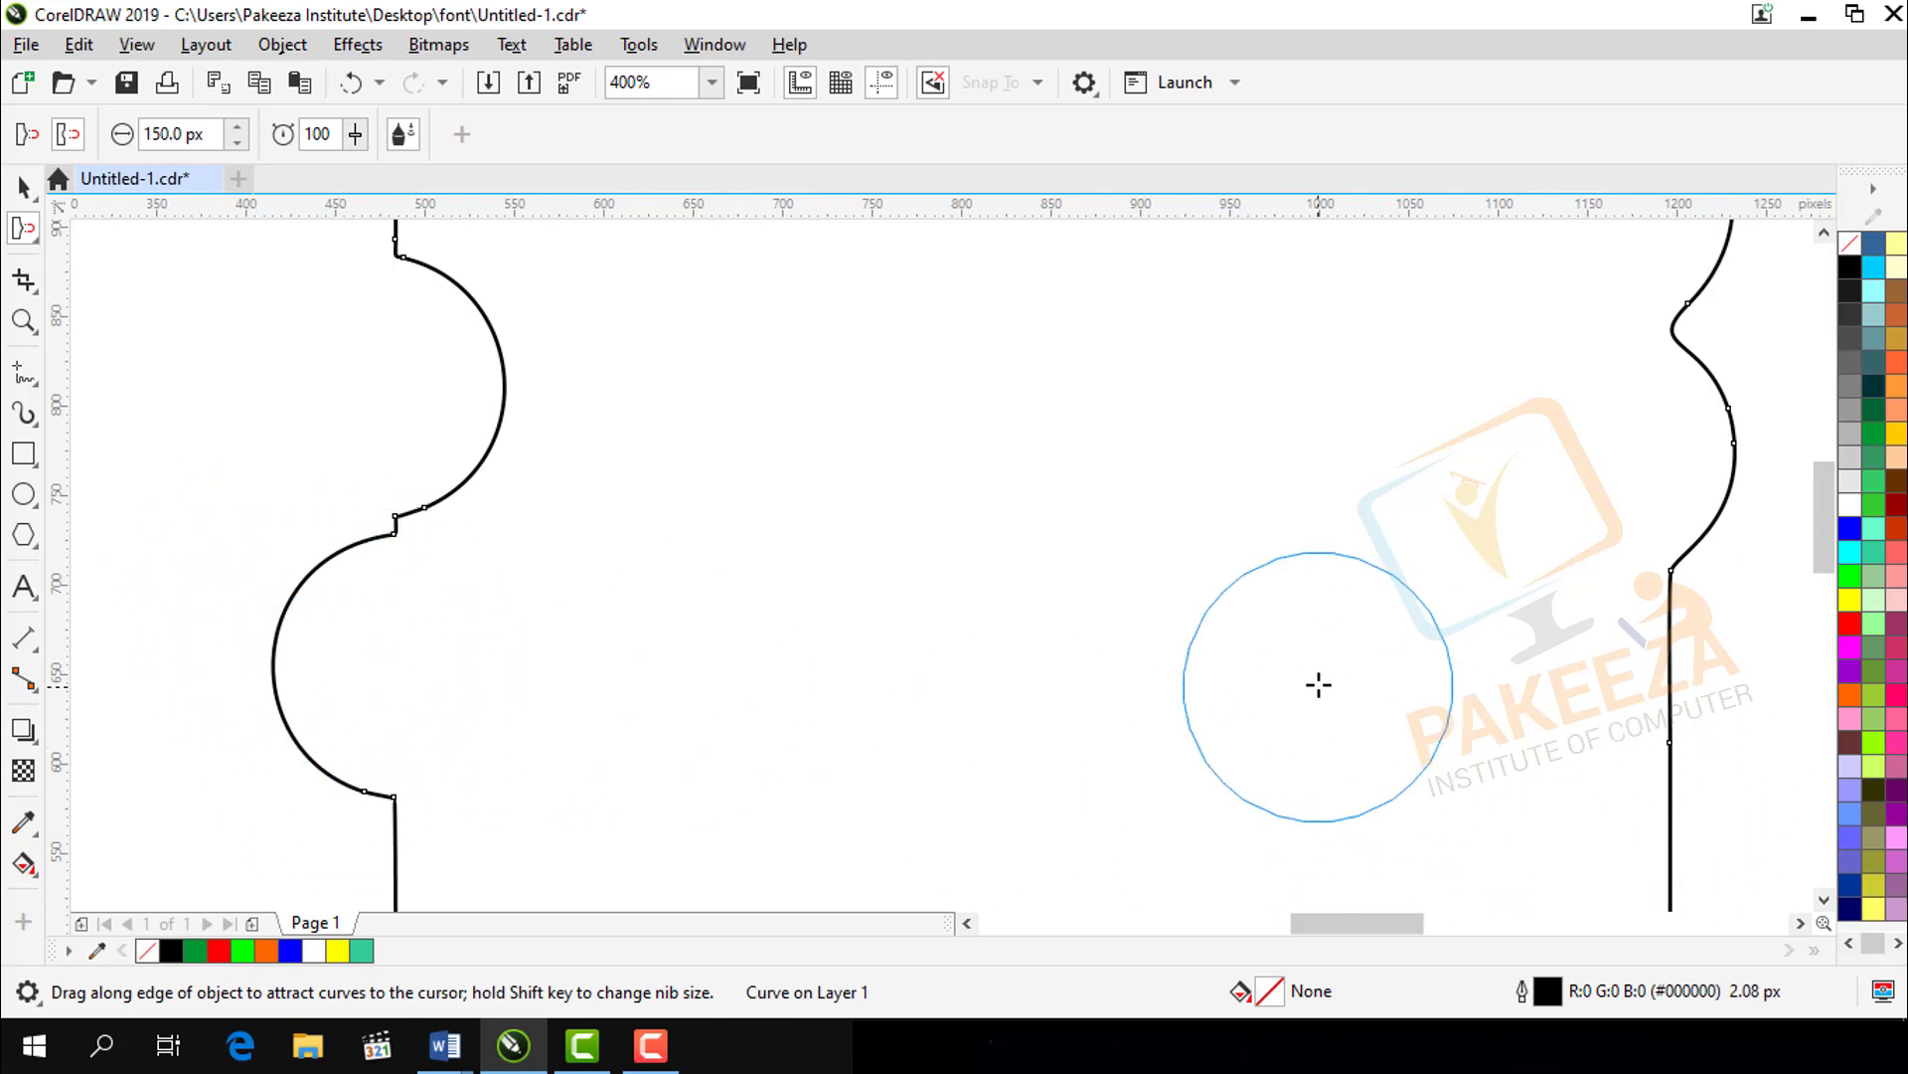
Step: Repel inward curves into the right edge below its two bulges and into the top edge near the upper-left corner
{"action": "scroll", "coordinate": [1451, 820], "scroll_direction": "down", "scroll_amount": 2}
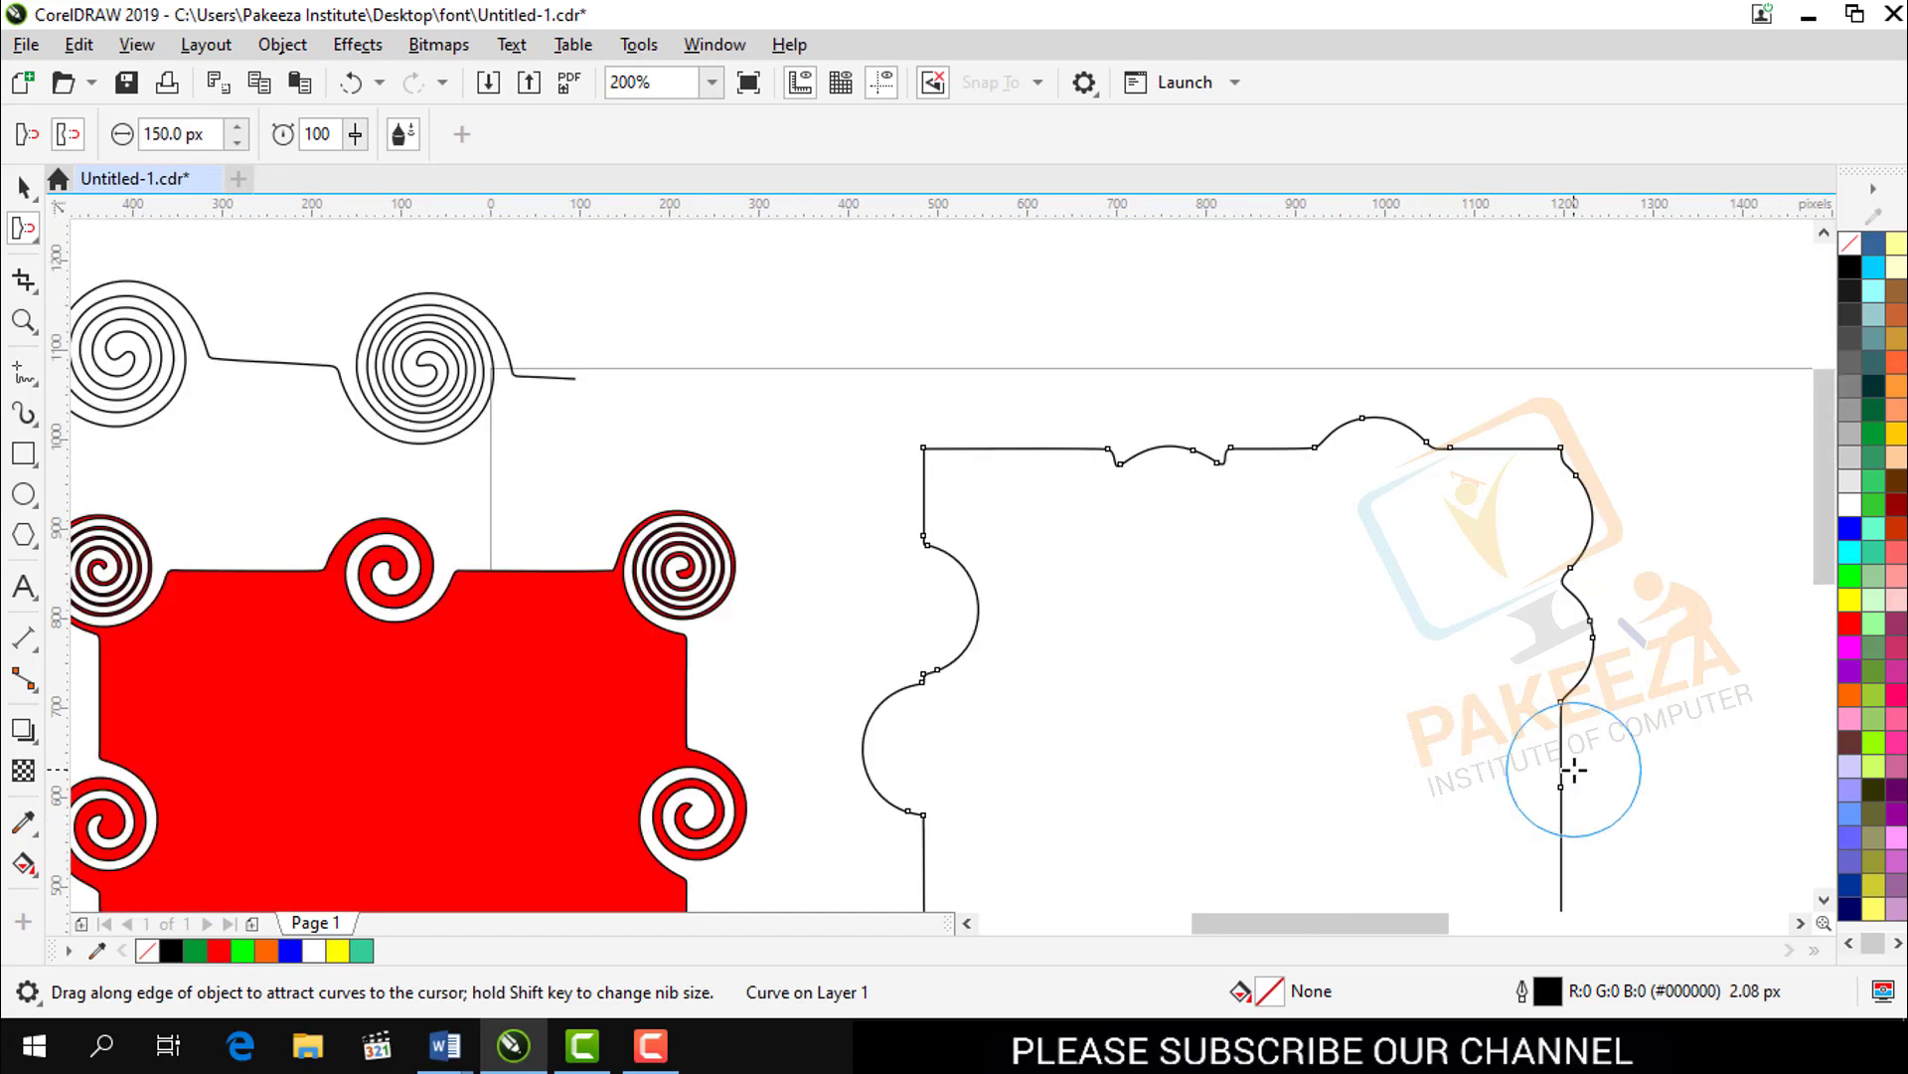
{"action": "left_click_drag", "start_coordinate": [1576, 776], "coordinate": [1595, 831]}
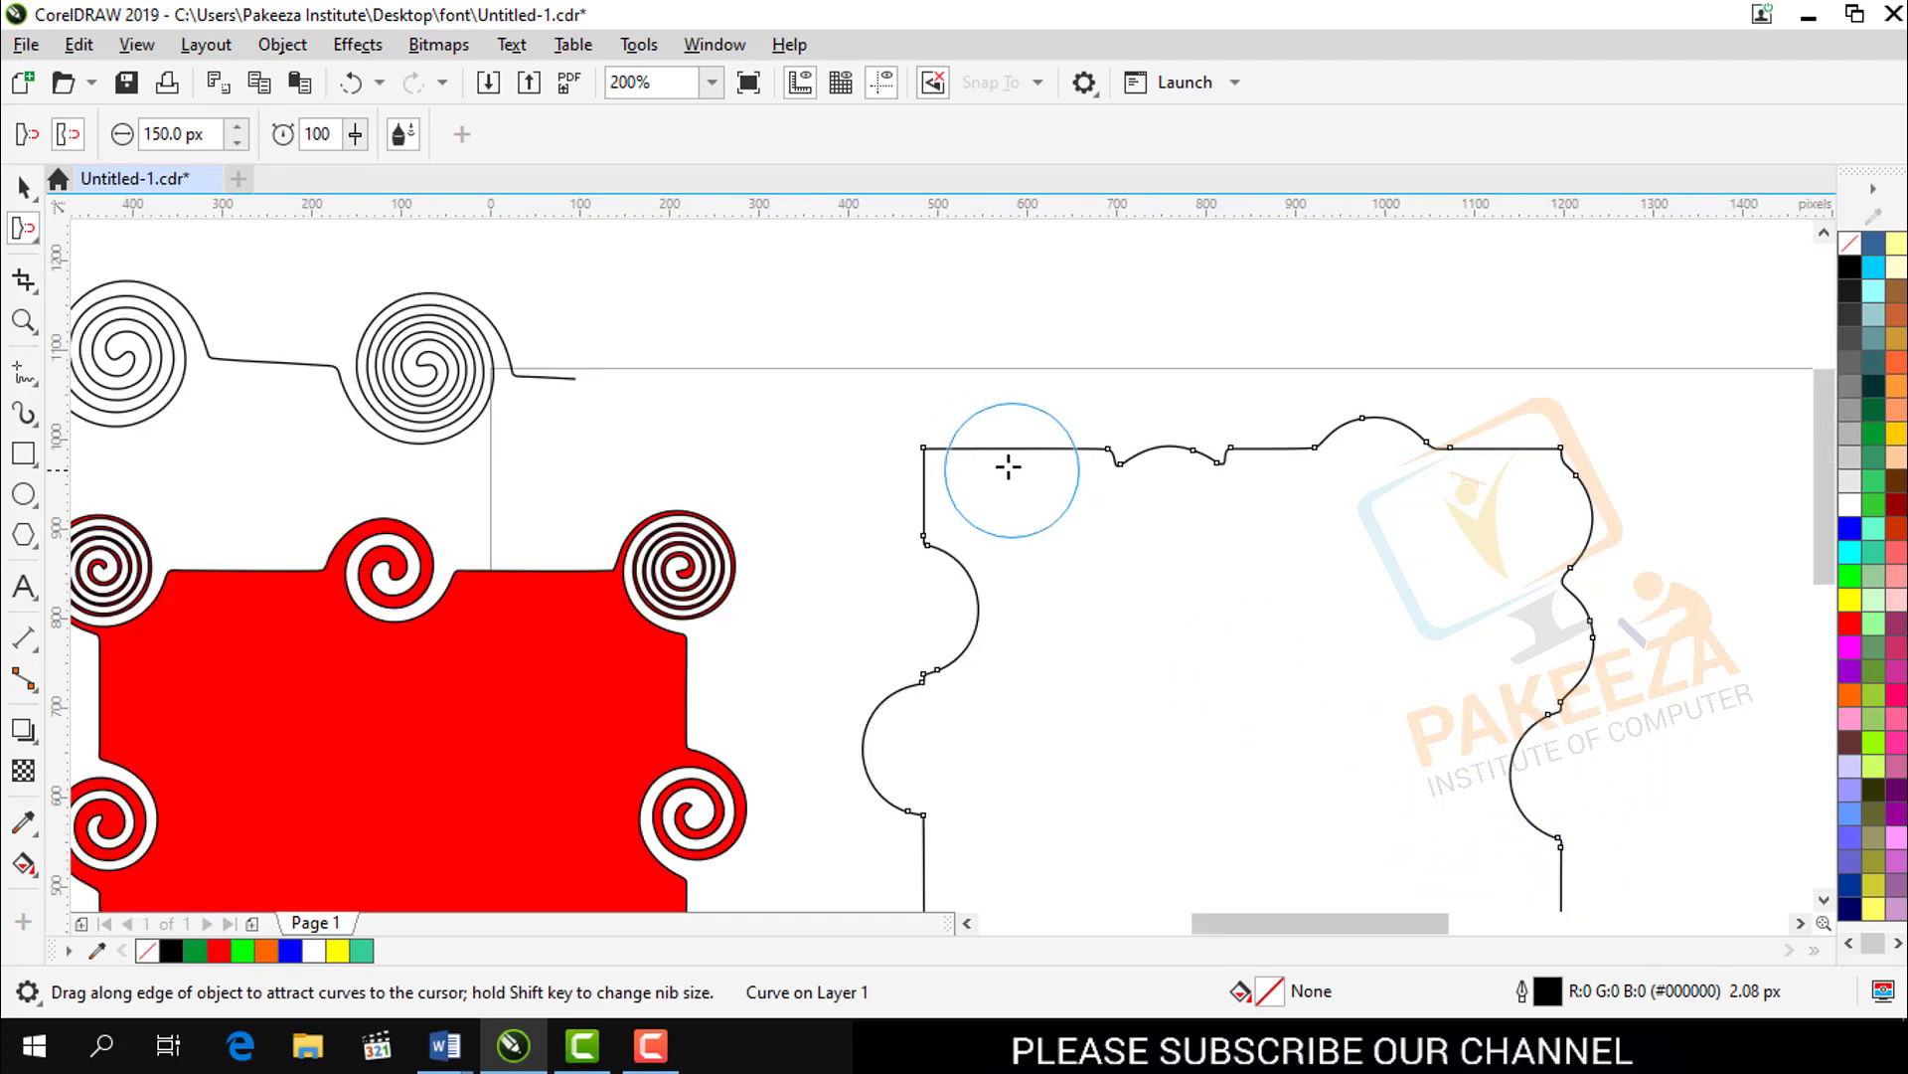
{"action": "left_click", "coordinate": [1001, 445]}
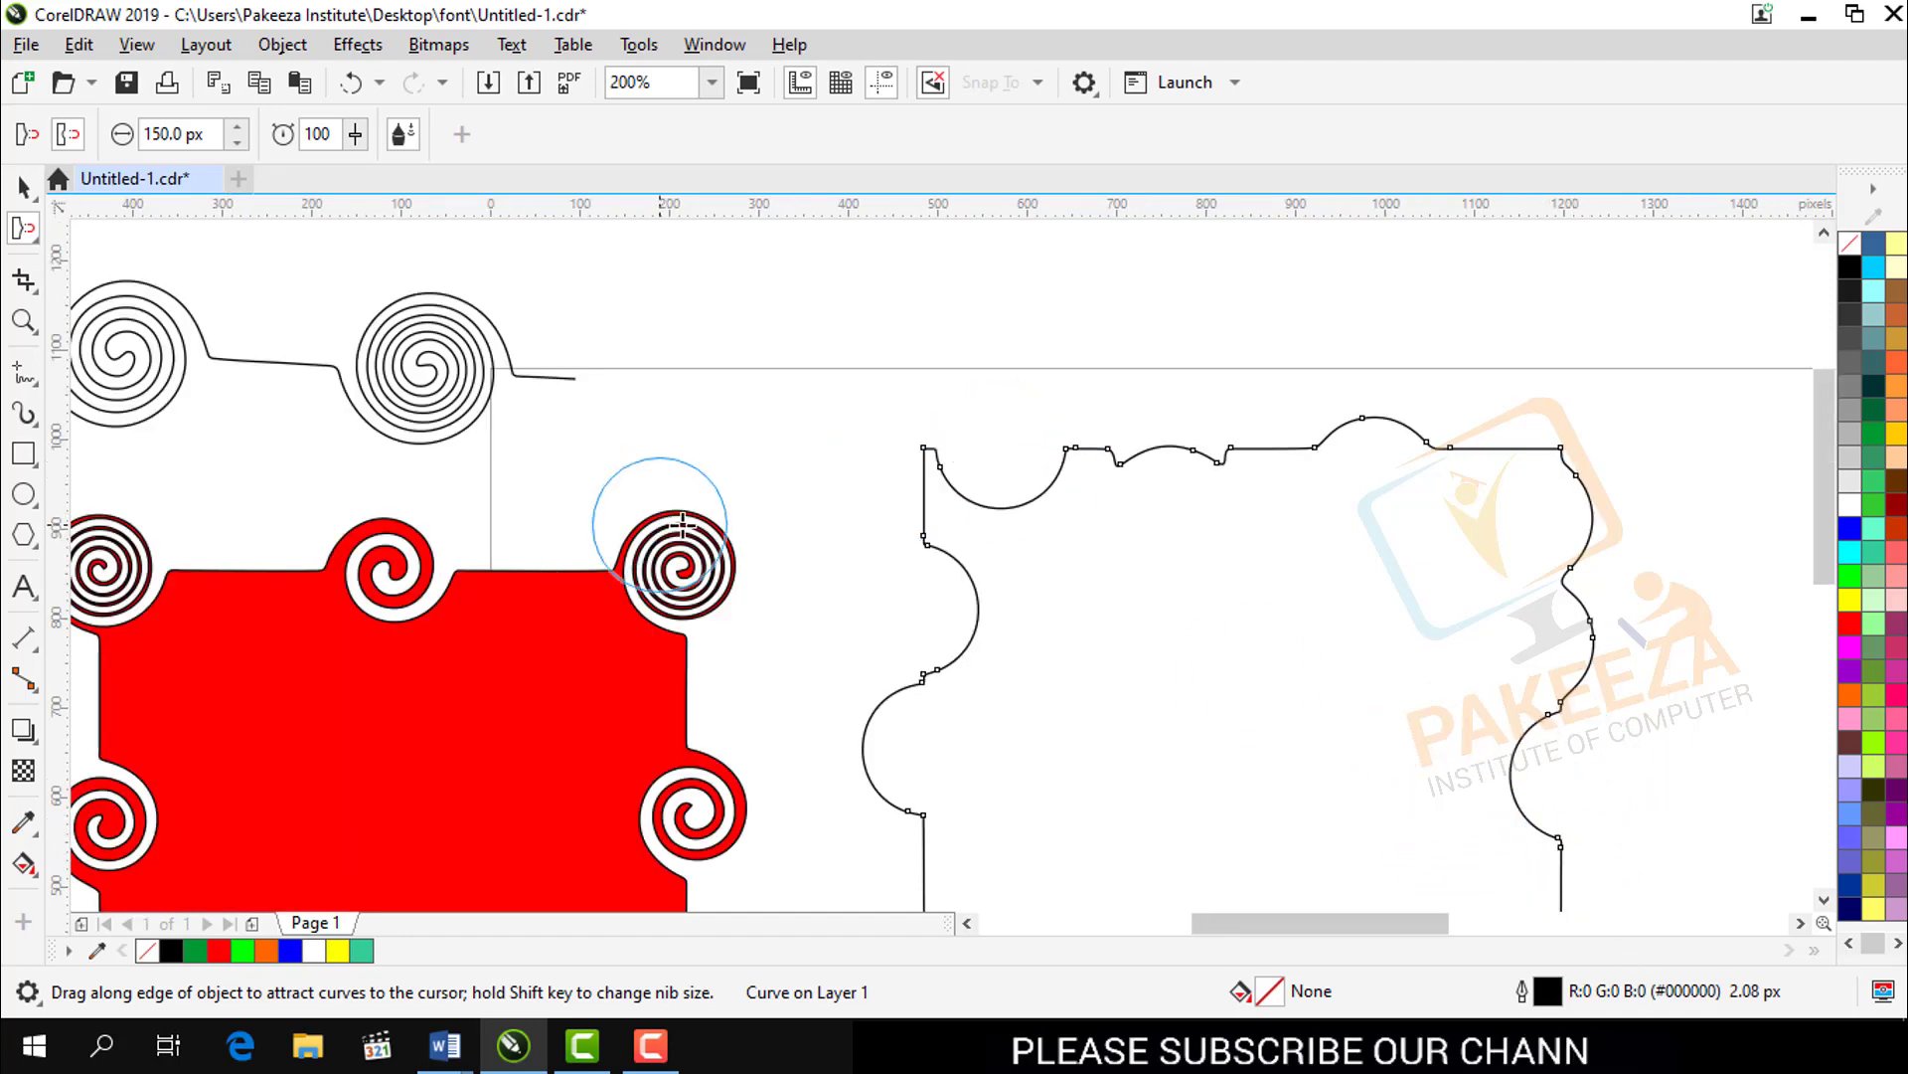
Step: Delete the distorted outline and draw an unfilled rectangle about 700 by 750 px in its place
{"action": "left_click", "coordinate": [24, 189]}
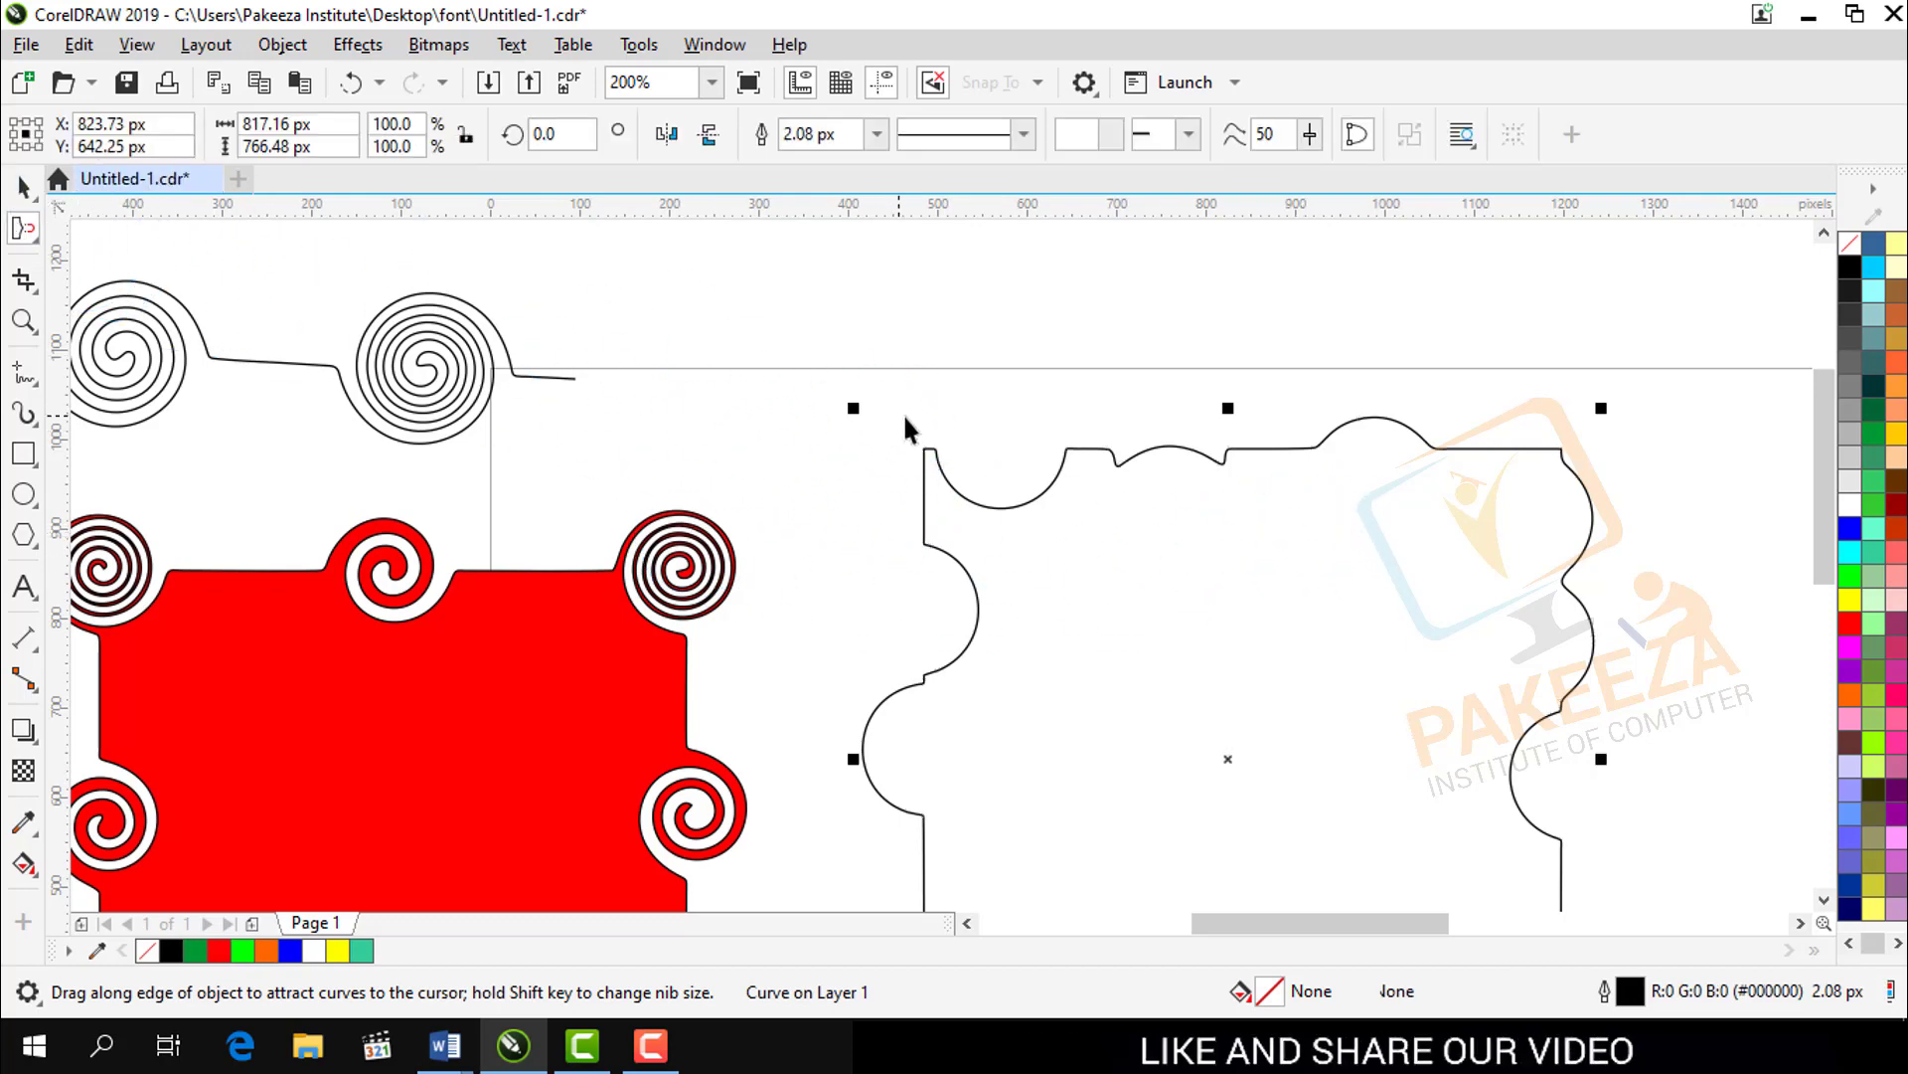
{"action": "left_click", "coordinate": [1138, 459]}
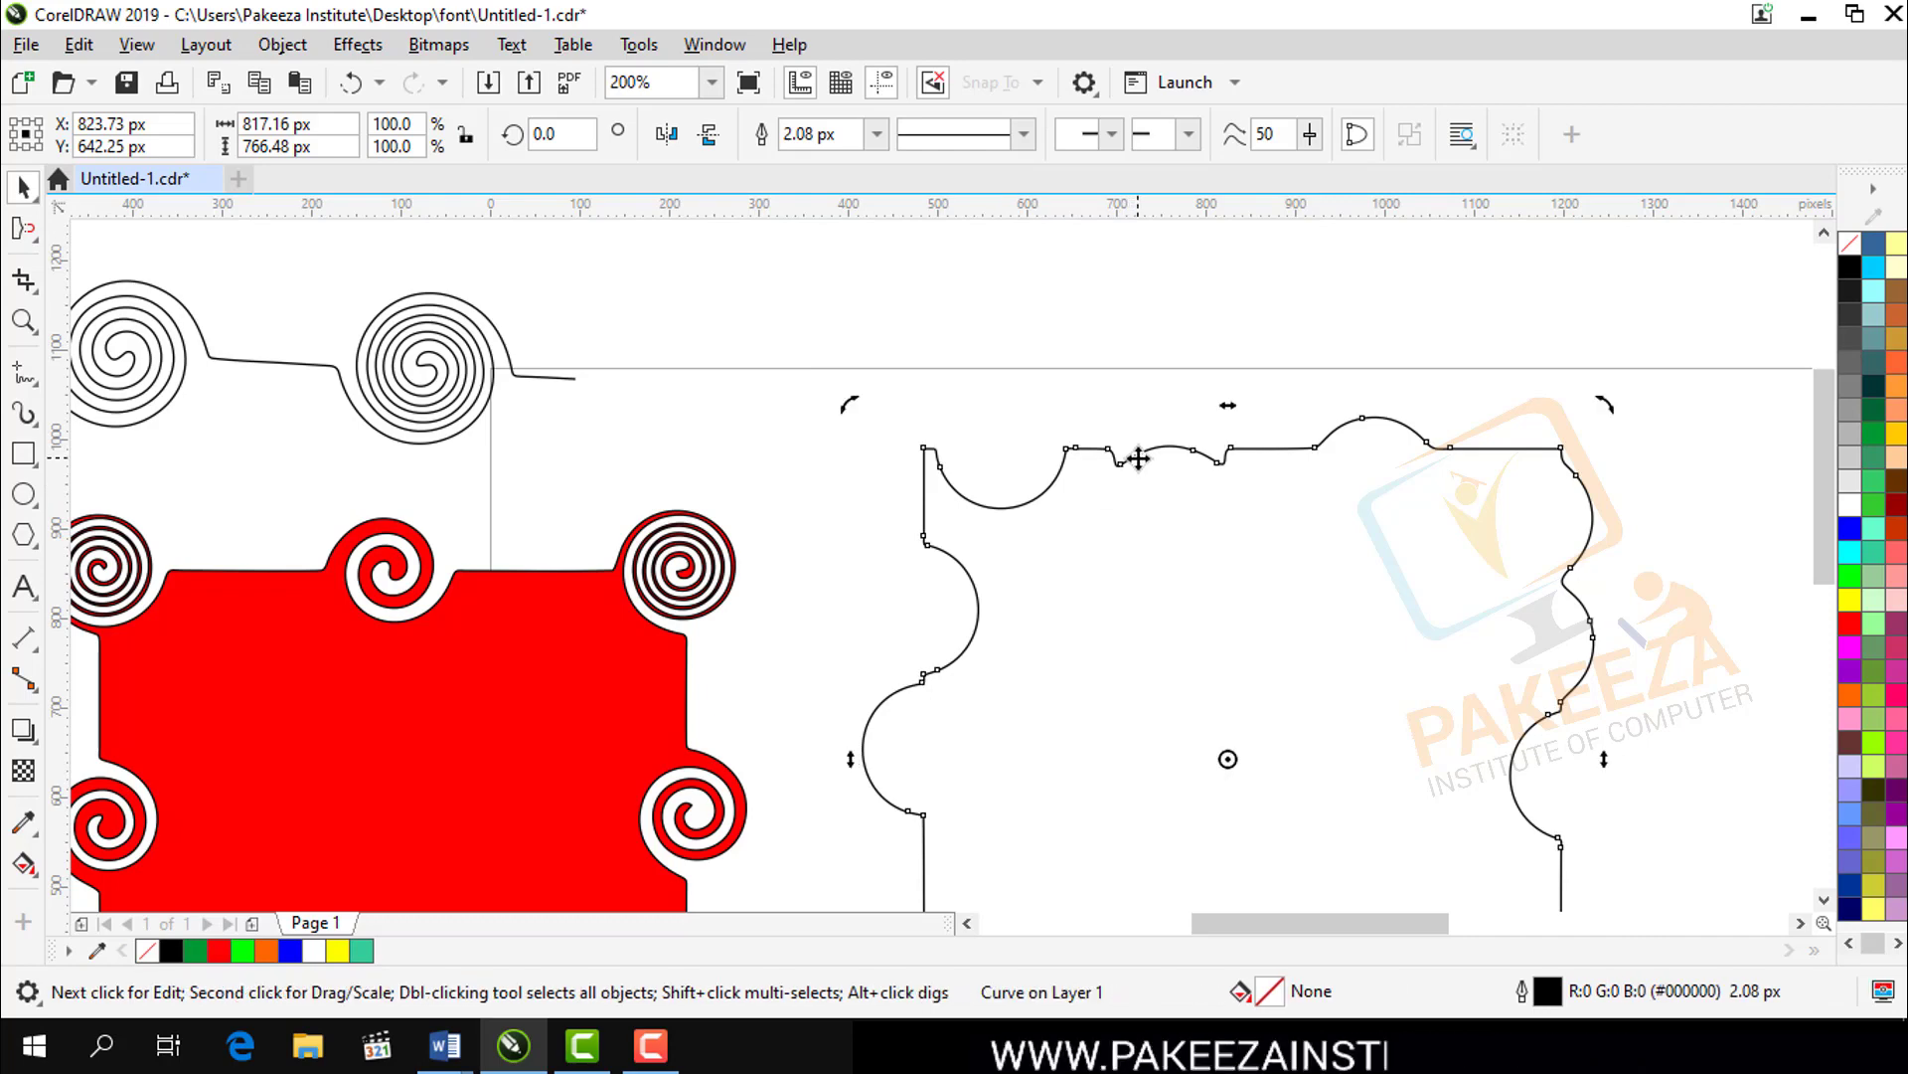
{"action": "key", "text": "Delete"}
{"action": "scroll", "coordinate": [1035, 550], "scroll_direction": "down", "scroll_amount": 2}
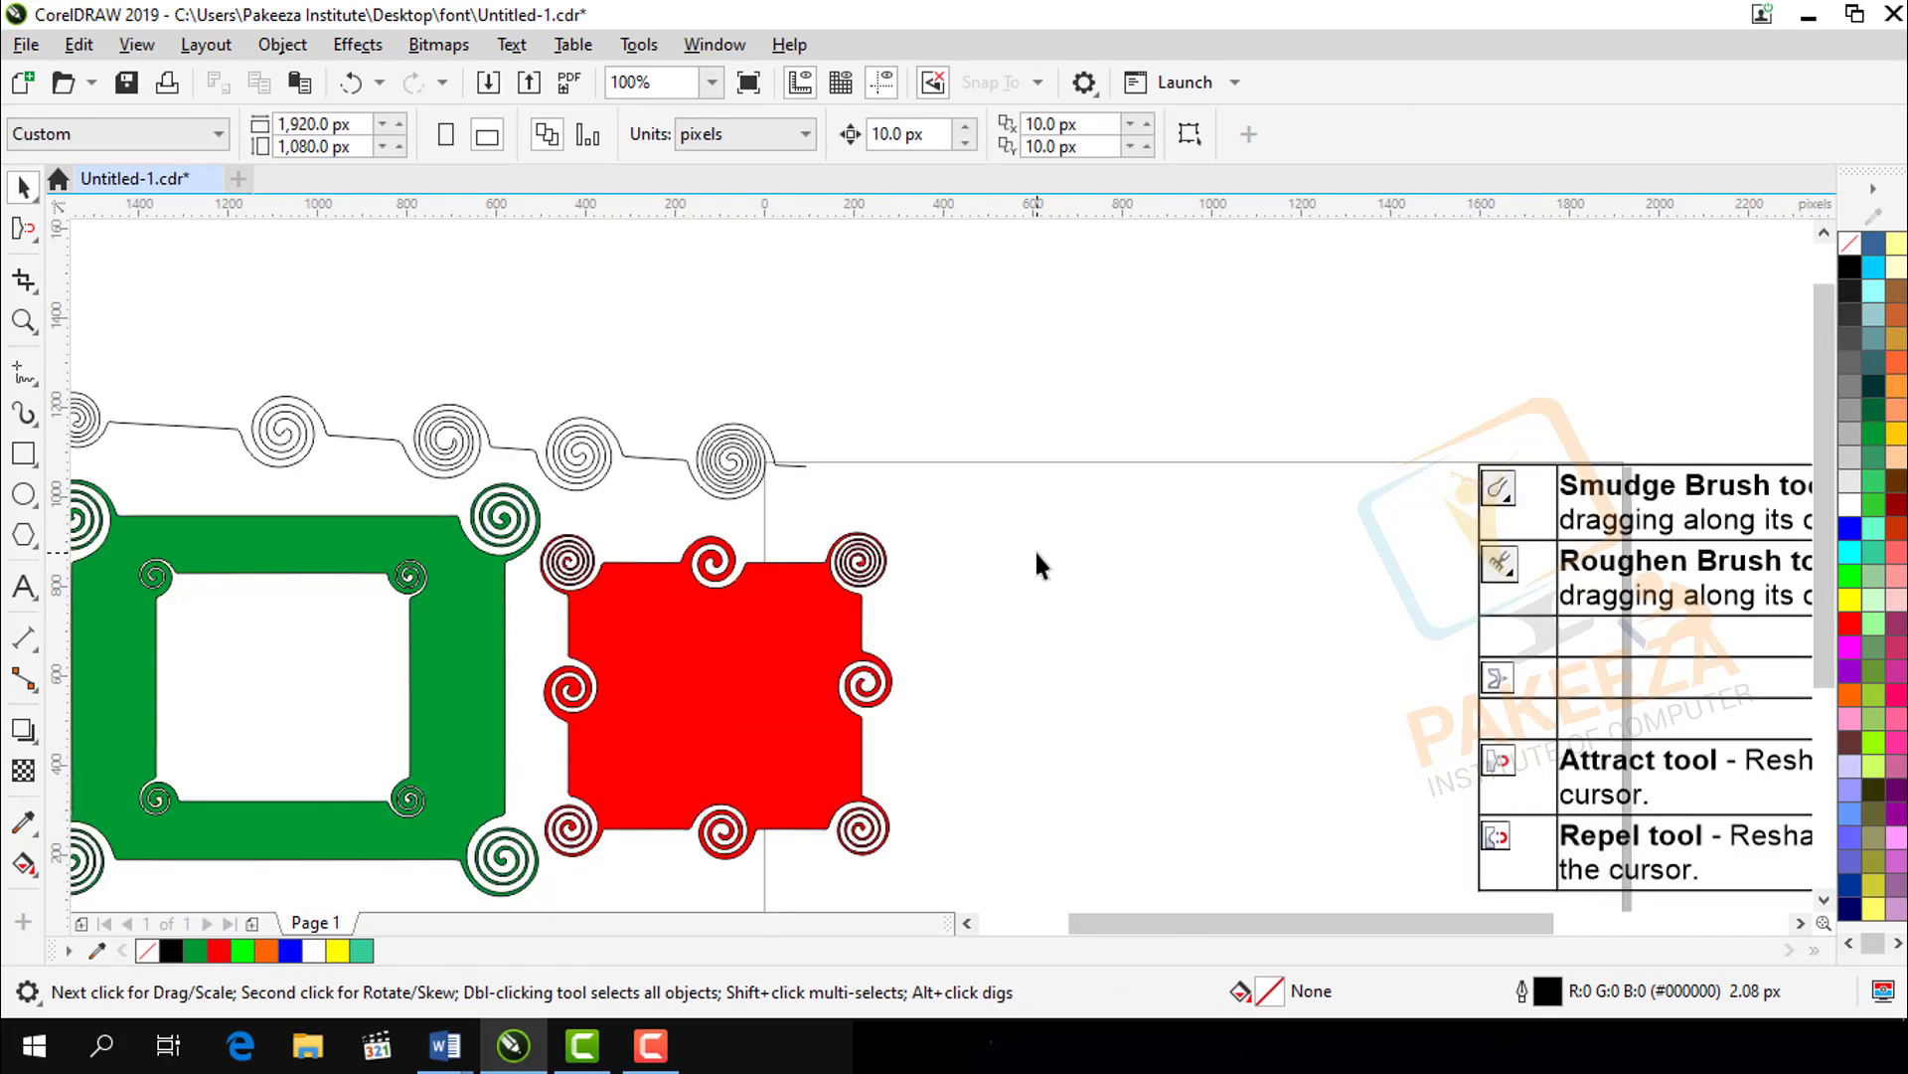
{"action": "left_click", "coordinate": [22, 455]}
{"action": "left_click_drag", "start_coordinate": [1011, 504], "coordinate": [1326, 841]}
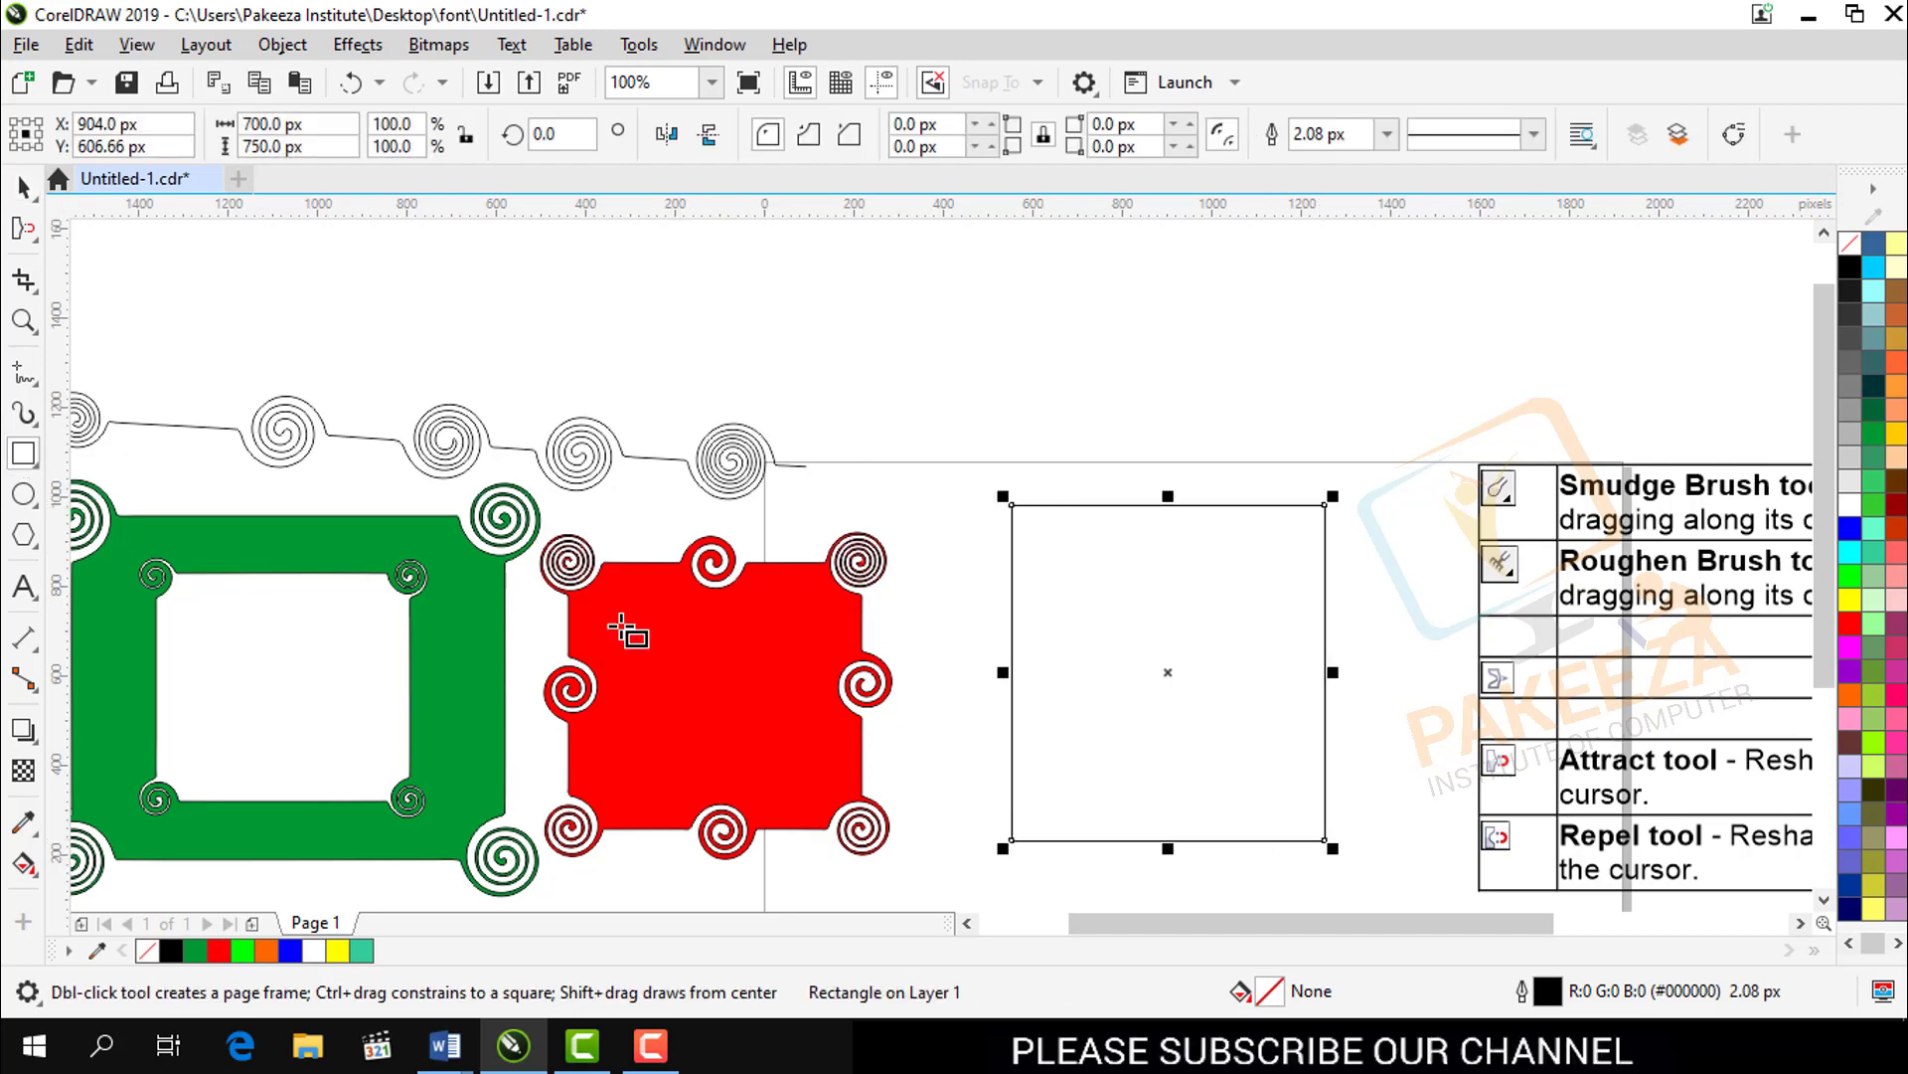
Step: Switch to the Smudge tool and set its nib size to 100 px
{"action": "left_click", "coordinate": [37, 242]}
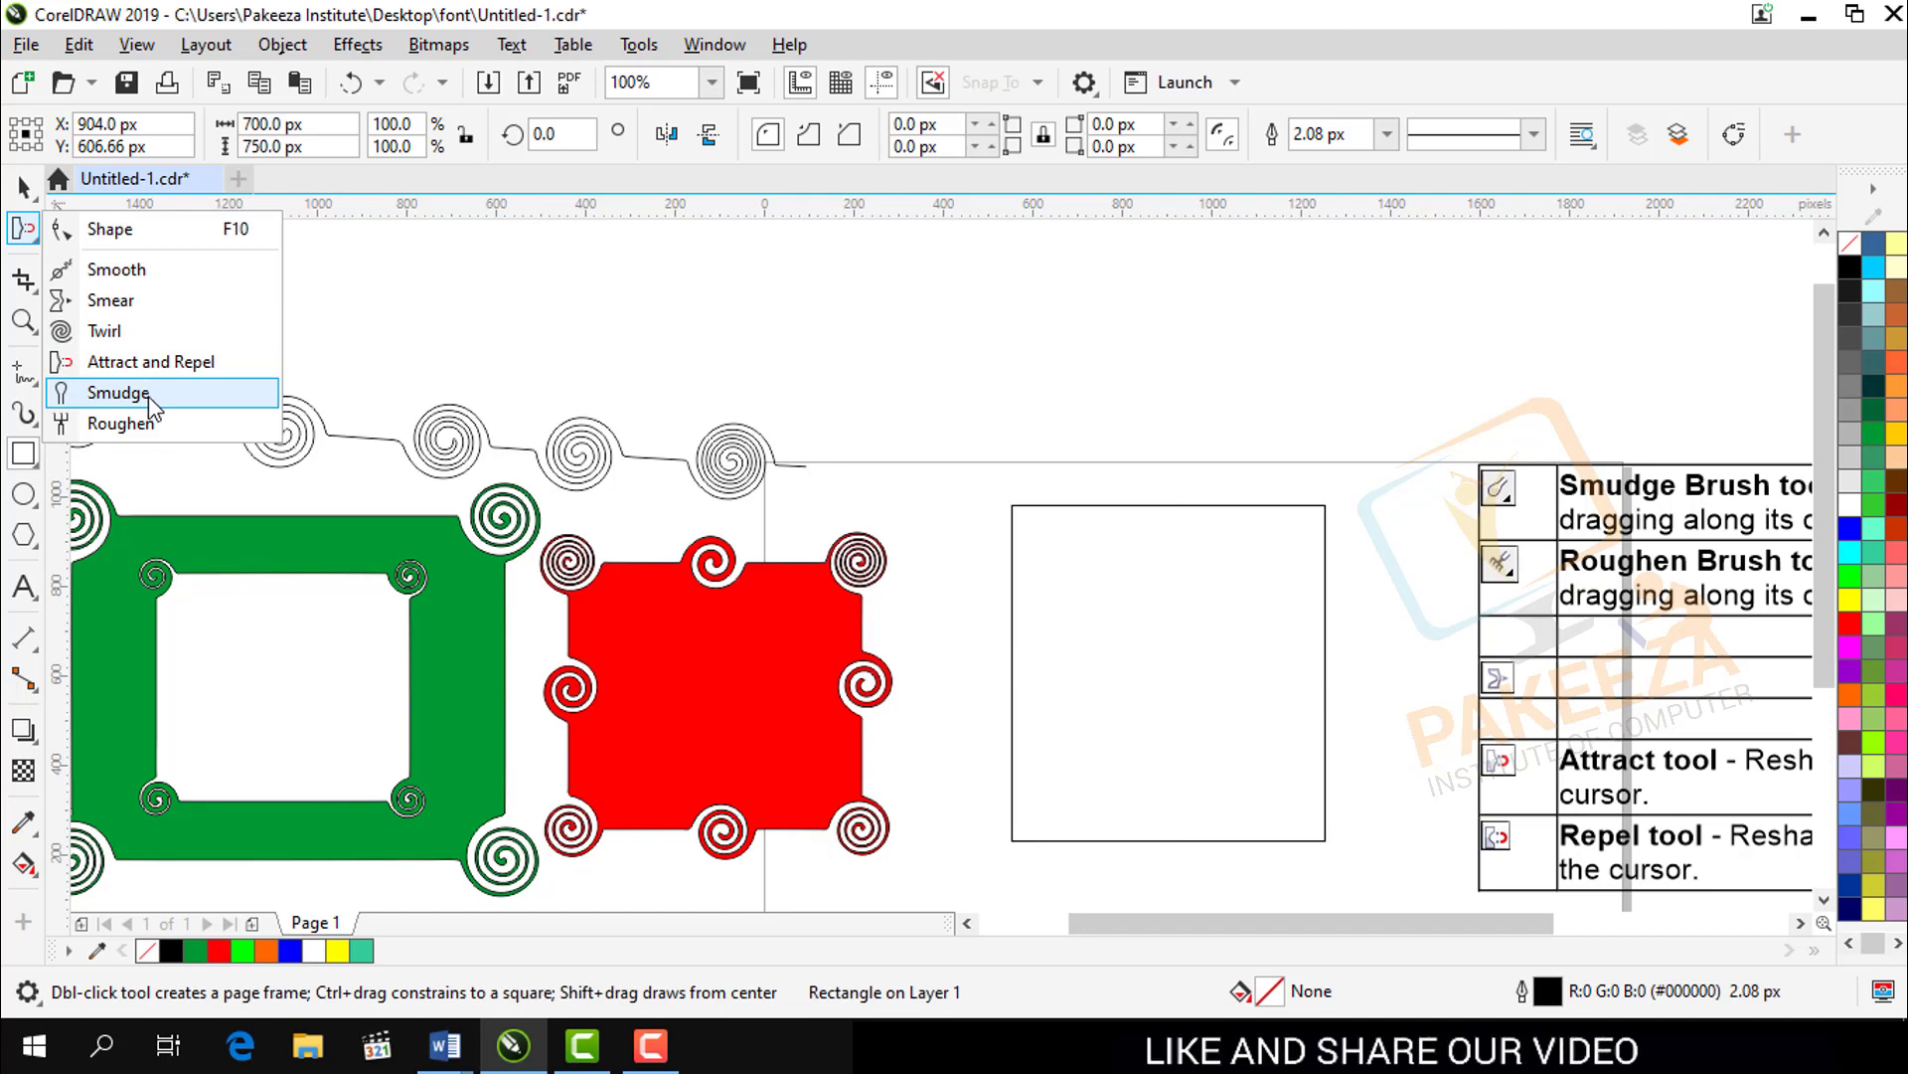
{"action": "left_click", "coordinate": [117, 392]}
{"action": "scroll", "coordinate": [1210, 508], "scroll_direction": "up", "scroll_amount": 2}
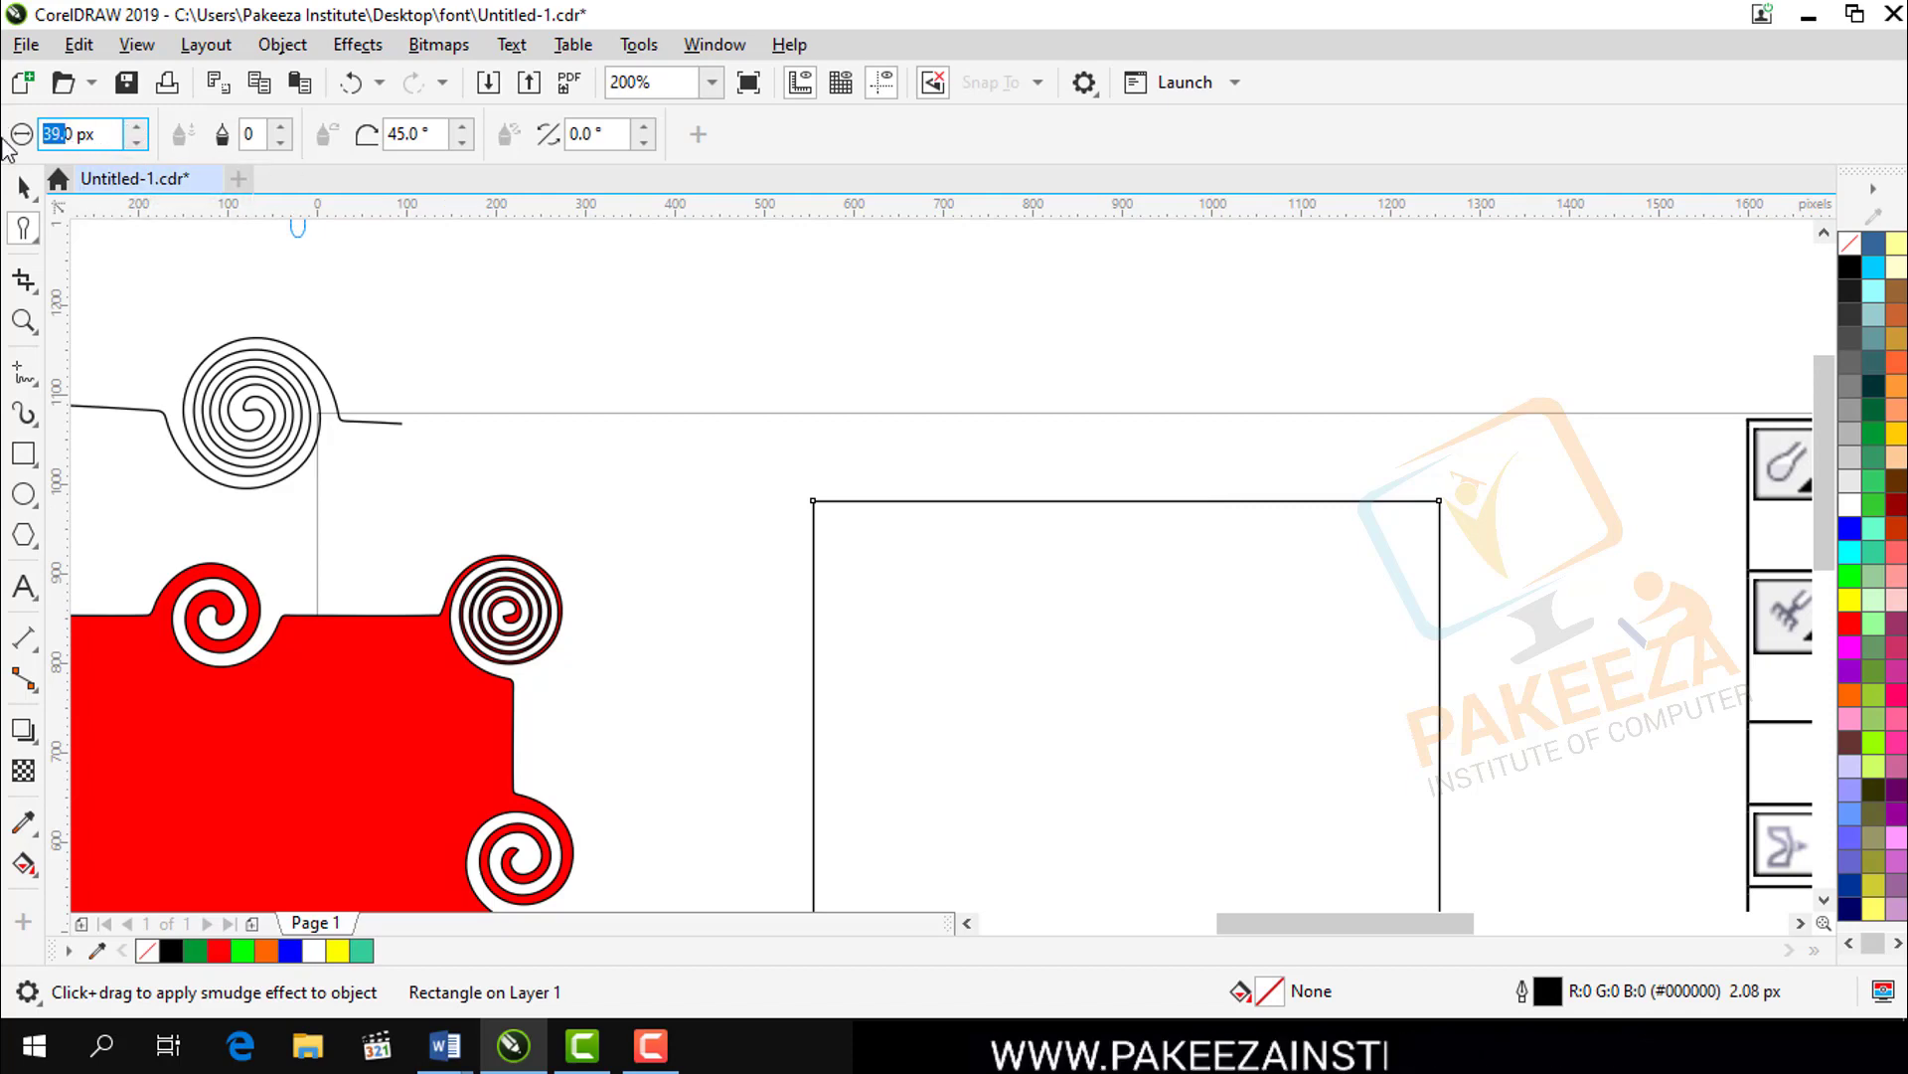
{"action": "type", "text": "00"}
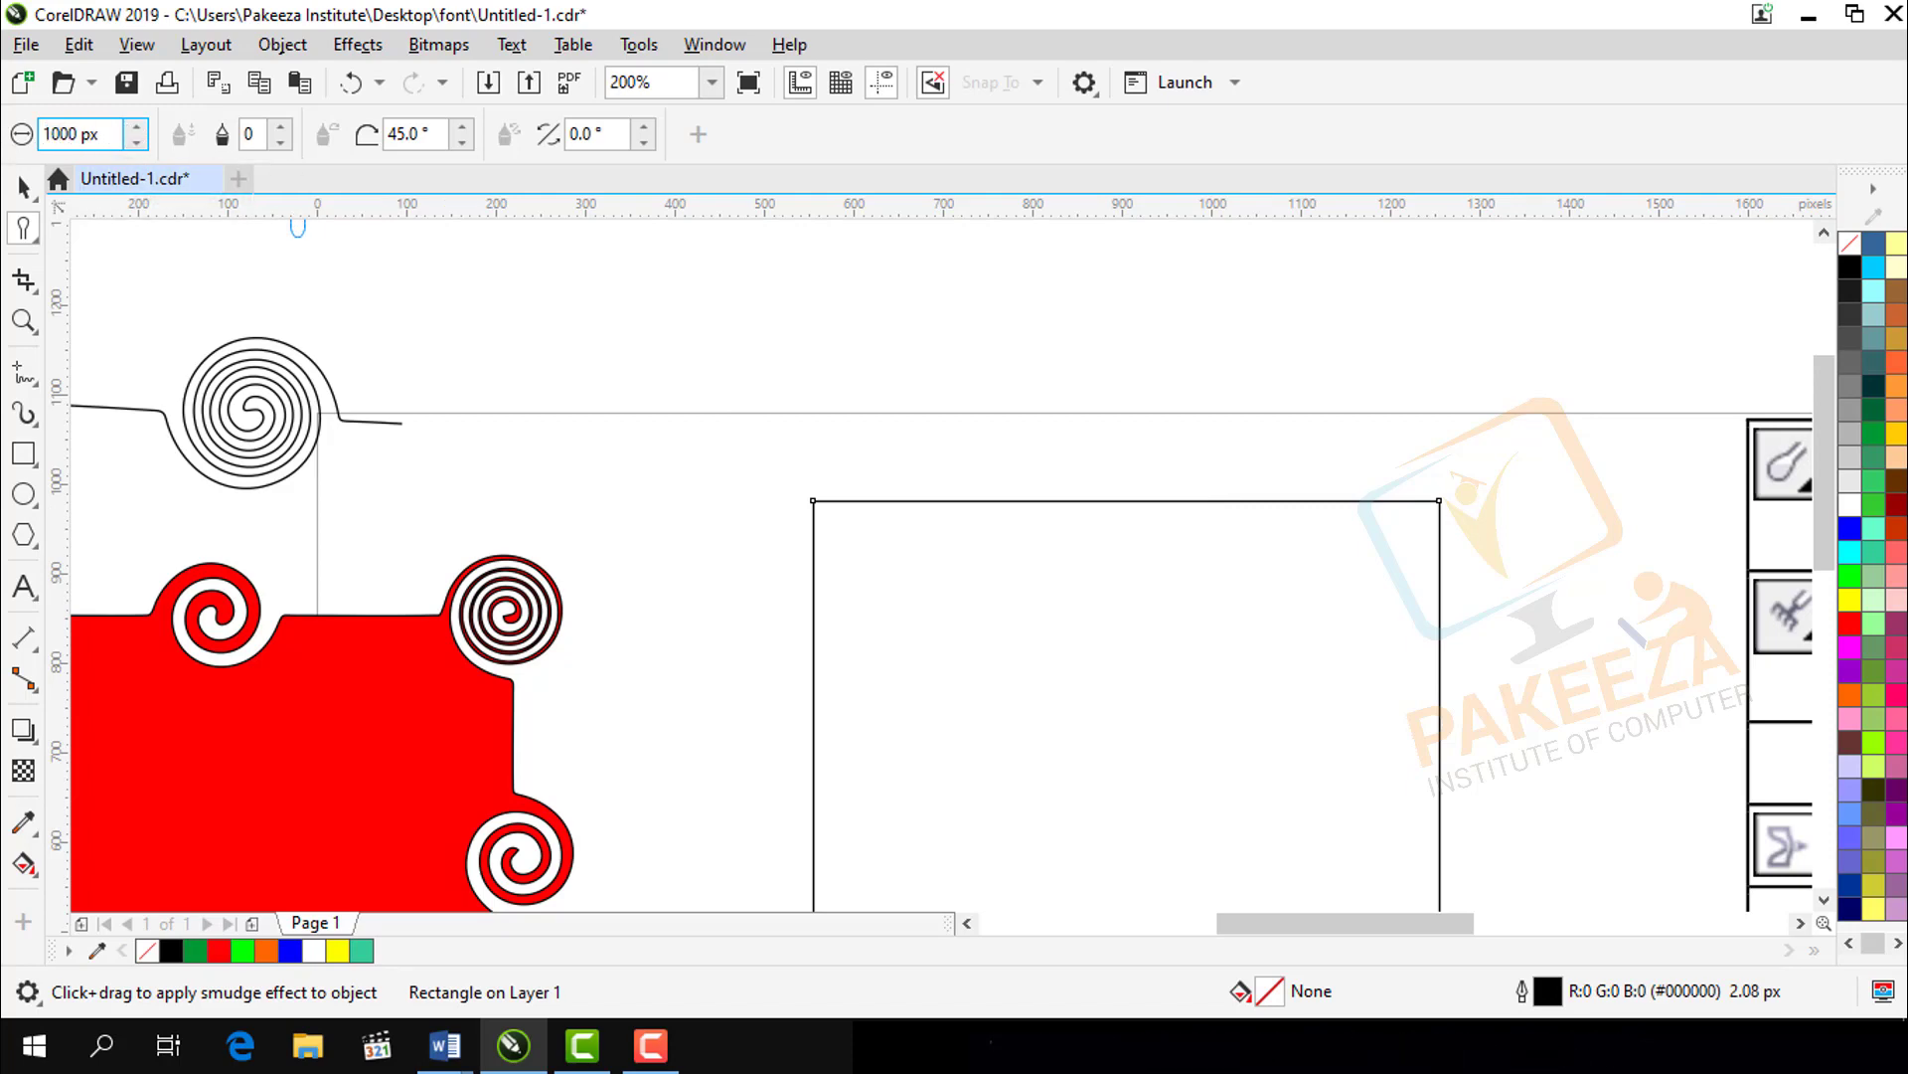
{"action": "key", "text": "Return"}
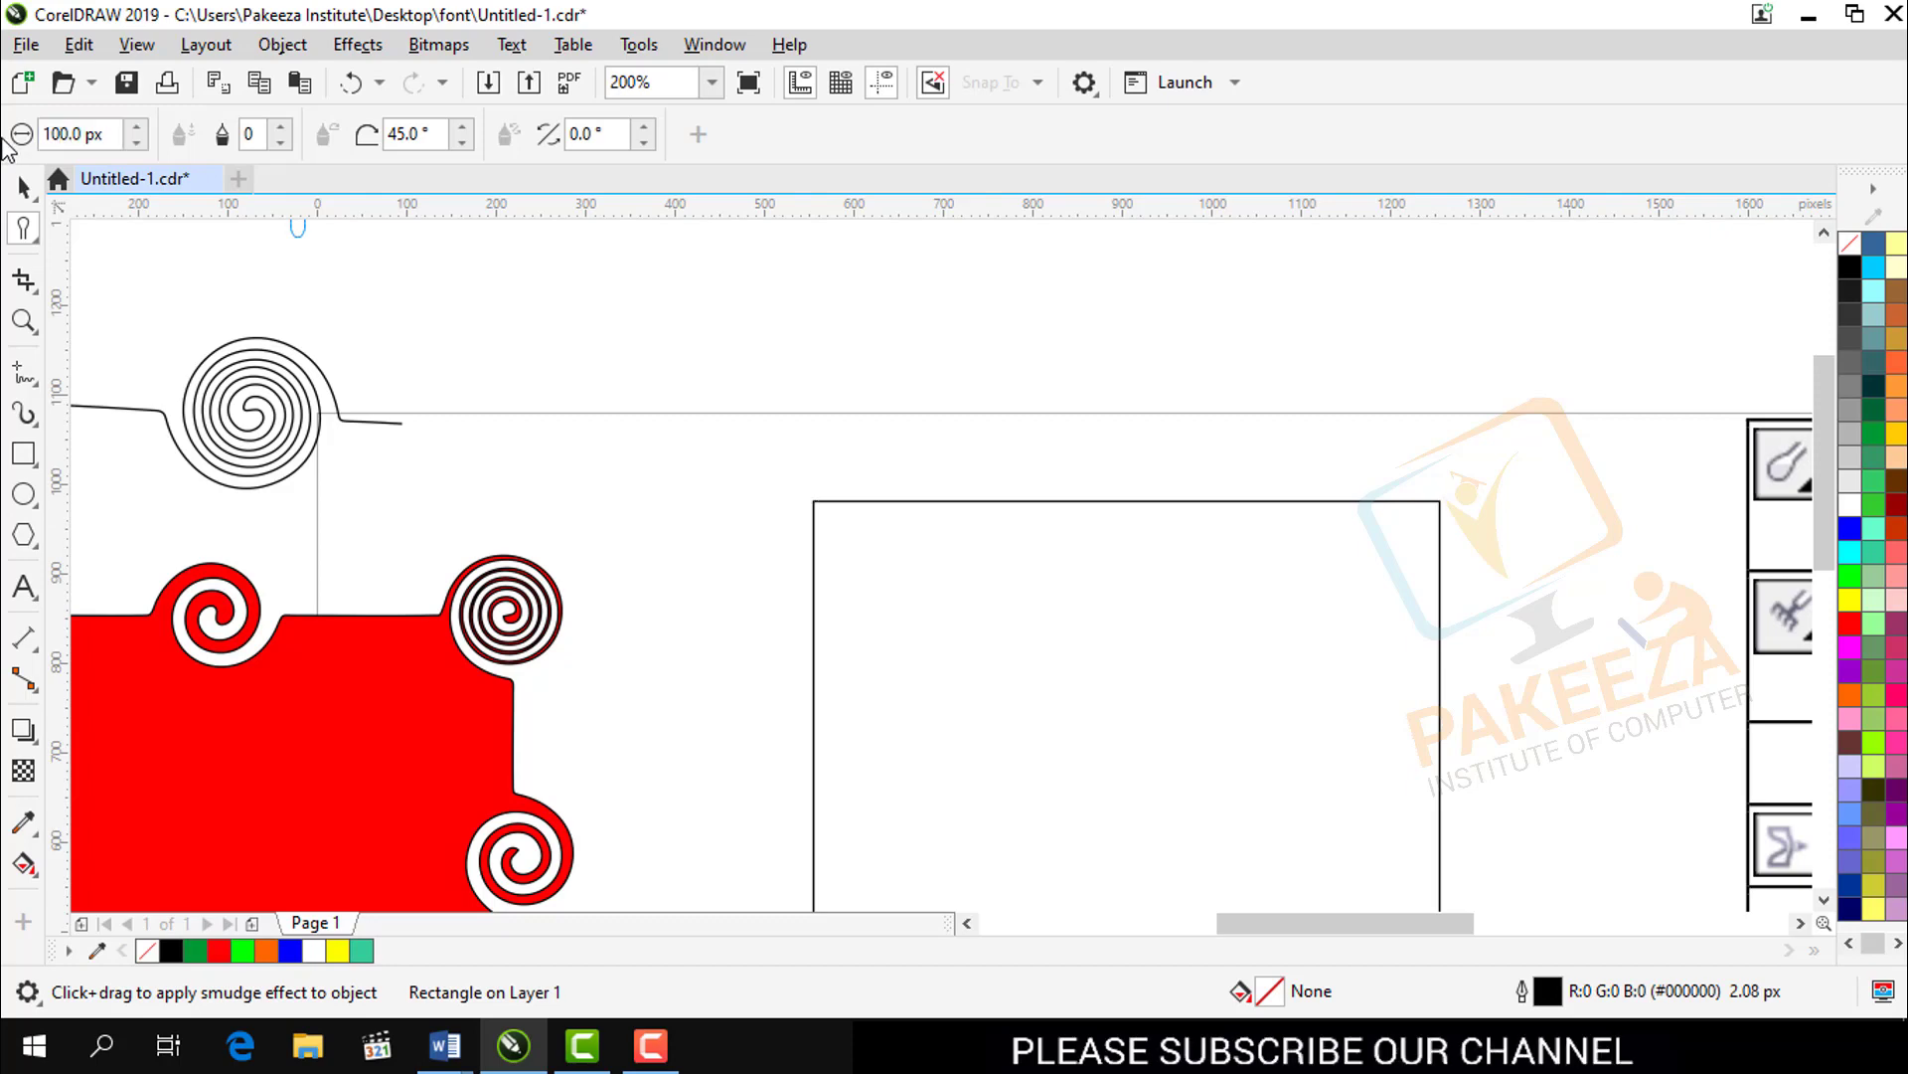
Step: Smudge the rectangle's top edge inward and outward with several short strokes from its left end towards the right
{"action": "scroll", "coordinate": [1294, 593], "scroll_direction": "up", "scroll_amount": 1}
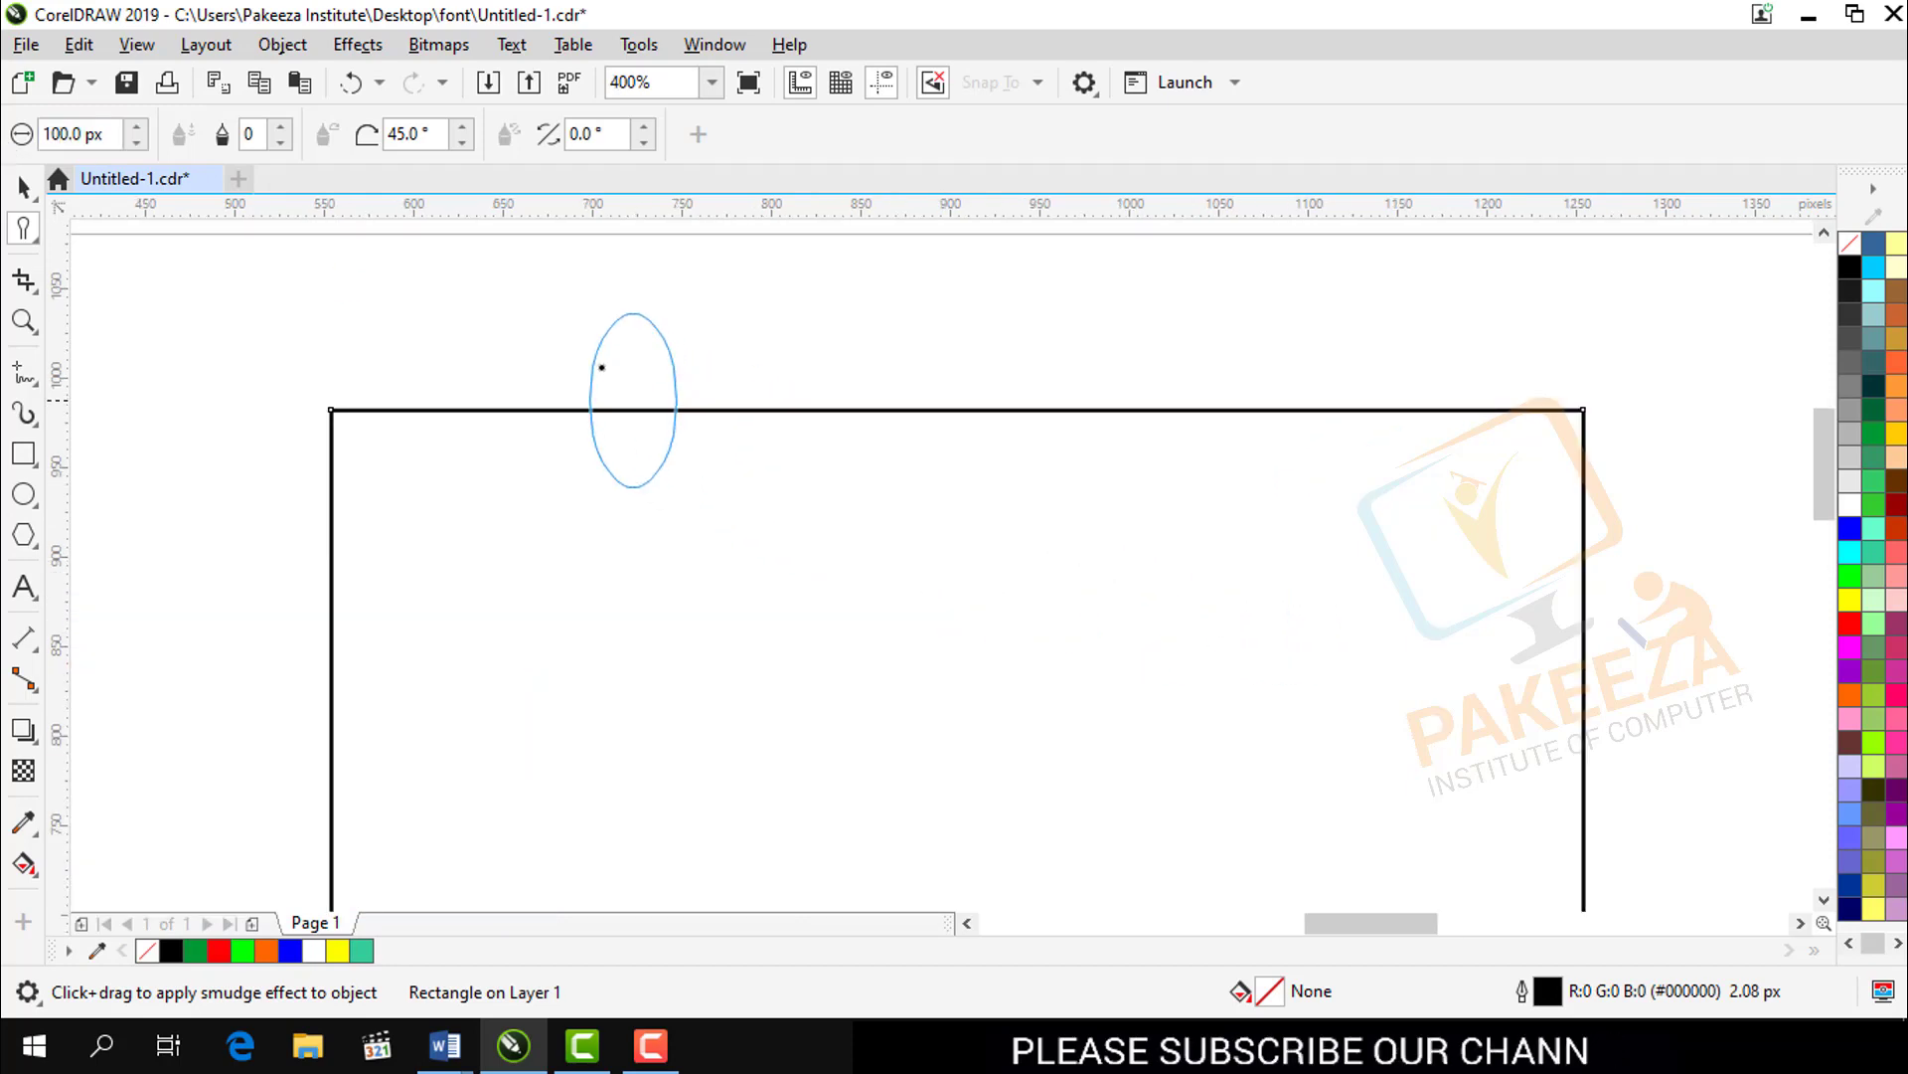
{"action": "left_click", "coordinate": [257, 133]}
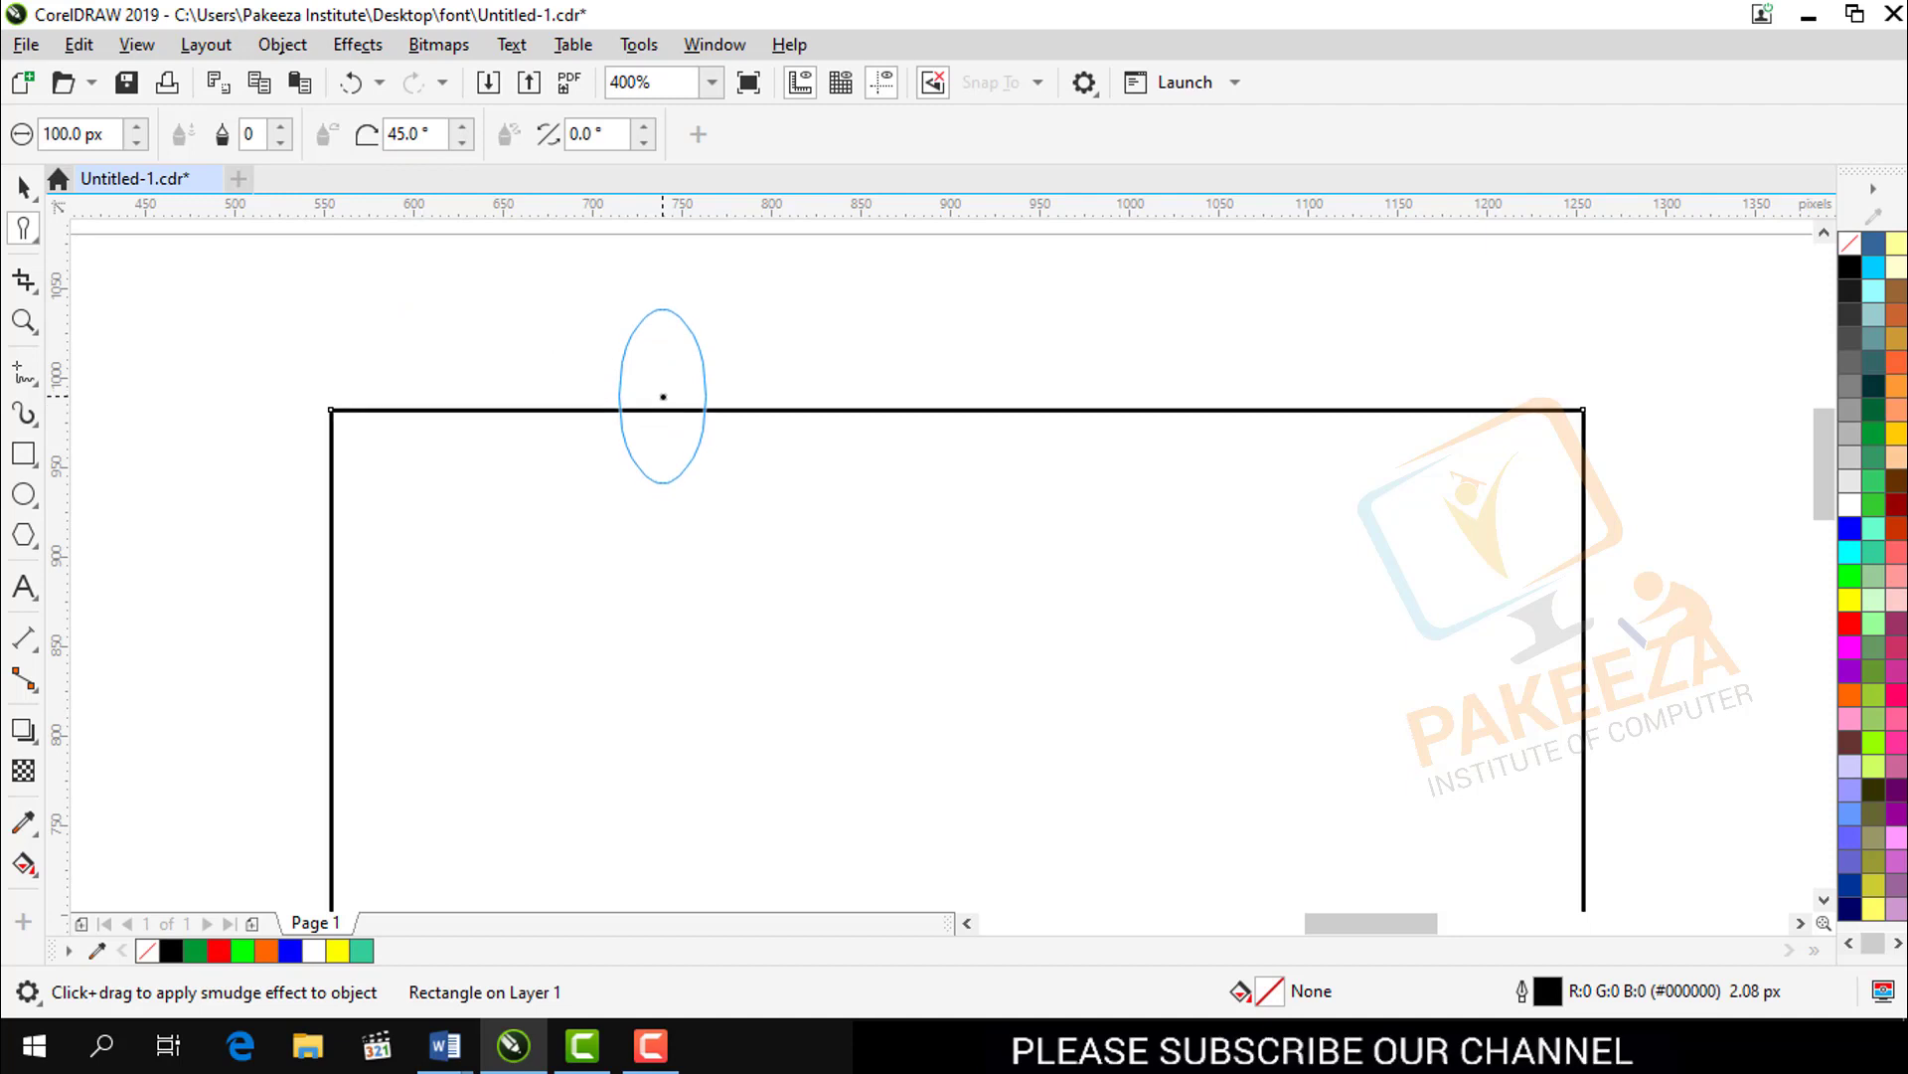
{"action": "left_click_drag", "start_coordinate": [660, 397], "coordinate": [657, 434]}
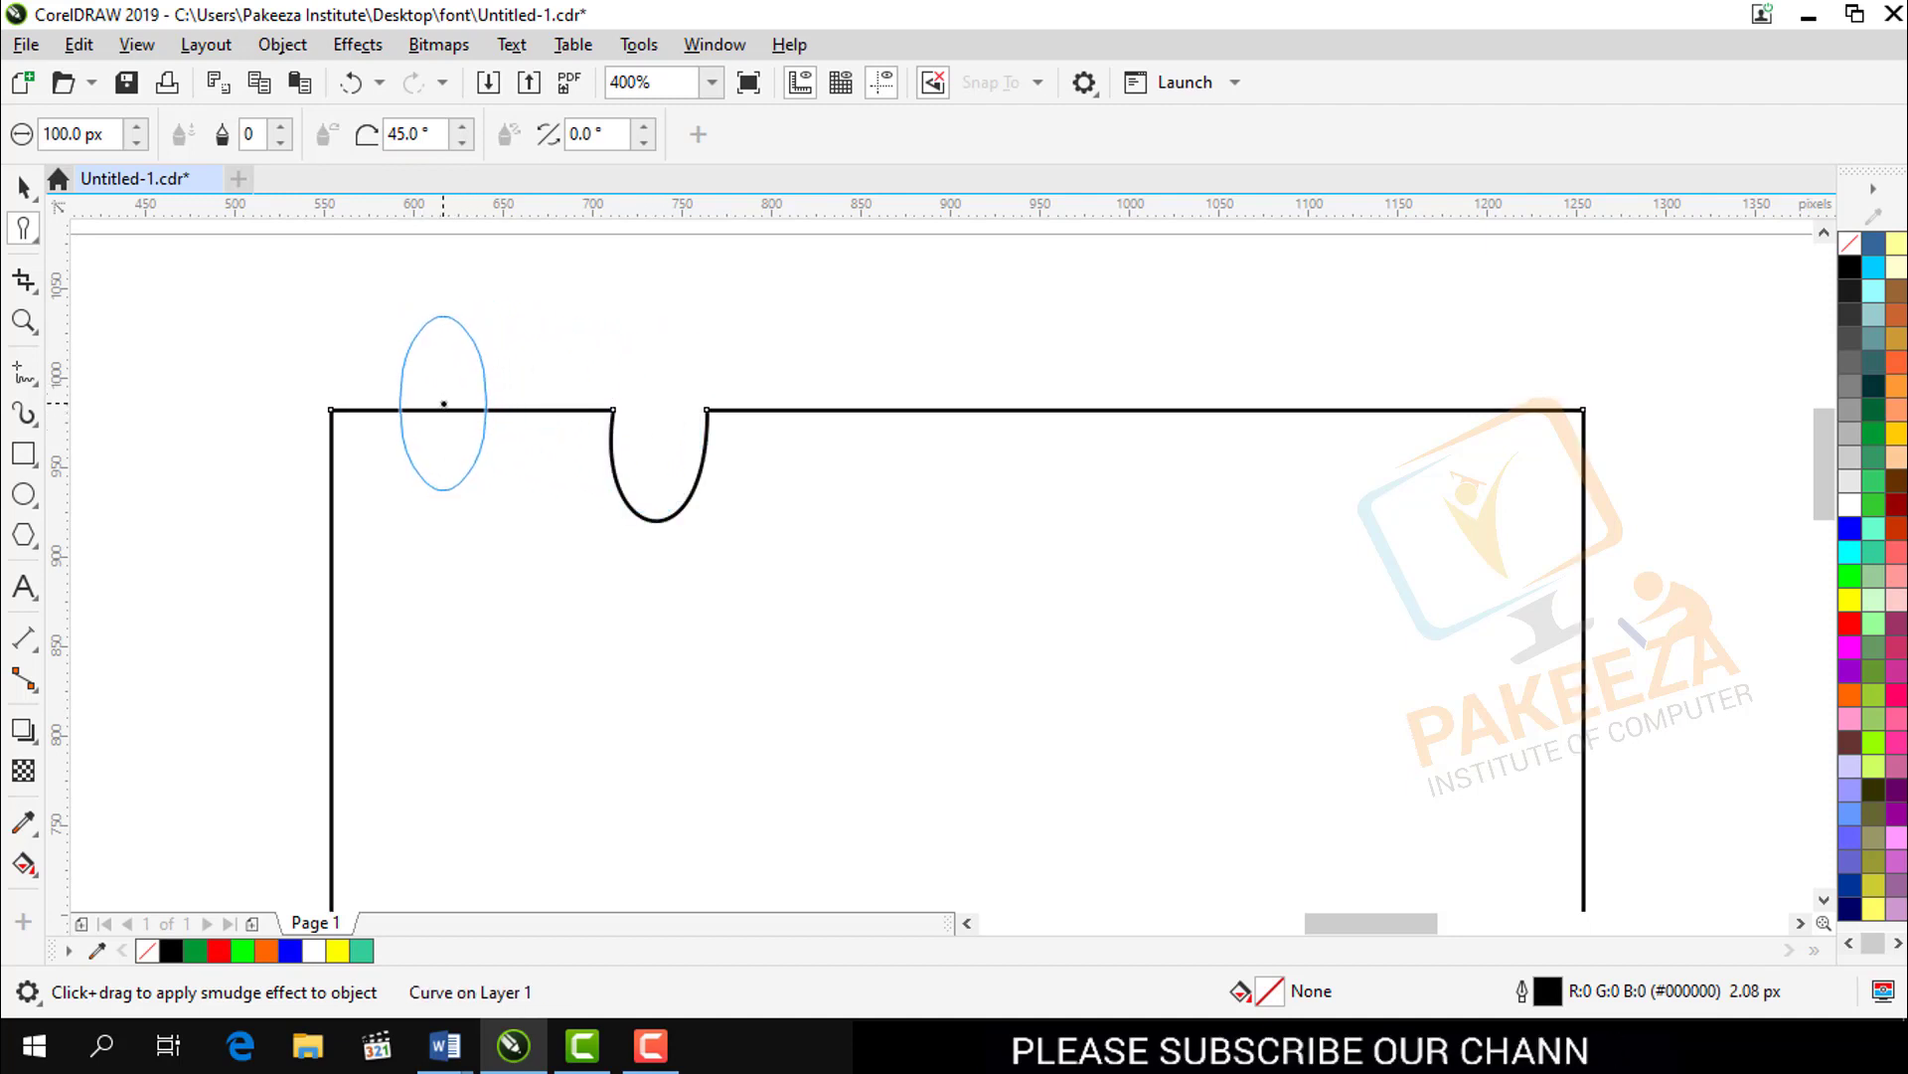
{"action": "left_click_drag", "start_coordinate": [453, 423], "coordinate": [447, 288]}
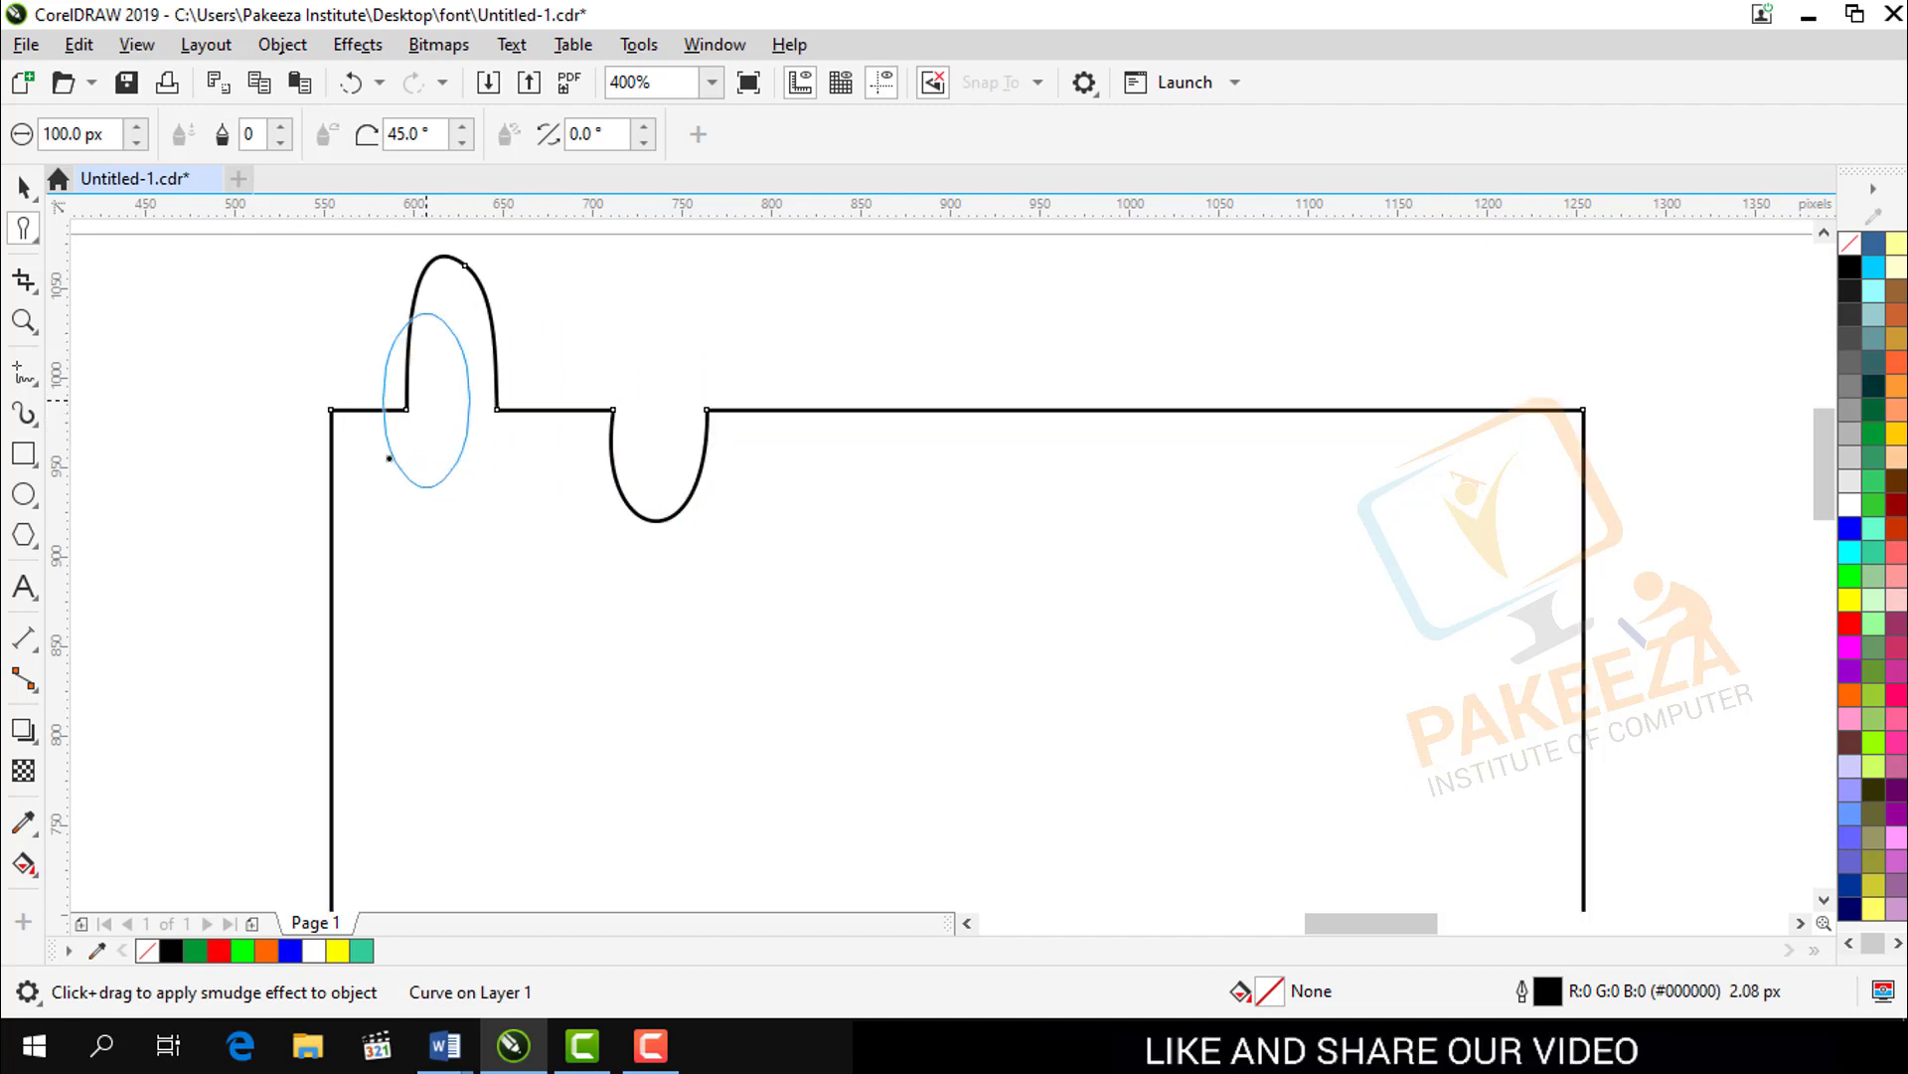
{"action": "left_click_drag", "start_coordinate": [808, 393], "coordinate": [794, 537]}
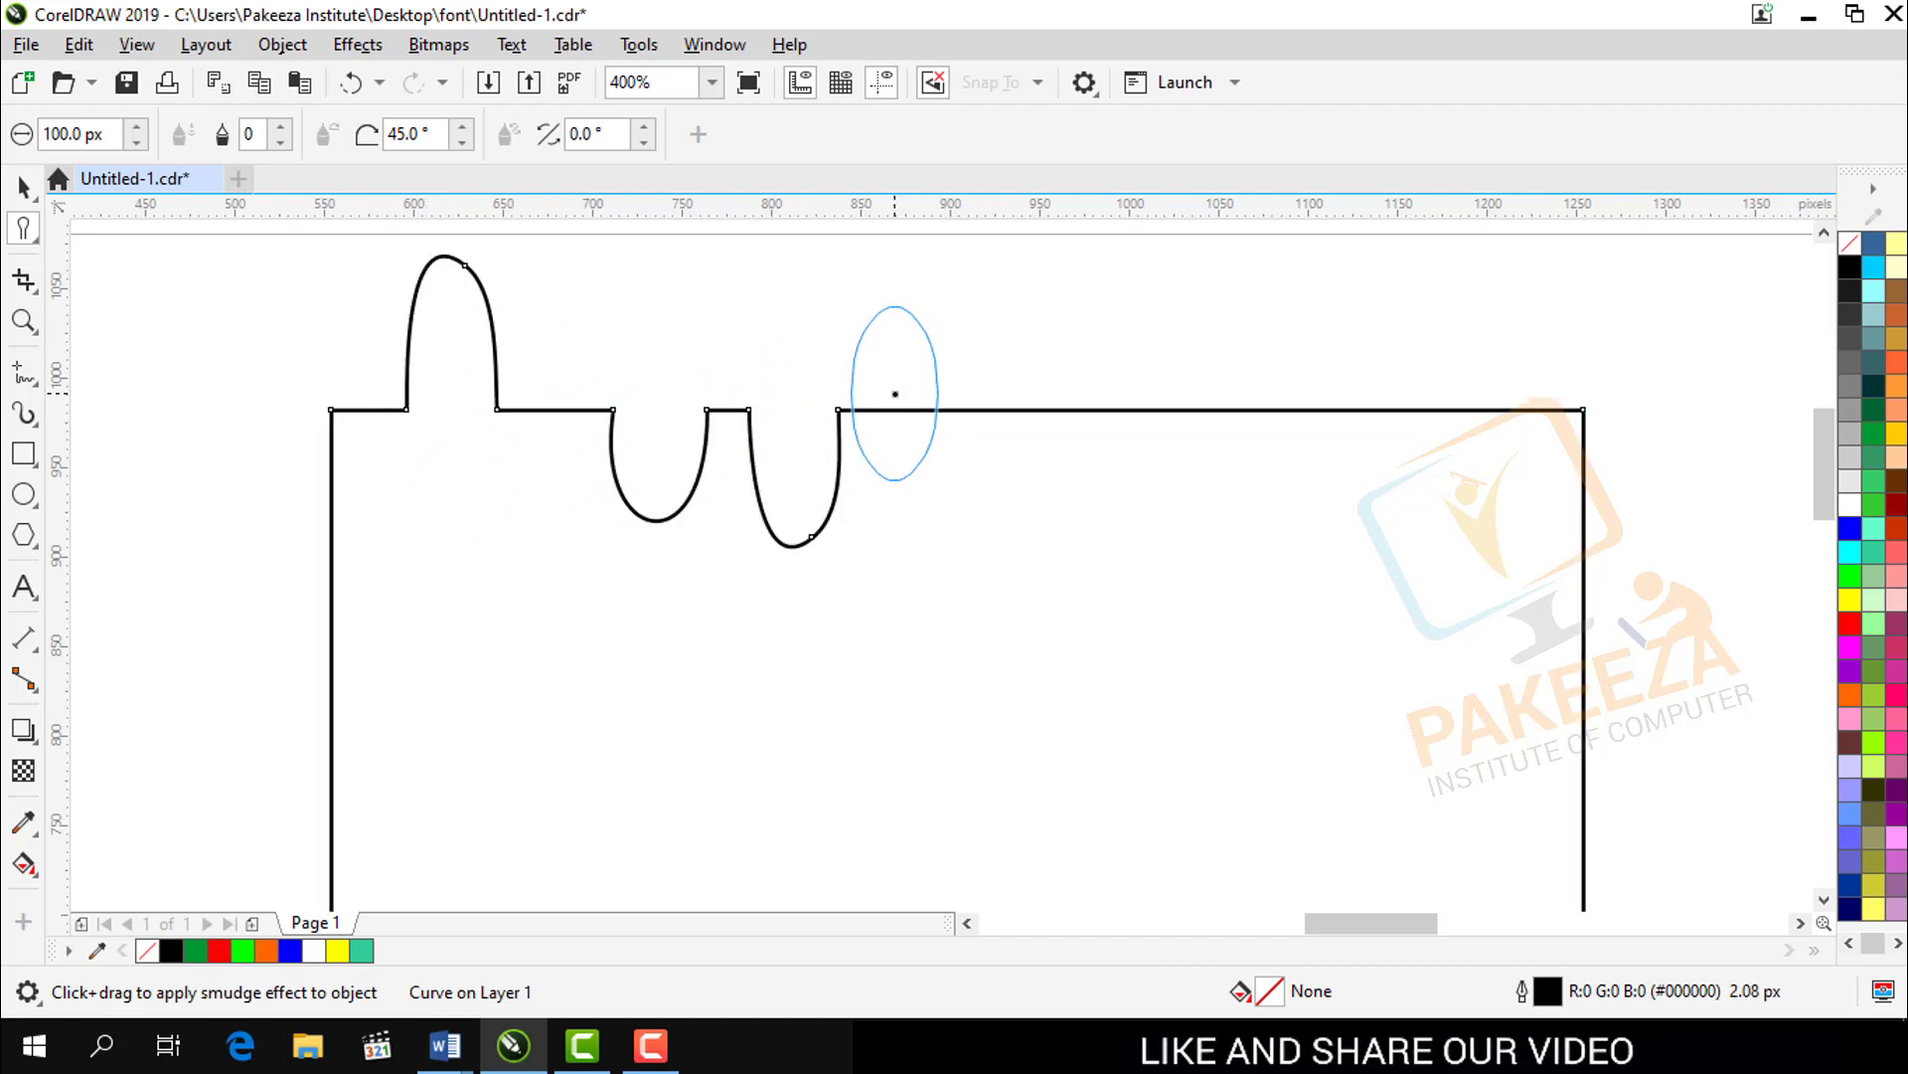
{"action": "mouse_move", "coordinate": [899, 395]}
{"action": "left_mouse_down"}
{"action": "mouse_move", "coordinate": [921, 434]}
{"action": "mouse_move", "coordinate": [910, 333]}
{"action": "left_mouse_up"}
{"action": "left_click_drag", "start_coordinate": [1032, 434], "coordinate": [1063, 398]}
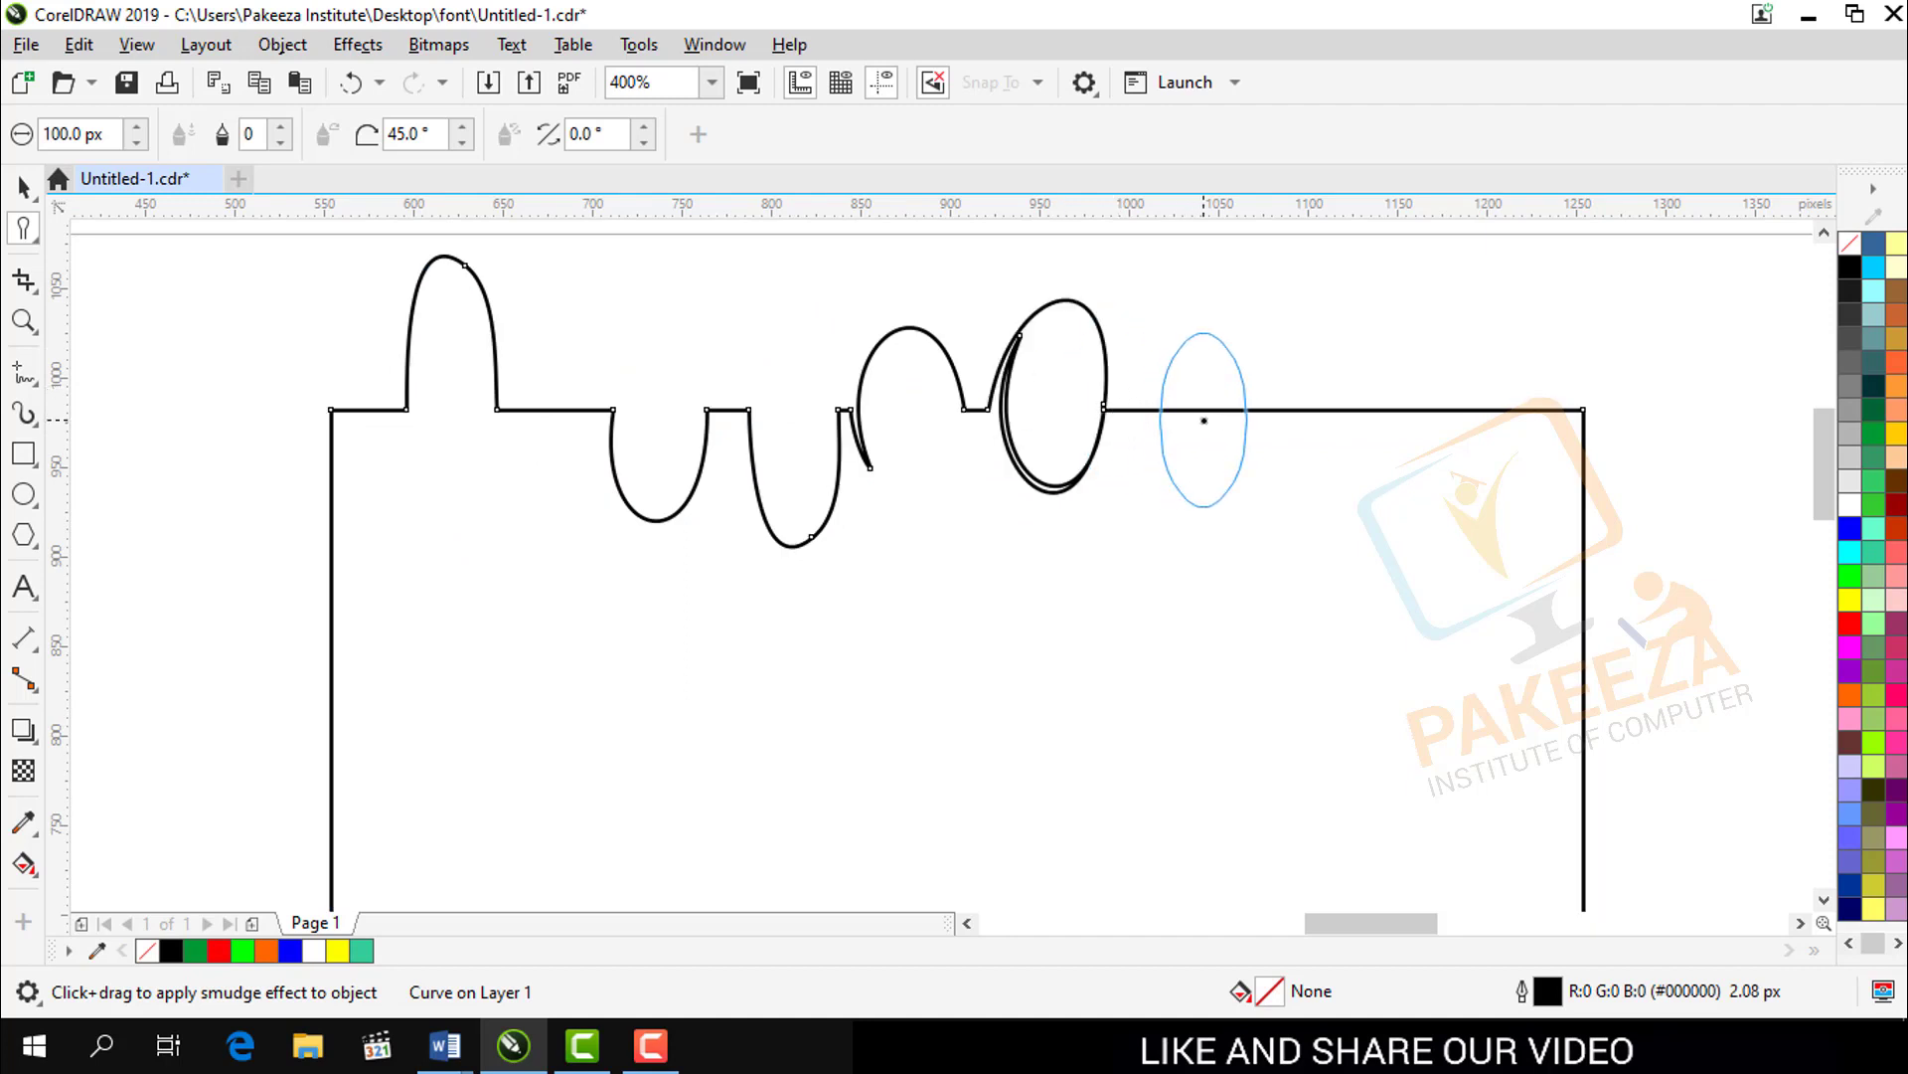
{"action": "mouse_move", "coordinate": [1206, 422]}
{"action": "left_mouse_down"}
{"action": "mouse_move", "coordinate": [1214, 400]}
{"action": "mouse_move", "coordinate": [1208, 492]}
{"action": "left_mouse_up"}
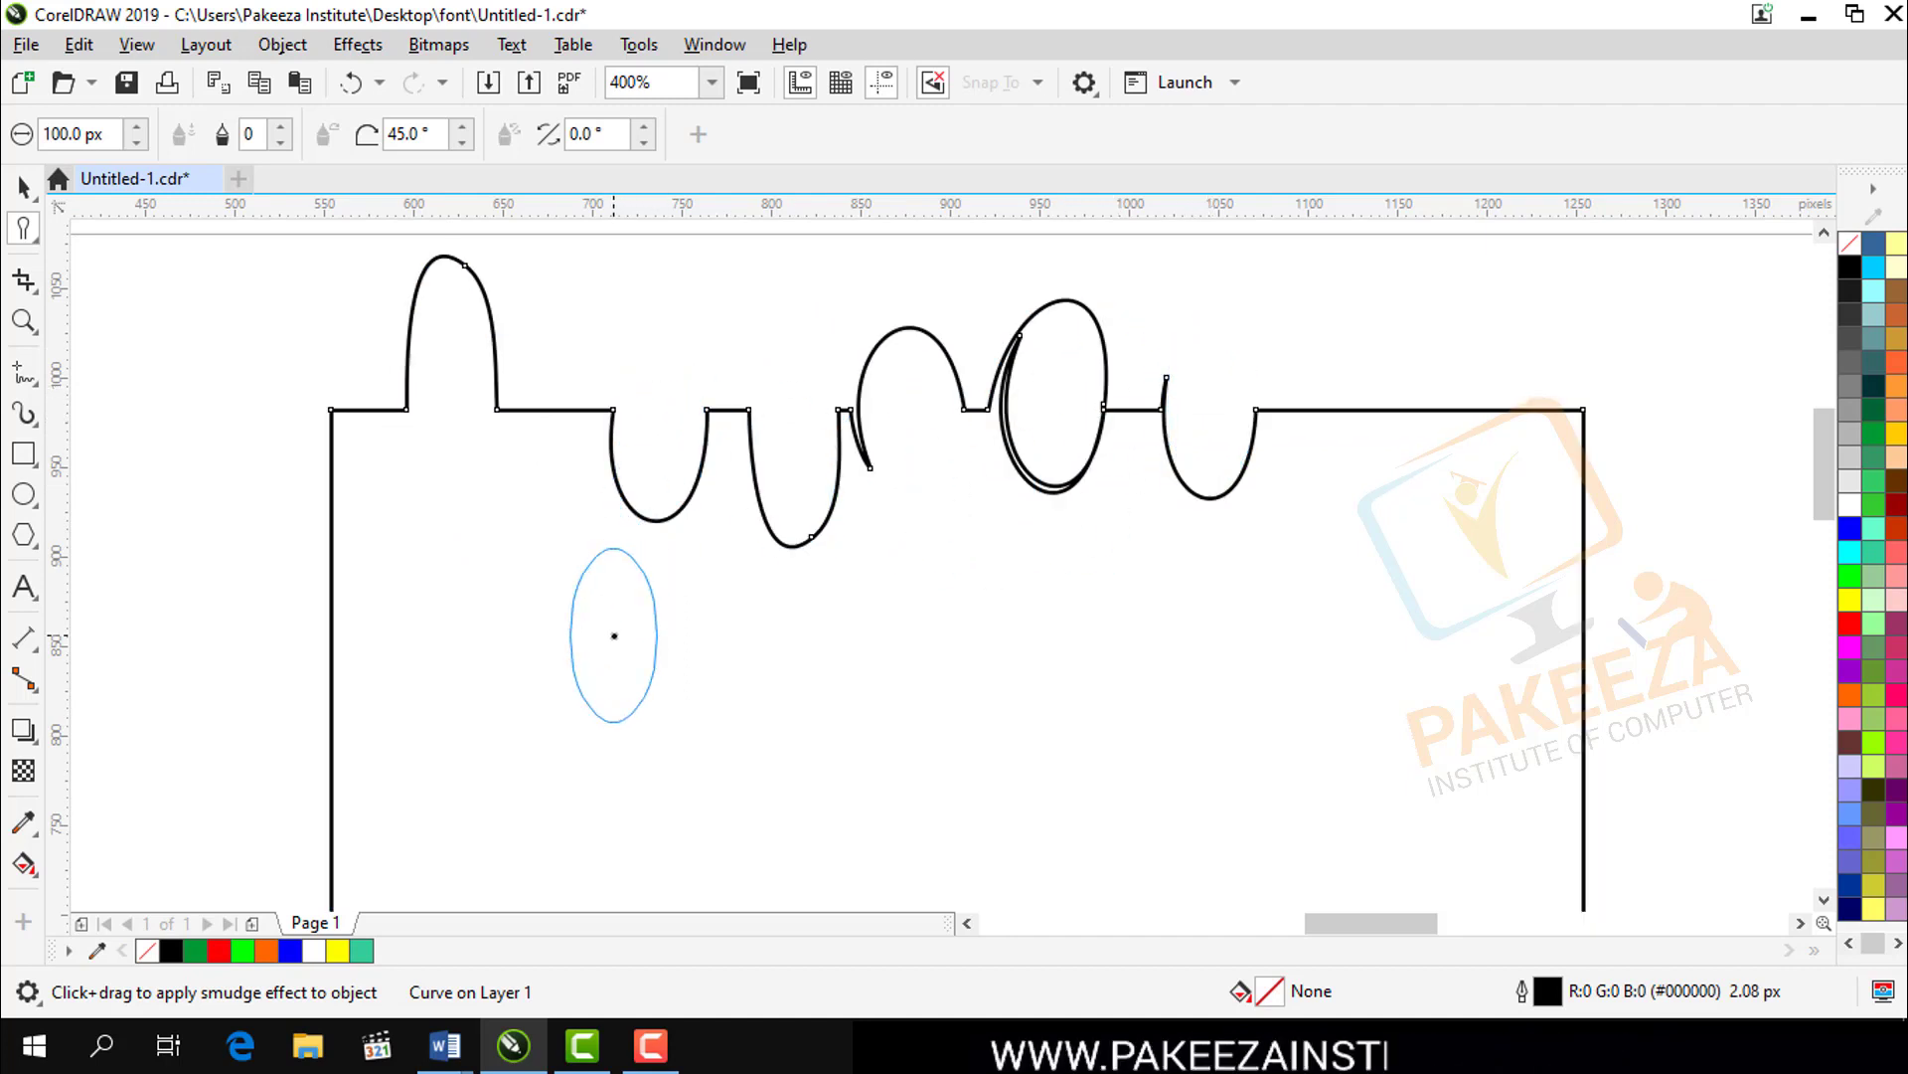
Step: Undo all the smudge strokes on the rectangle's top edge
{"action": "key", "text": "ctrl+z"}
{"action": "key", "text": "ctrl+z"}
{"action": "key", "text": "ctrl+z"}
{"action": "key", "text": "ctrl+z"}
{"action": "key", "text": "ctrl+z"}
{"action": "key", "text": "ctrl+z"}
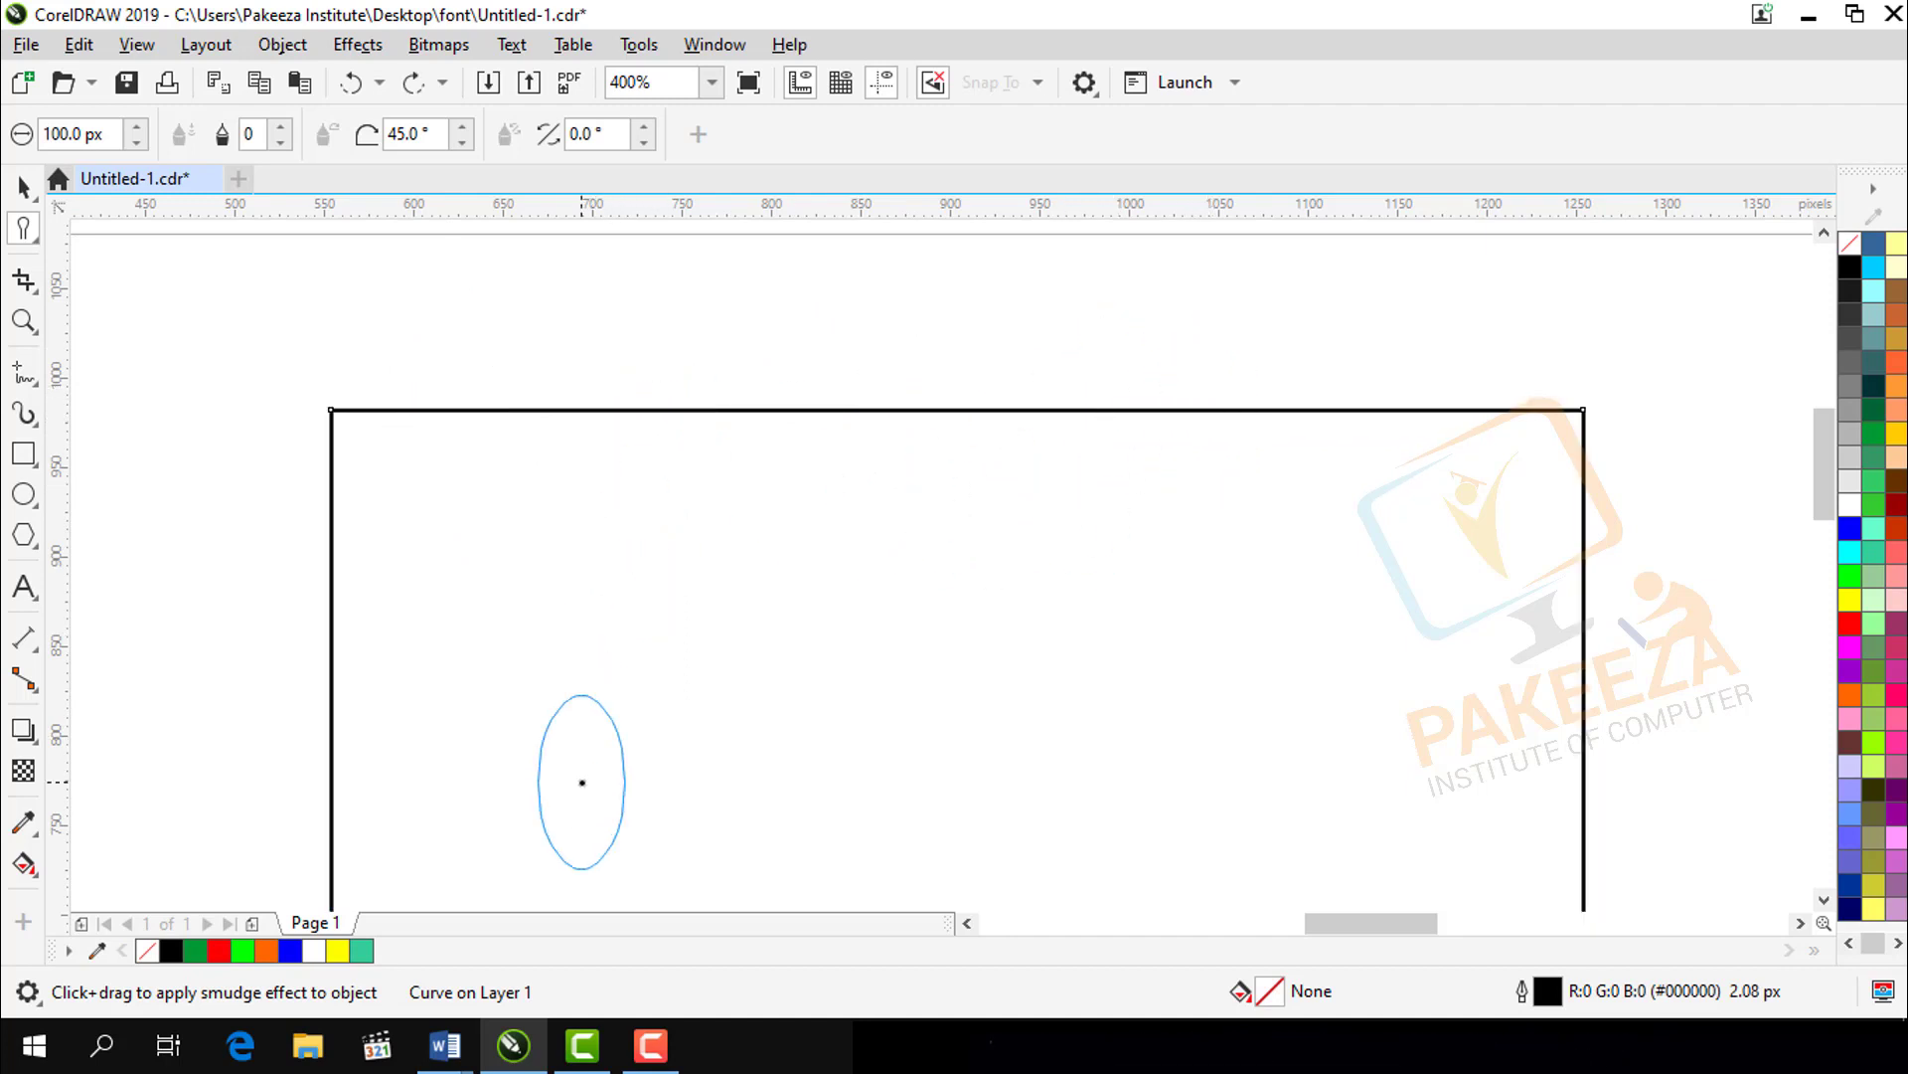
Step: Fill the rectangle with bright green (#00FF00) and smudge strokes from its top edge deep into the body
{"action": "left_click", "coordinate": [1871, 579]}
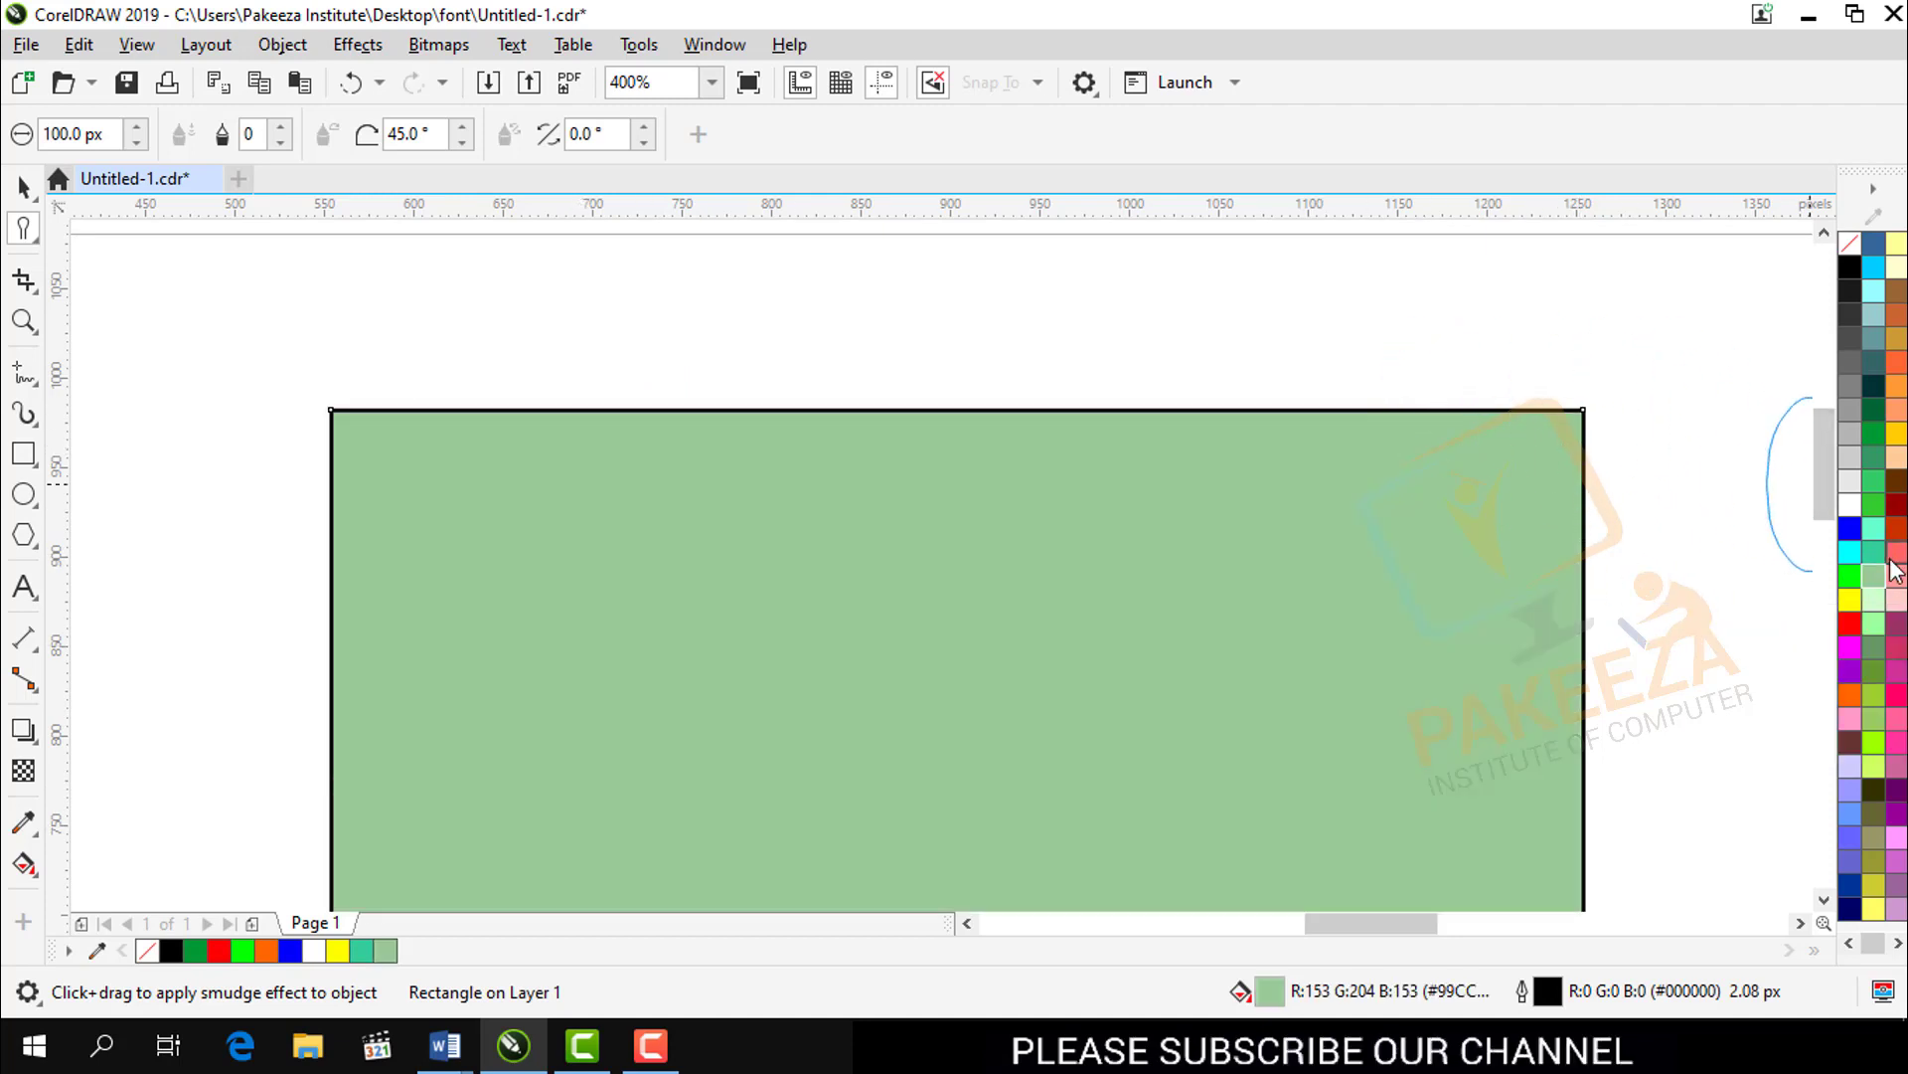
{"action": "left_click", "coordinate": [1850, 575]}
{"action": "left_click_drag", "start_coordinate": [1171, 443], "coordinate": [1173, 492]}
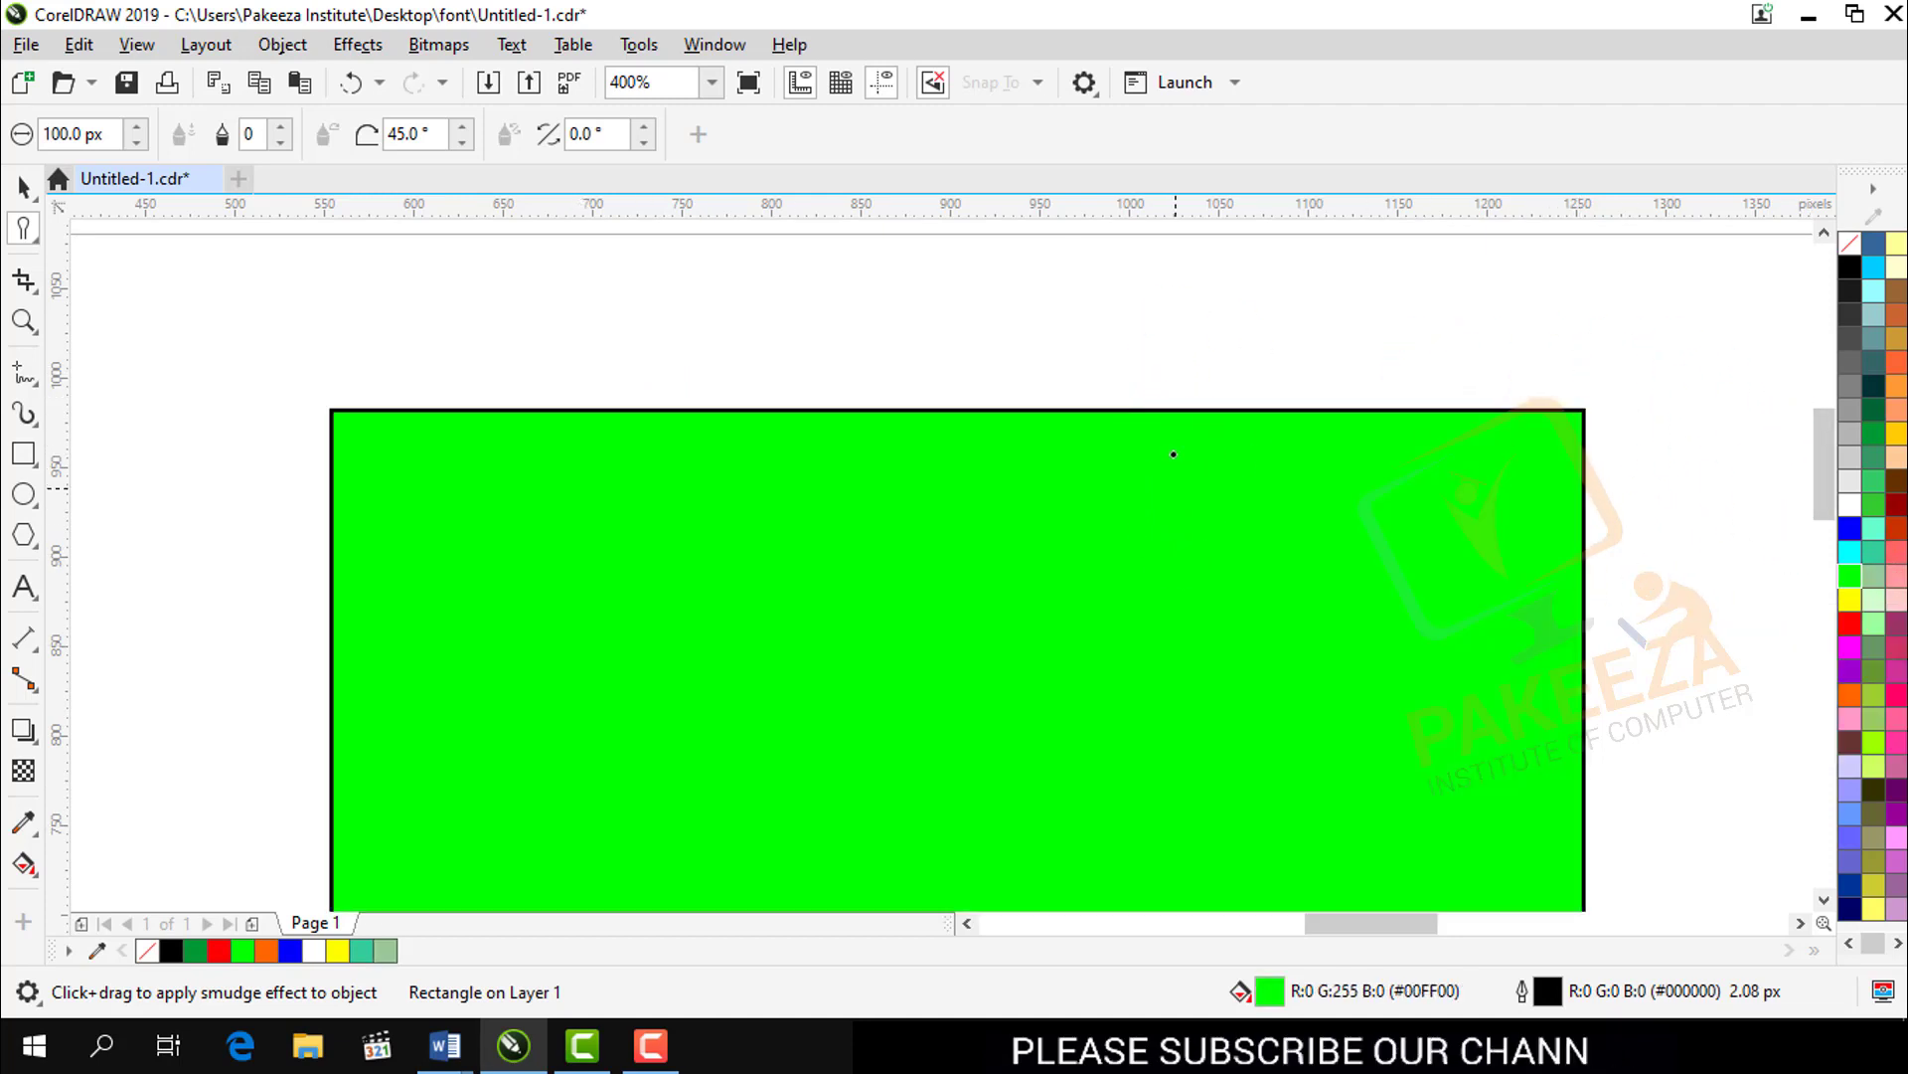
{"action": "mouse_move", "coordinate": [1266, 379]}
{"action": "left_mouse_down"}
{"action": "mouse_move", "coordinate": [1347, 553]}
{"action": "mouse_move", "coordinate": [1312, 634]}
{"action": "mouse_move", "coordinate": [1124, 737]}
{"action": "mouse_move", "coordinate": [982, 737]}
{"action": "mouse_move", "coordinate": [908, 692]}
{"action": "mouse_move", "coordinate": [908, 452]}
{"action": "left_mouse_up"}
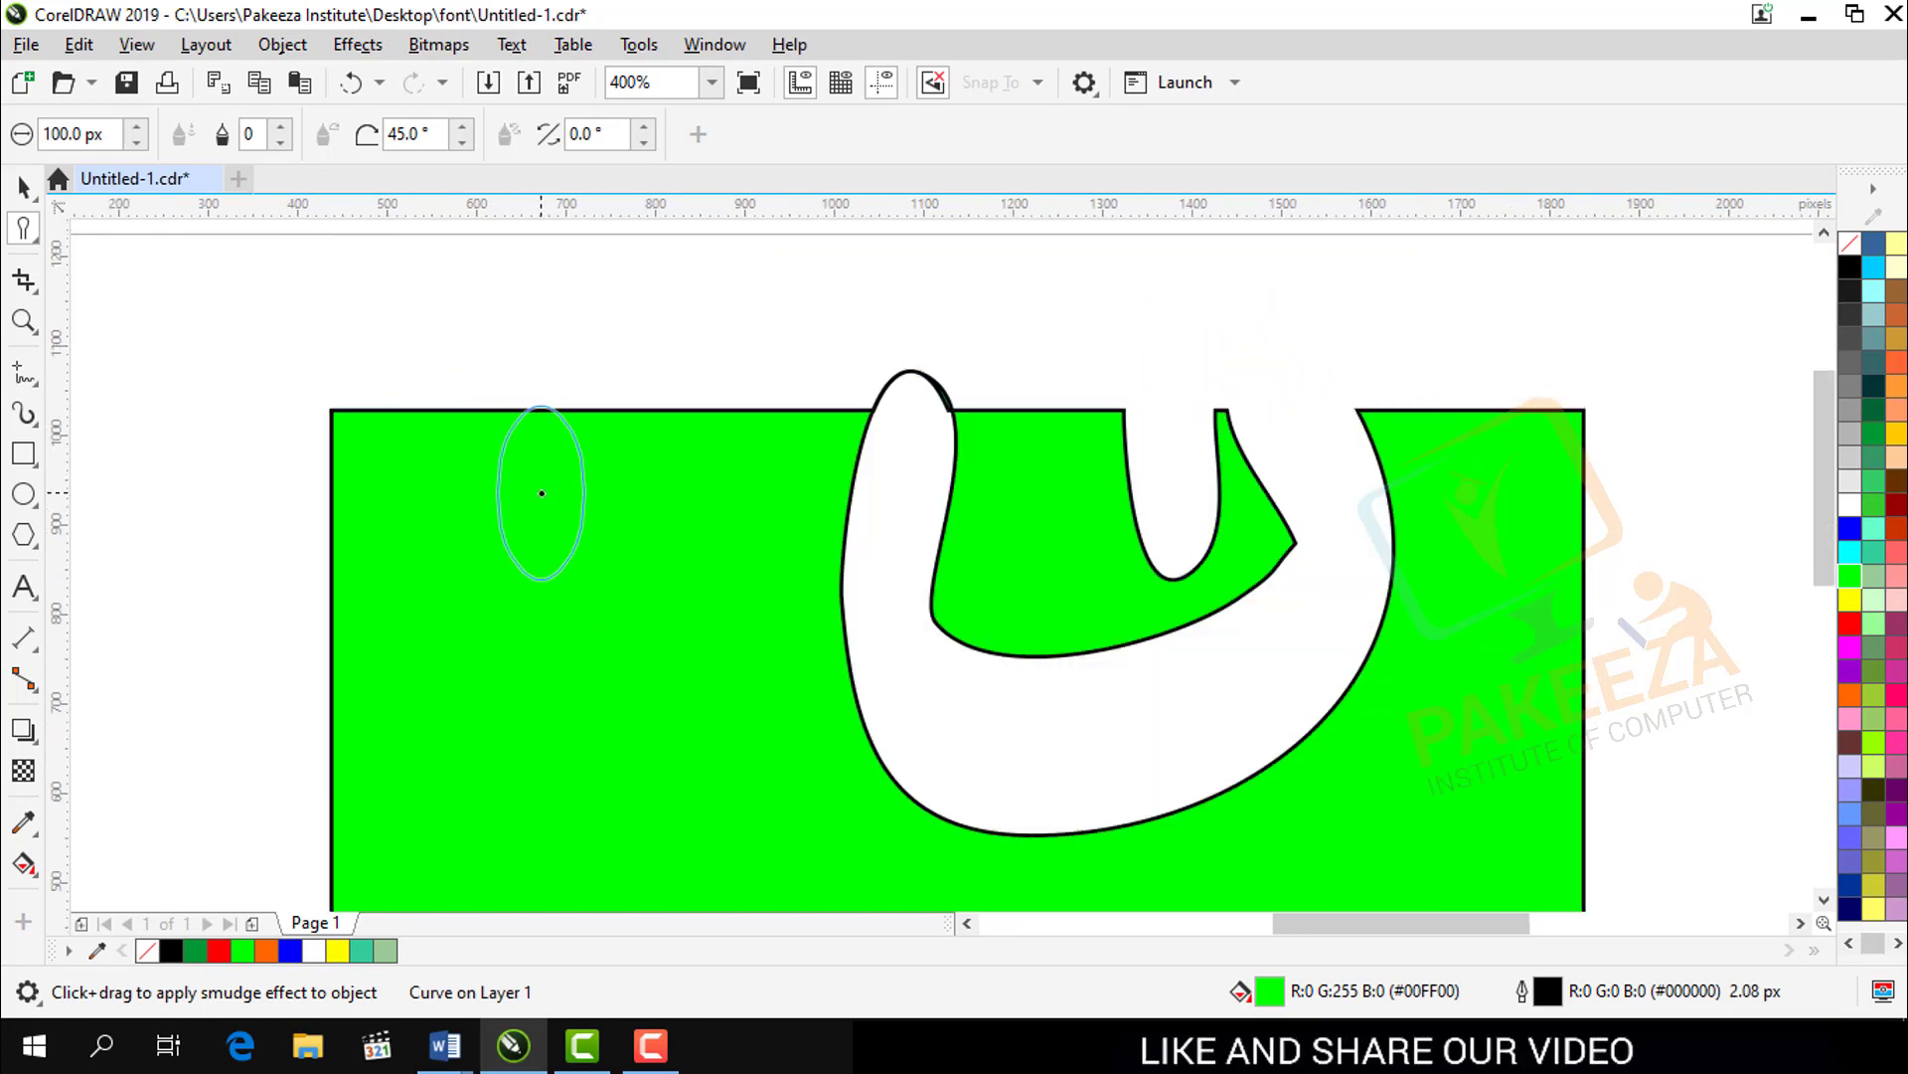
Step: Smudge wavy bands across the green rectangle's middle, lower half and top edge, running out beyond its sides
{"action": "scroll", "coordinate": [533, 490], "scroll_direction": "down", "scroll_amount": 2}
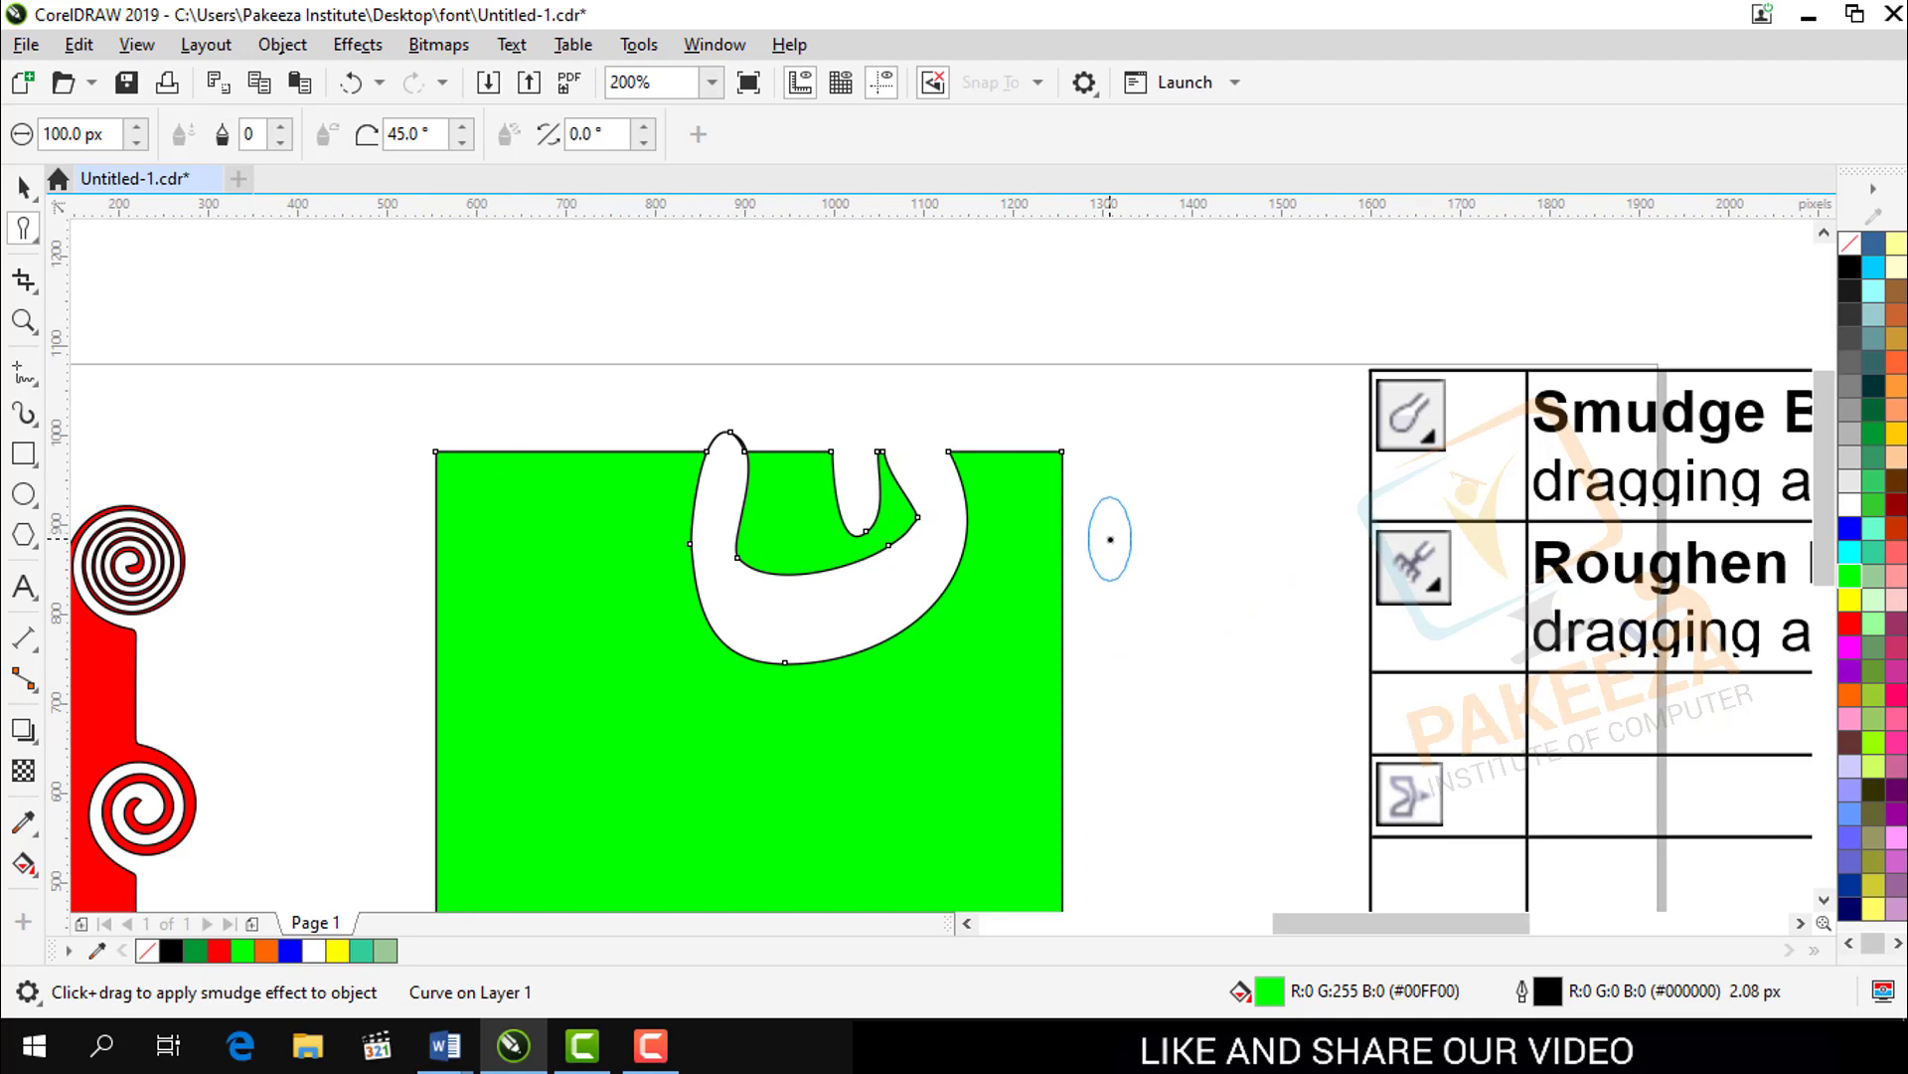
{"action": "mouse_move", "coordinate": [1110, 539]}
{"action": "left_mouse_down"}
{"action": "mouse_move", "coordinate": [1054, 658]}
{"action": "mouse_move", "coordinate": [1037, 651]}
{"action": "mouse_move", "coordinate": [982, 716]}
{"action": "left_mouse_up"}
{"action": "mouse_move", "coordinate": [876, 772]}
{"action": "left_mouse_down"}
{"action": "mouse_move", "coordinate": [595, 738]}
{"action": "mouse_move", "coordinate": [509, 714]}
{"action": "mouse_move", "coordinate": [472, 656]}
{"action": "left_mouse_up"}
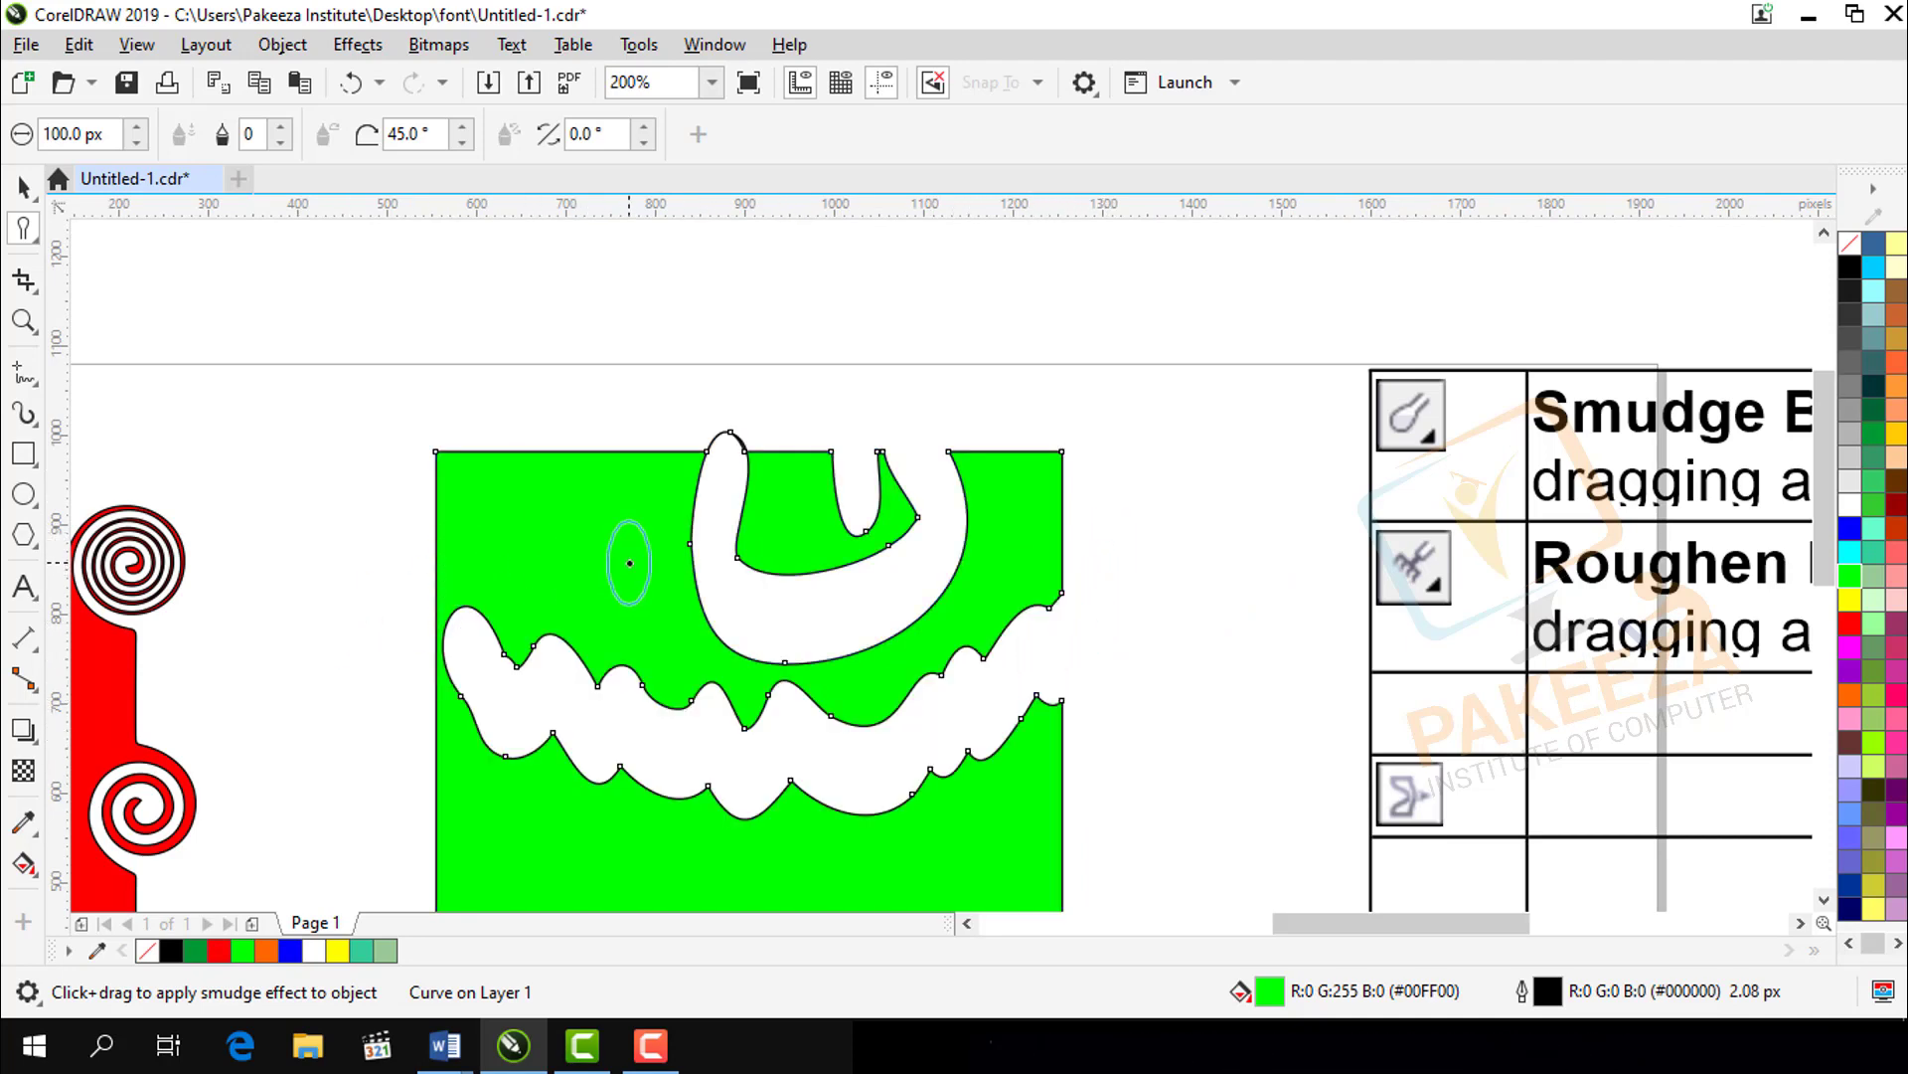
{"action": "scroll", "coordinate": [630, 562], "scroll_direction": "down", "scroll_amount": 2}
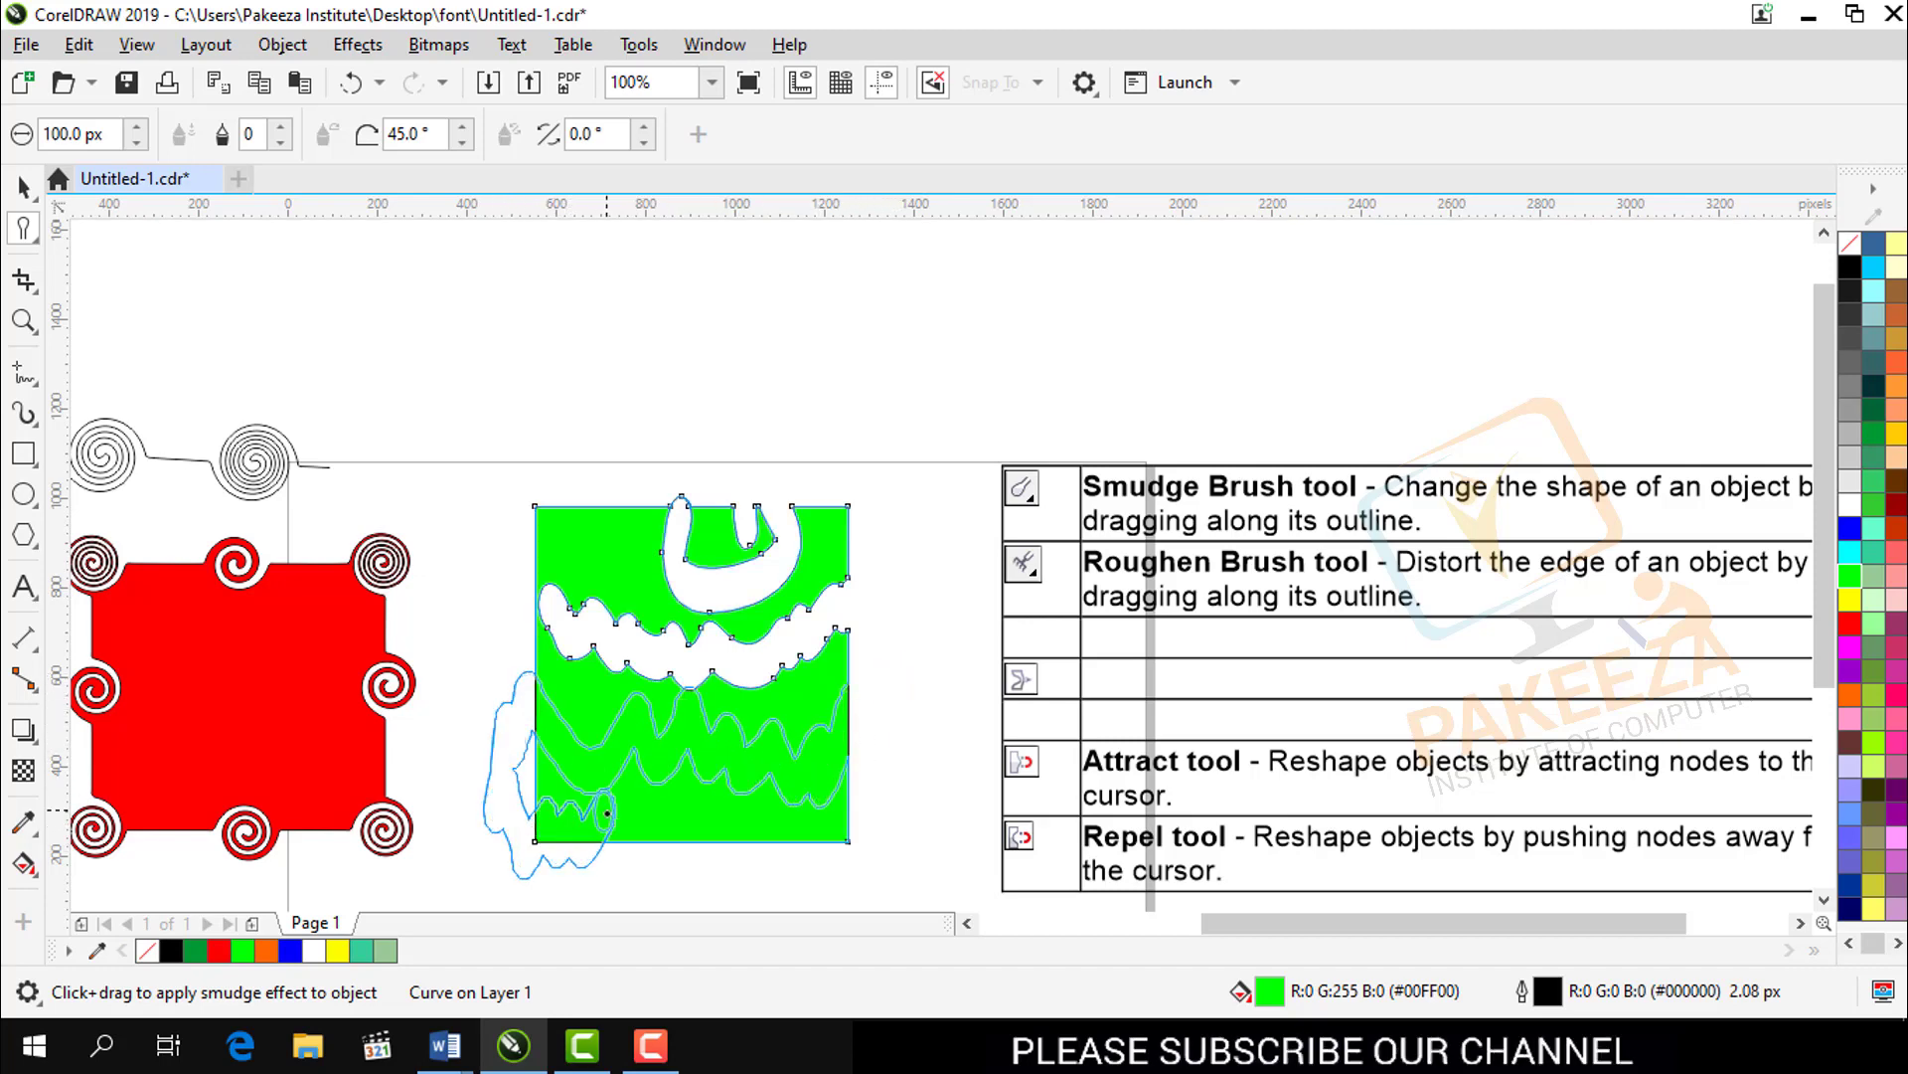
{"action": "mouse_move", "coordinate": [607, 813]}
{"action": "left_mouse_down"}
{"action": "mouse_move", "coordinate": [920, 753]}
{"action": "mouse_move", "coordinate": [786, 751]}
{"action": "mouse_move", "coordinate": [694, 695]}
{"action": "mouse_move", "coordinate": [589, 740]}
{"action": "left_mouse_up"}
{"action": "left_click_drag", "start_coordinate": [557, 536], "coordinate": [639, 499]}
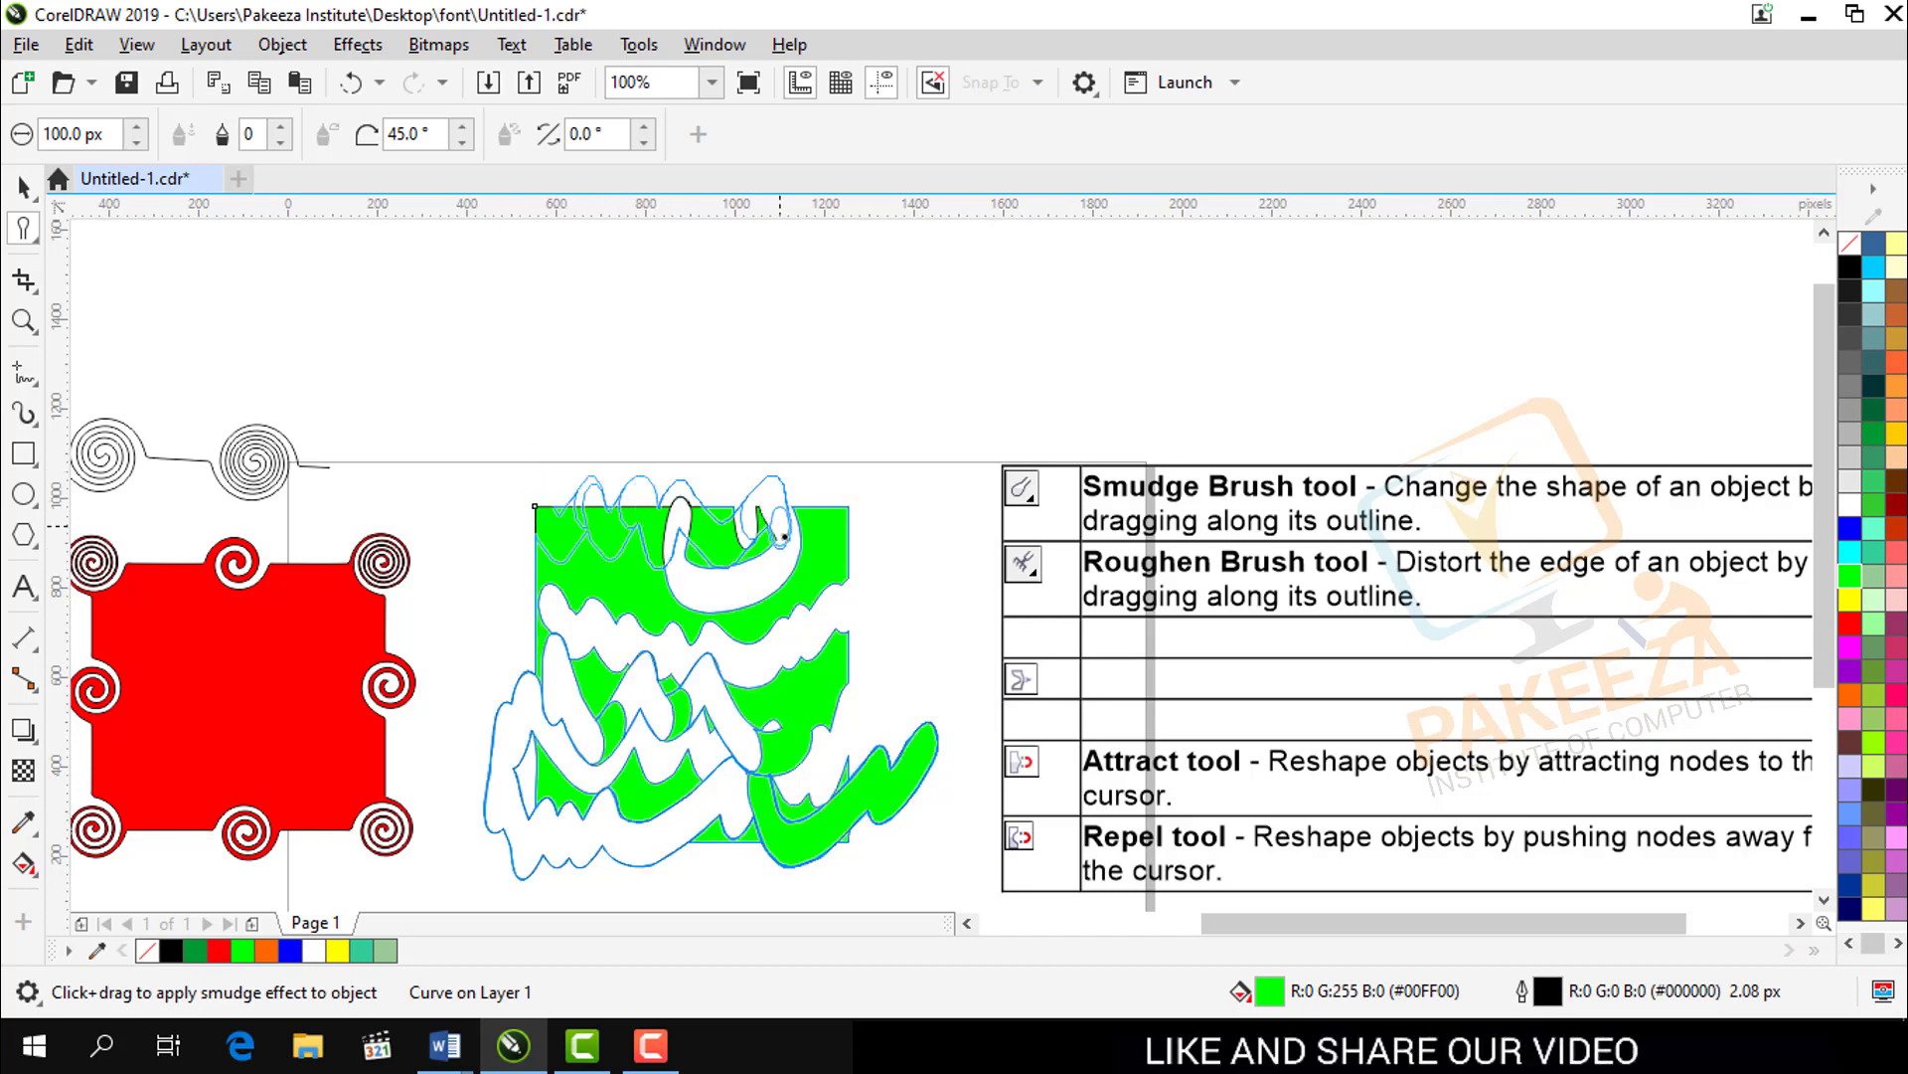
{"action": "left_click_drag", "start_coordinate": [784, 537], "coordinate": [934, 497]}
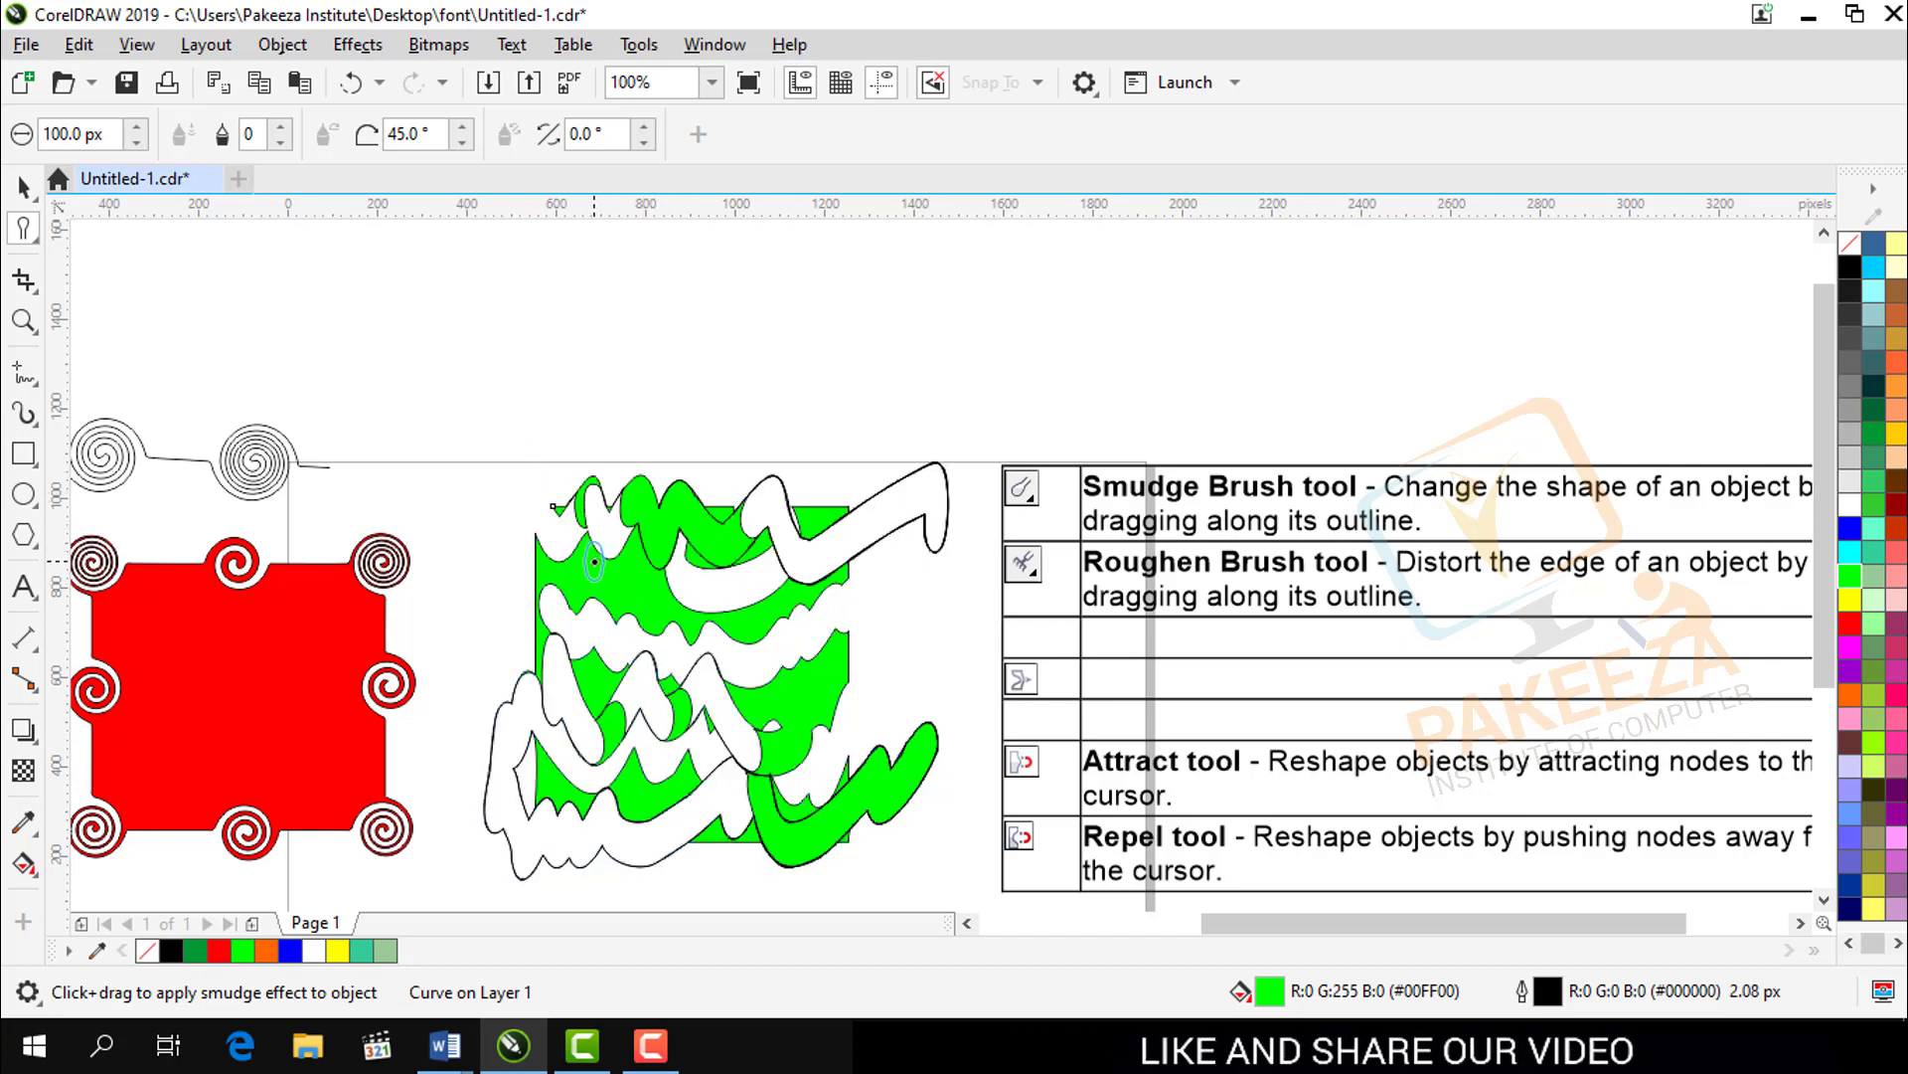
Step: Delete the smudged green shape and draw an unfilled rectangle about 653 by 694 px in its place
{"action": "key", "text": "Delete"}
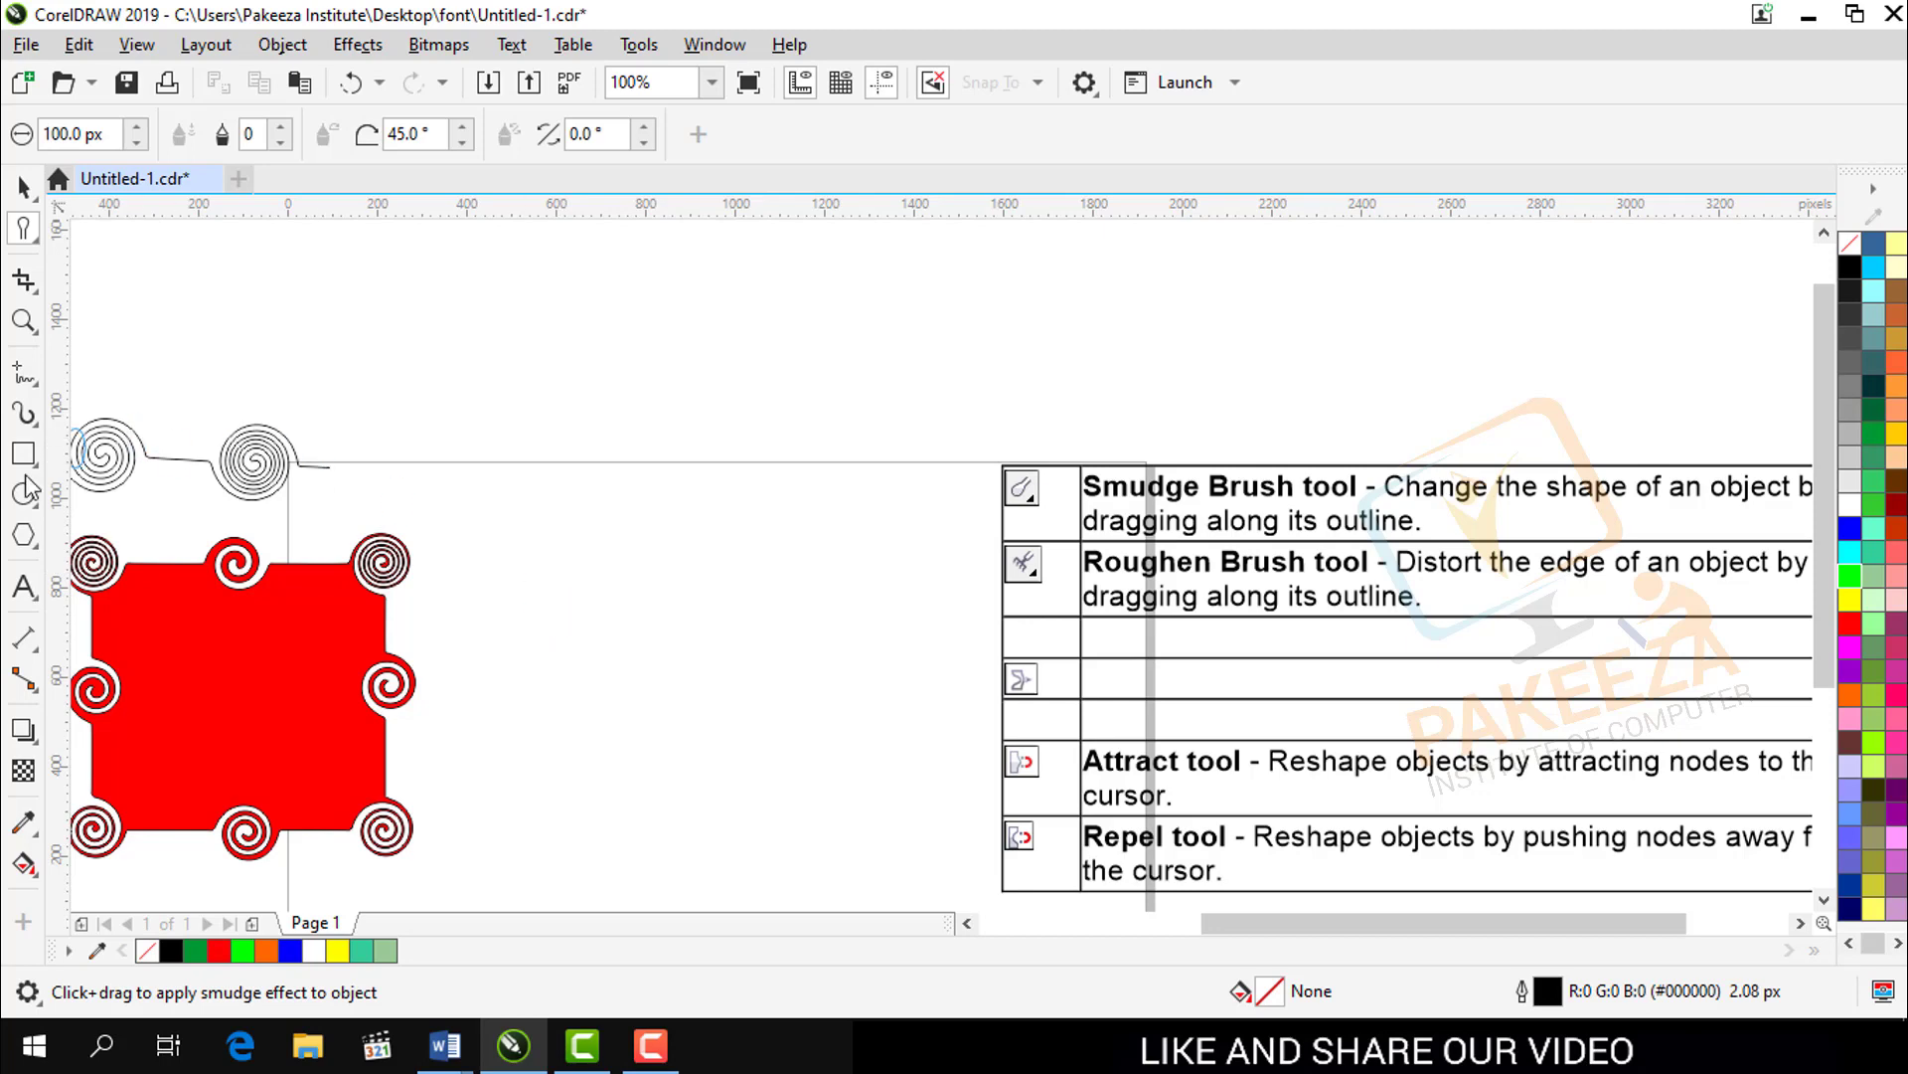
{"action": "left_click", "coordinate": [23, 453]}
{"action": "mouse_move", "coordinate": [562, 518]}
{"action": "left_mouse_down"}
{"action": "mouse_move", "coordinate": [839, 774]}
{"action": "mouse_move", "coordinate": [855, 827]}
{"action": "left_mouse_up"}
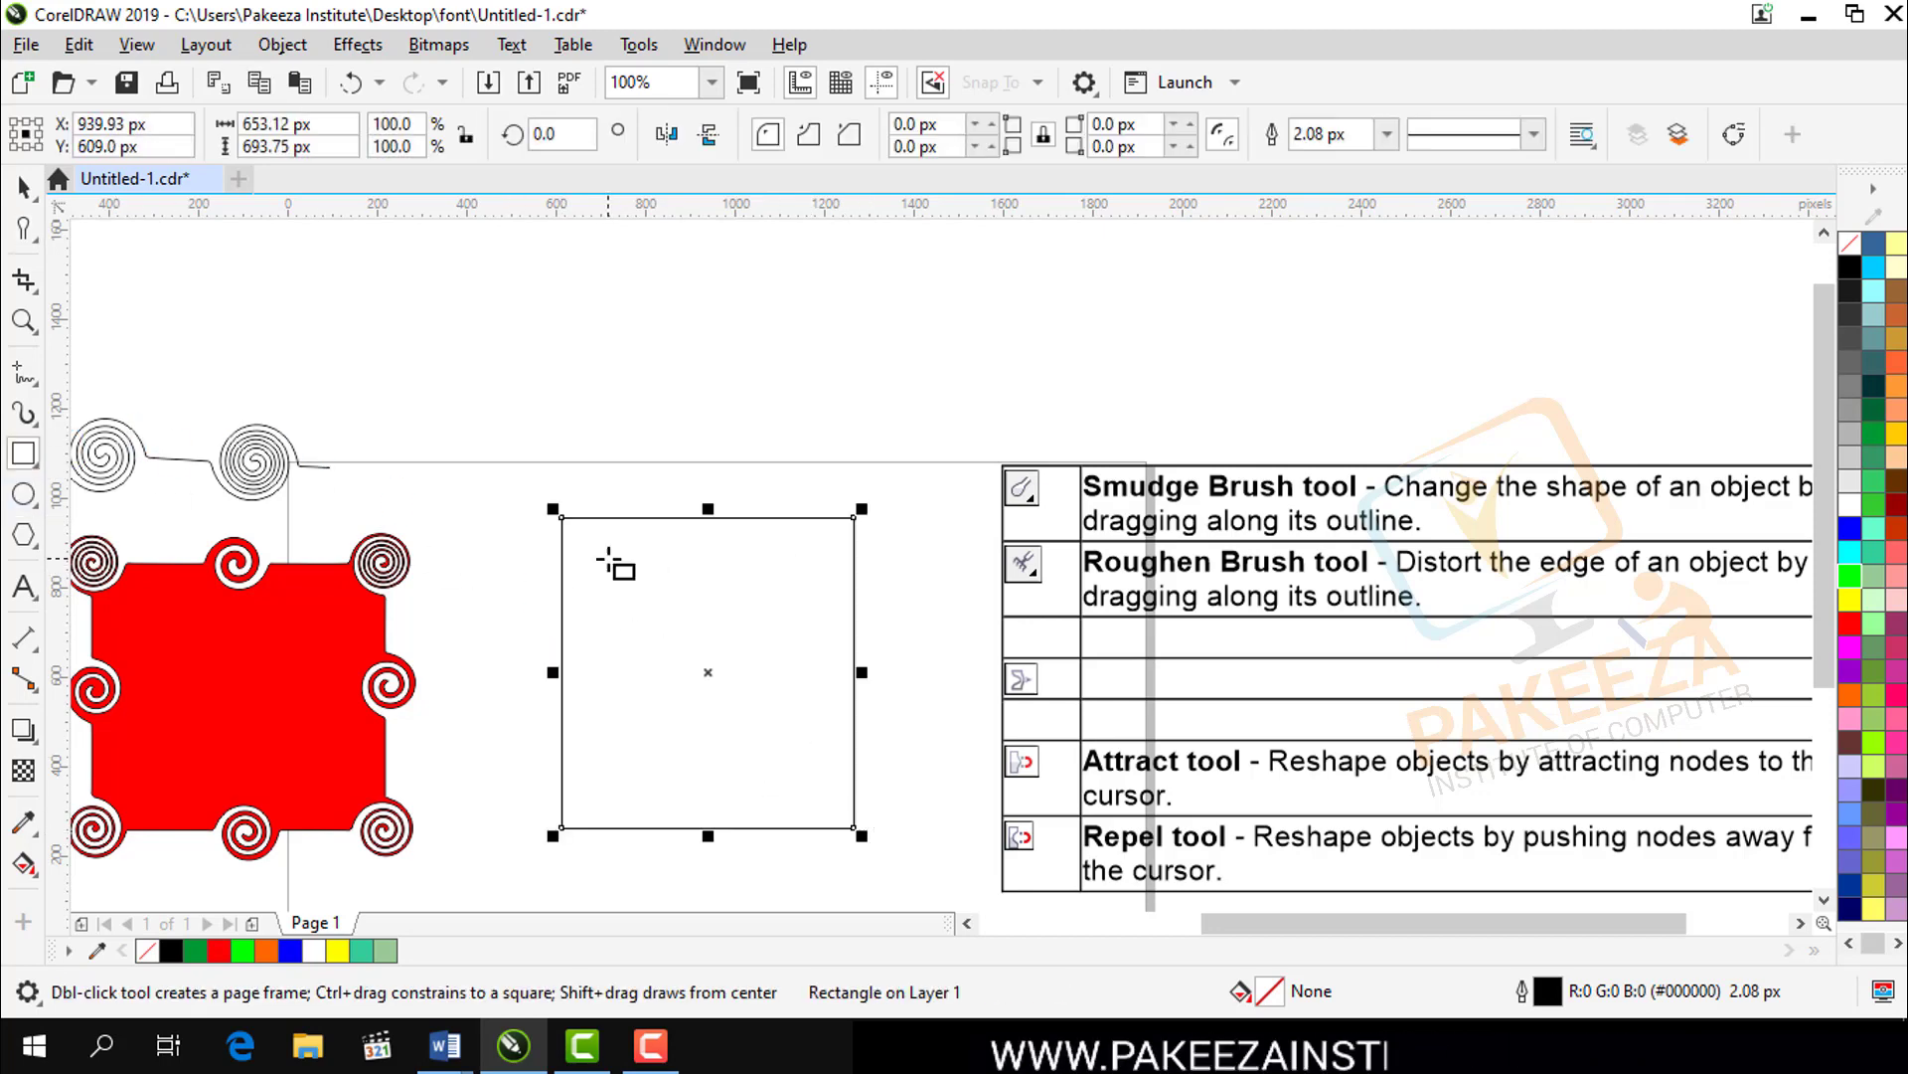
Step: Switch to the Smudge tool and set its dryout to 9
{"action": "left_click", "coordinate": [23, 230]}
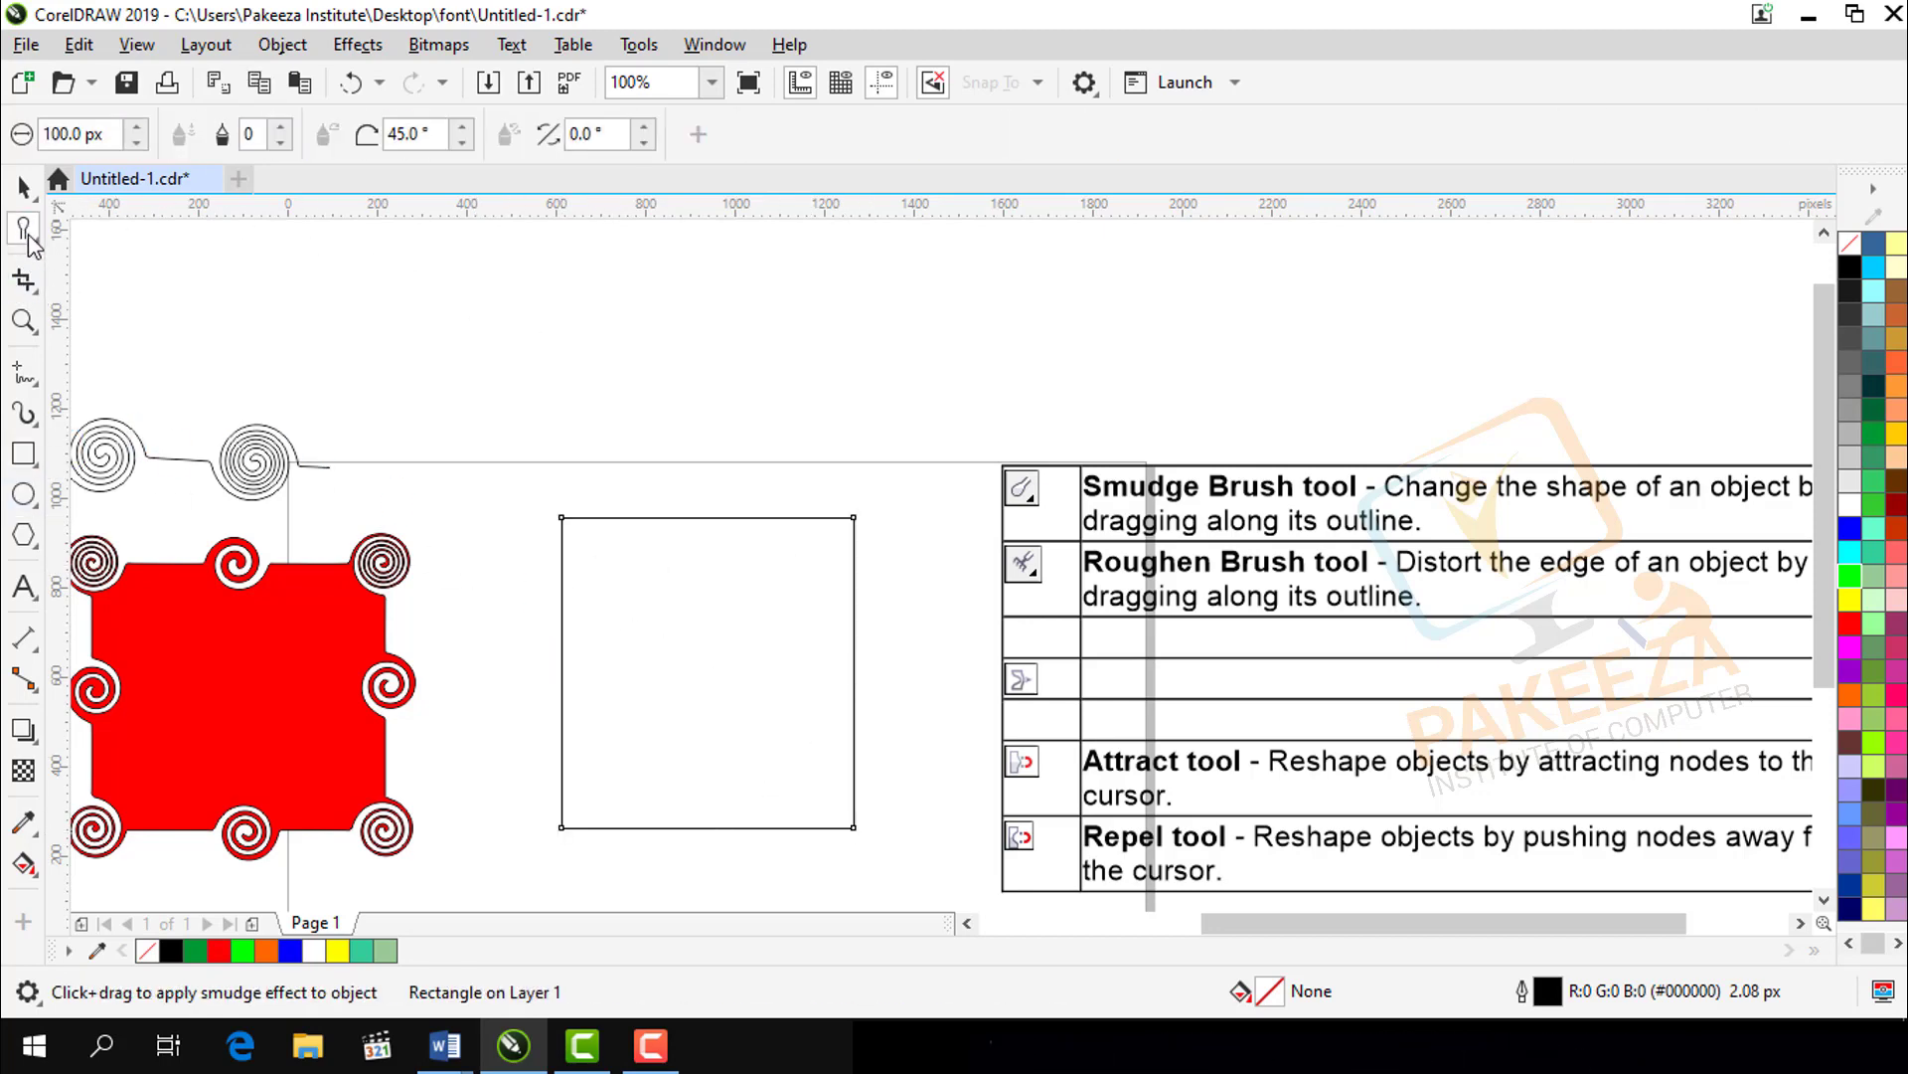
{"action": "left_click", "coordinate": [24, 237]}
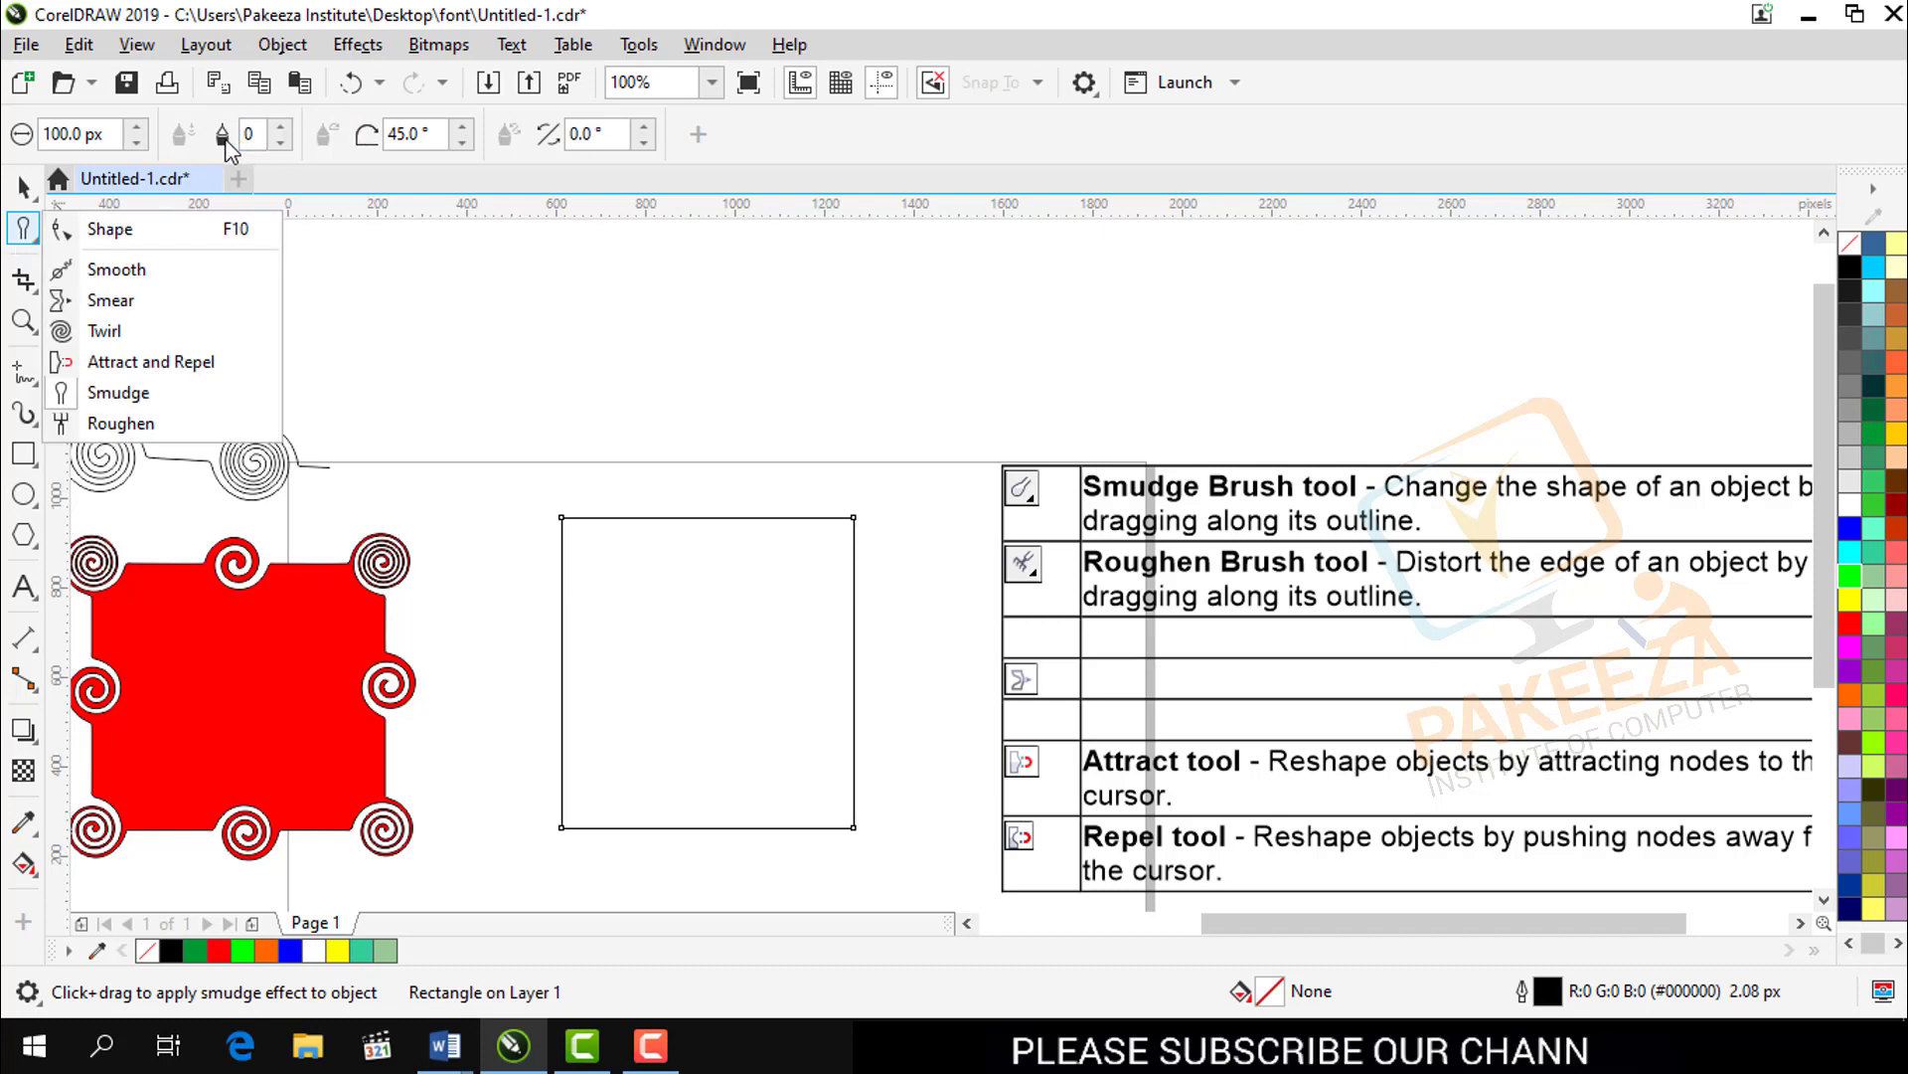
{"action": "left_click", "coordinate": [284, 128]}
{"action": "left_click", "coordinate": [283, 129]}
{"action": "left_click", "coordinate": [284, 128]}
{"action": "left_click", "coordinate": [284, 128]}
{"action": "left_click", "coordinate": [283, 129]}
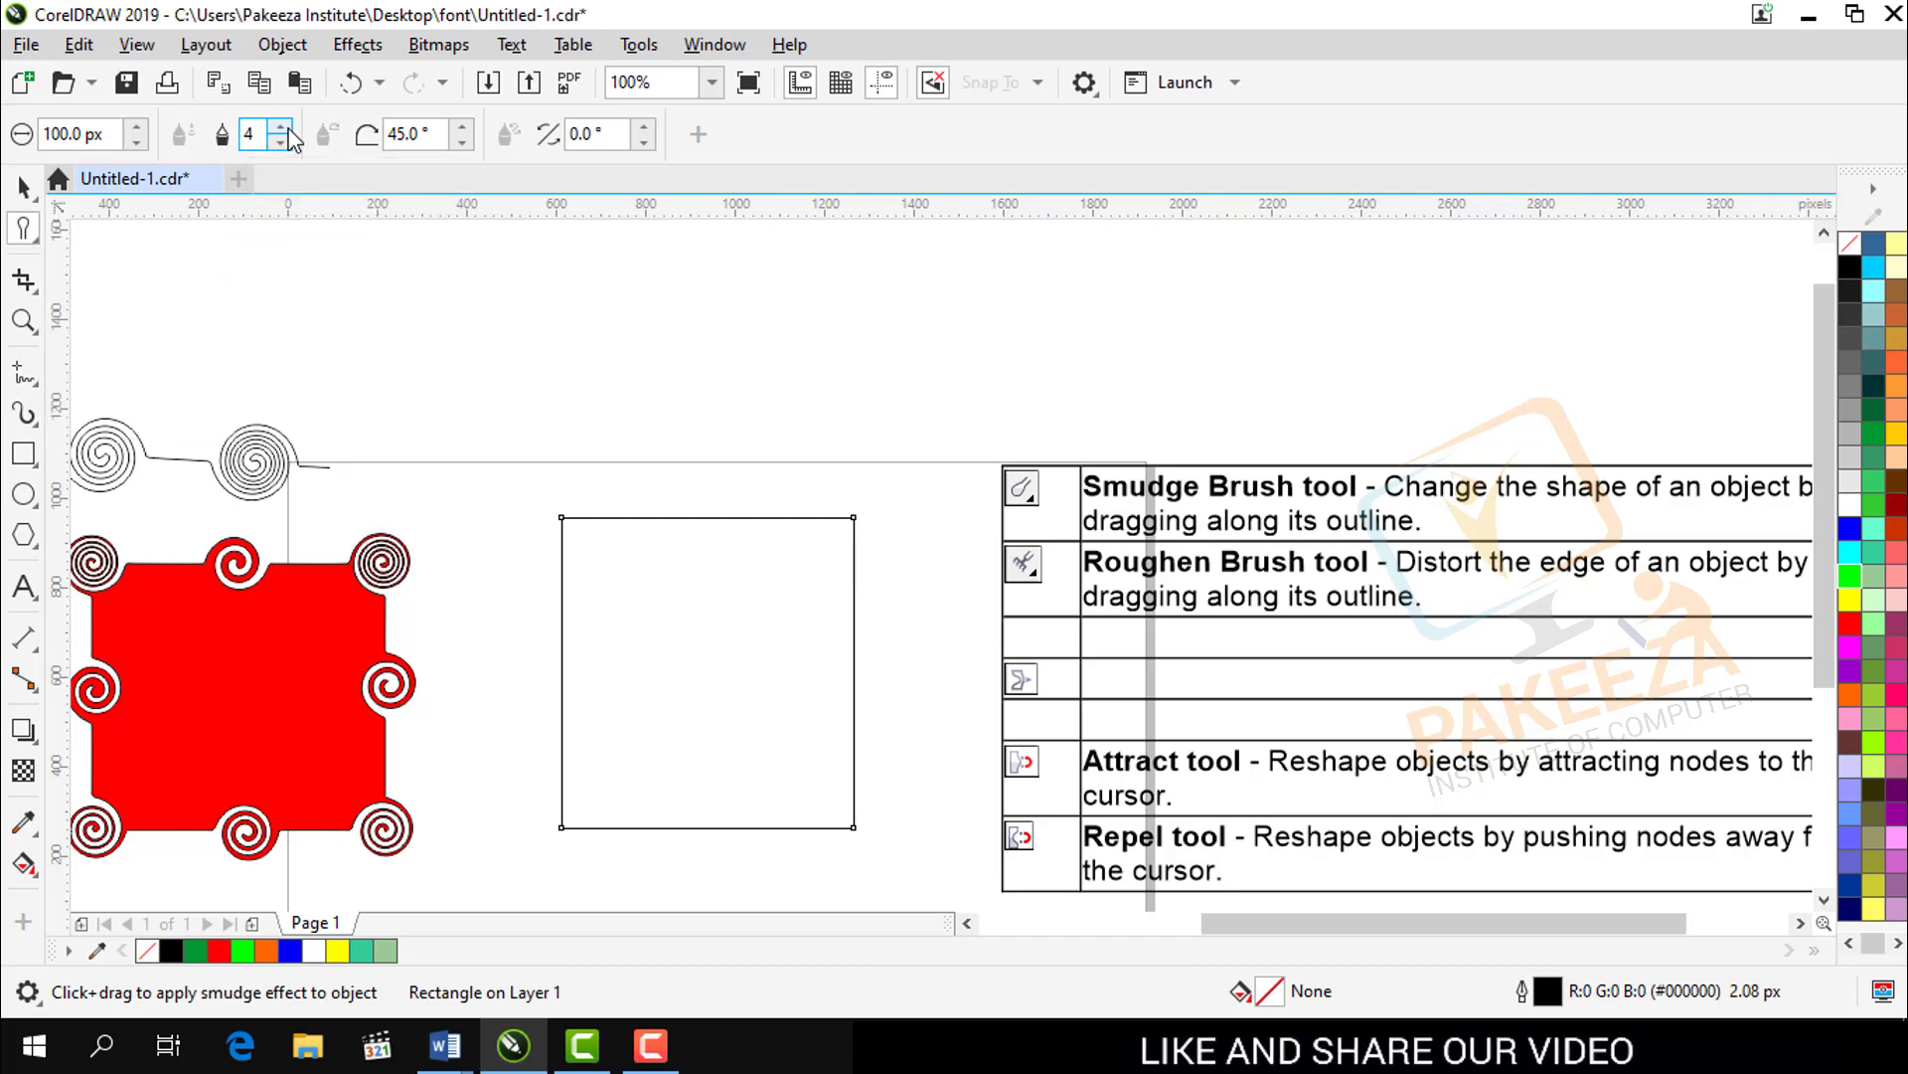
{"action": "left_click", "coordinate": [284, 128]}
{"action": "left_click", "coordinate": [285, 128]}
{"action": "left_click", "coordinate": [284, 128]}
{"action": "left_click", "coordinate": [285, 128]}
{"action": "left_click", "coordinate": [284, 129]}
Step: Smudge short tapering strokes on the rectangle's top, left and right edges and fill it with bright green (#00FF00)
{"action": "left_click_drag", "start_coordinate": [566, 518], "coordinate": [711, 550]}
{"action": "left_click_drag", "start_coordinate": [817, 518], "coordinate": [784, 547]}
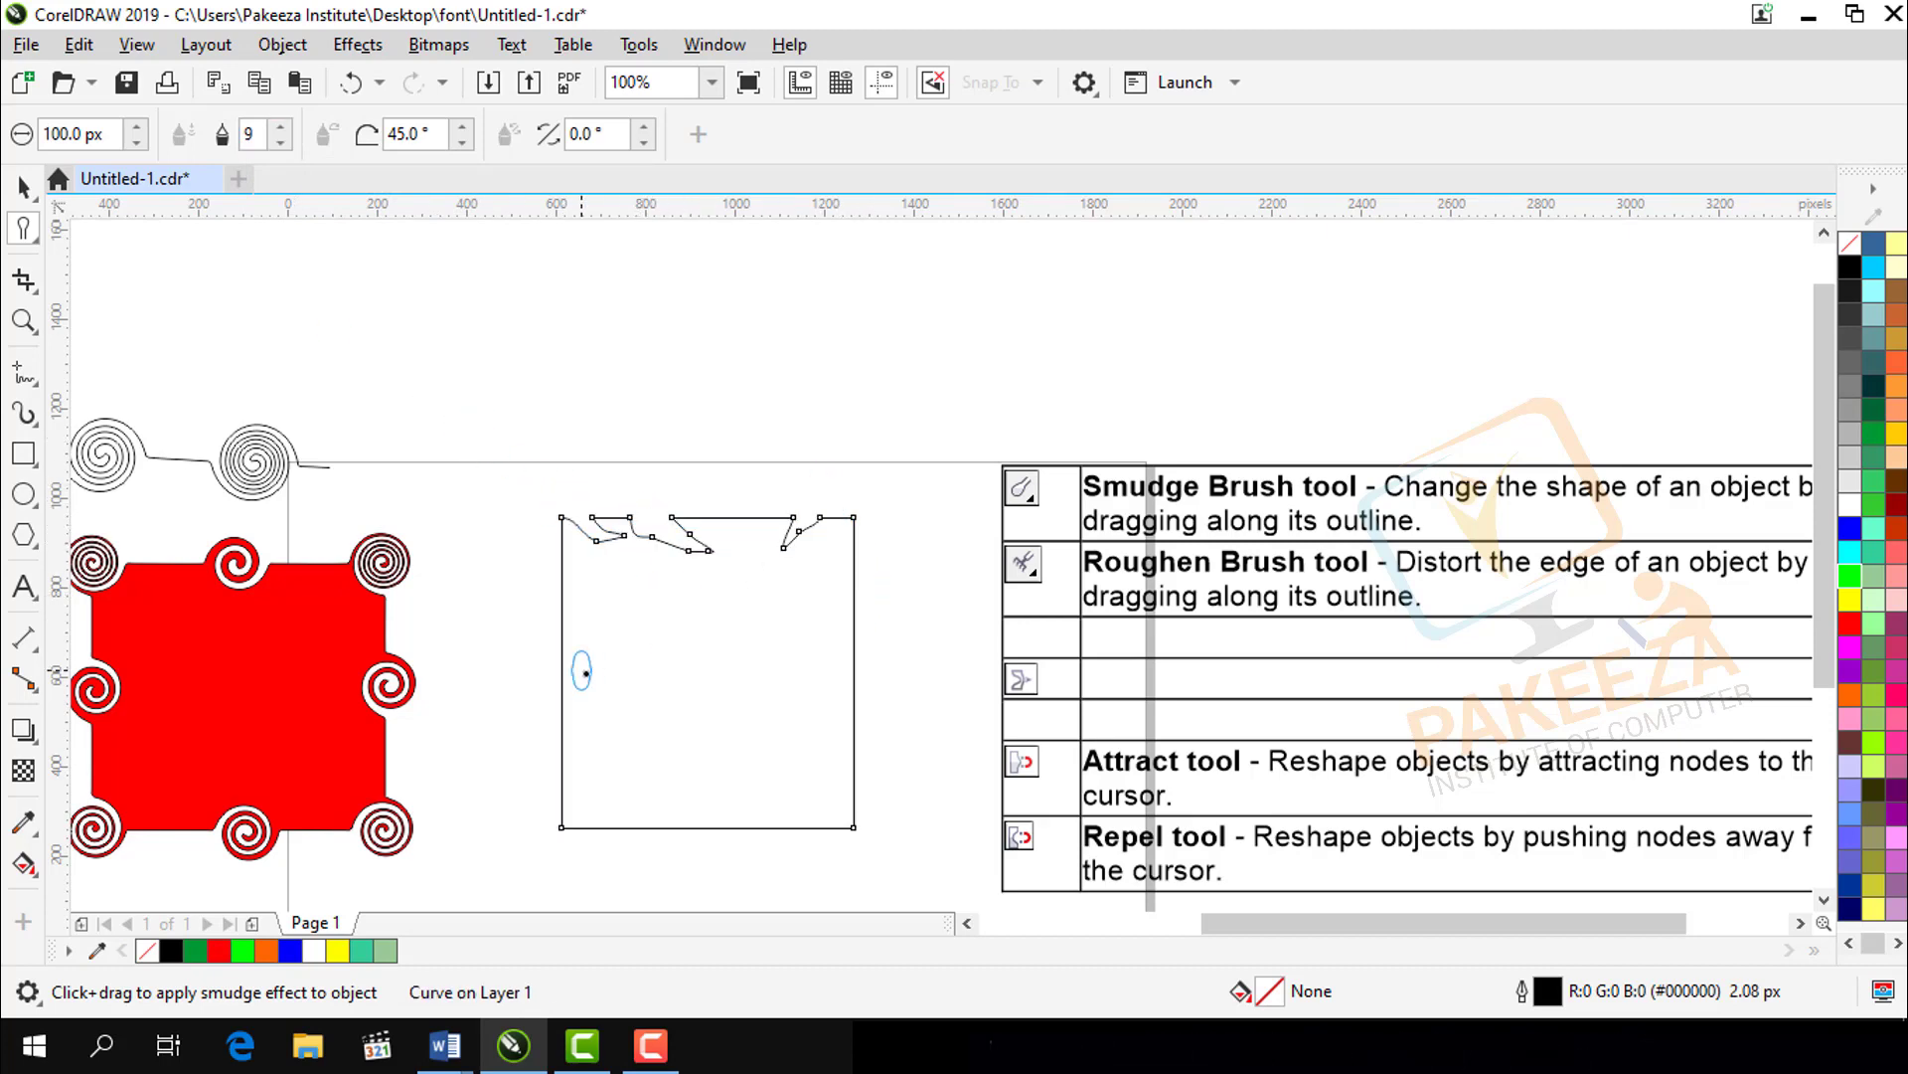
{"action": "left_click_drag", "start_coordinate": [542, 603], "coordinate": [624, 614]}
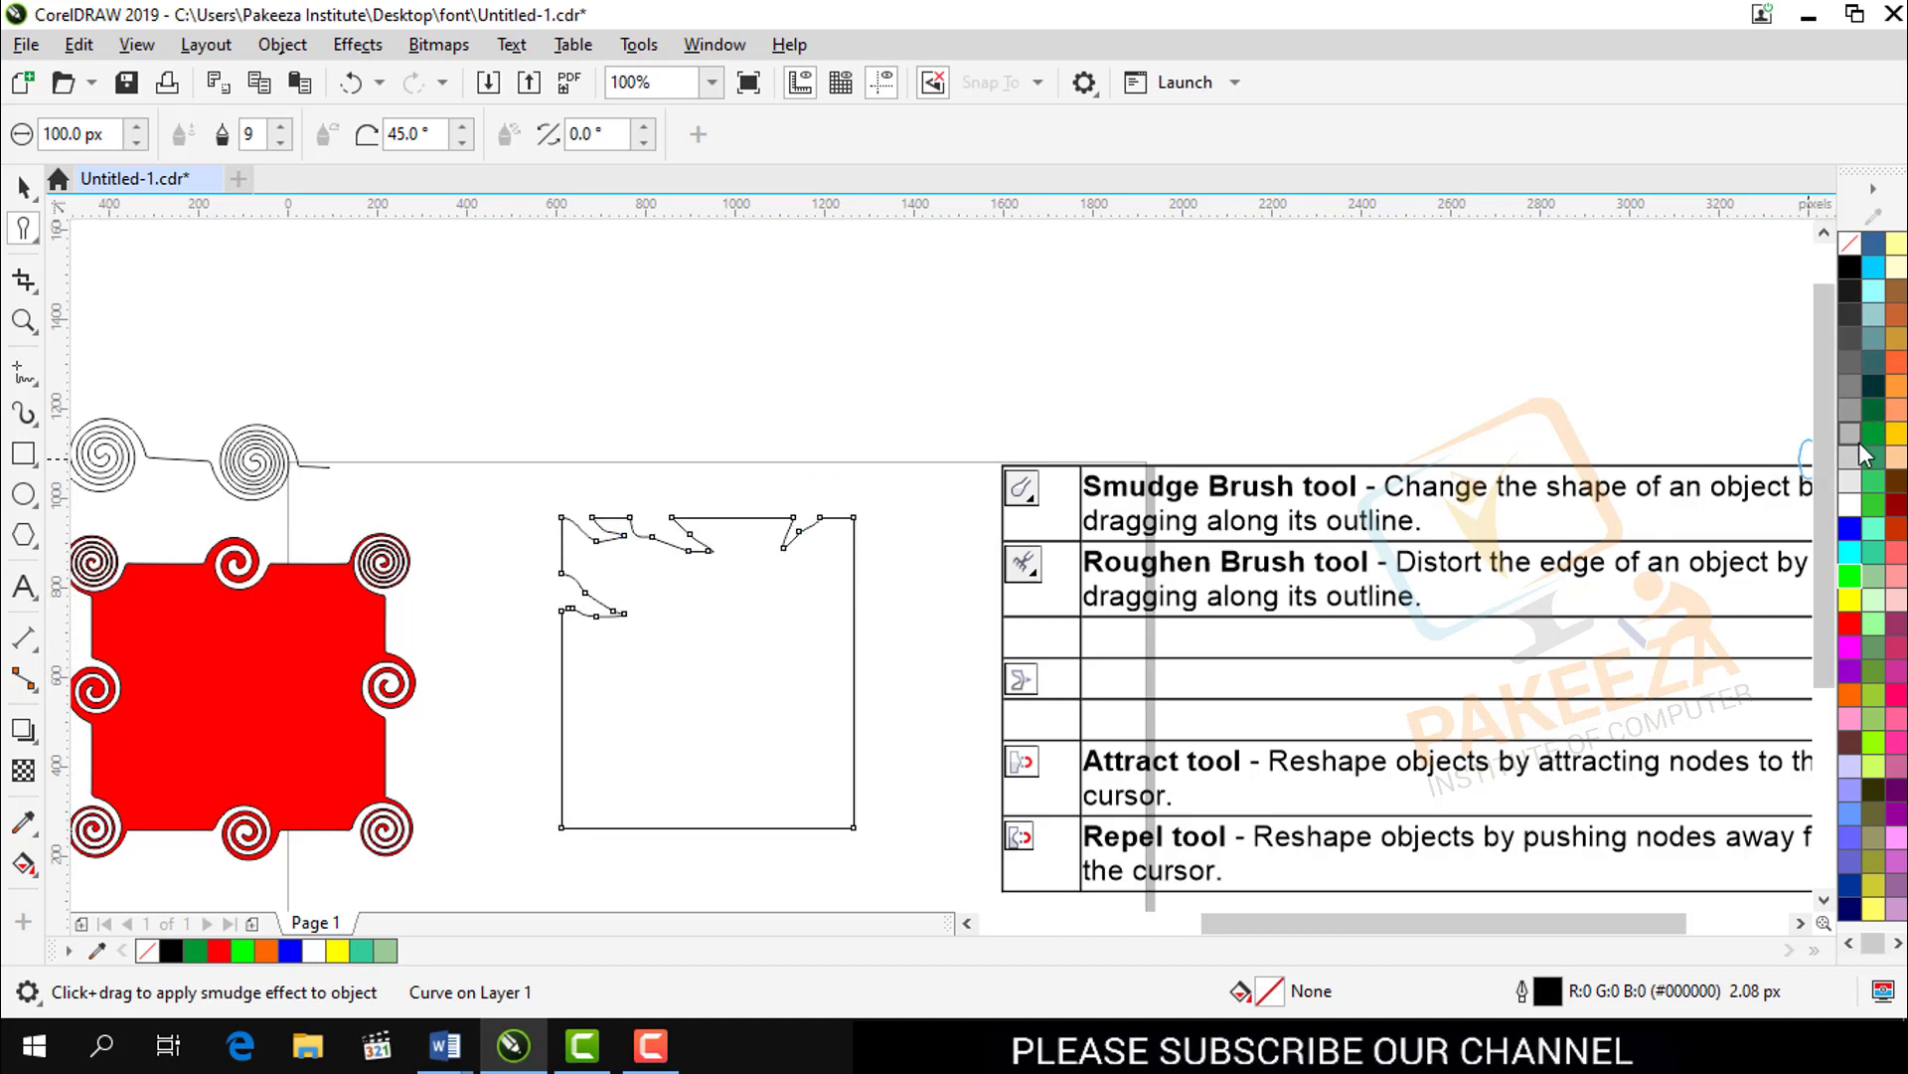
{"action": "left_click", "coordinate": [1850, 574]}
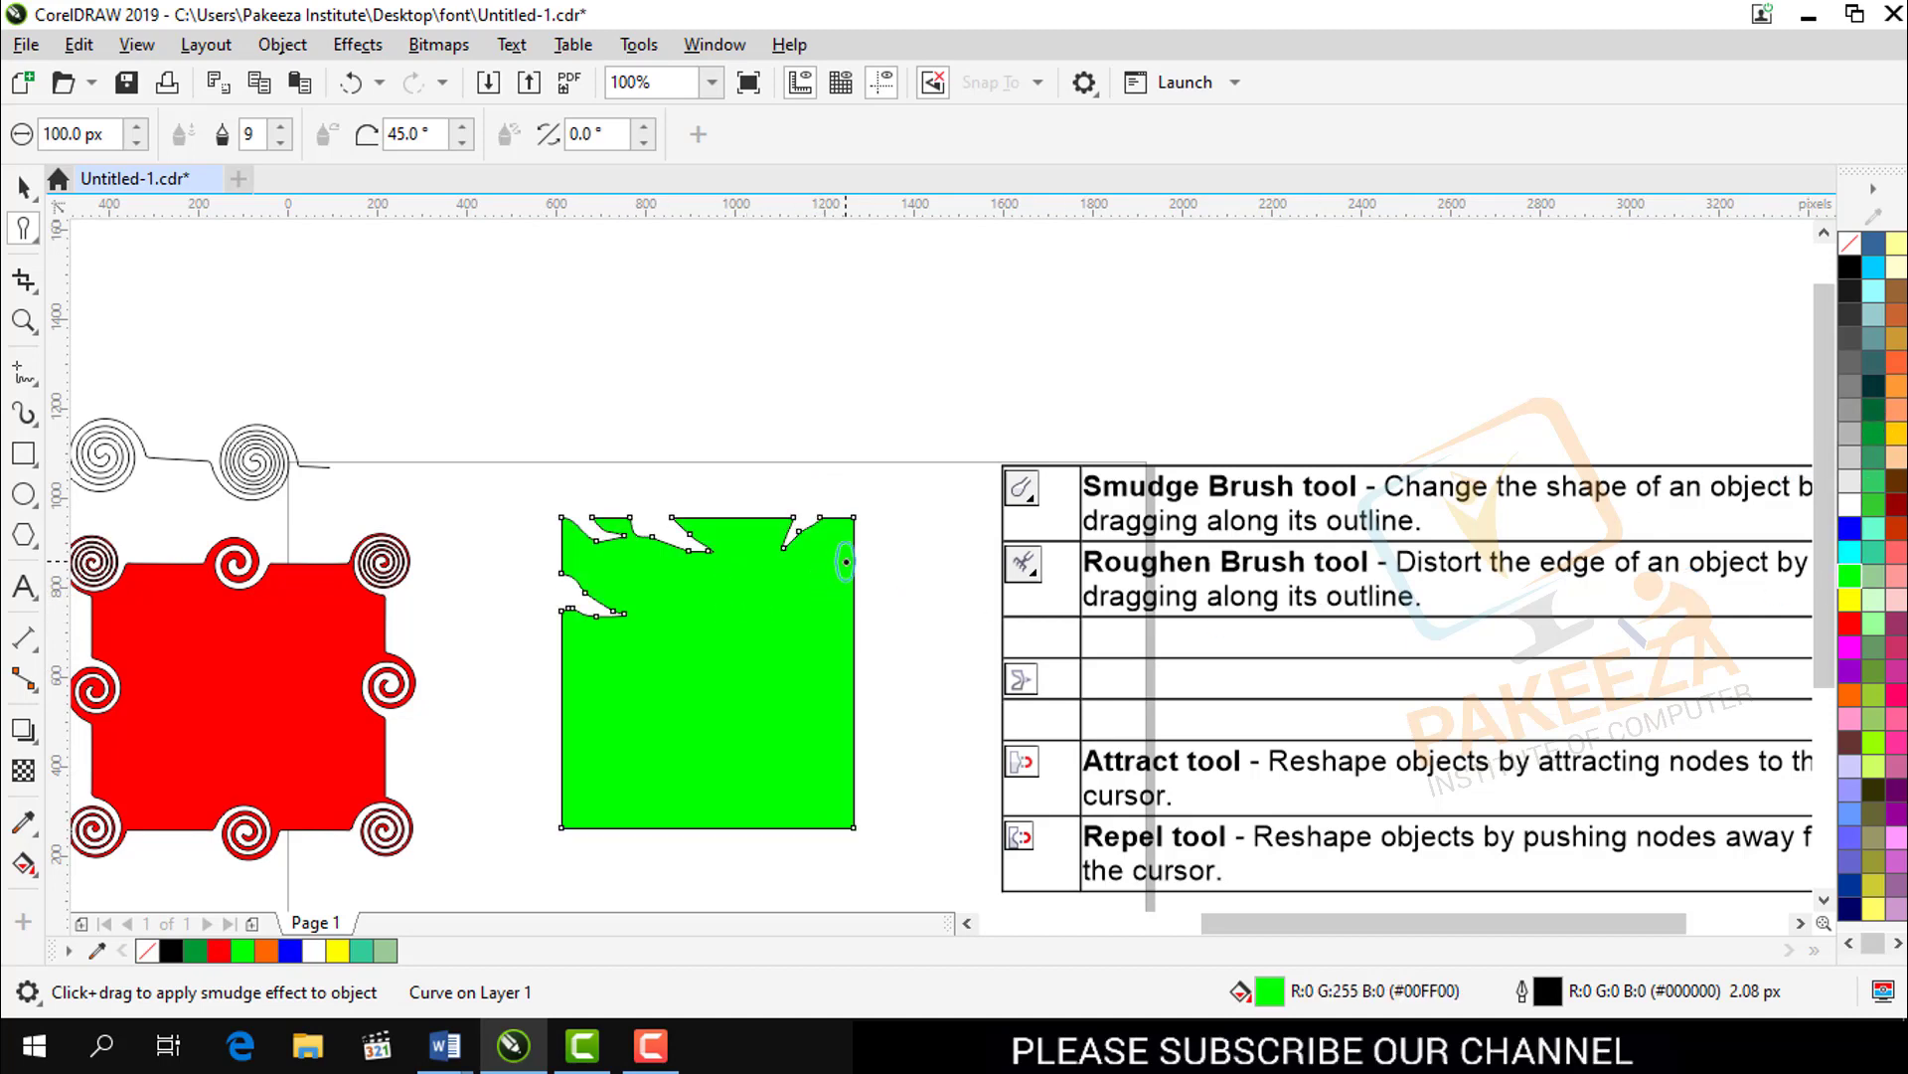
{"action": "left_click_drag", "start_coordinate": [853, 556], "coordinate": [847, 664]}
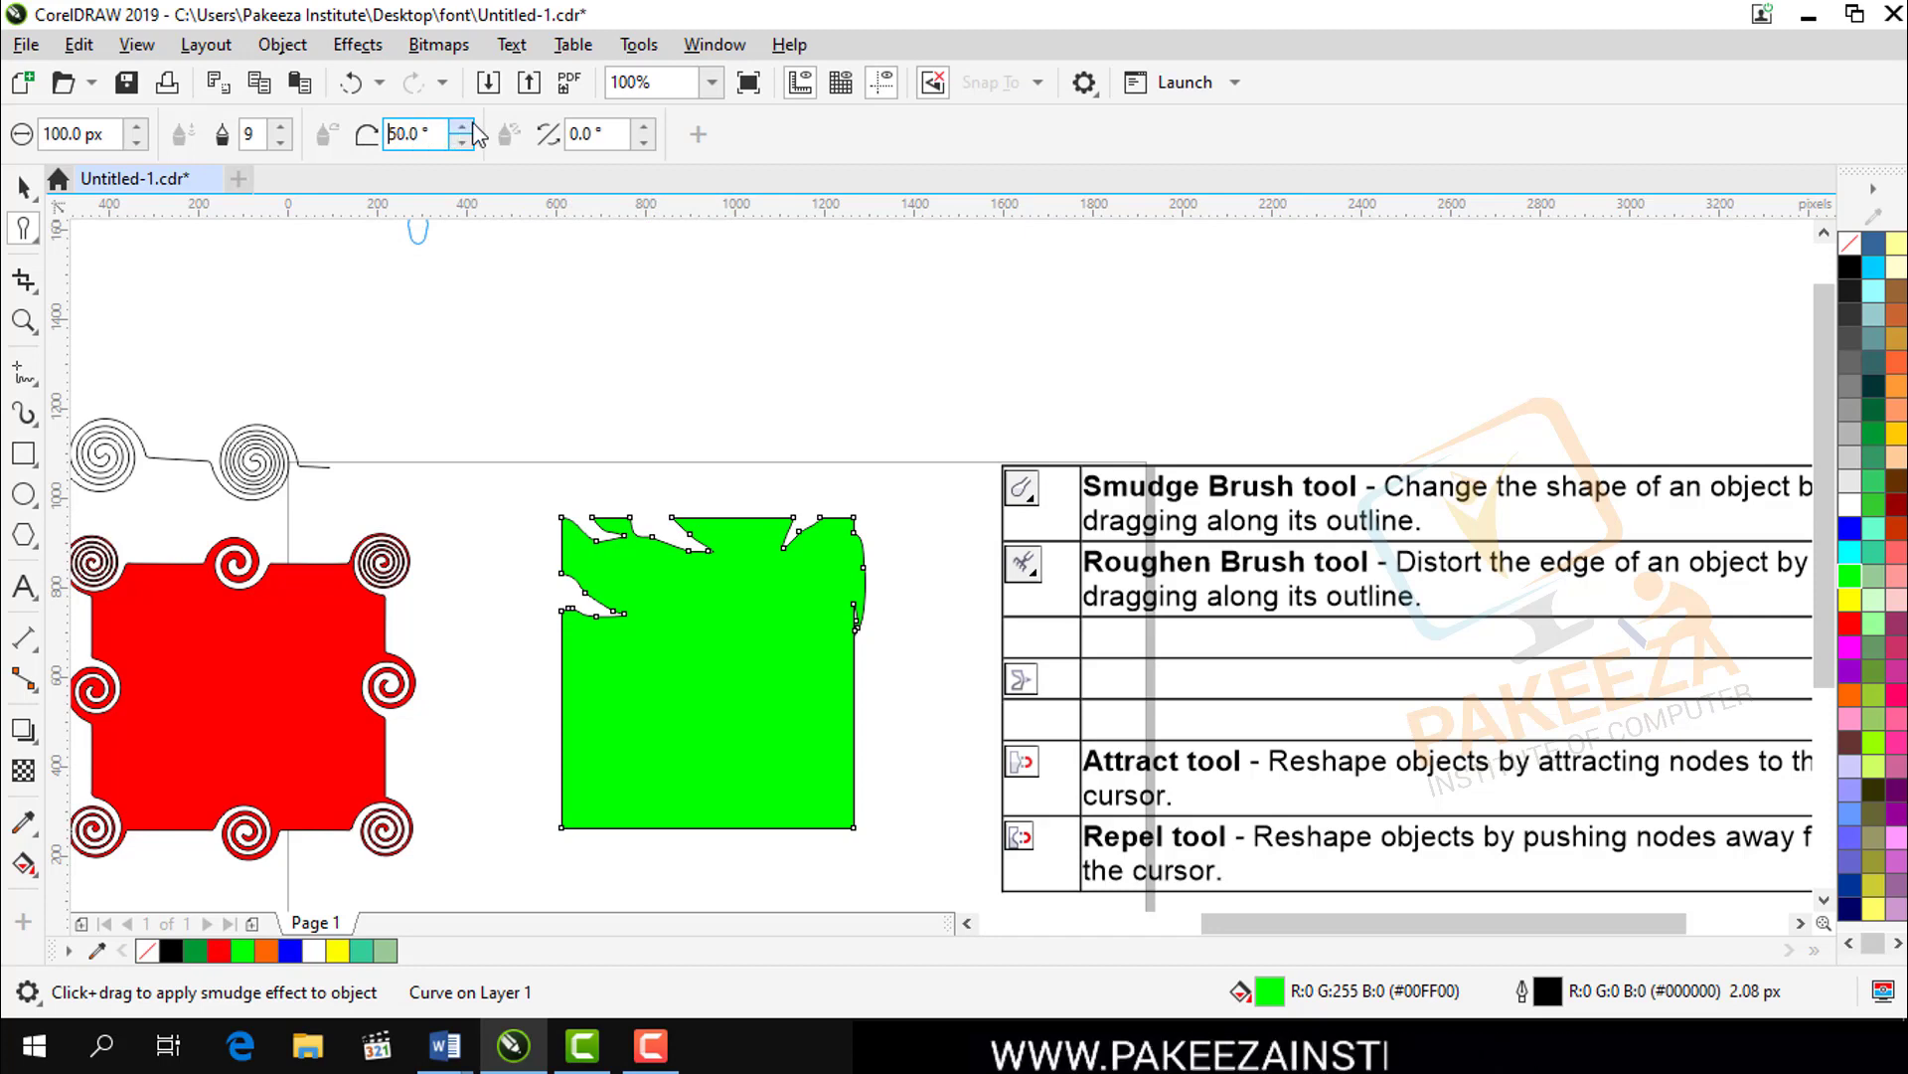
Step: Set the Smudge tilt to 53° and smudge notches into the shape's left, bottom and right edges, using a 5° bearing angle for the last
{"action": "left_click", "coordinate": [462, 128]}
{"action": "left_click_drag", "start_coordinate": [509, 668], "coordinate": [568, 686]}
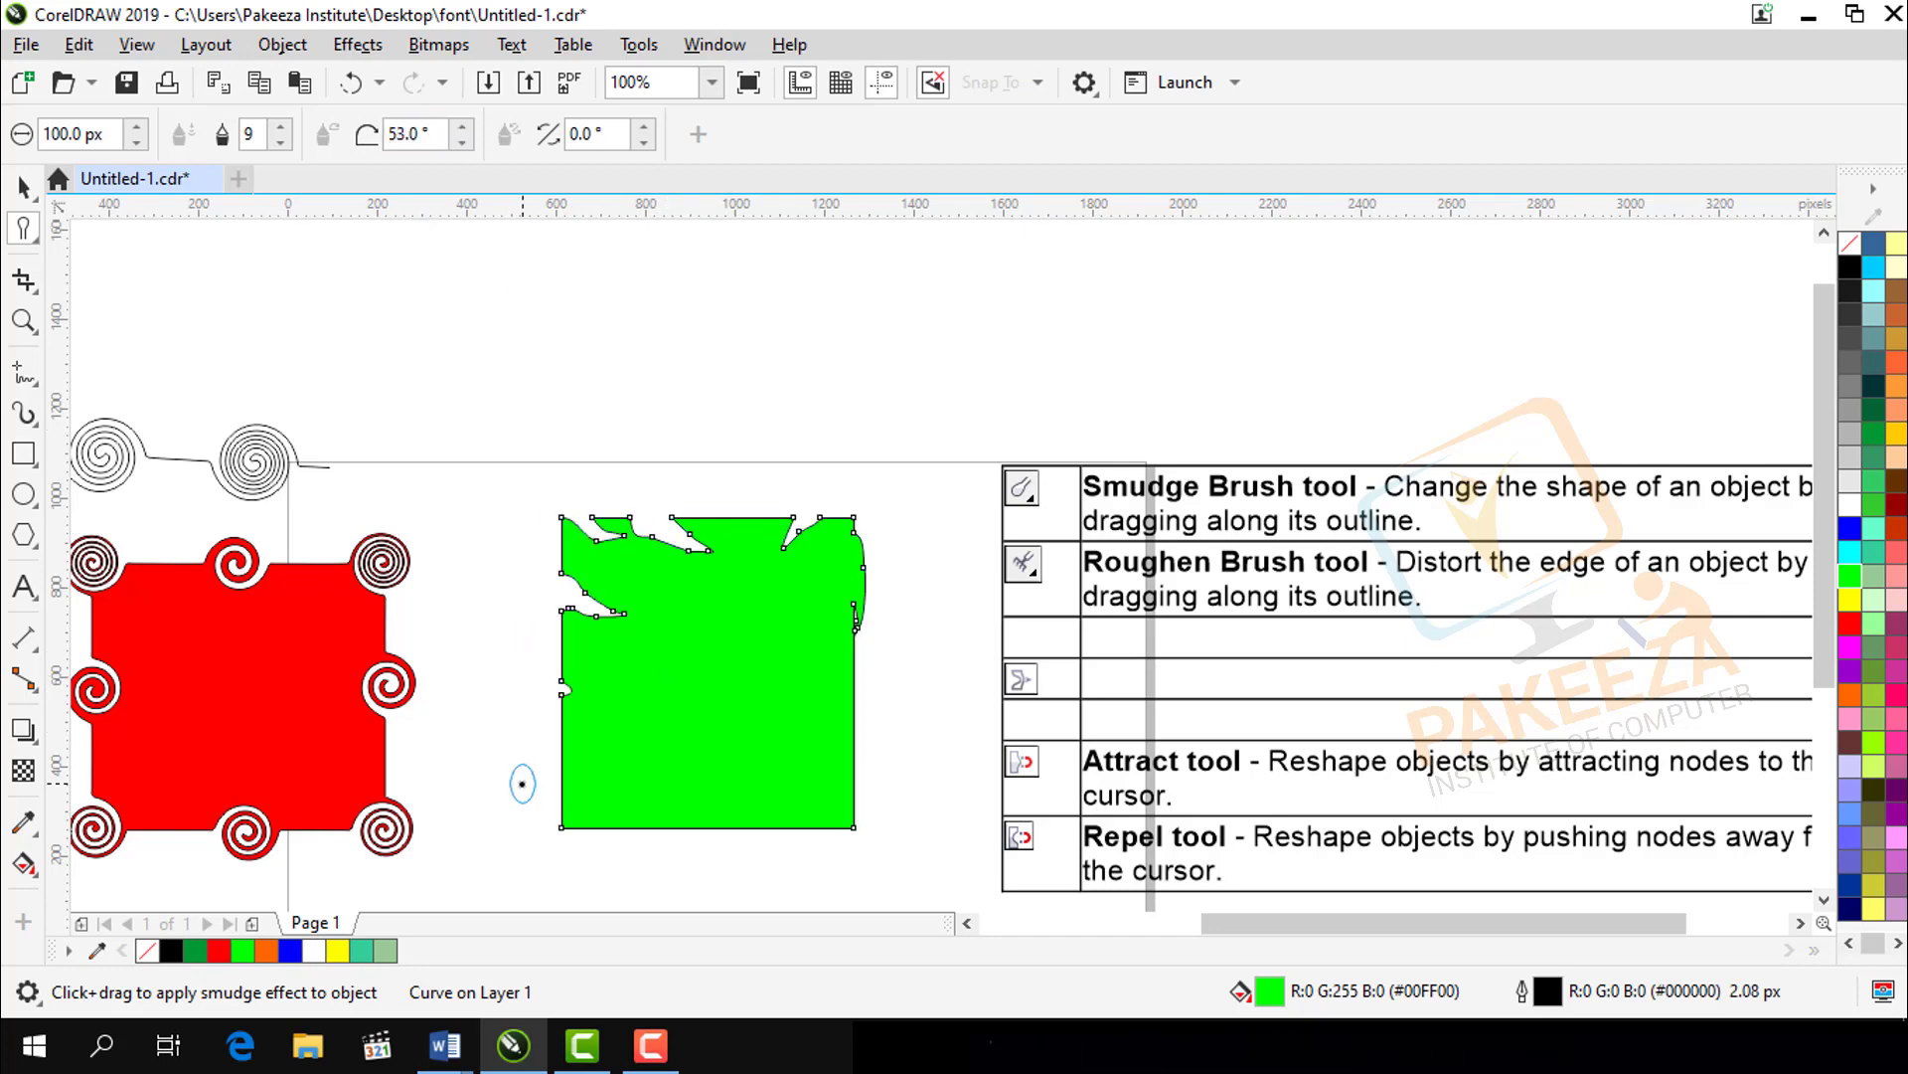
{"action": "left_click_drag", "start_coordinate": [520, 779], "coordinate": [580, 723]}
{"action": "left_click_drag", "start_coordinate": [567, 793], "coordinate": [599, 762]}
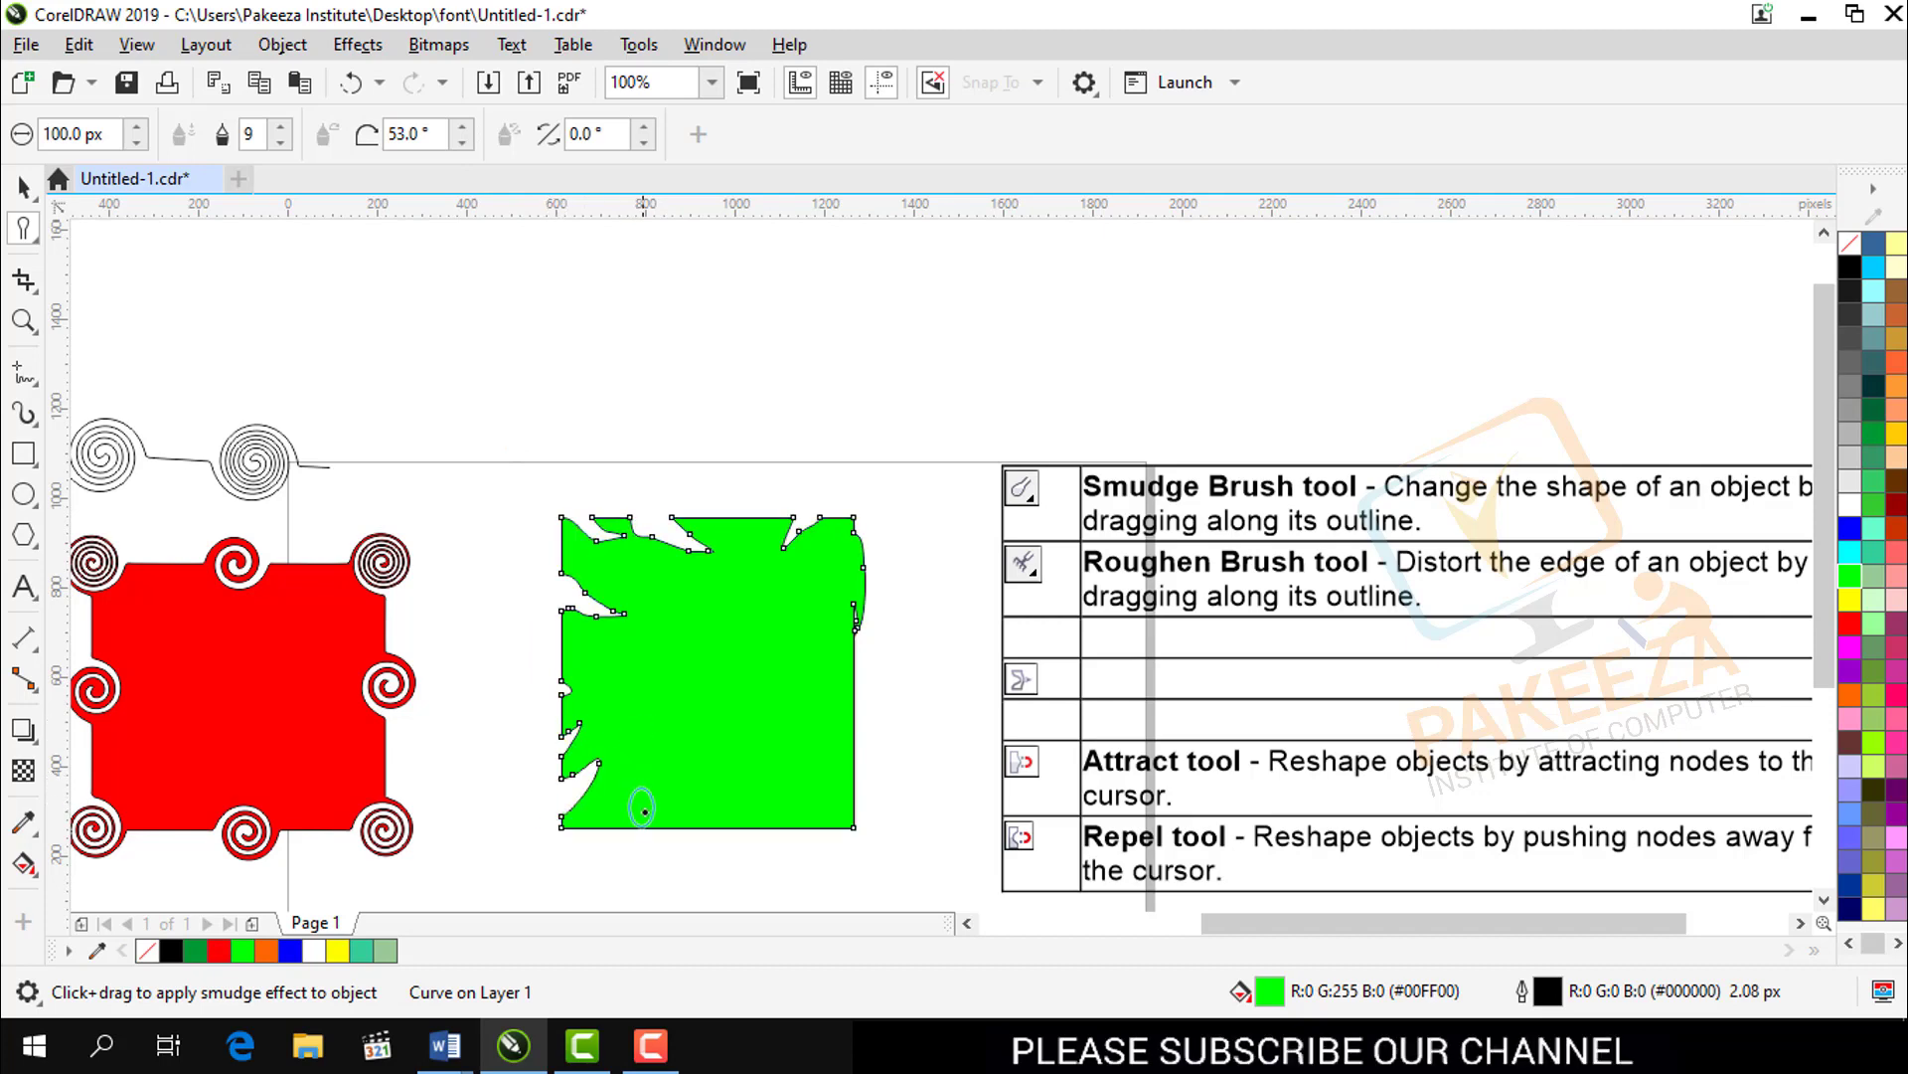
{"action": "left_click_drag", "start_coordinate": [546, 664], "coordinate": [551, 641]}
{"action": "left_click_drag", "start_coordinate": [865, 747], "coordinate": [807, 807]}
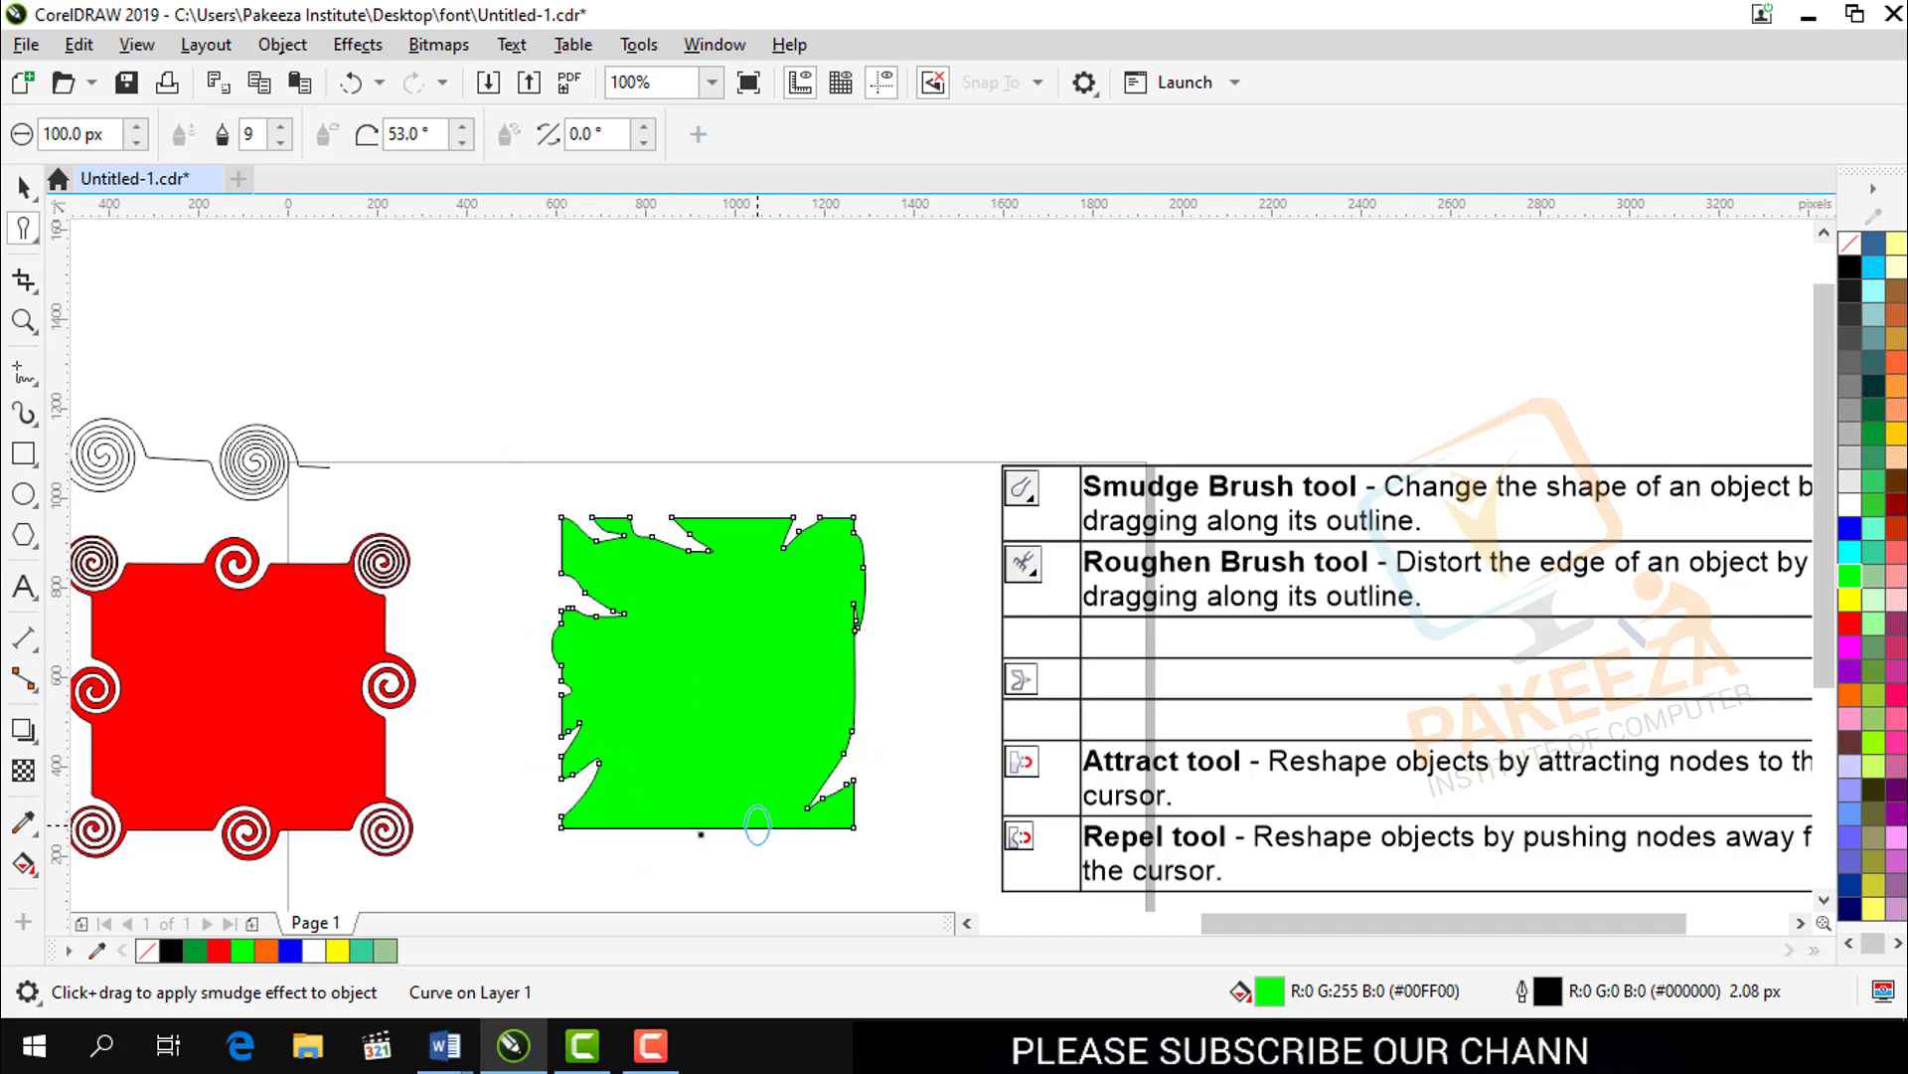
{"action": "left_click_drag", "start_coordinate": [702, 843], "coordinate": [713, 771]}
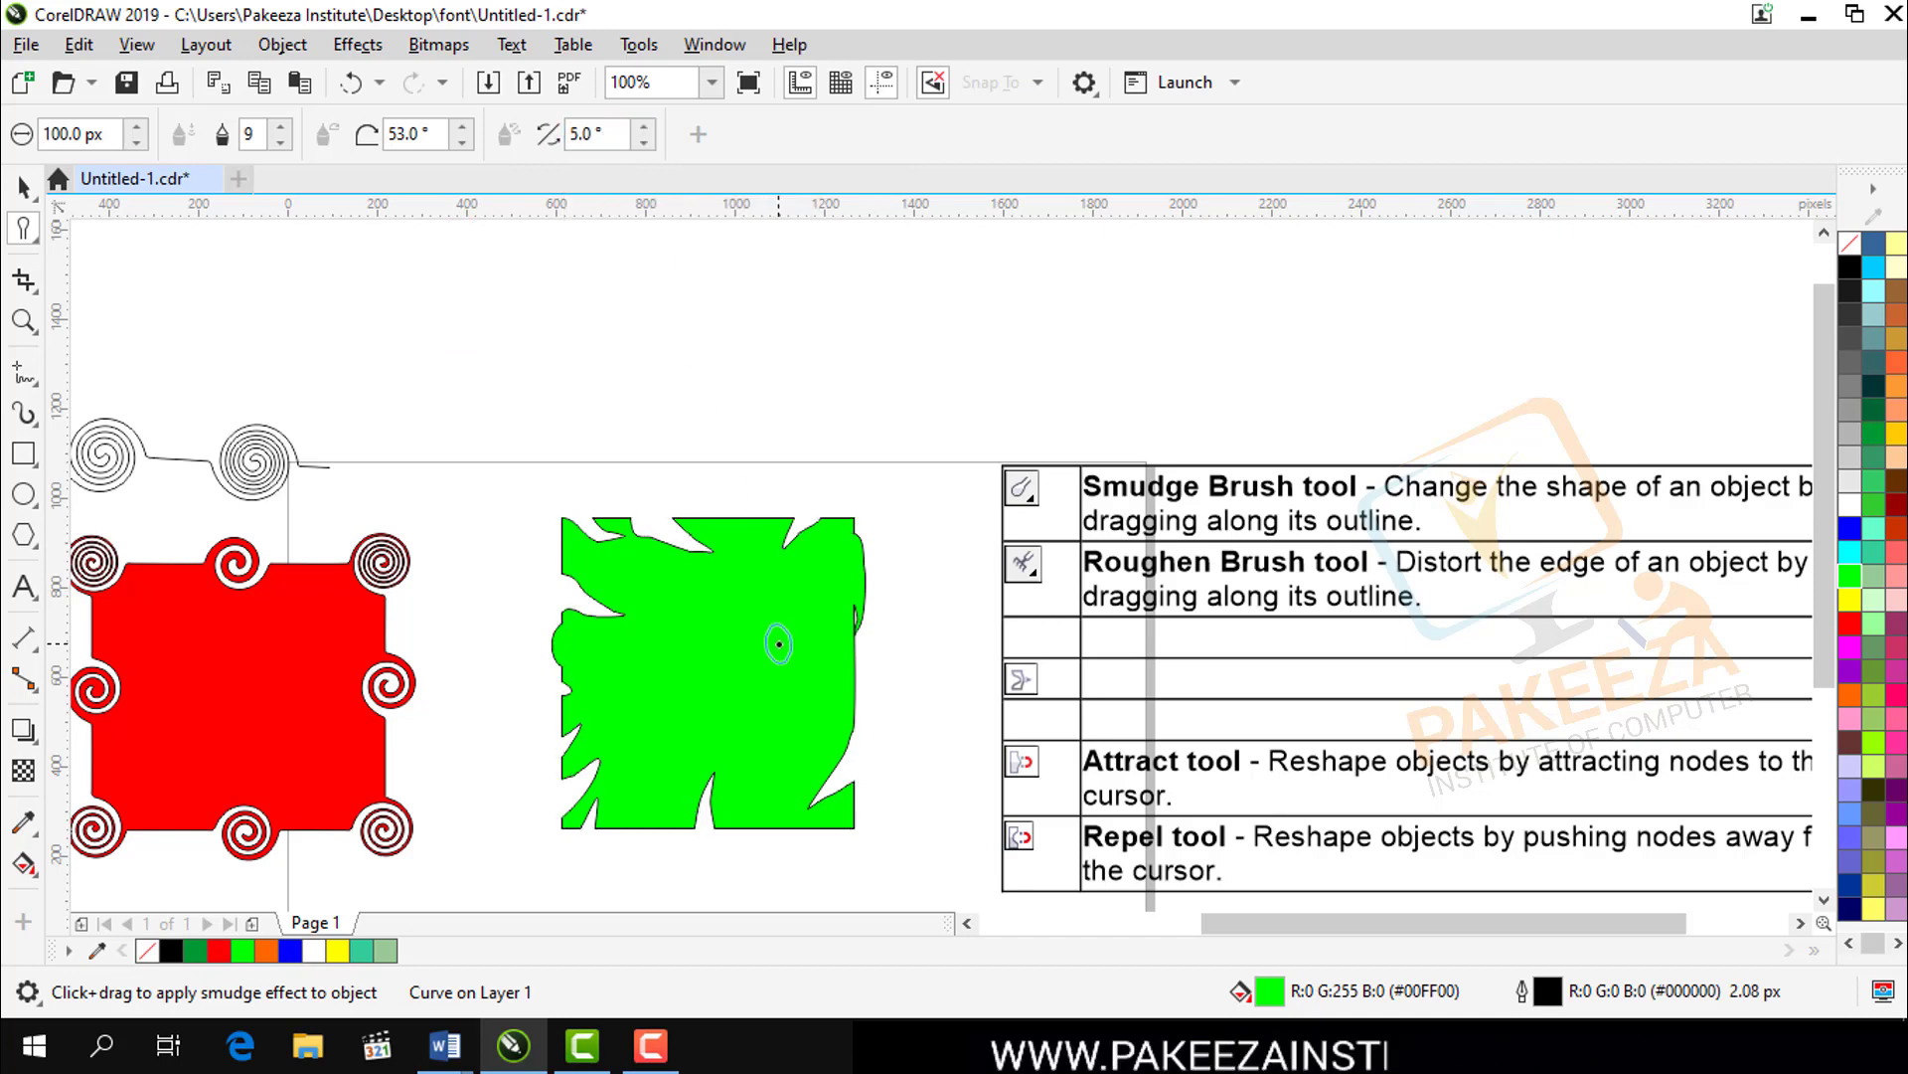
{"action": "left_click_drag", "start_coordinate": [897, 684], "coordinate": [825, 698]}
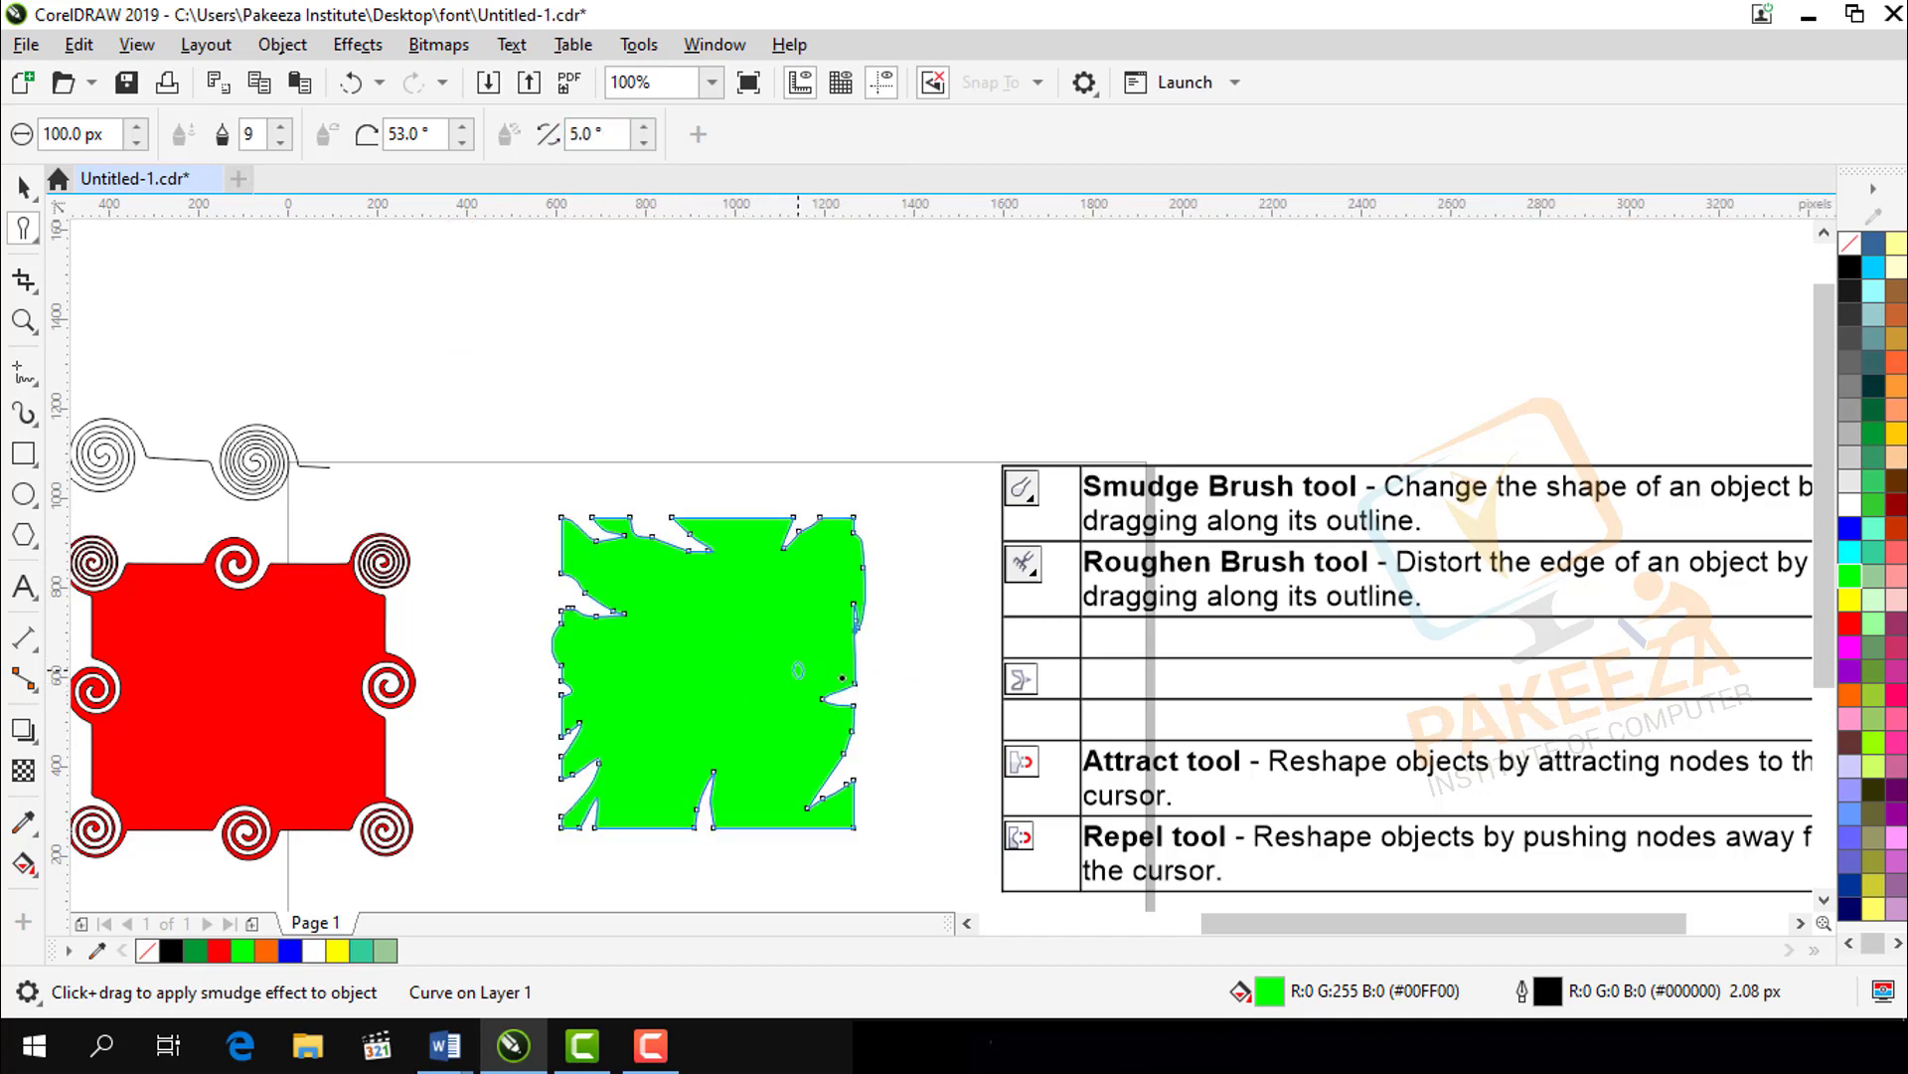
{"action": "key", "text": "Escape"}
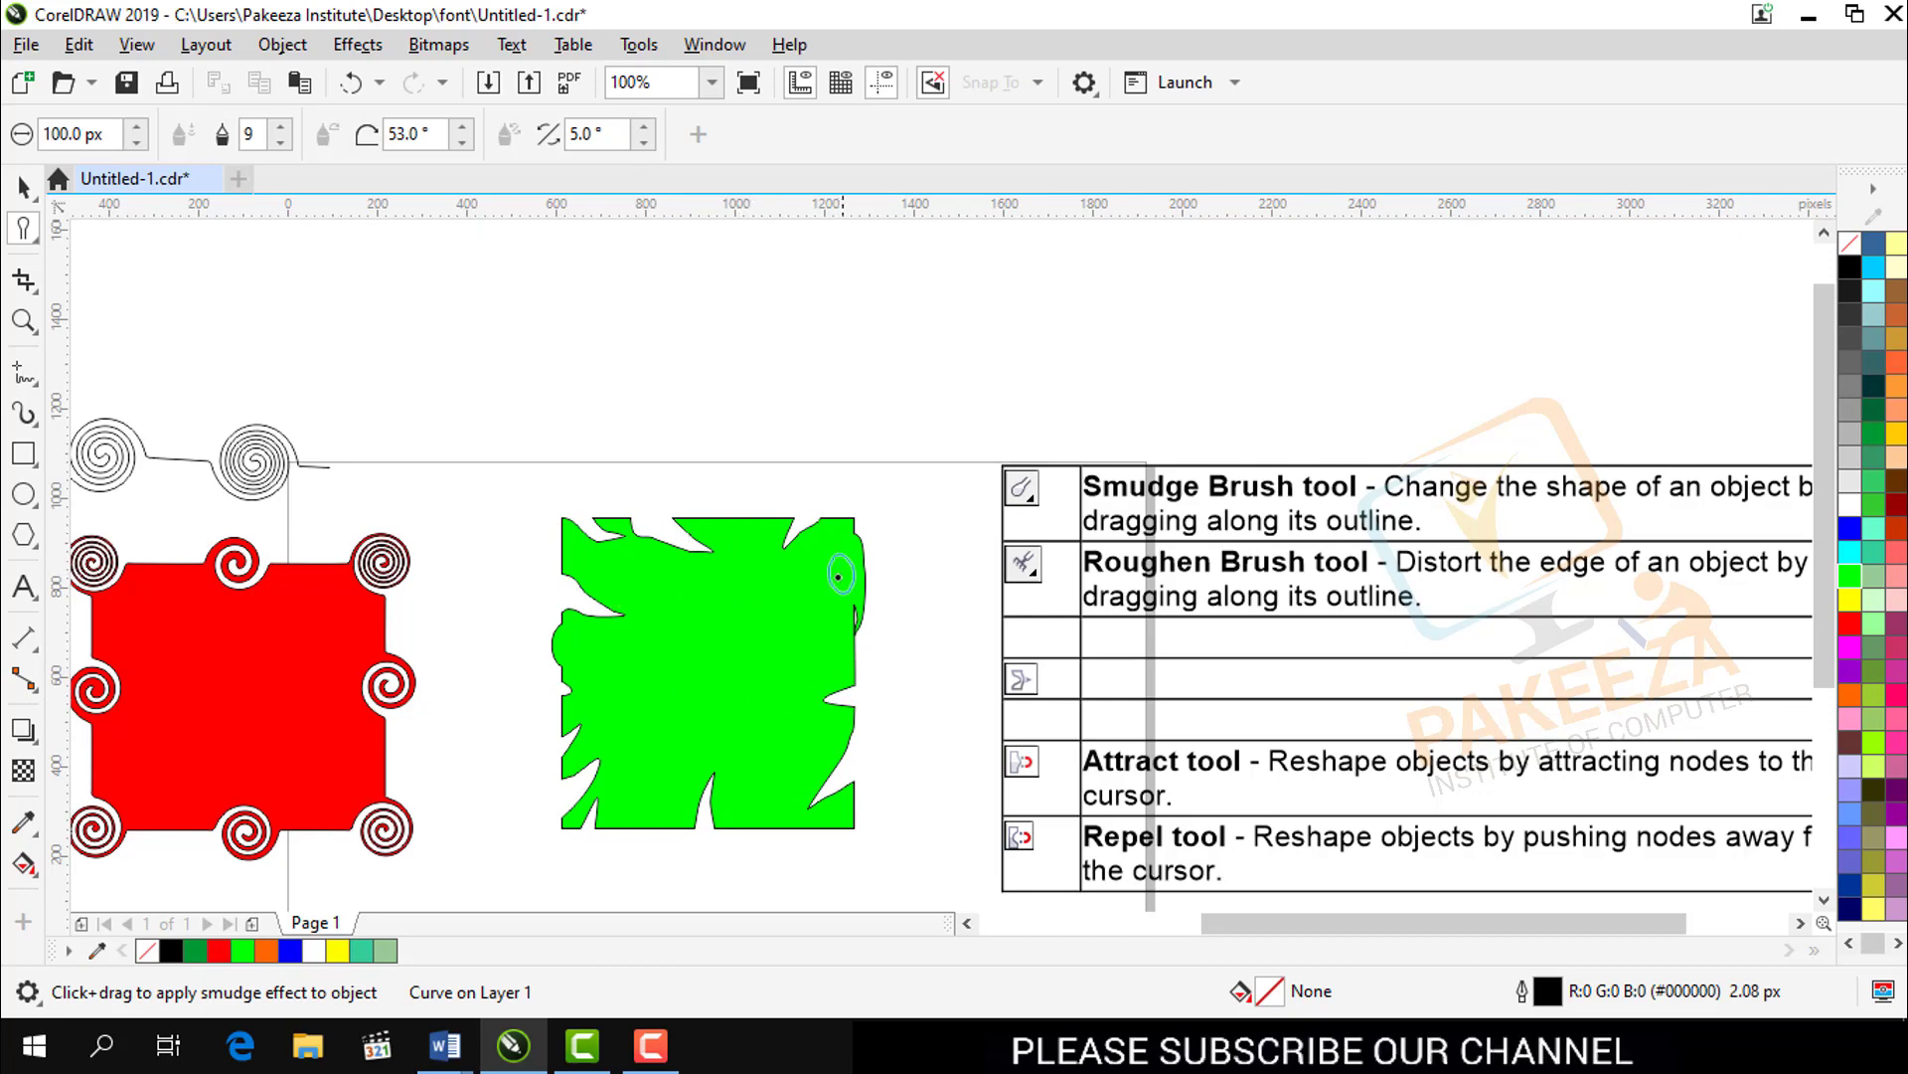
Step: Delete the smudged green shape and draw a red-filled (#FF0000) rectangle about 653 by 650 px in its place
{"action": "left_click", "coordinate": [30, 194]}
{"action": "left_click", "coordinate": [660, 601]}
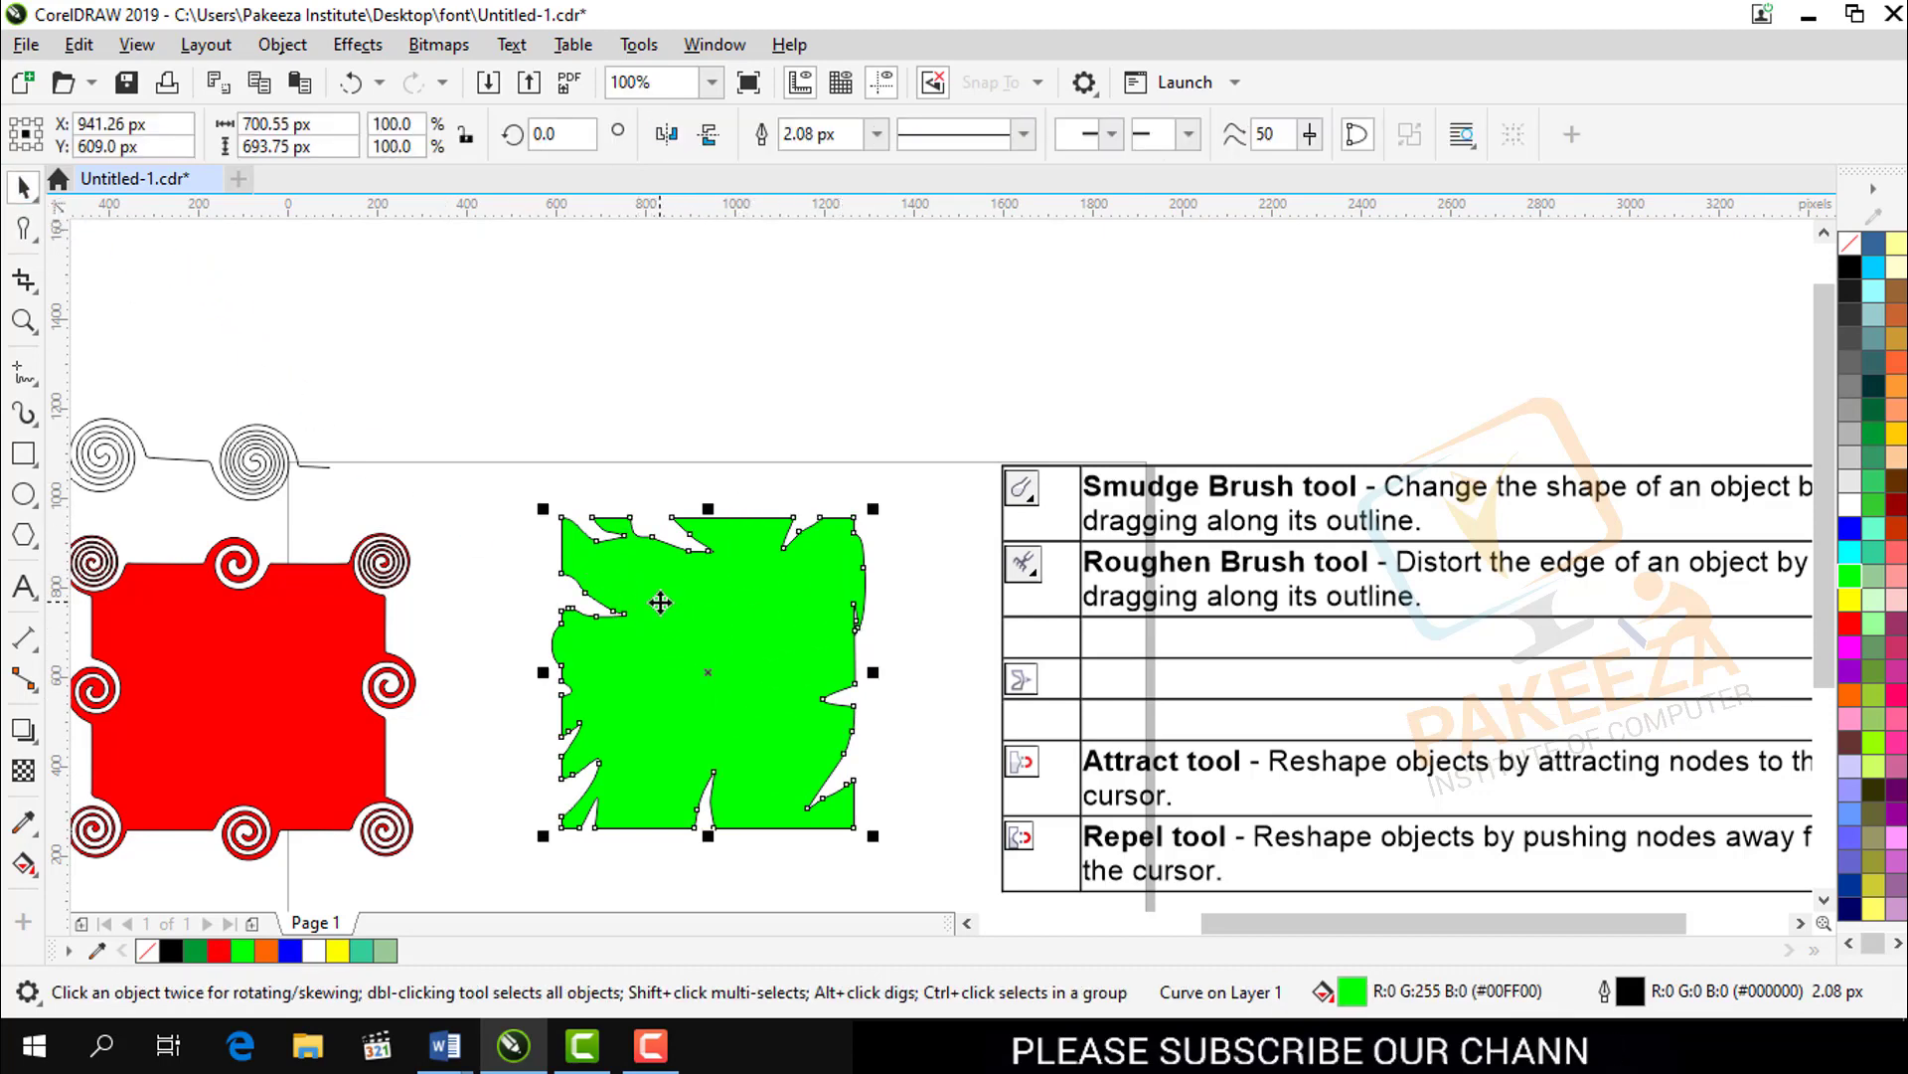
{"action": "key", "text": "Delete"}
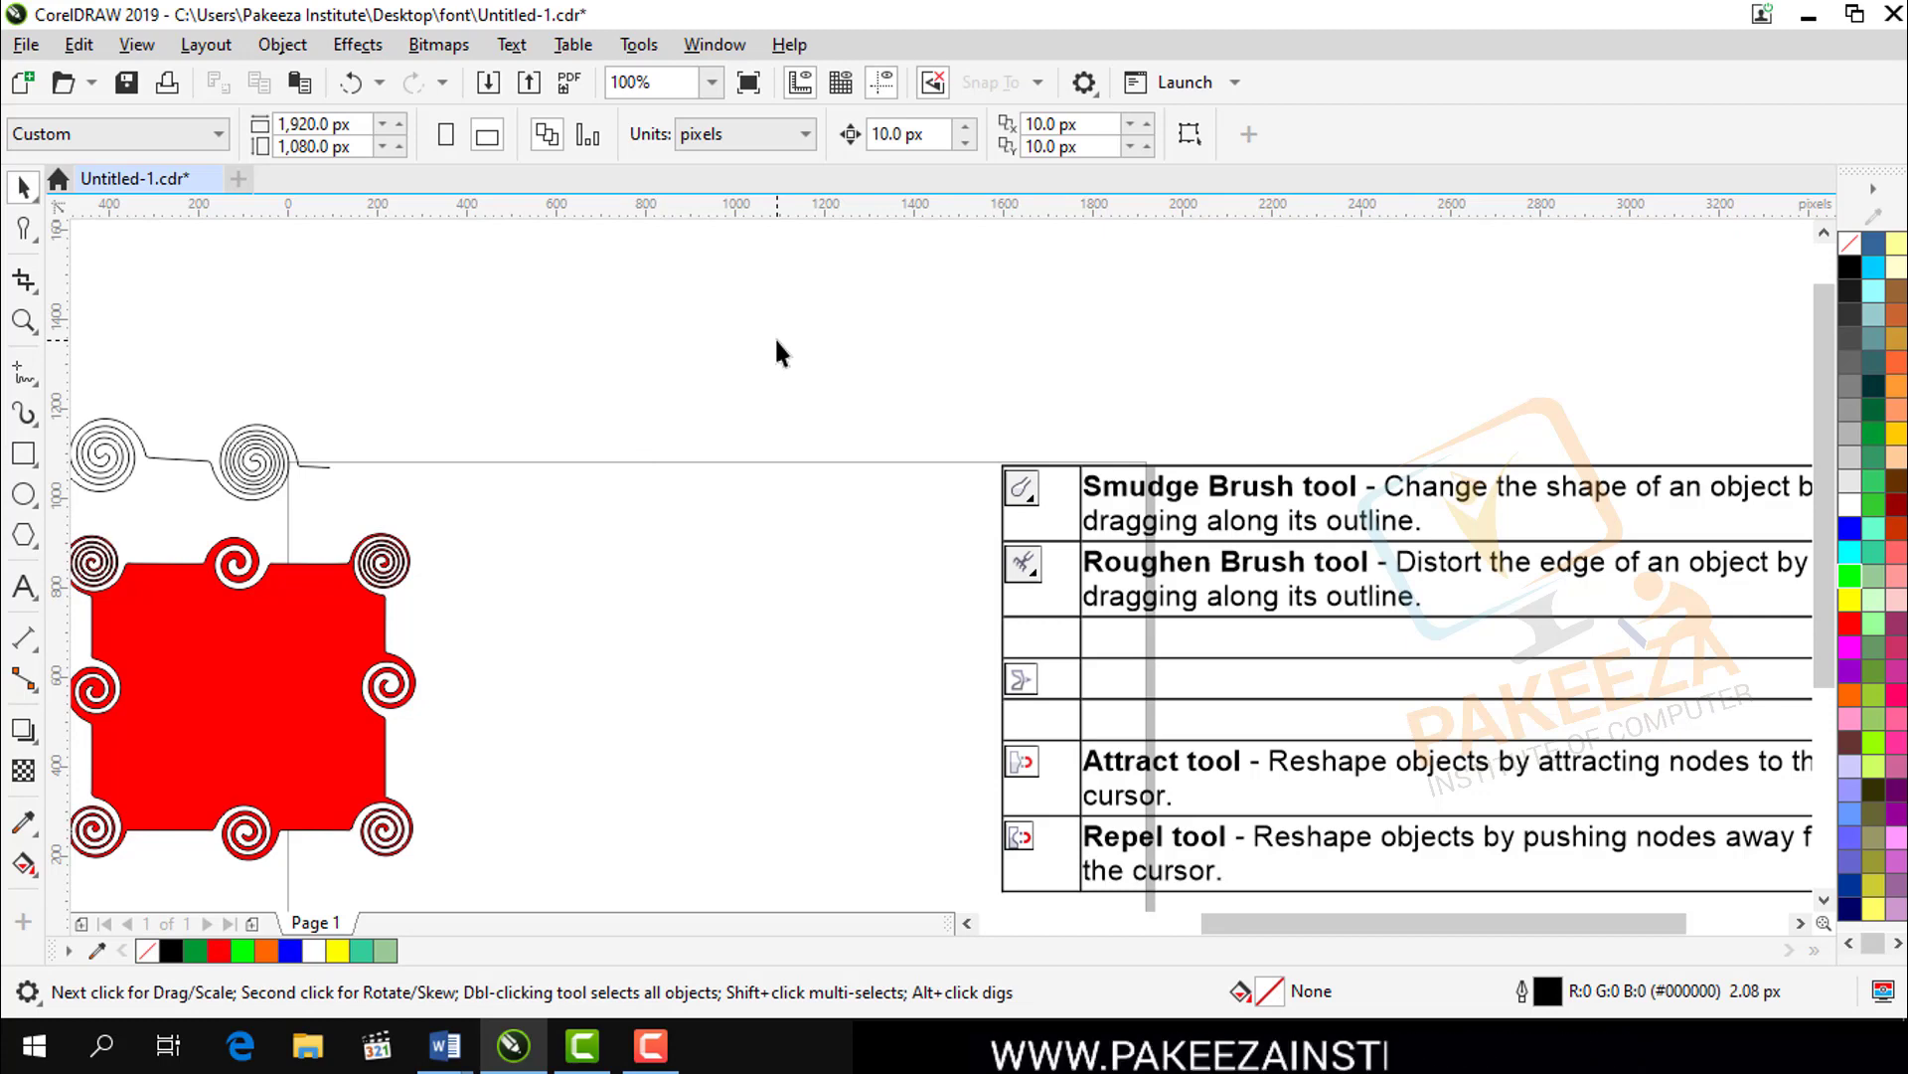
{"action": "left_click", "coordinate": [30, 459]}
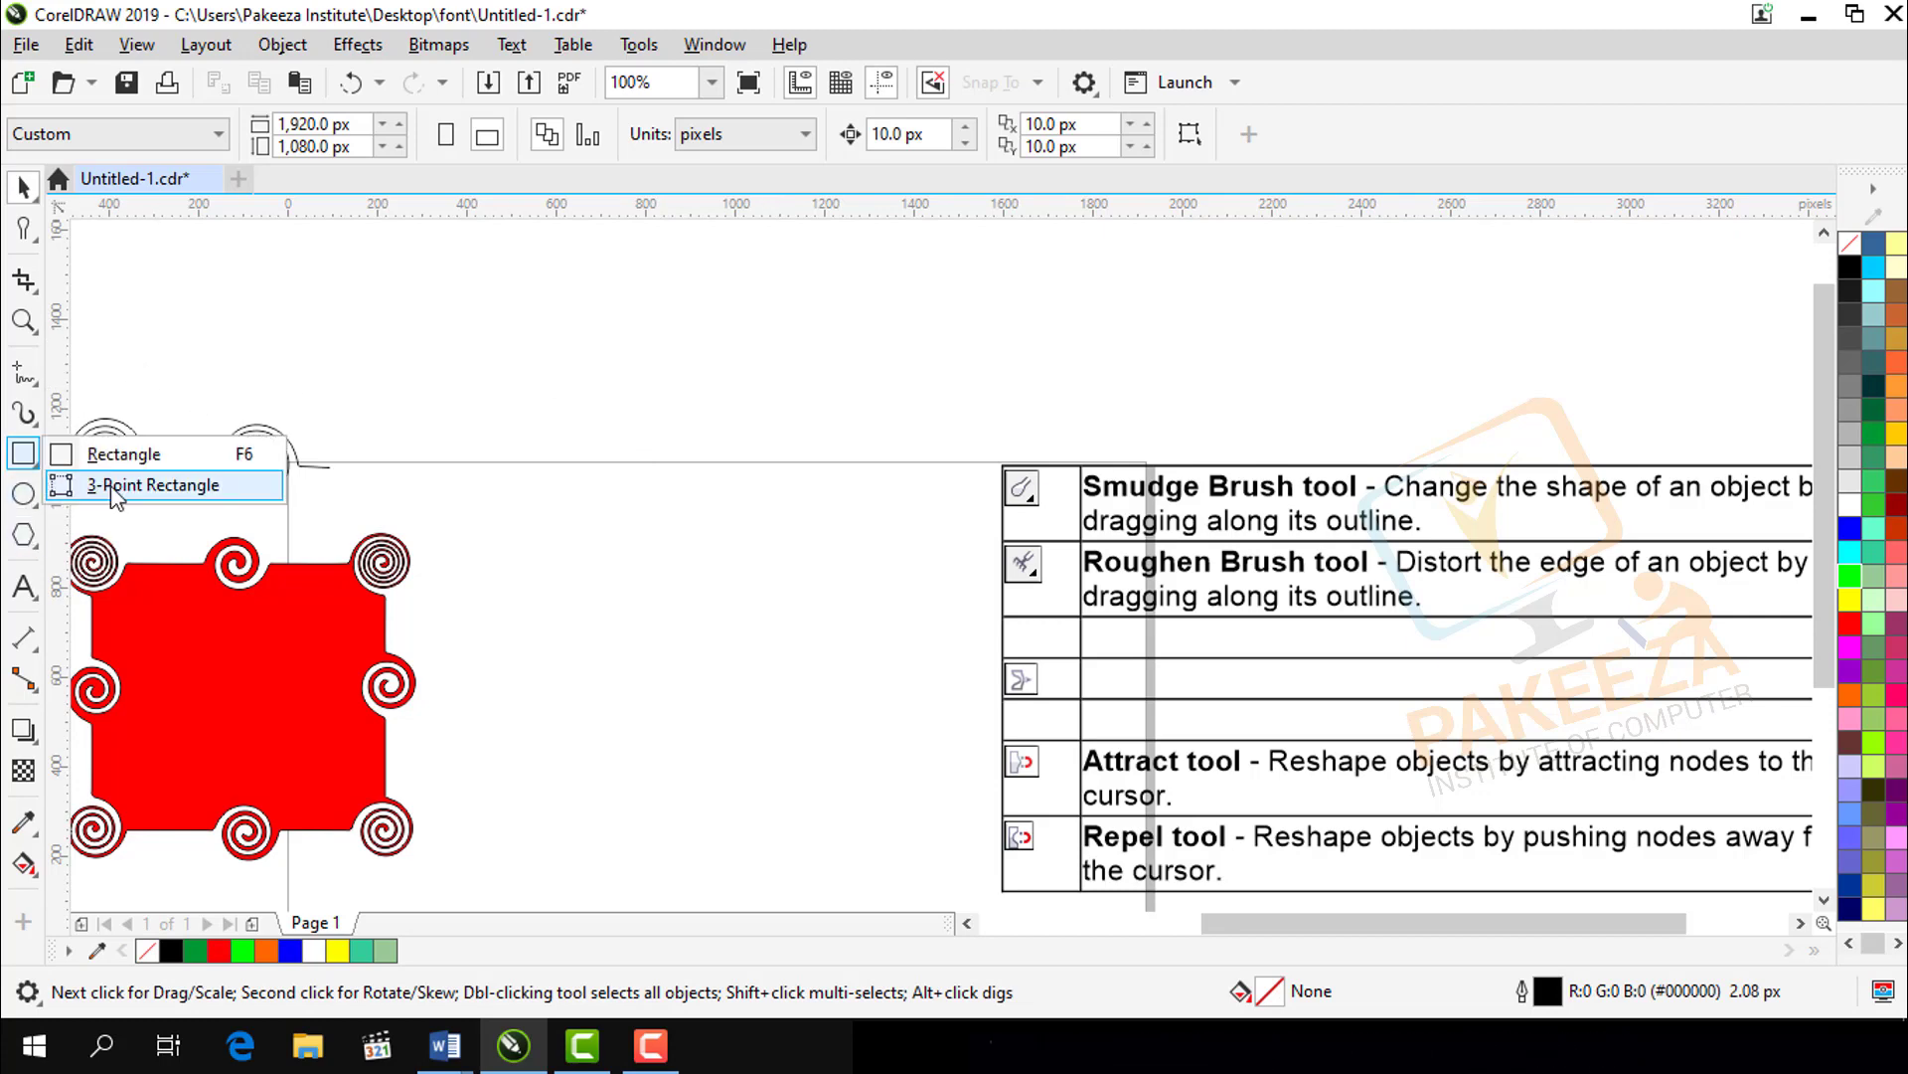
{"action": "left_click", "coordinate": [750, 597]}
{"action": "left_click", "coordinate": [20, 457]}
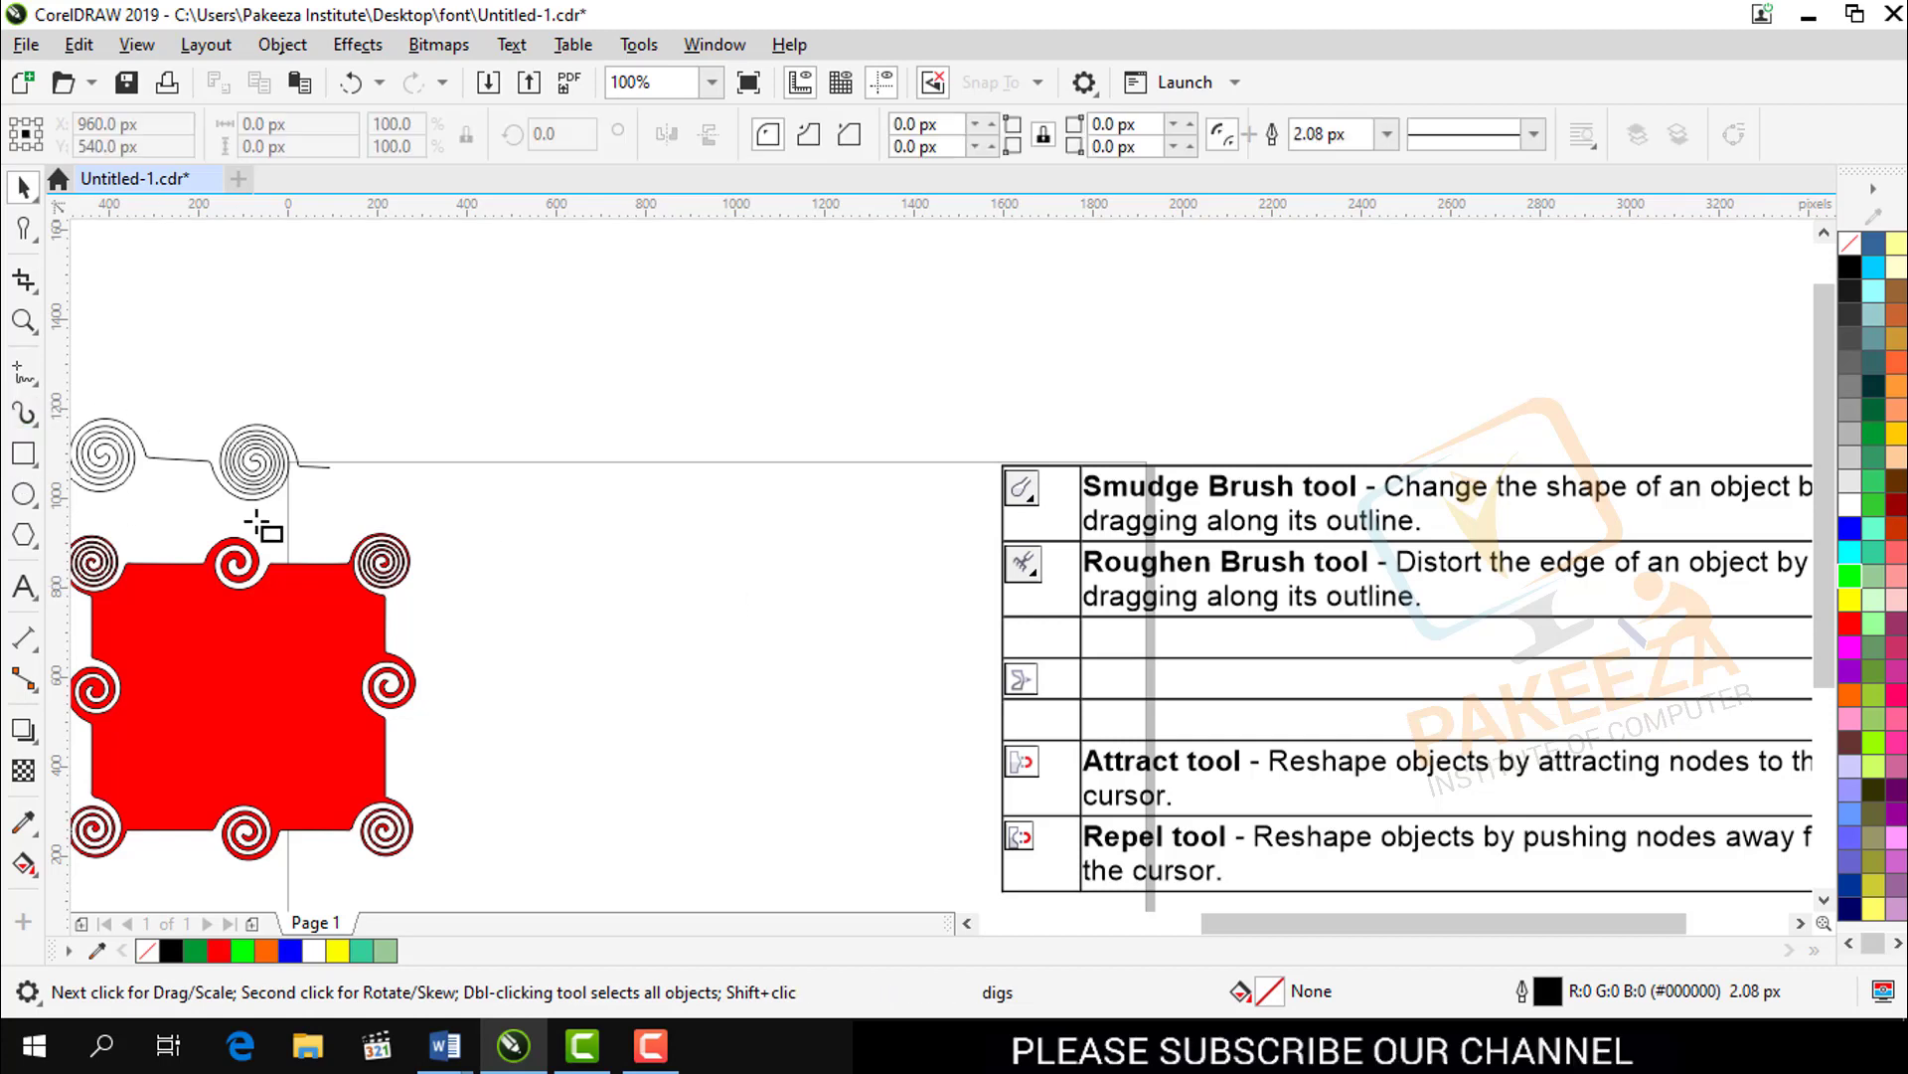
{"action": "mouse_move", "coordinate": [564, 535]}
{"action": "left_mouse_down"}
{"action": "mouse_move", "coordinate": [857, 825]}
{"action": "mouse_move", "coordinate": [887, 823]}
{"action": "left_mouse_up"}
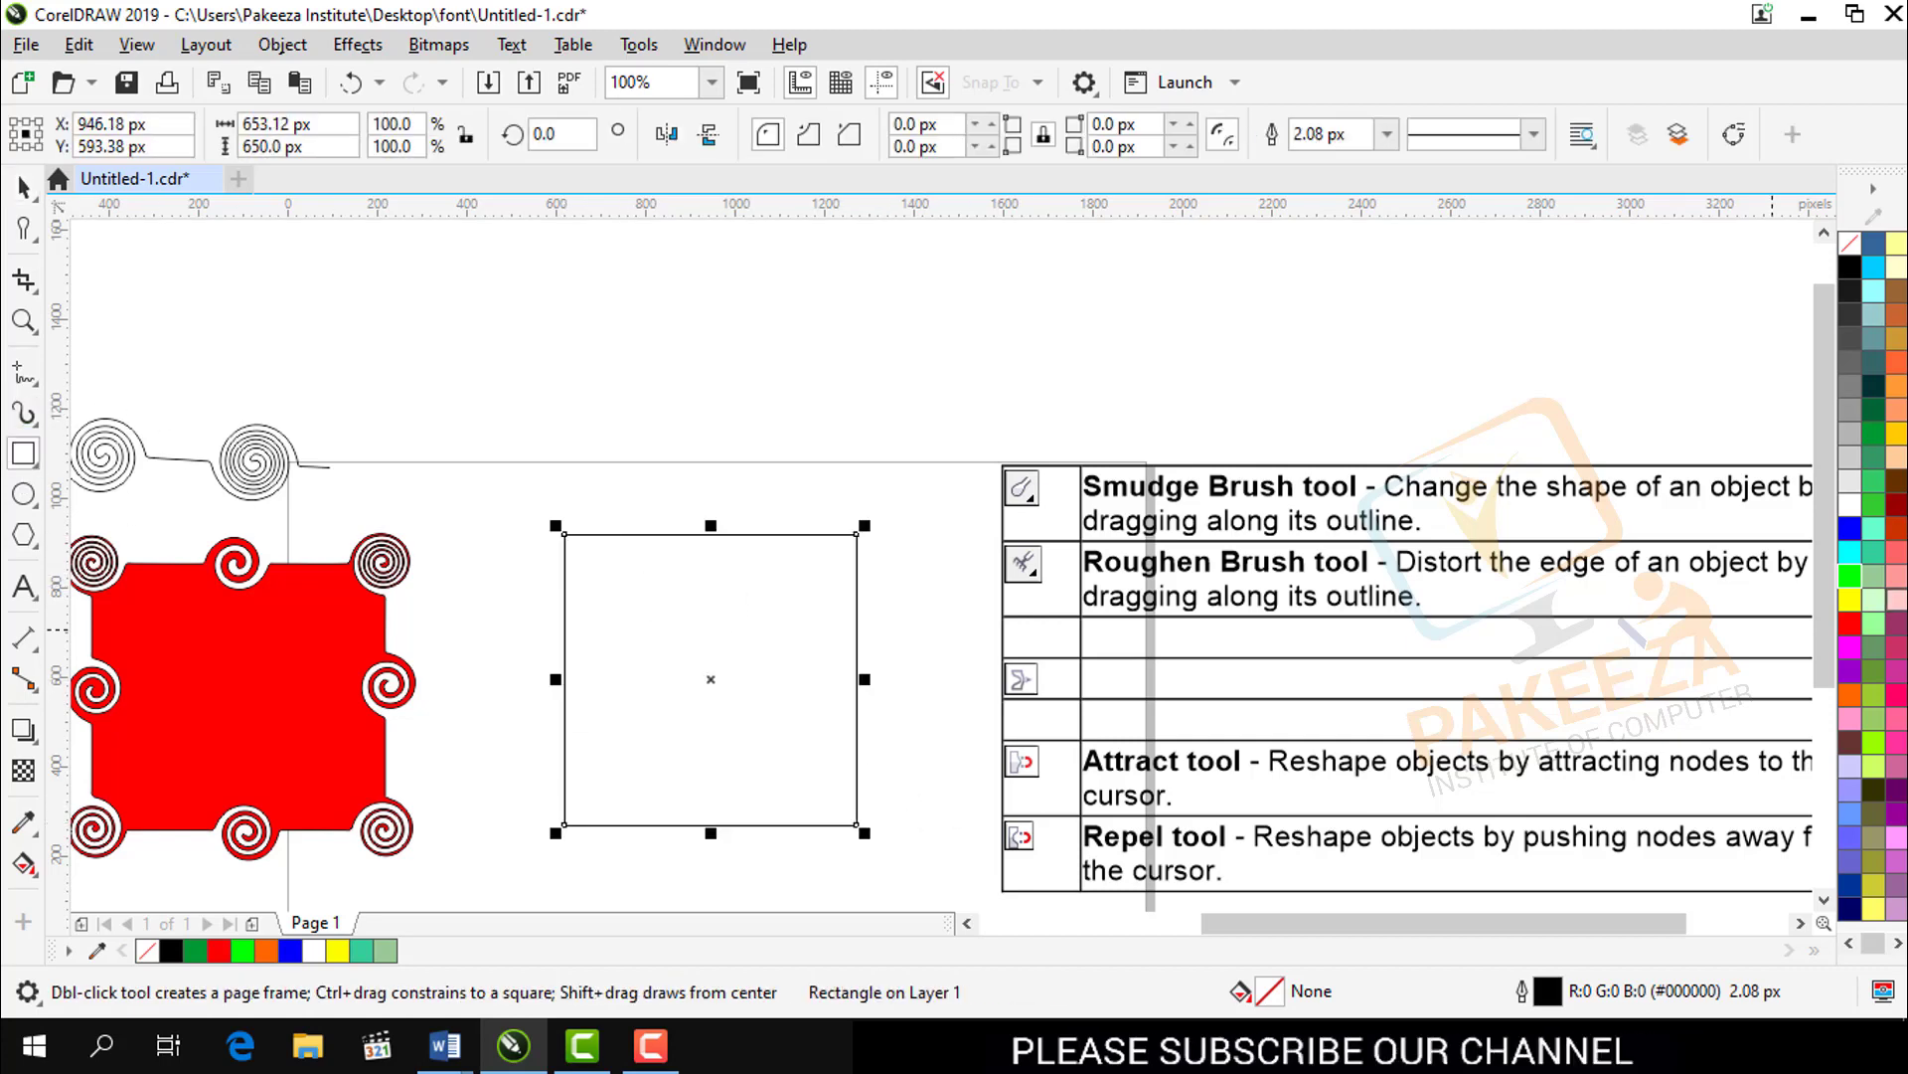
{"action": "left_click", "coordinate": [1852, 624]}
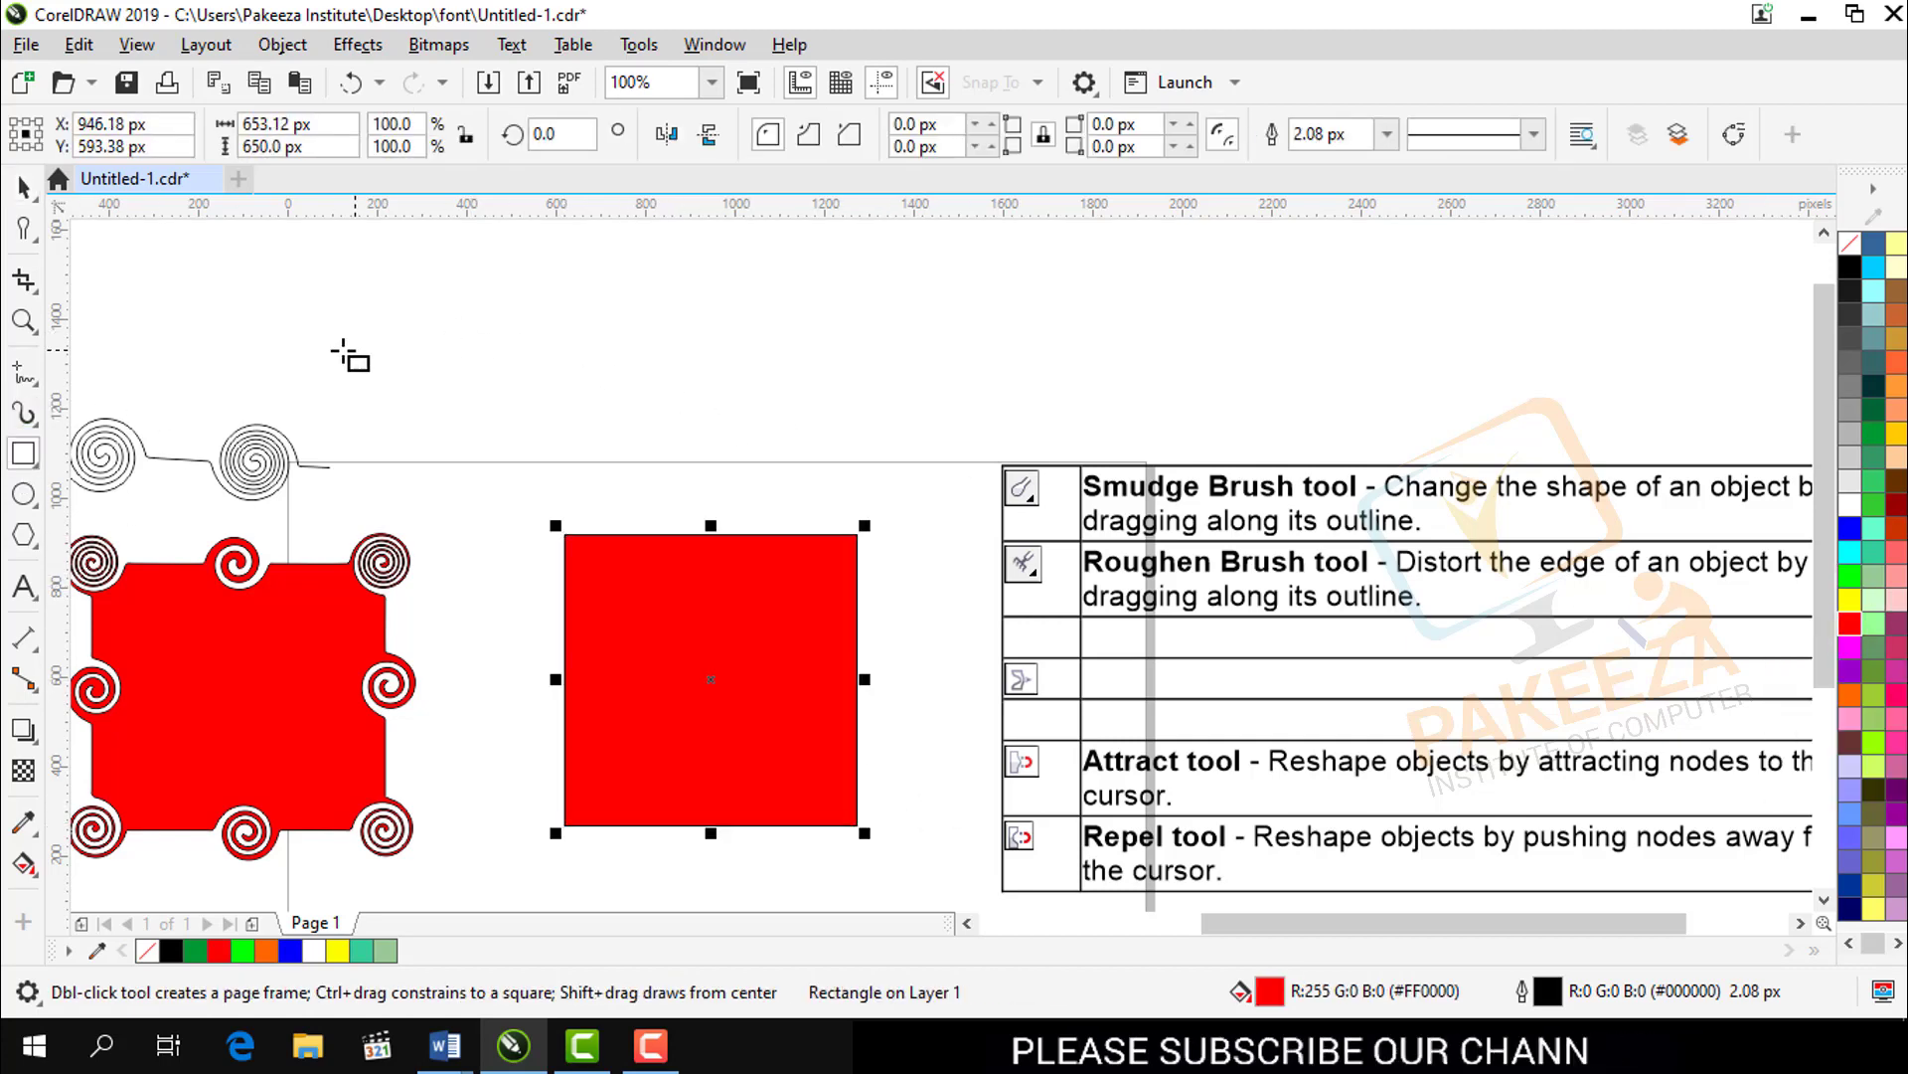
Step: Roughen the red rectangle's top edge and the upper part of its right edge into zigzag teeth with a 150 px nib
{"action": "left_click", "coordinate": [30, 235]}
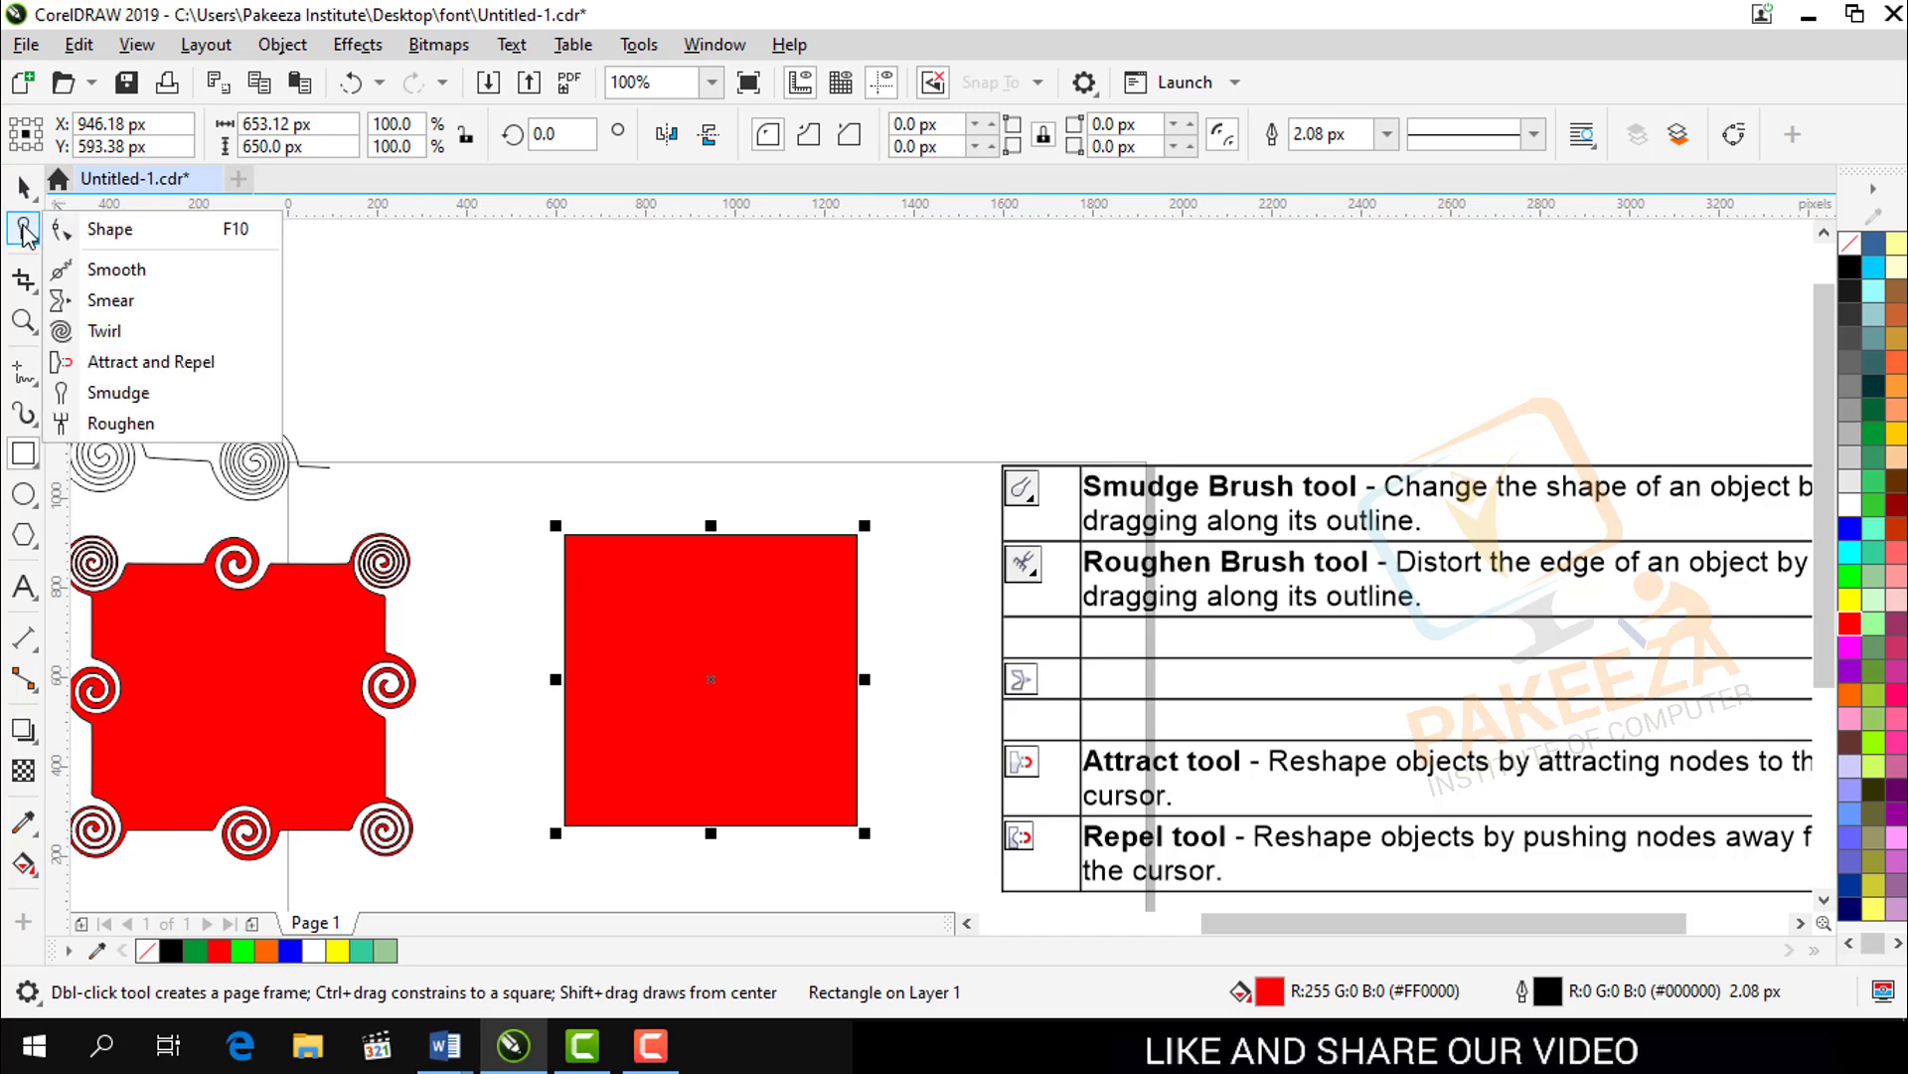
{"action": "left_click", "coordinate": [147, 427]}
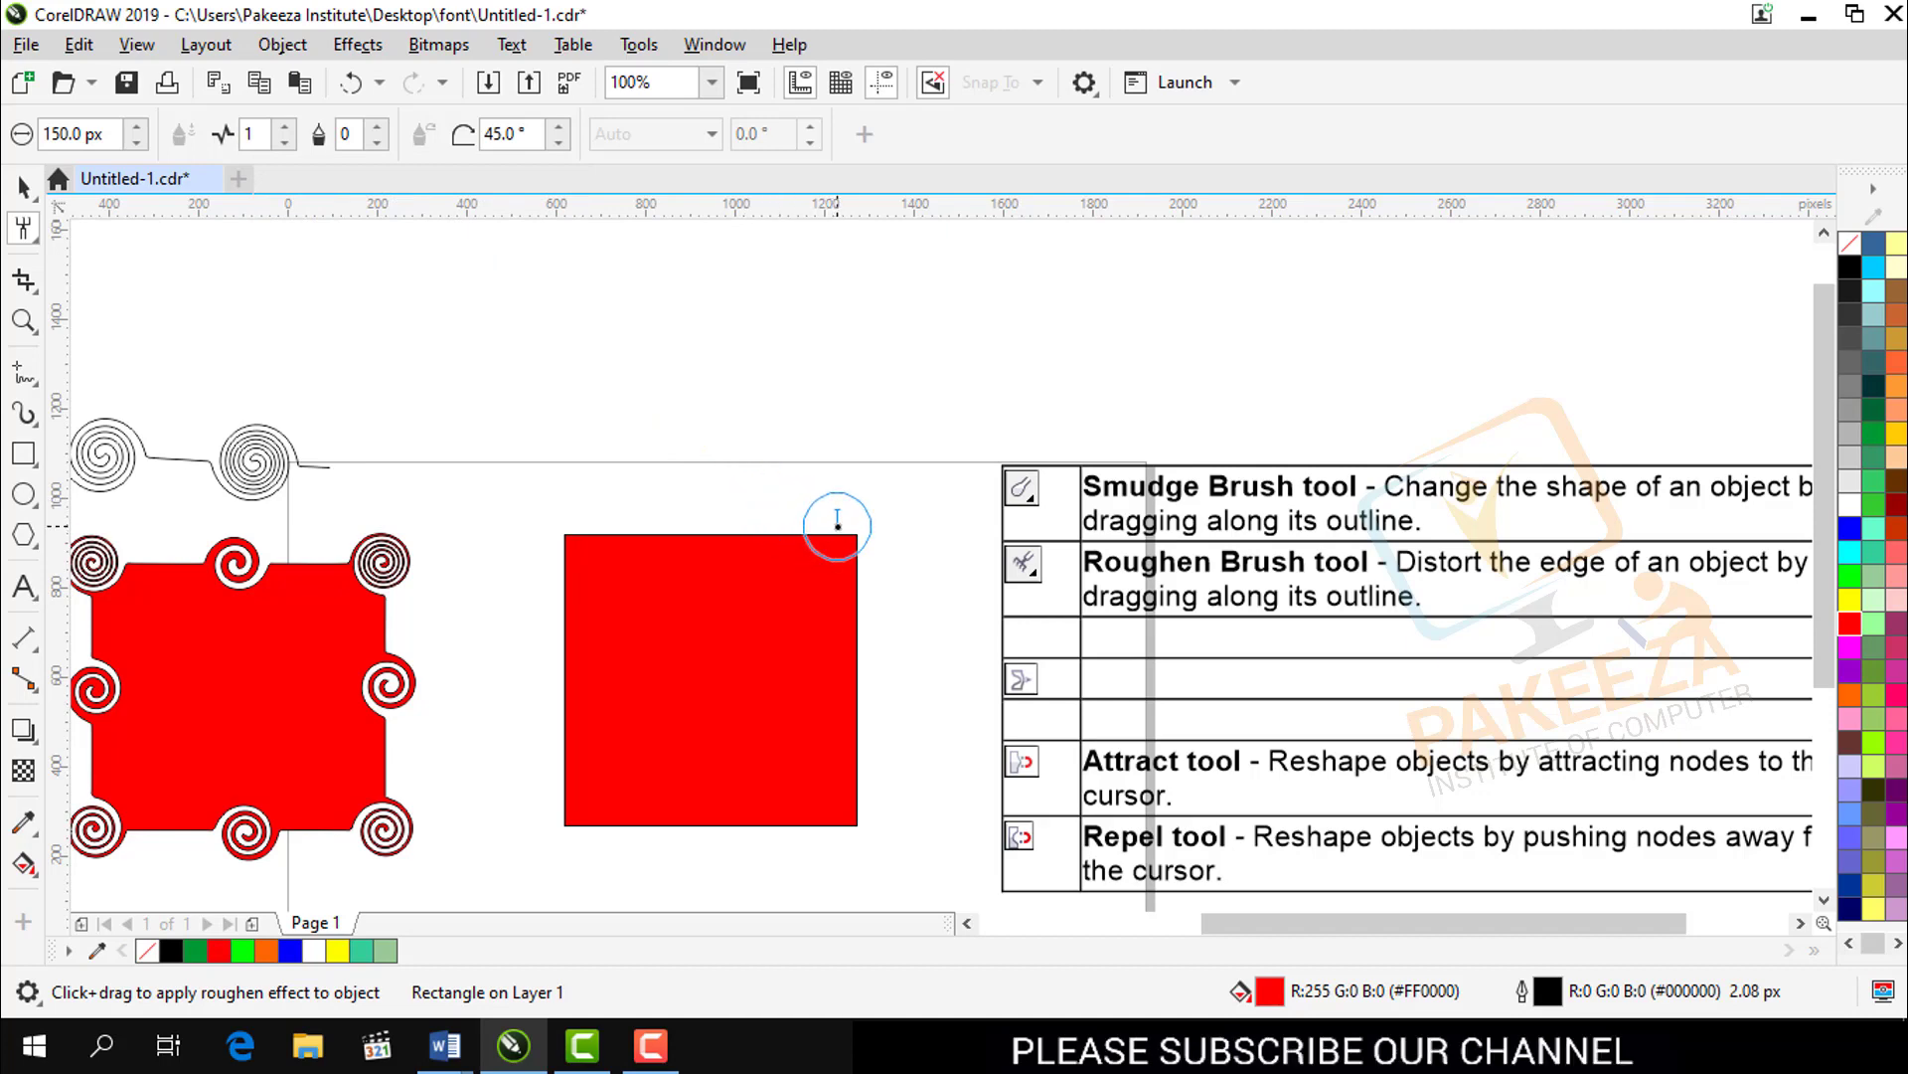
{"action": "scroll", "coordinate": [838, 522], "scroll_direction": "up", "scroll_amount": 1}
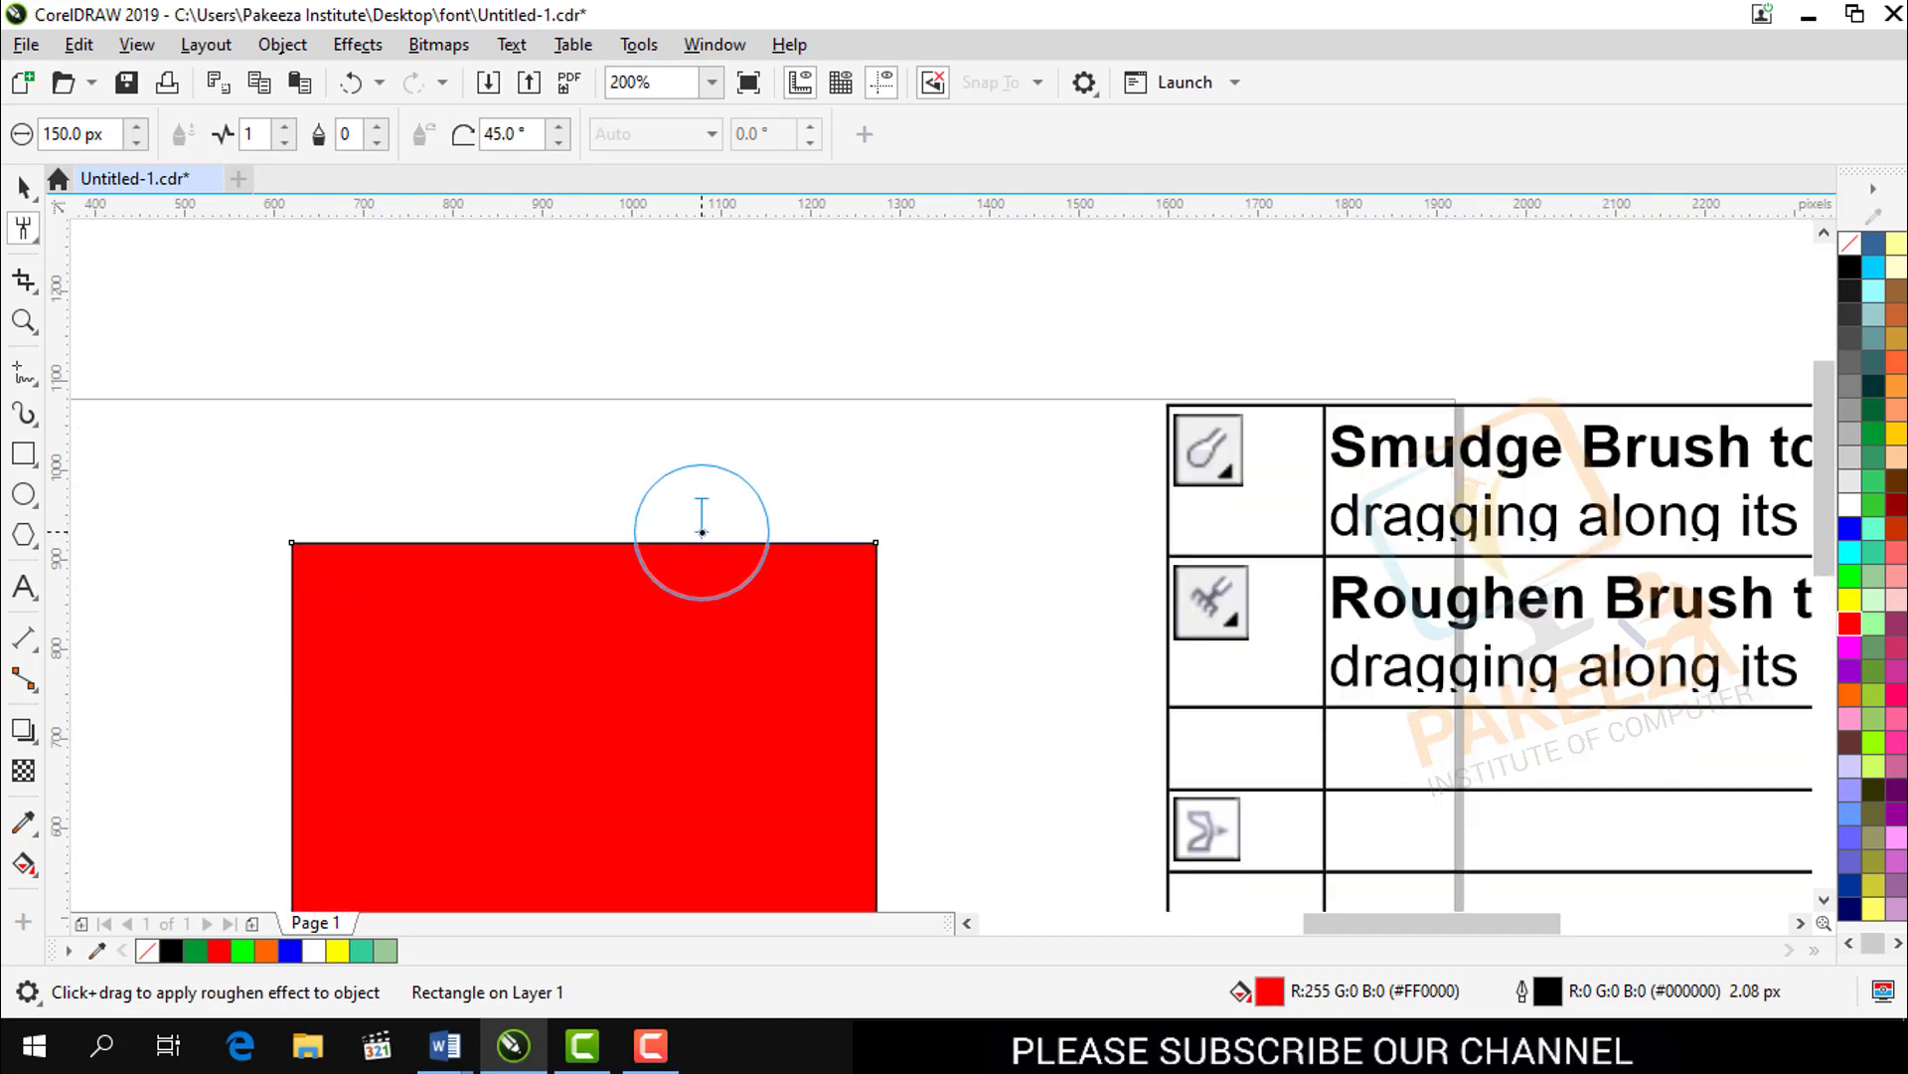
{"action": "left_click_drag", "start_coordinate": [701, 532], "coordinate": [701, 567]}
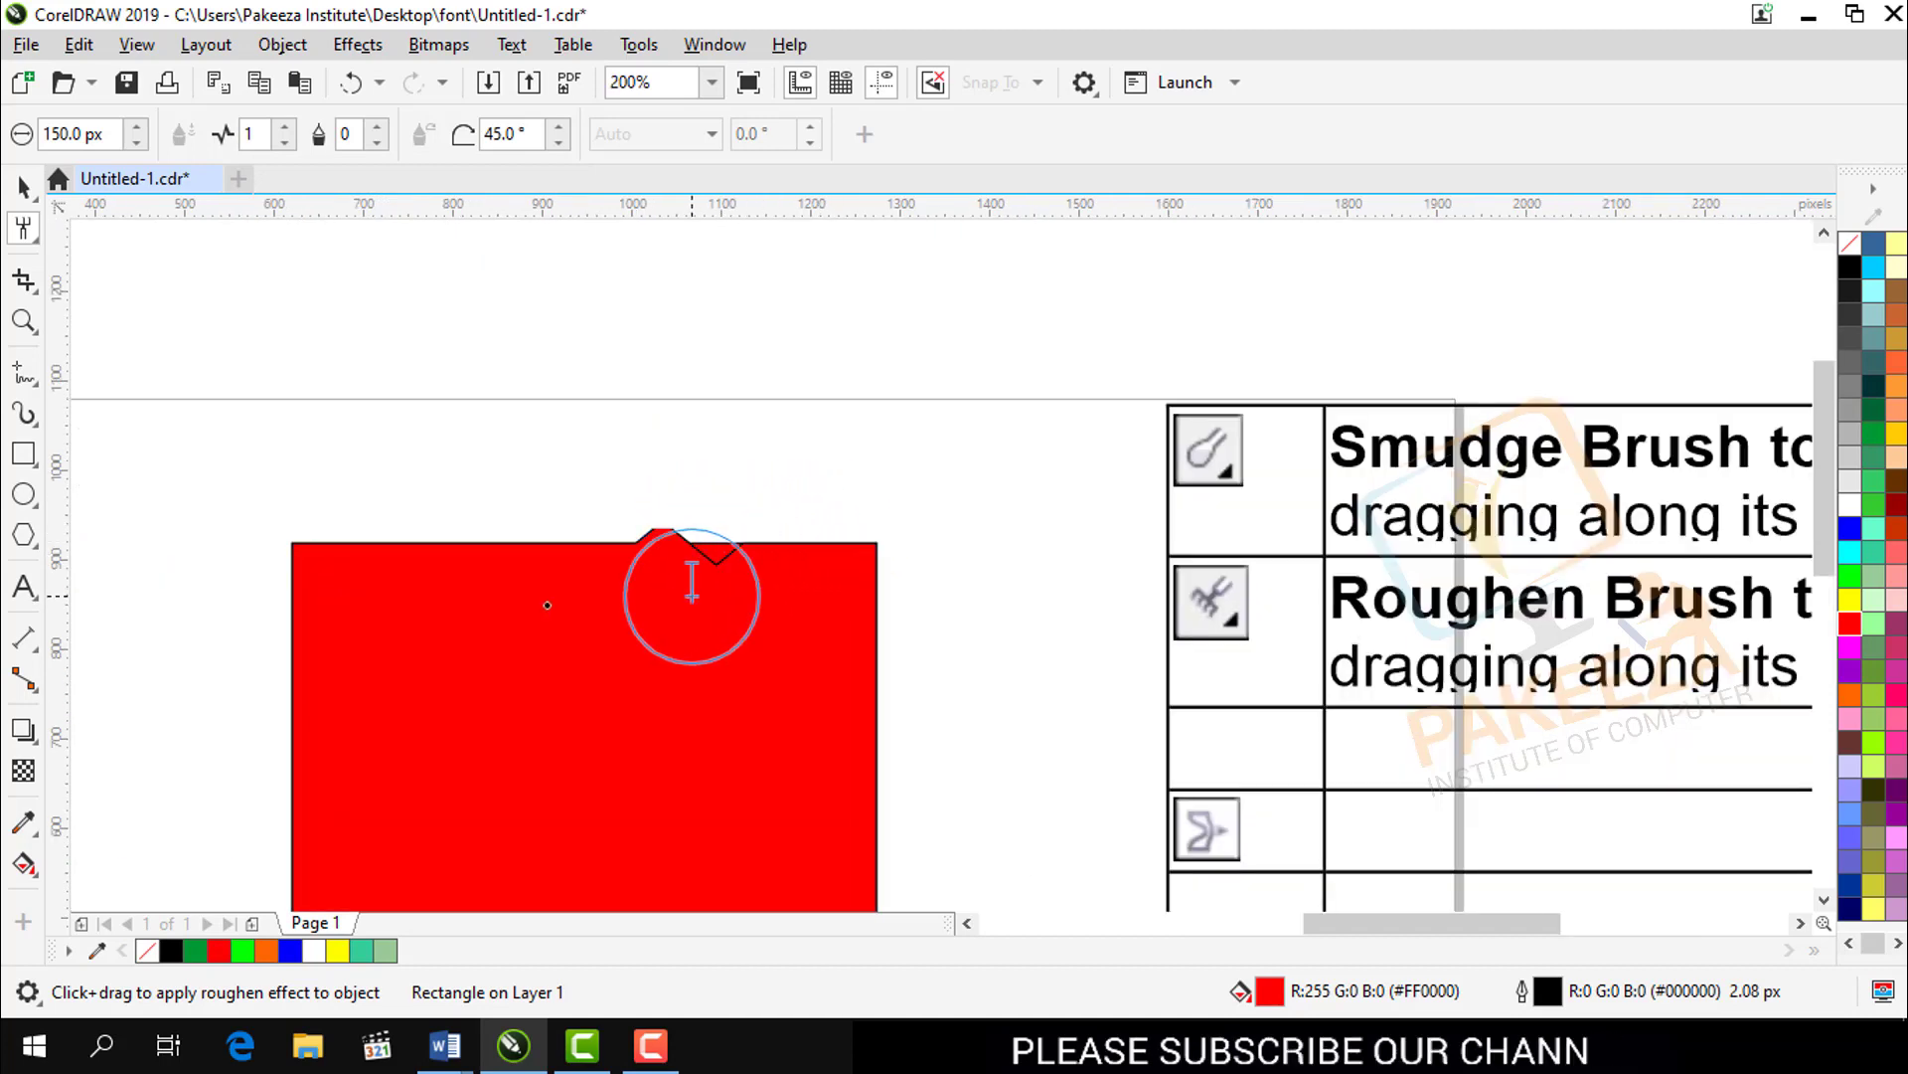
{"action": "mouse_move", "coordinate": [256, 535]}
{"action": "left_mouse_down"}
{"action": "mouse_move", "coordinate": [727, 547]}
{"action": "mouse_move", "coordinate": [860, 569]}
{"action": "mouse_move", "coordinate": [883, 840]}
{"action": "left_mouse_up"}
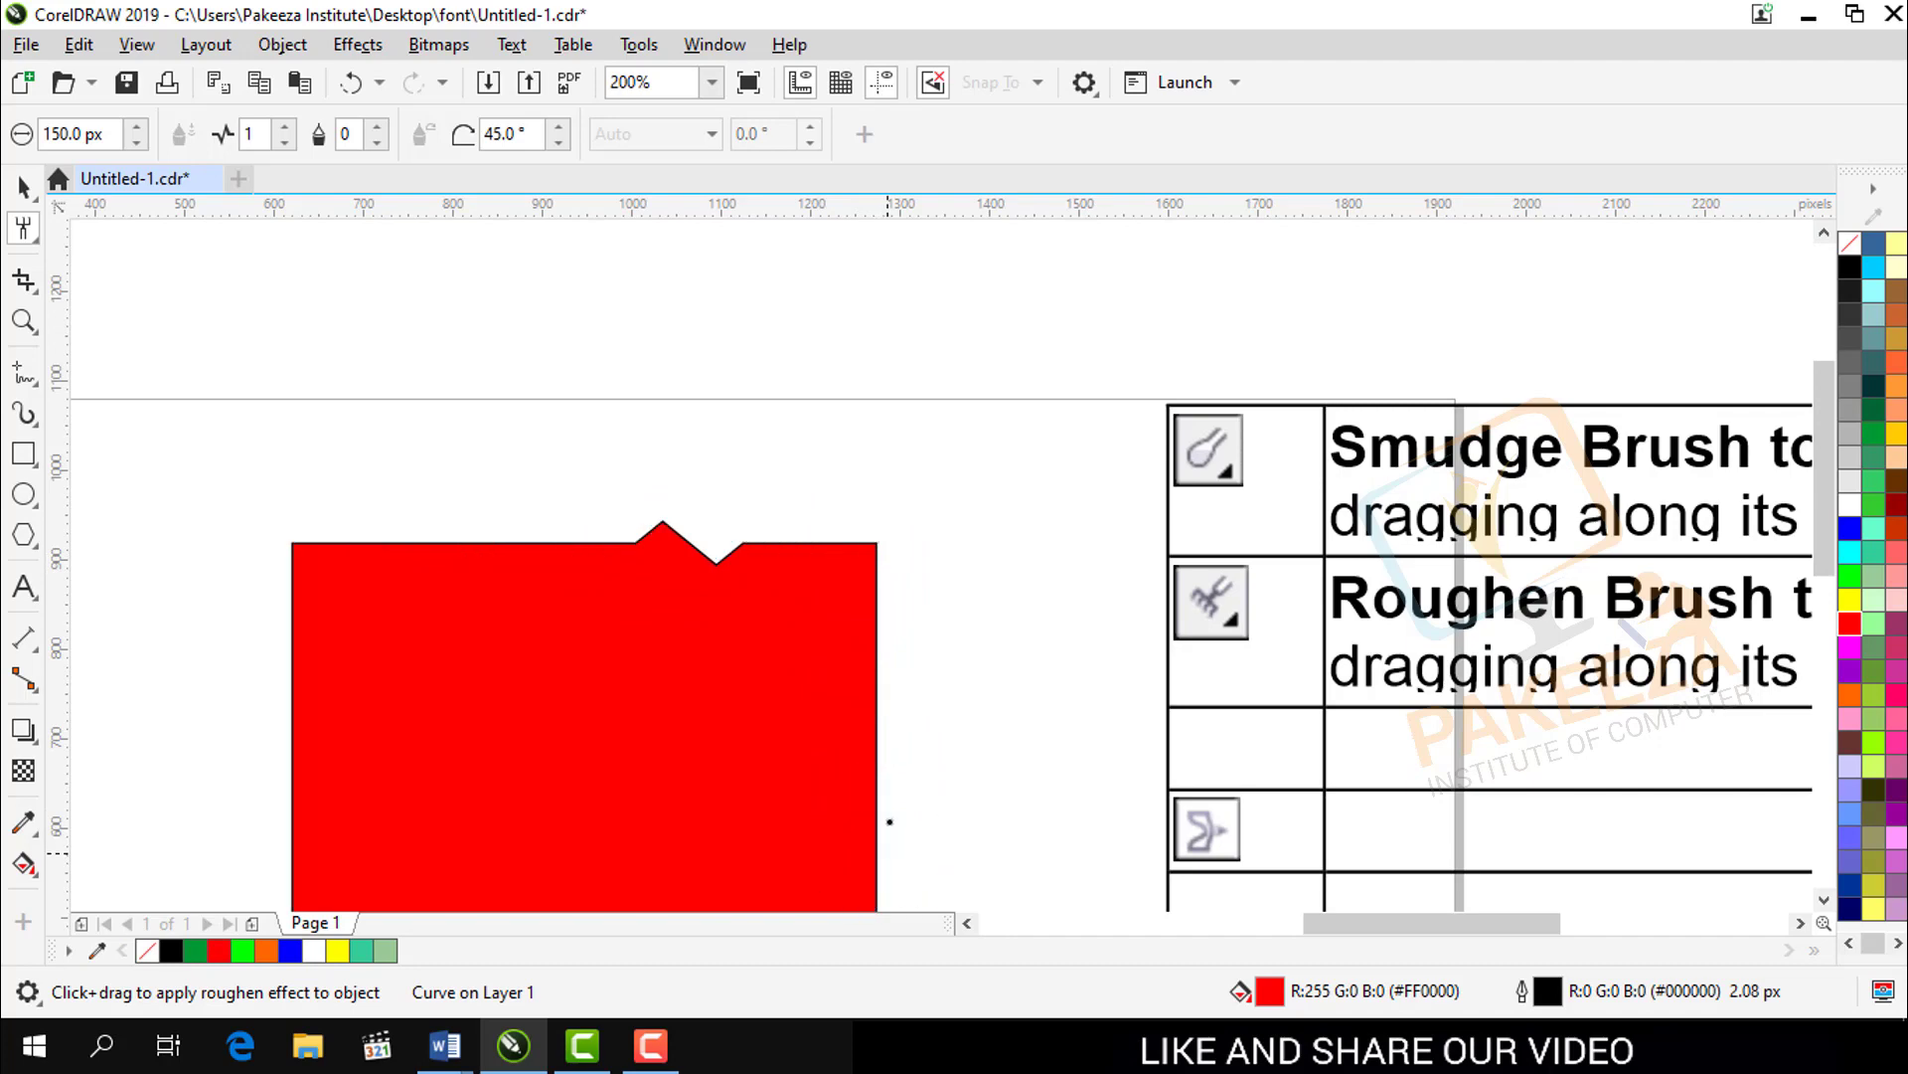
{"action": "scroll", "coordinate": [875, 482], "scroll_direction": "down", "scroll_amount": 2}
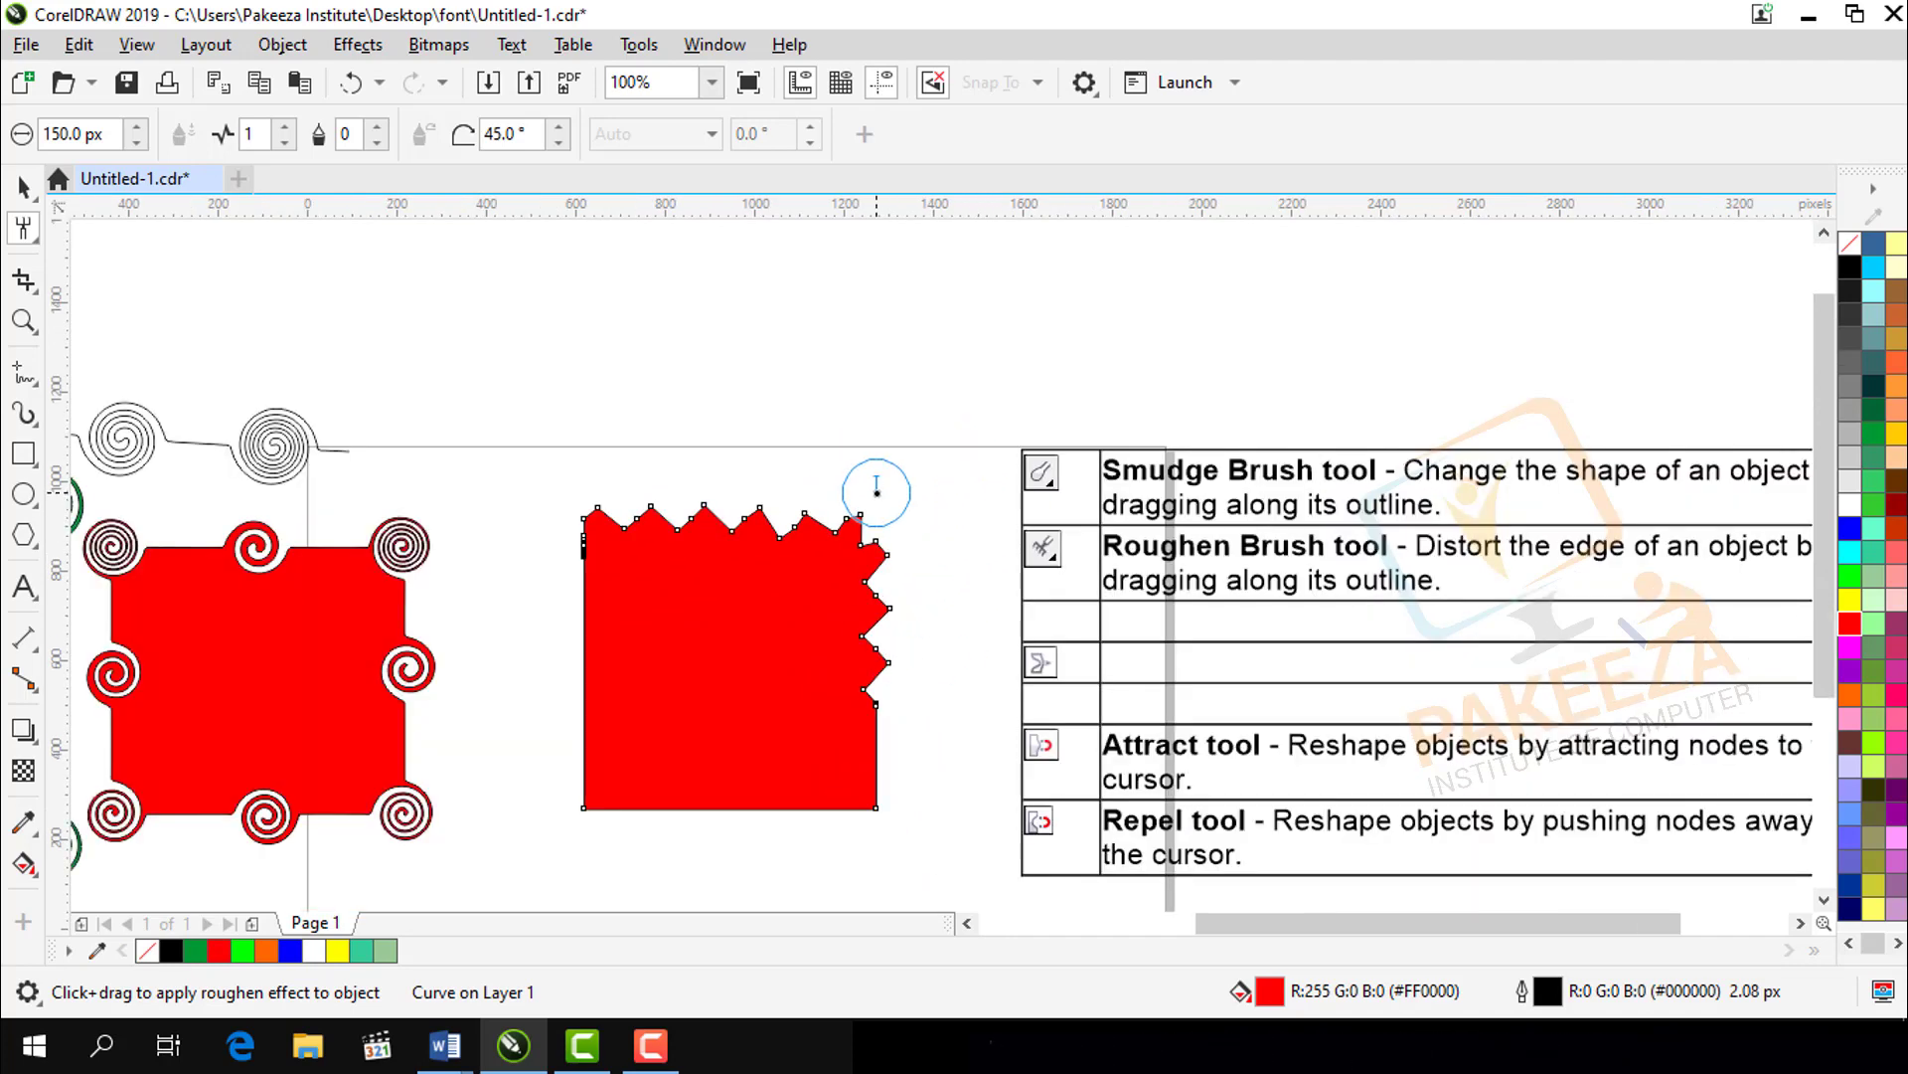
Step: Undo the zigzag roughening on the red rectangle's top and right edges
{"action": "scroll", "coordinate": [876, 491], "scroll_direction": "up", "scroll_amount": 2}
{"action": "scroll", "coordinate": [875, 491], "scroll_direction": "down", "scroll_amount": 2}
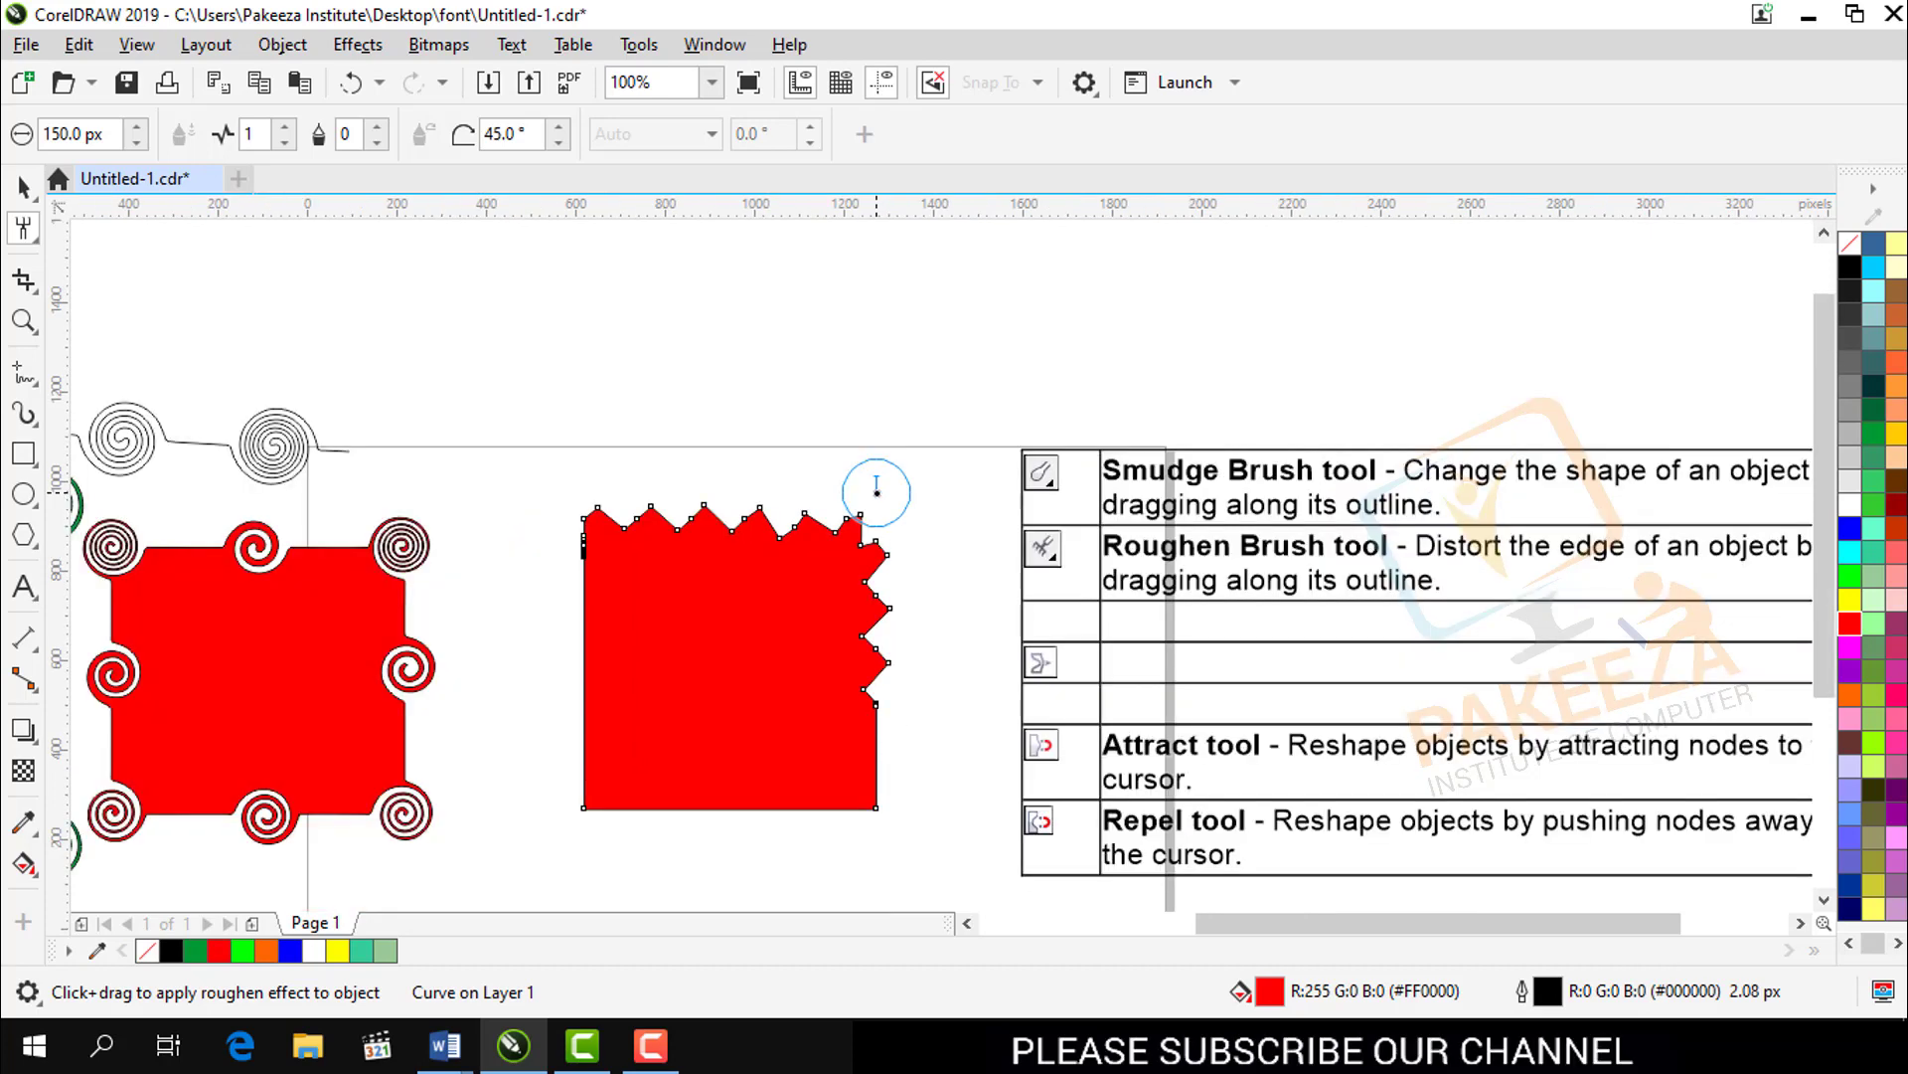
{"action": "key", "text": "ctrl+z"}
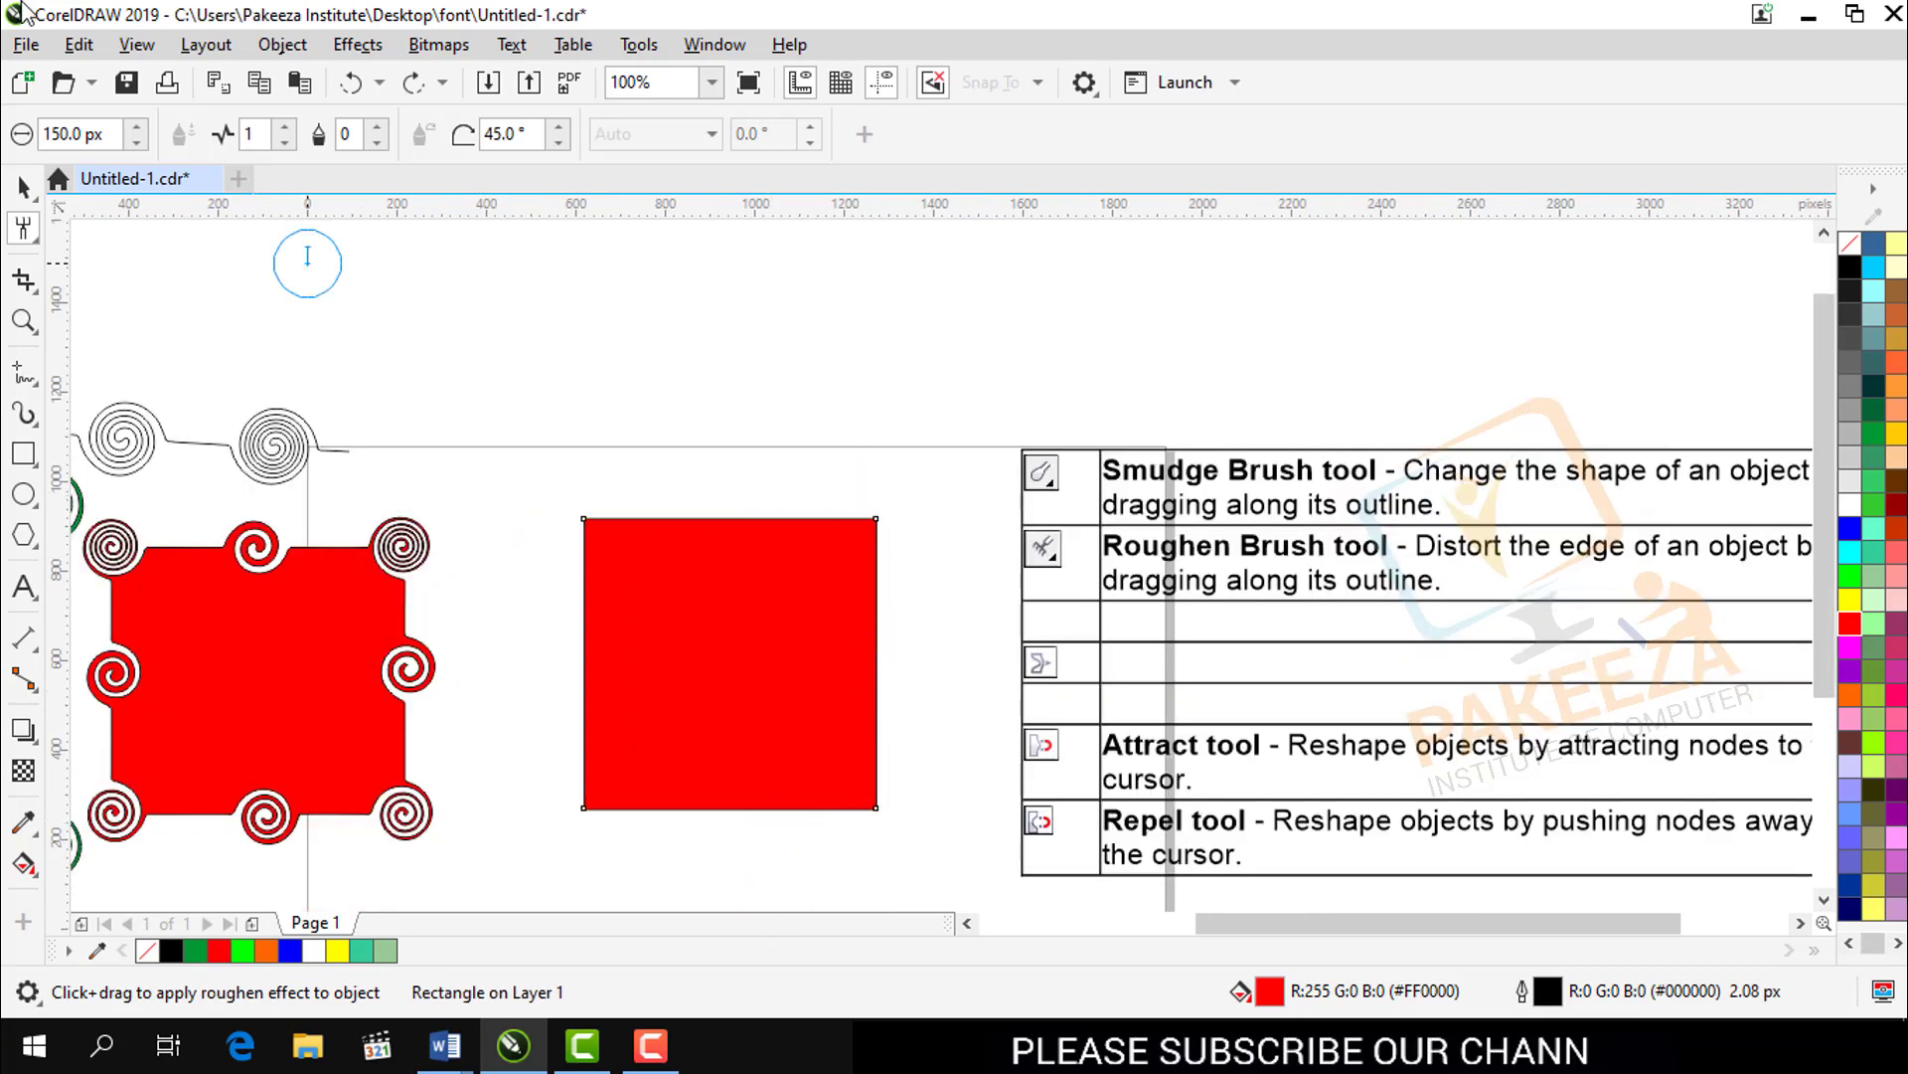
Step: Set the Roughen tool's spike frequency to 5
{"action": "left_click", "coordinate": [284, 127]}
{"action": "left_click", "coordinate": [284, 127]}
{"action": "left_click", "coordinate": [284, 127]}
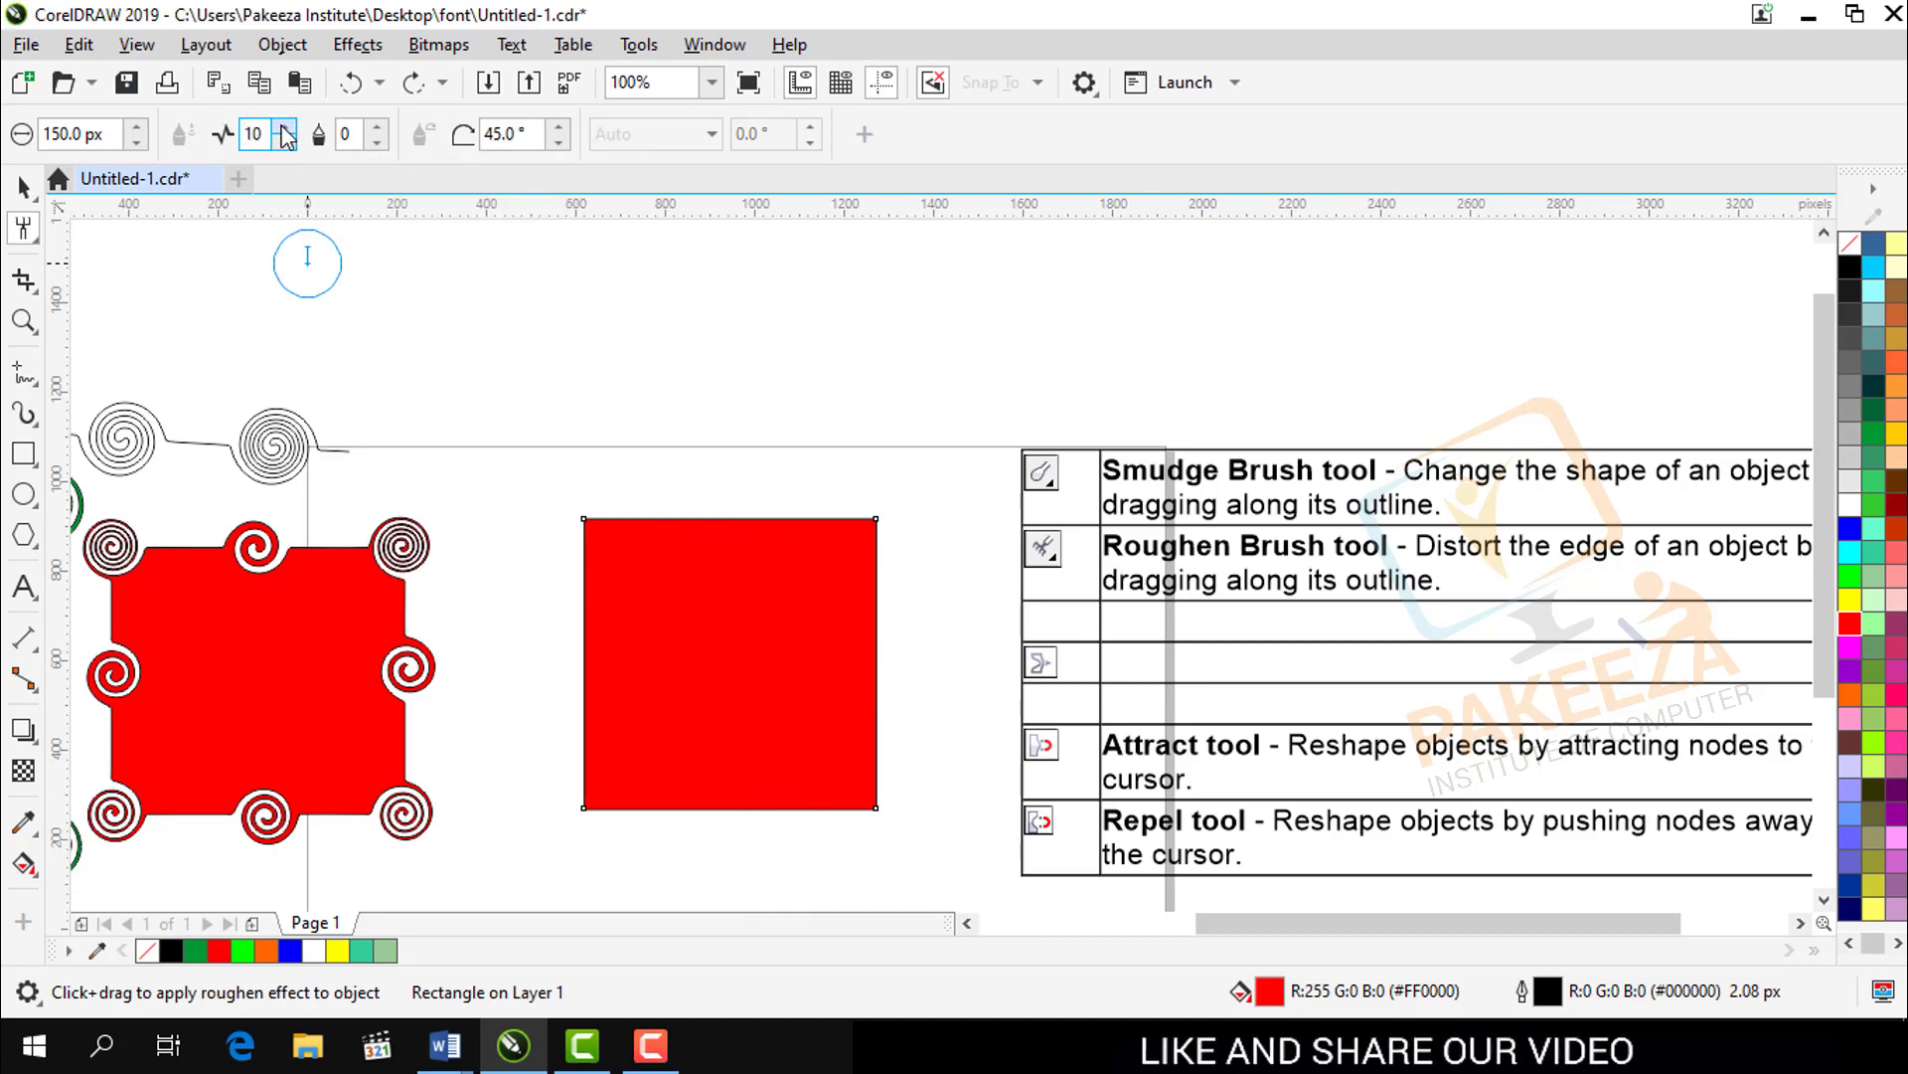
{"action": "left_click", "coordinate": [284, 128]}
{"action": "left_click", "coordinate": [284, 127]}
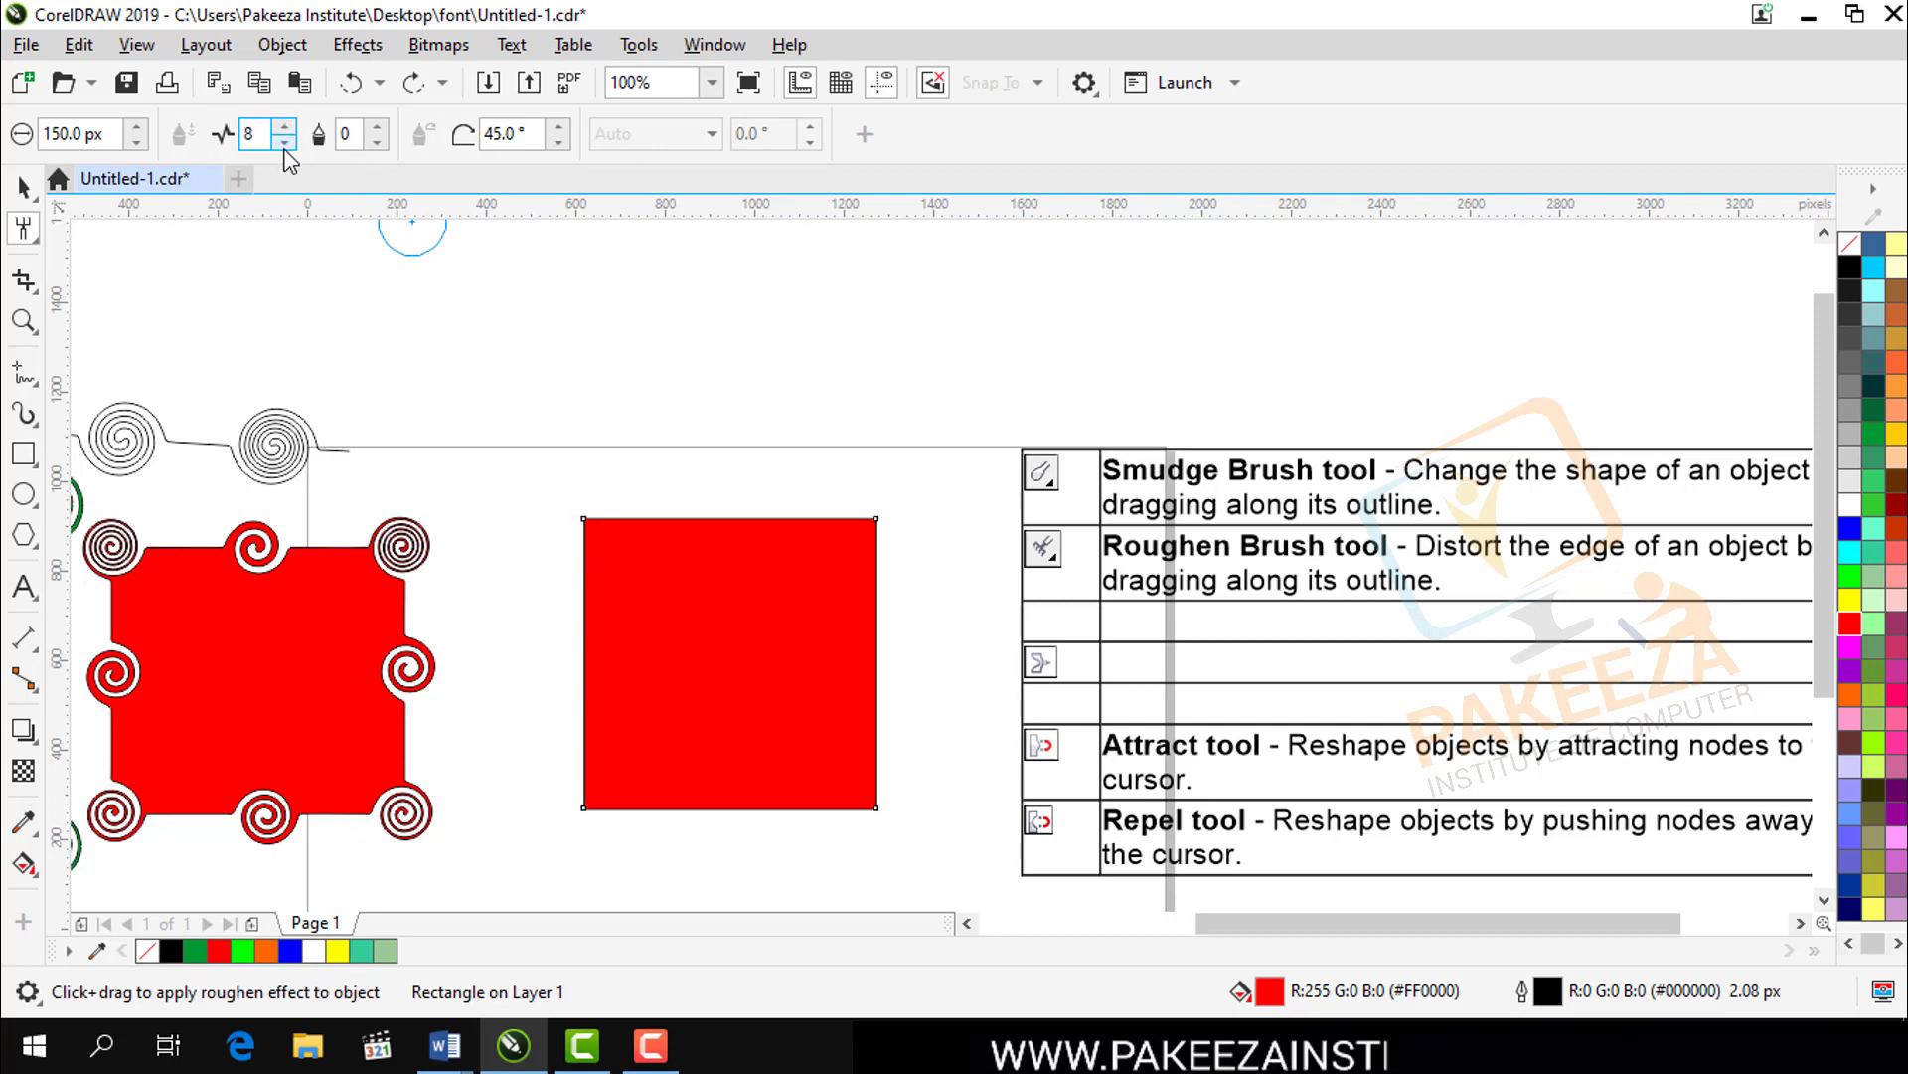
{"action": "left_click", "coordinate": [284, 143]}
{"action": "left_click", "coordinate": [285, 142]}
{"action": "left_click", "coordinate": [284, 142]}
{"action": "left_click", "coordinate": [285, 142]}
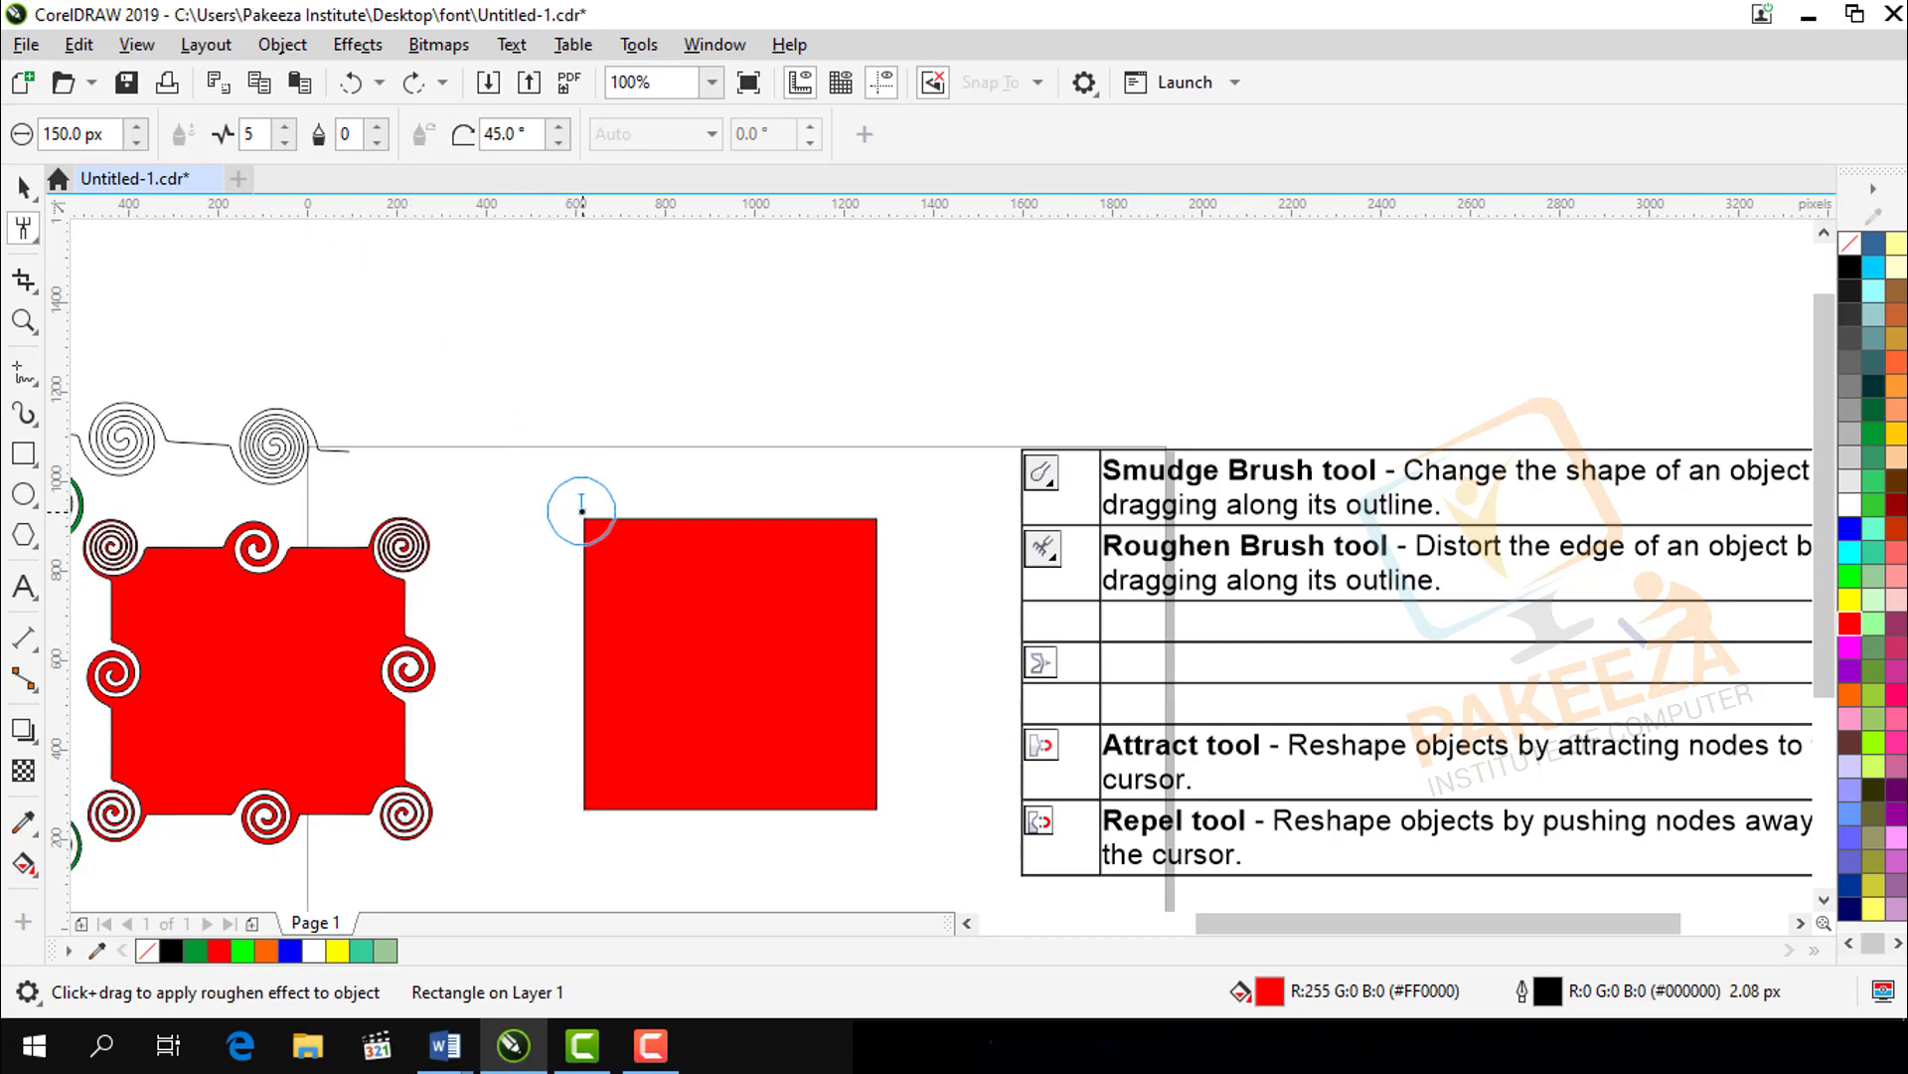
Step: Try roughening all four edges of the red rectangle into dense spikes with the 150 px nib, and undo the strokes
{"action": "mouse_move", "coordinate": [587, 511]}
{"action": "left_mouse_down"}
{"action": "mouse_move", "coordinate": [889, 508]}
{"action": "mouse_move", "coordinate": [872, 578]}
{"action": "mouse_move", "coordinate": [891, 715]}
{"action": "left_mouse_up"}
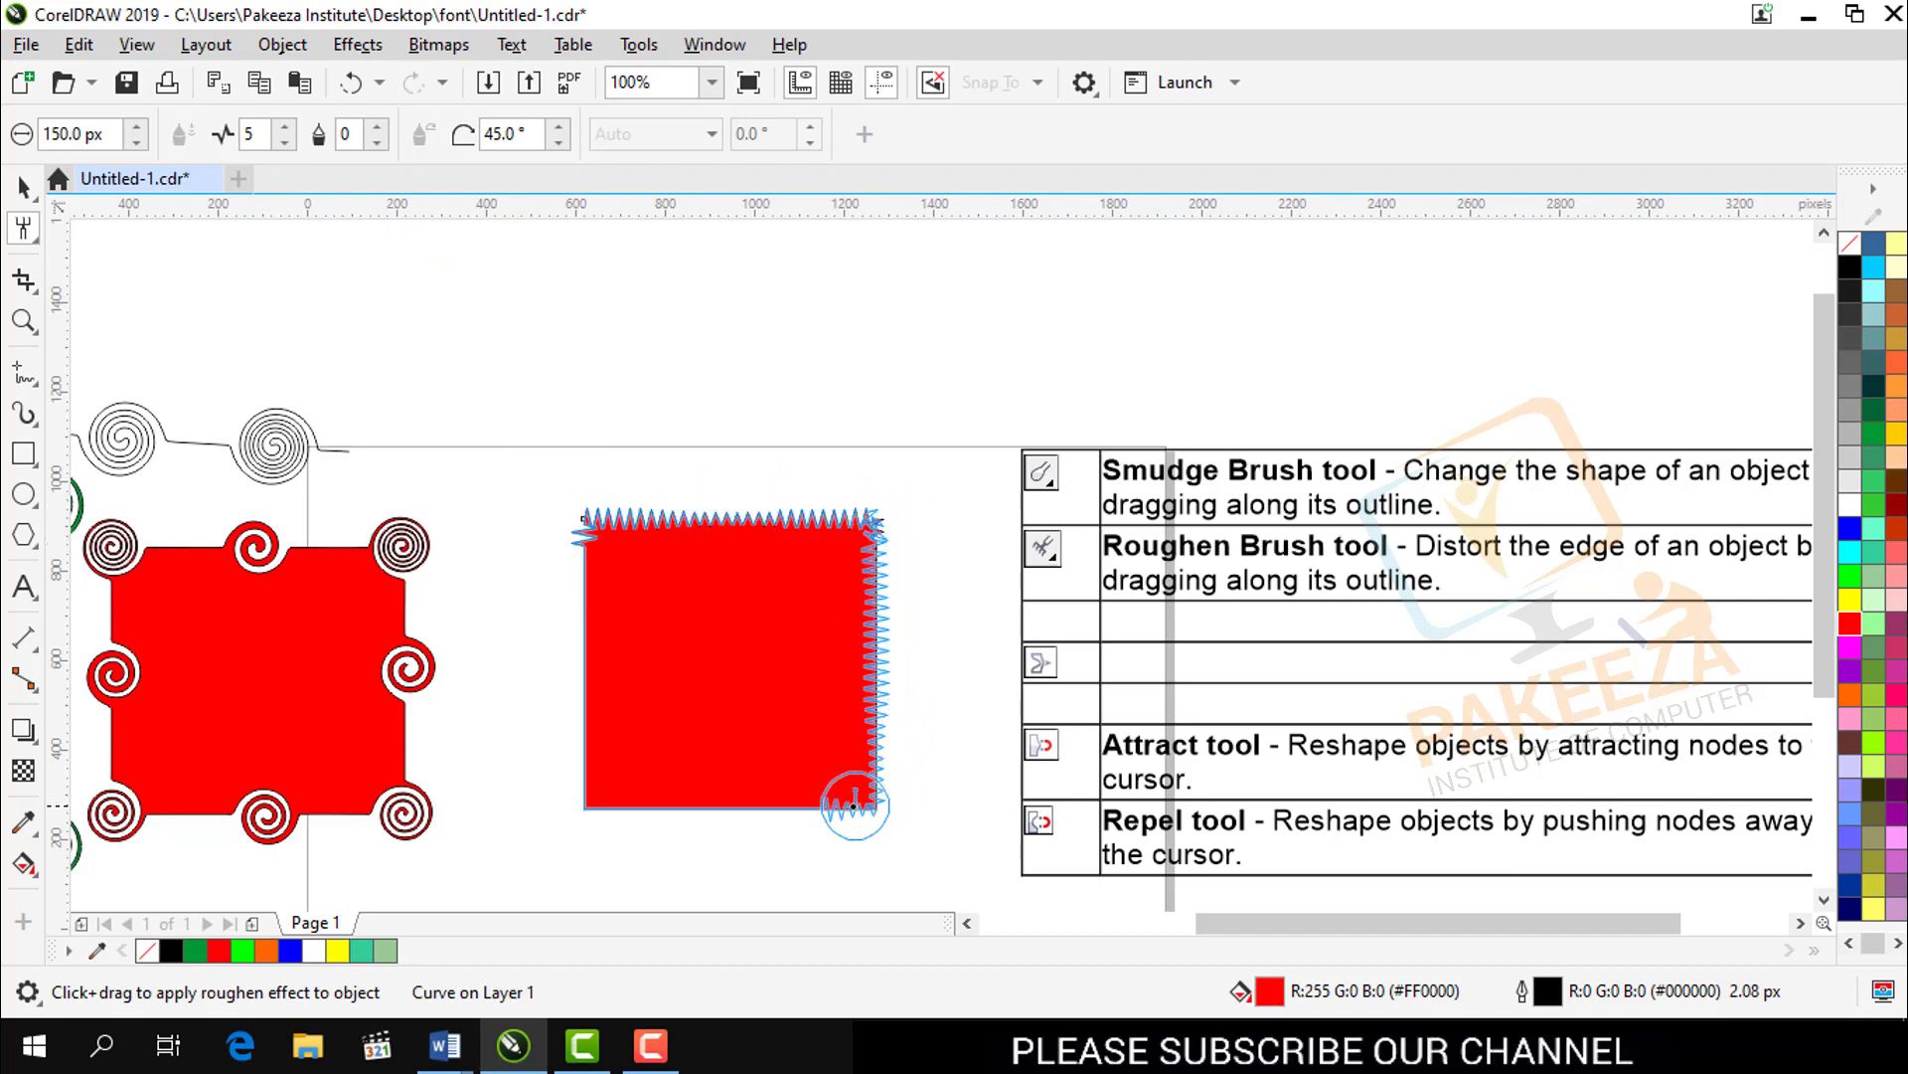
{"action": "mouse_move", "coordinate": [854, 804]}
{"action": "left_mouse_down"}
{"action": "mouse_move", "coordinate": [620, 787]}
{"action": "mouse_move", "coordinate": [565, 676]}
{"action": "left_mouse_up"}
{"action": "left_click_drag", "start_coordinate": [567, 555], "coordinate": [570, 502]}
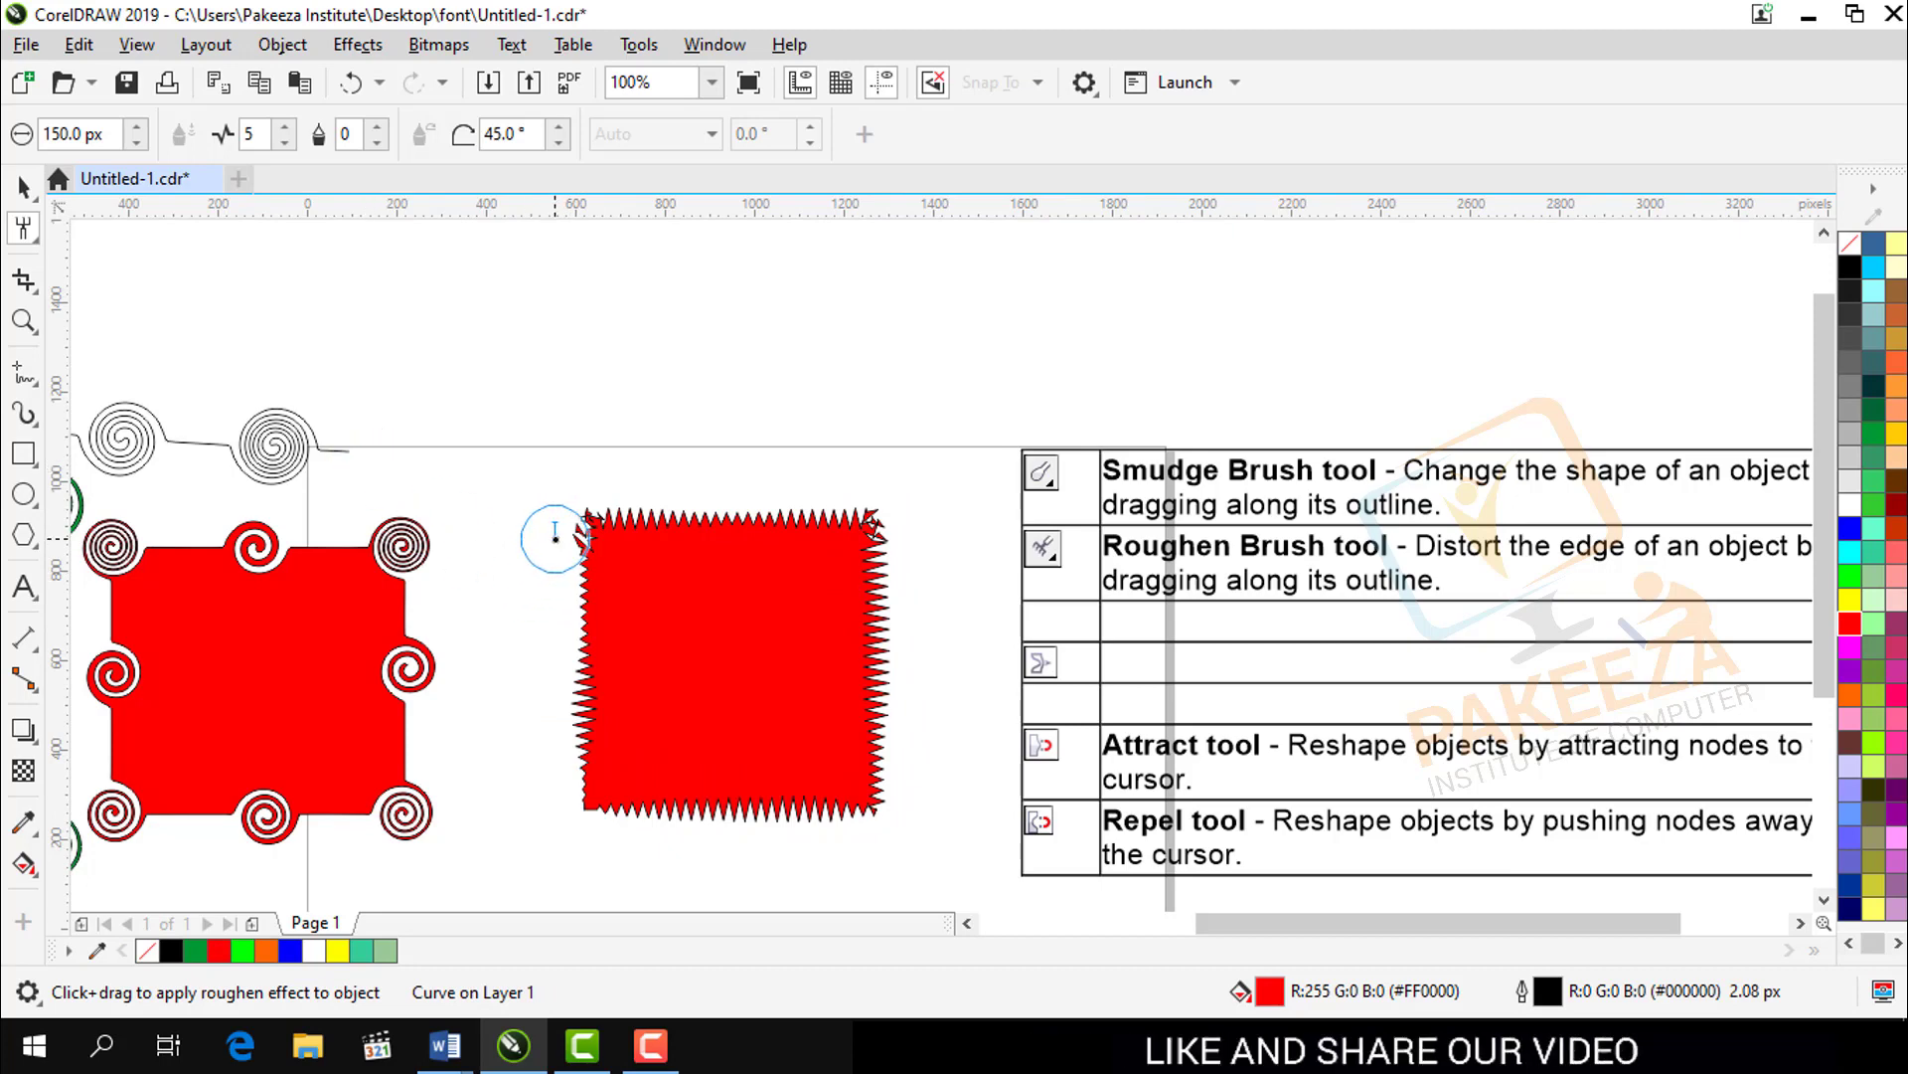
{"action": "key", "text": "ctrl+z"}
{"action": "key", "text": "ctrl+z"}
{"action": "key", "text": "ctrl+z"}
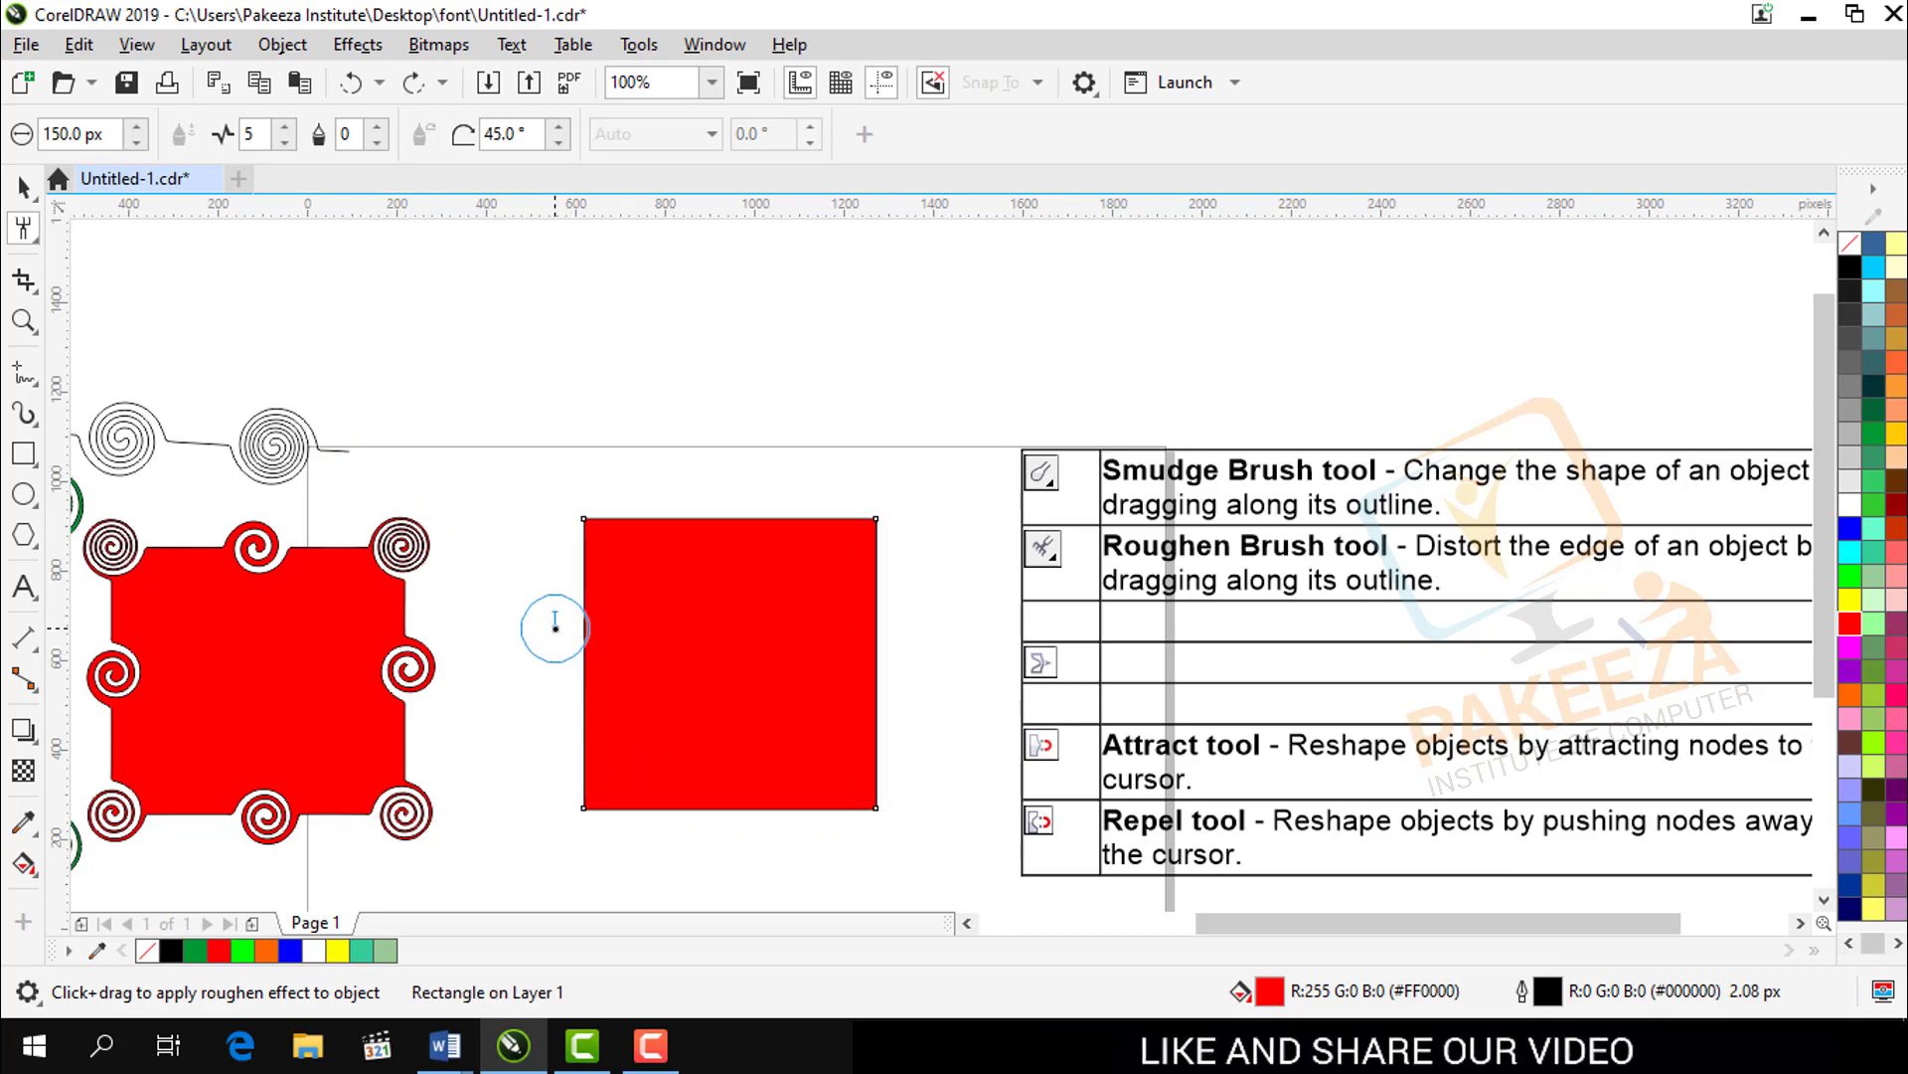
Step: Try one continuous roughen stroke around the whole red rectangle with its outline removed, and undo both changes
{"action": "scroll", "coordinate": [696, 679], "scroll_direction": "up", "scroll_amount": 2}
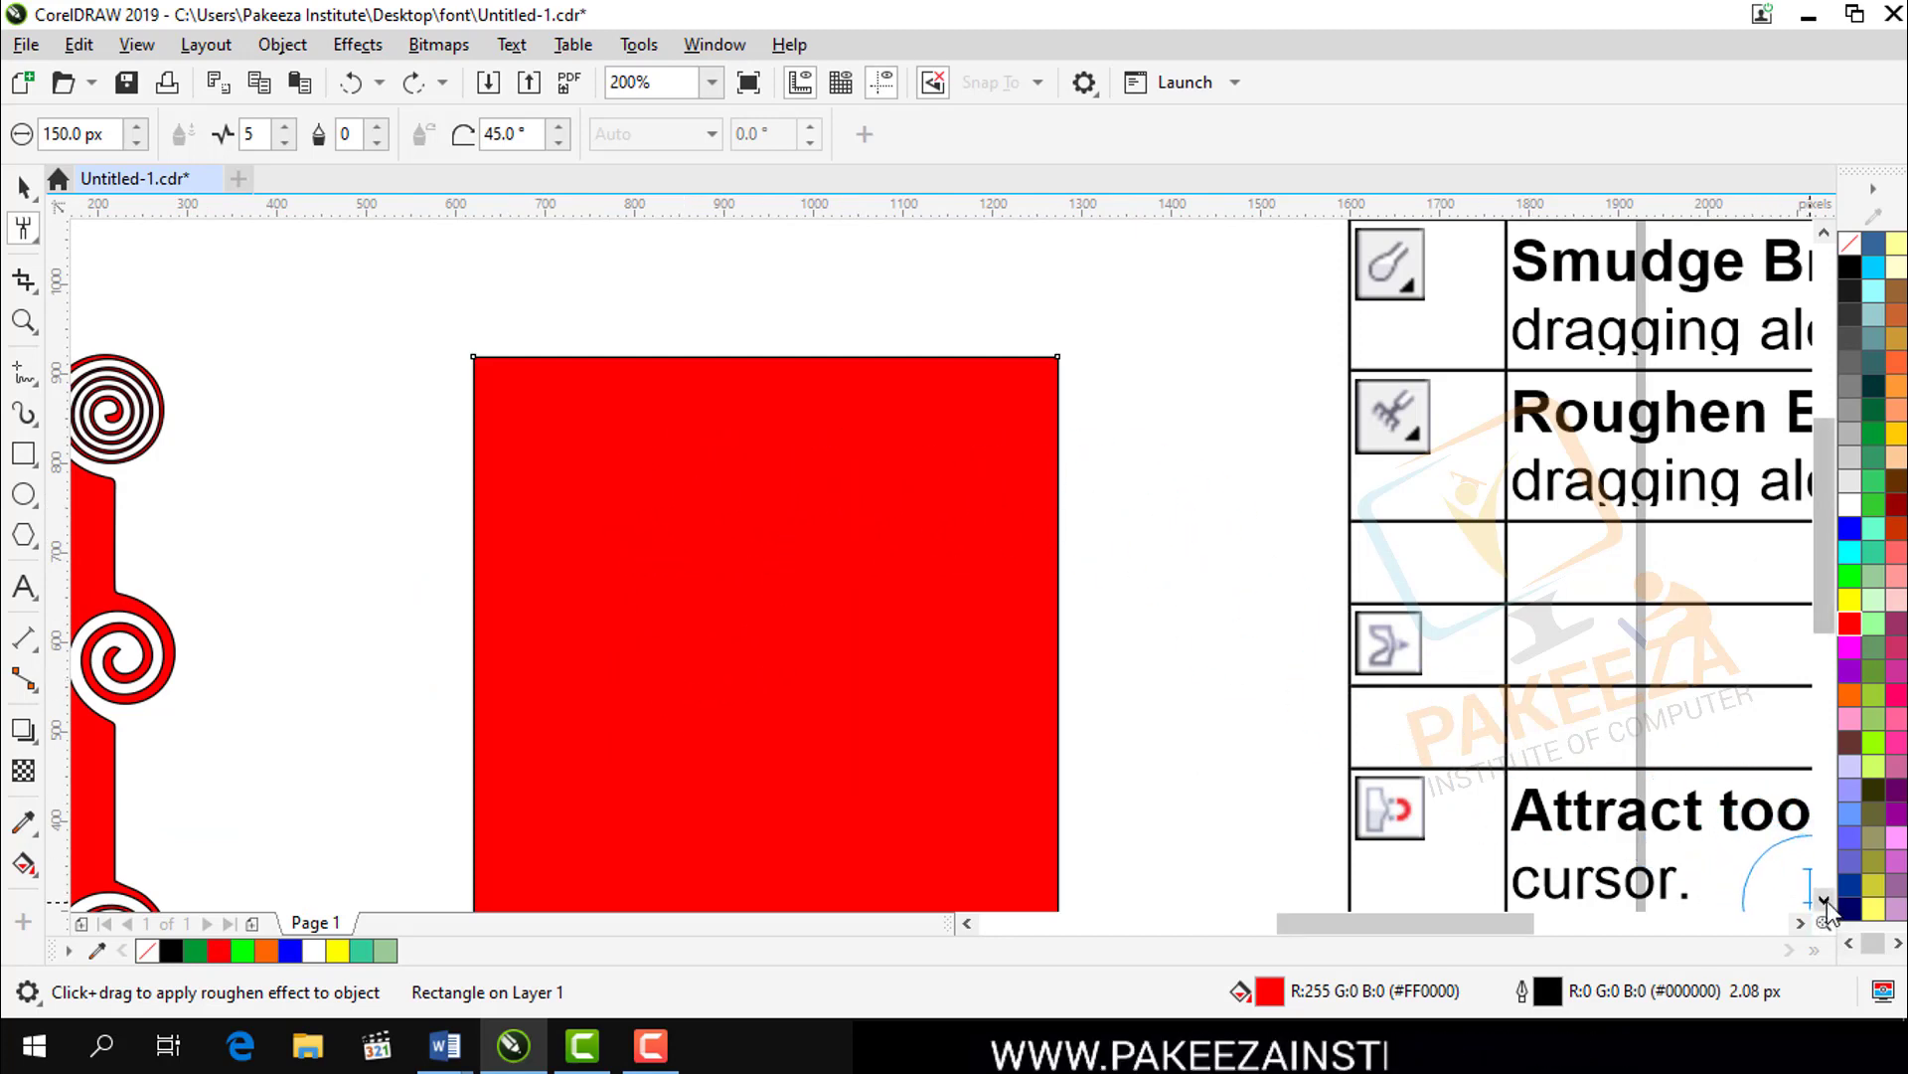
{"action": "scroll", "coordinate": [1824, 596], "scroll_direction": "down", "scroll_amount": 2}
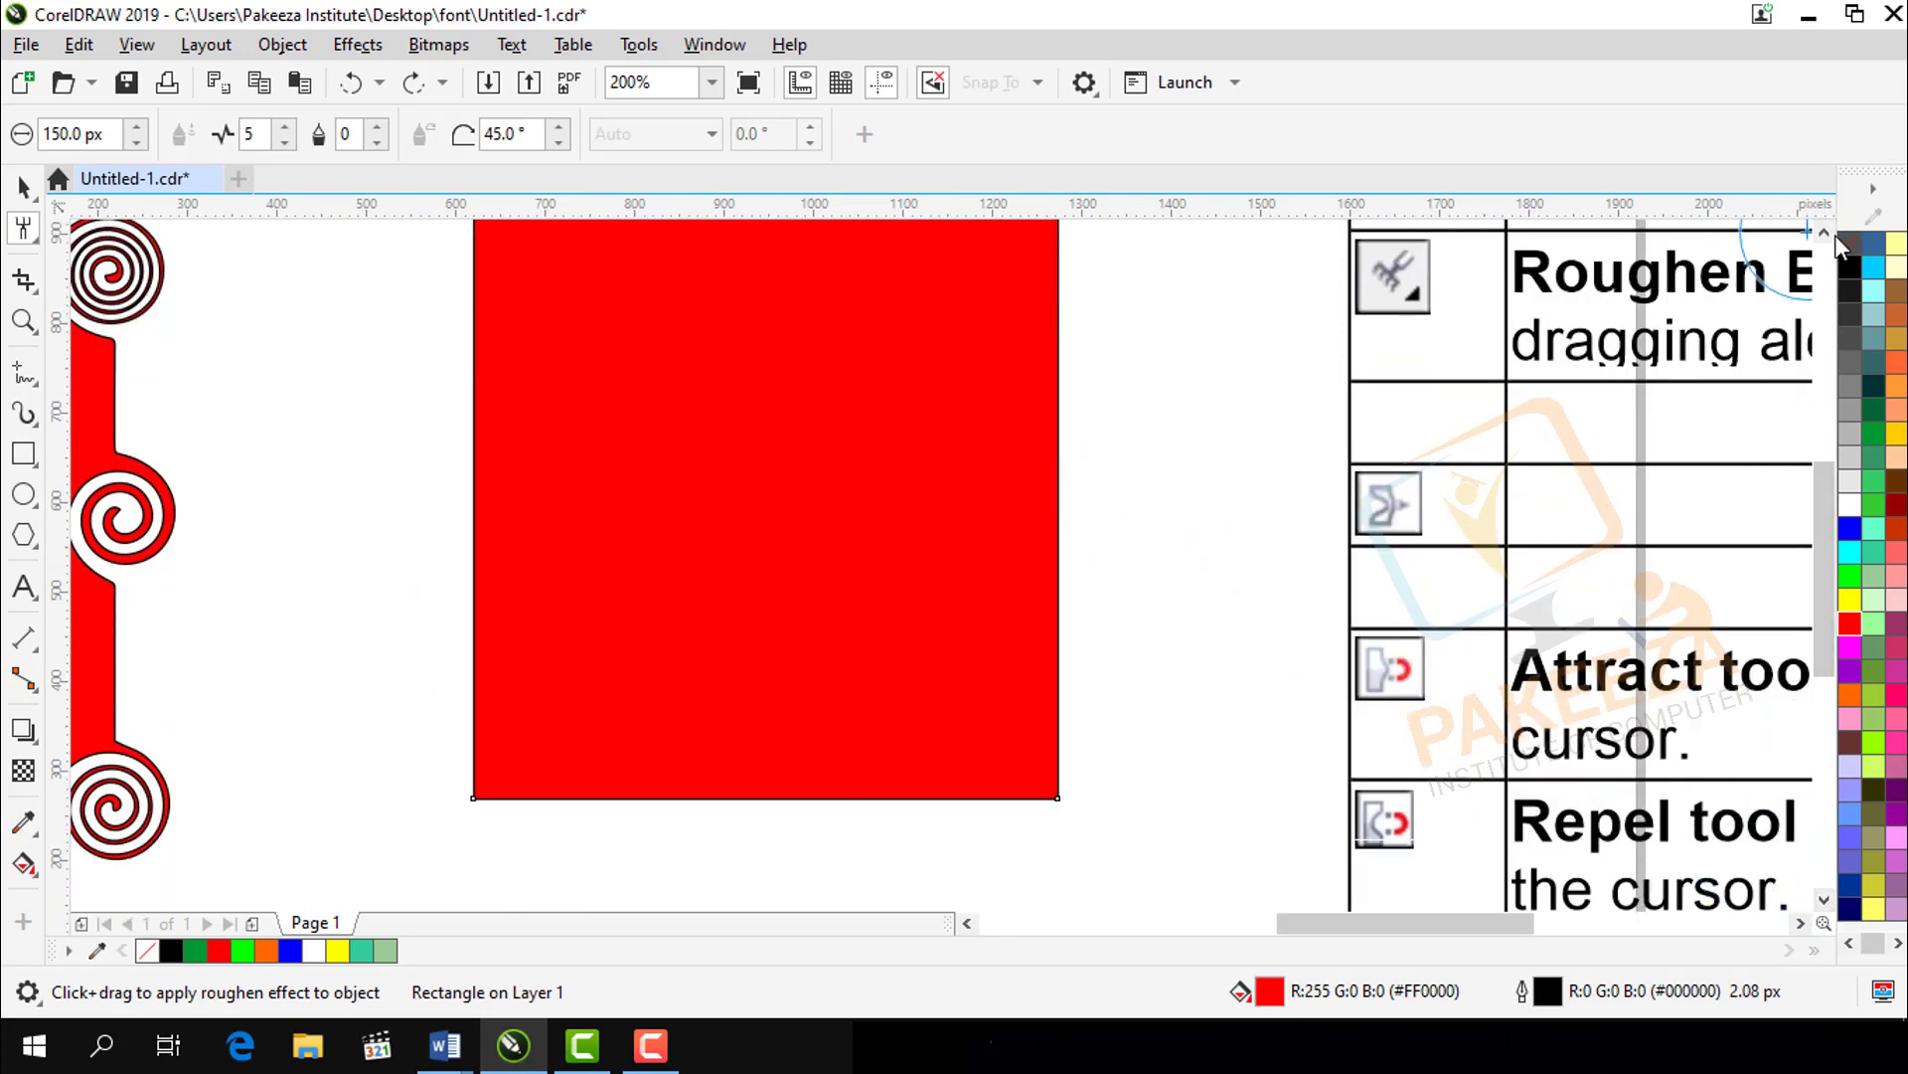
{"action": "scroll", "coordinate": [1824, 566], "scroll_direction": "up", "scroll_amount": 1}
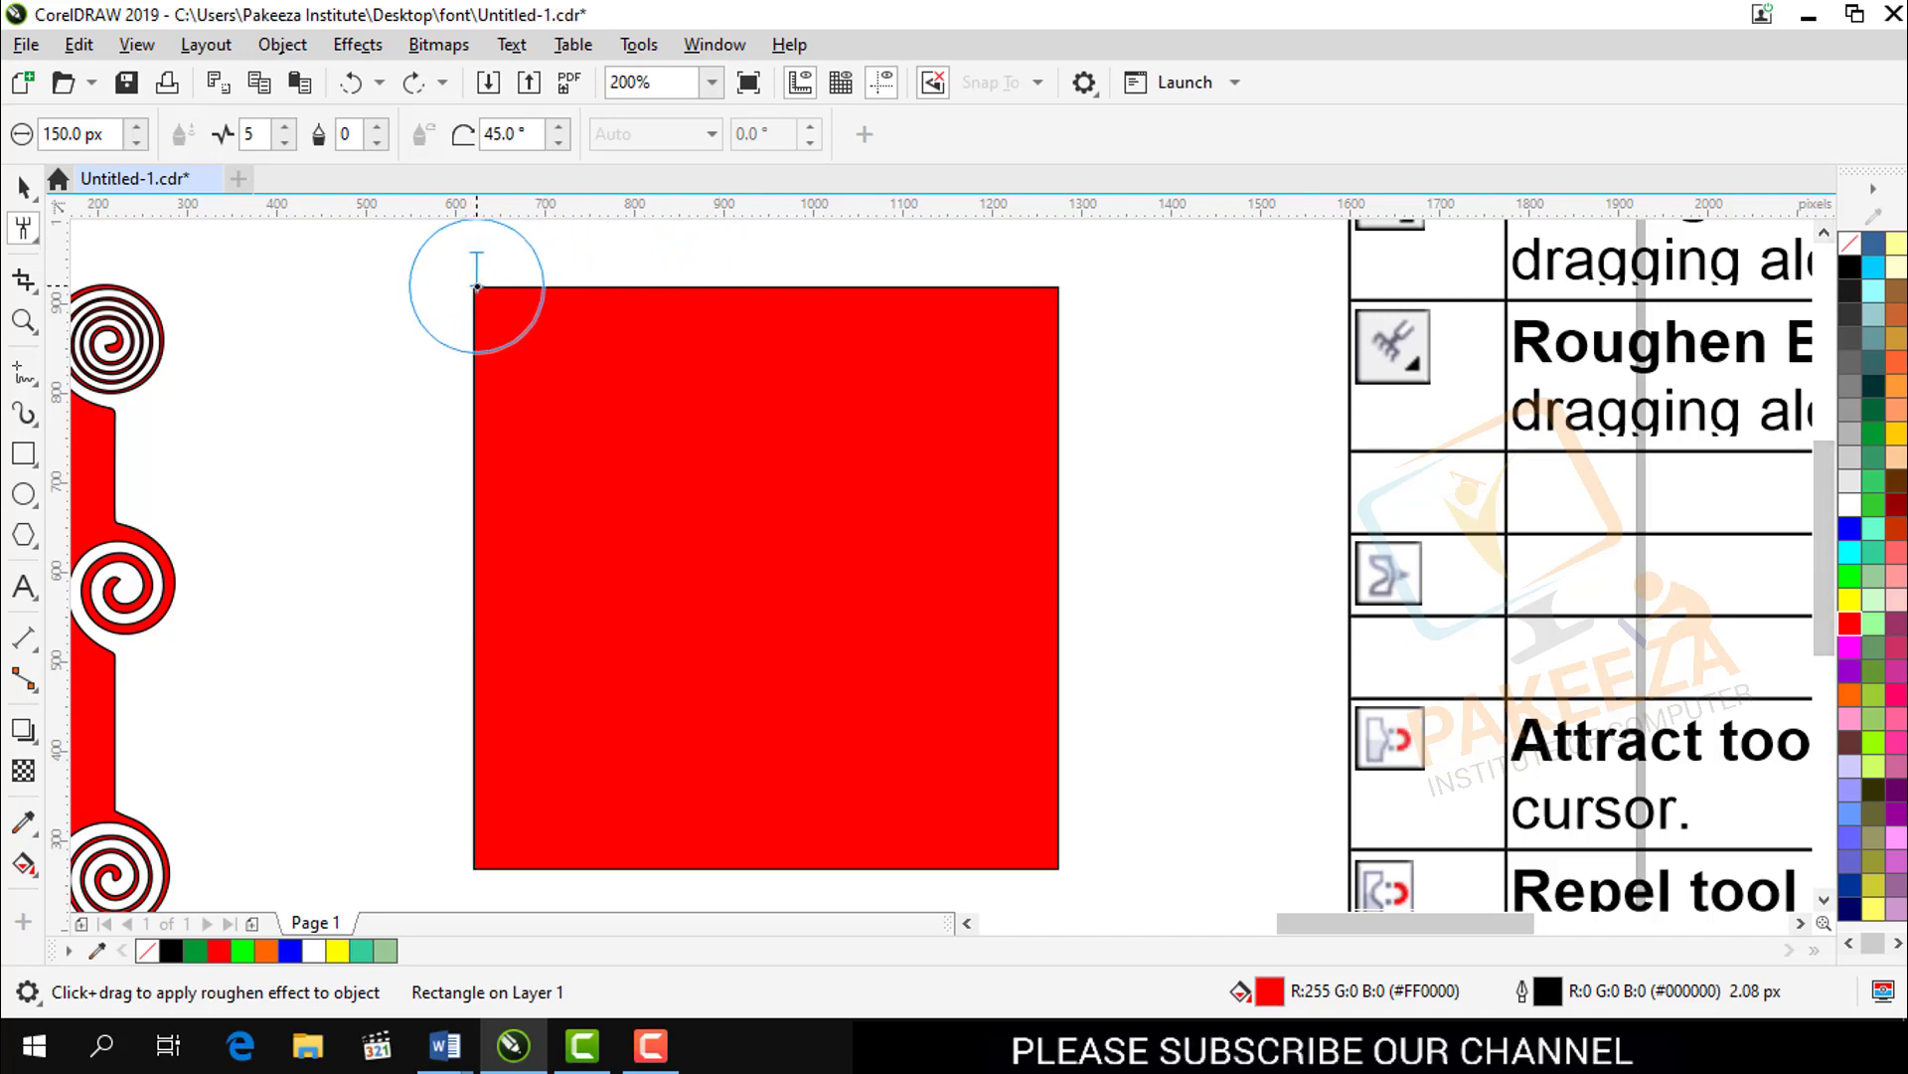
{"action": "mouse_move", "coordinate": [475, 286]}
{"action": "left_mouse_down"}
{"action": "mouse_move", "coordinate": [1069, 287]}
{"action": "mouse_move", "coordinate": [1038, 845]}
{"action": "mouse_move", "coordinate": [956, 861]}
{"action": "mouse_move", "coordinate": [476, 835]}
{"action": "mouse_move", "coordinate": [488, 298]}
{"action": "left_mouse_up"}
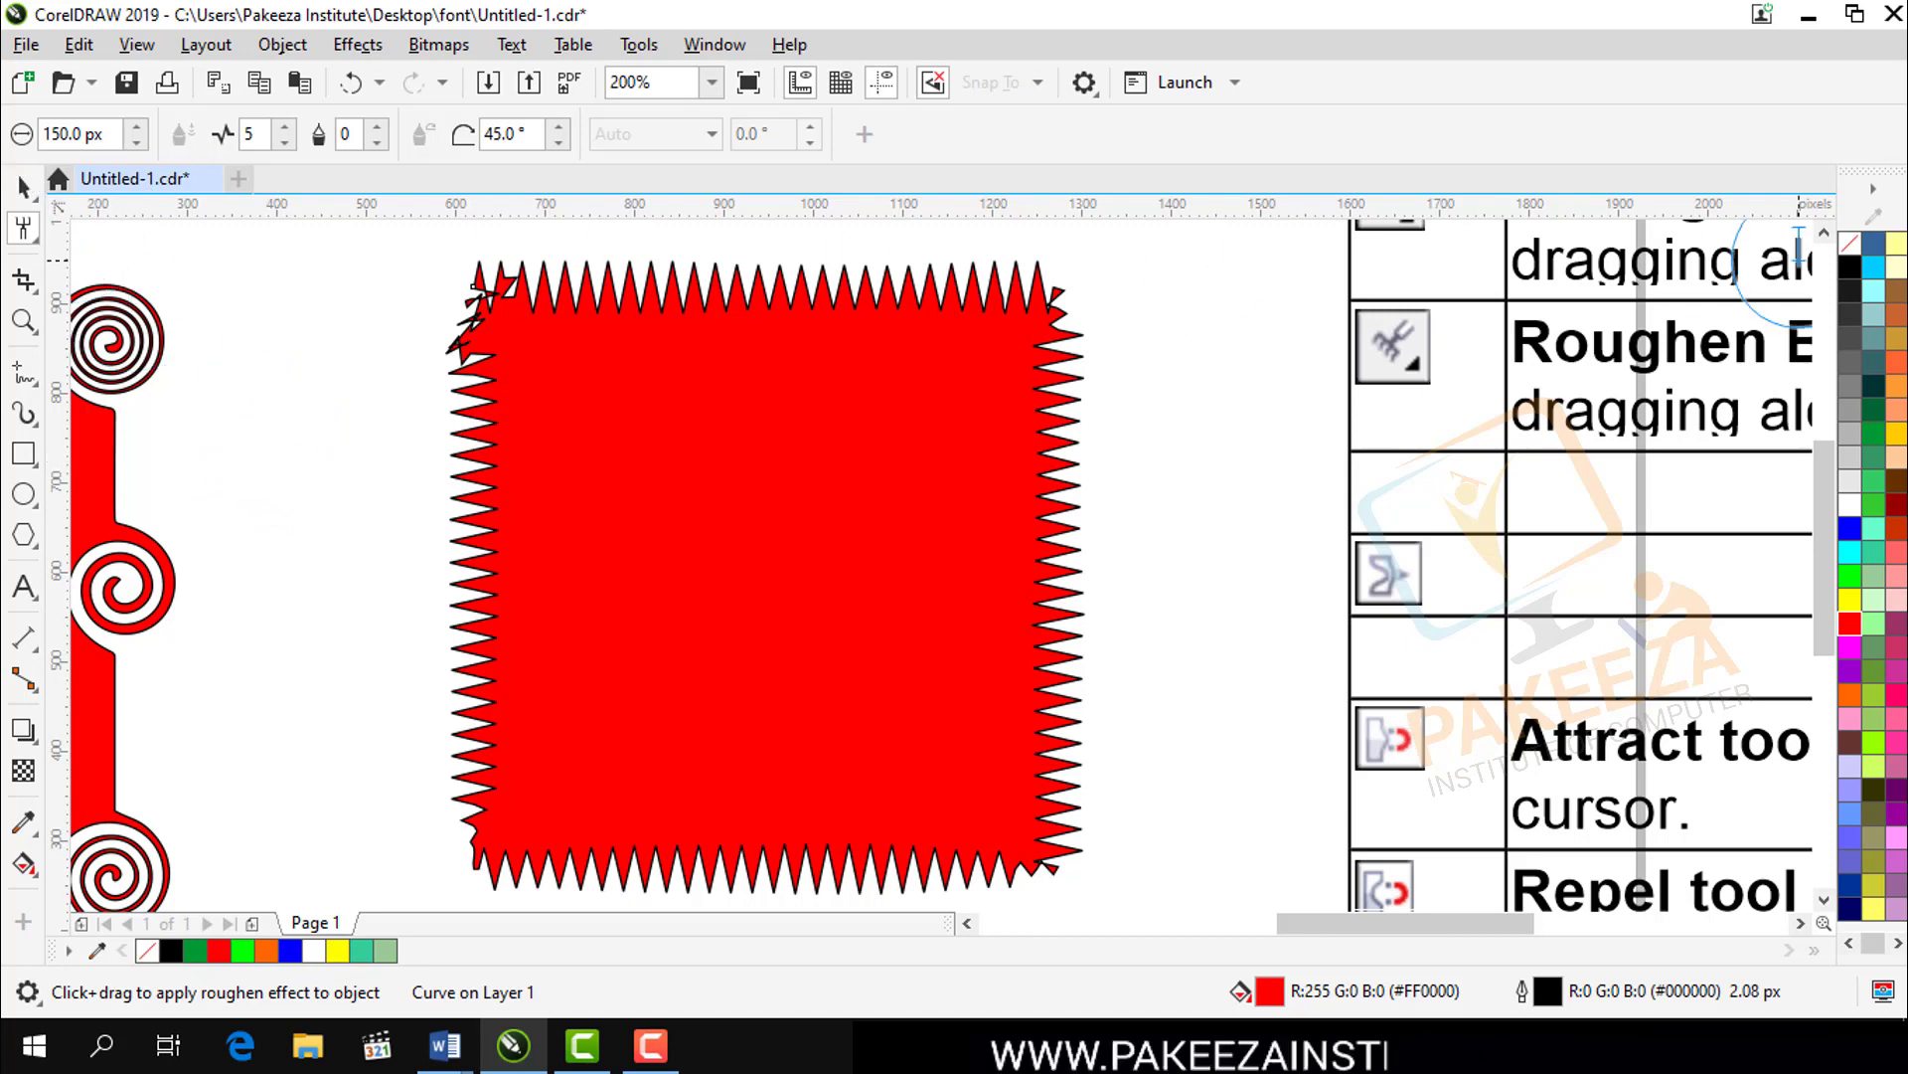
{"action": "right_click", "coordinate": [1851, 247]}
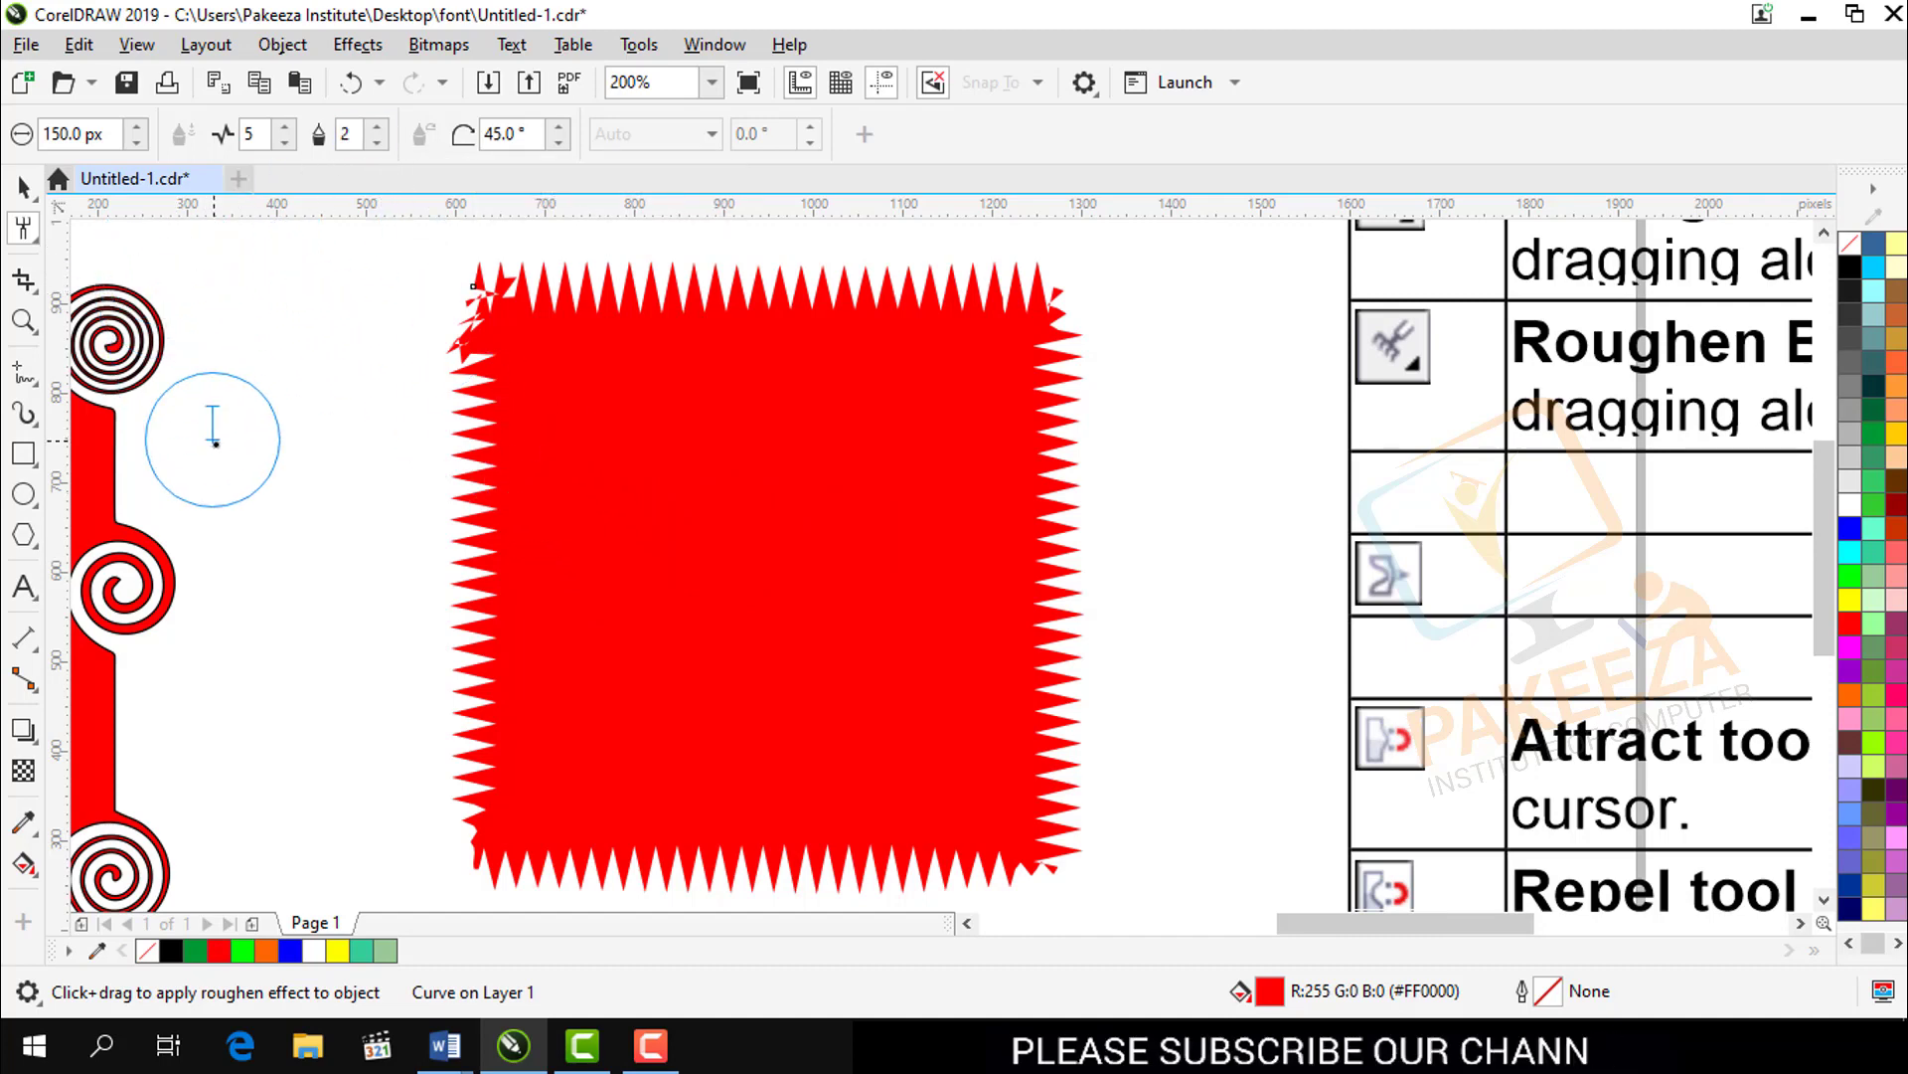
{"action": "key", "text": "ctrl+z"}
{"action": "key", "text": "ctrl+z"}
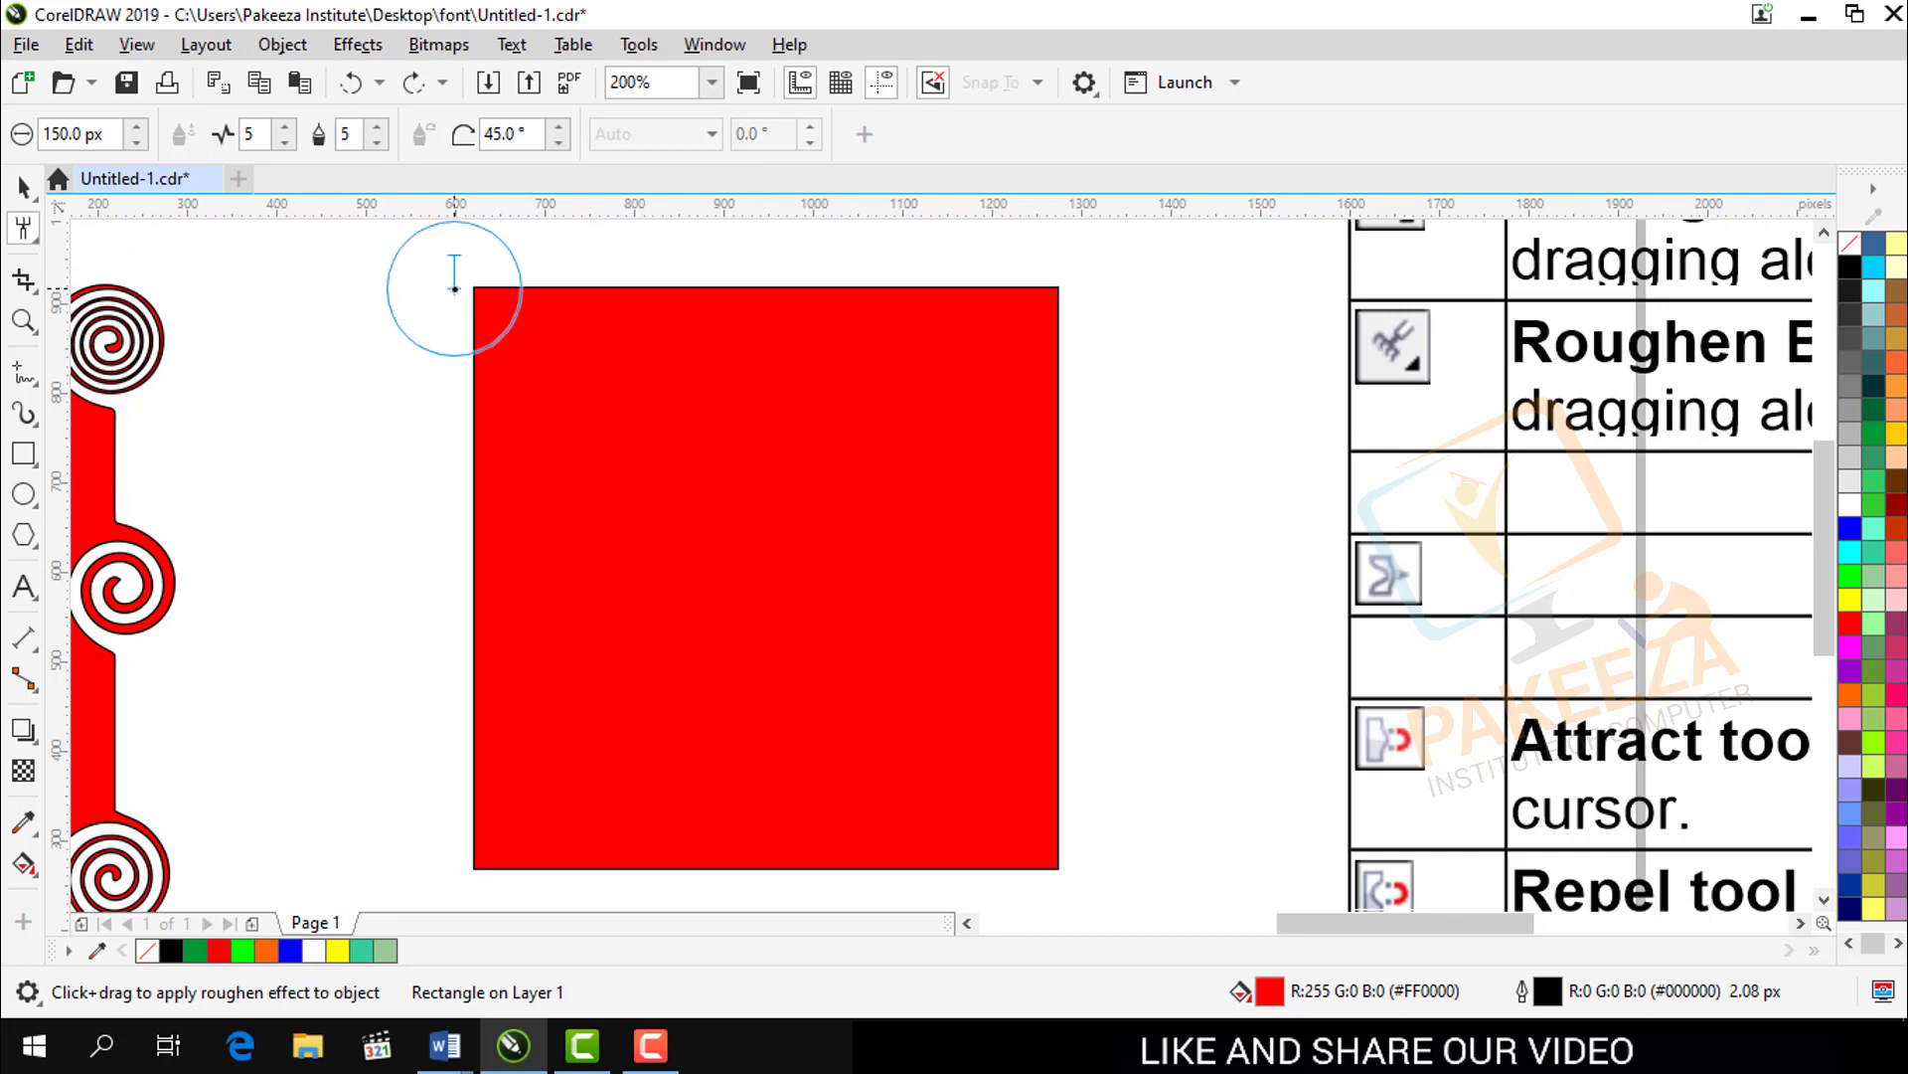
Step: Try roughening the red rectangle's edges irregularly with the dryness at 5, and undo the stroke
{"action": "mouse_move", "coordinate": [456, 281]}
{"action": "left_mouse_down"}
{"action": "mouse_move", "coordinate": [1122, 291]}
{"action": "mouse_move", "coordinate": [1047, 487]}
{"action": "mouse_move", "coordinate": [1070, 959]}
{"action": "mouse_move", "coordinate": [685, 816]}
{"action": "mouse_move", "coordinate": [473, 653]}
{"action": "mouse_move", "coordinate": [442, 681]}
{"action": "mouse_move", "coordinate": [414, 562]}
{"action": "mouse_move", "coordinate": [727, 308]}
{"action": "mouse_move", "coordinate": [772, 665]}
{"action": "mouse_move", "coordinate": [713, 793]}
{"action": "mouse_move", "coordinate": [818, 506]}
{"action": "mouse_move", "coordinate": [1042, 389]}
{"action": "mouse_move", "coordinate": [765, 585]}
{"action": "mouse_move", "coordinate": [716, 690]}
{"action": "left_mouse_up"}
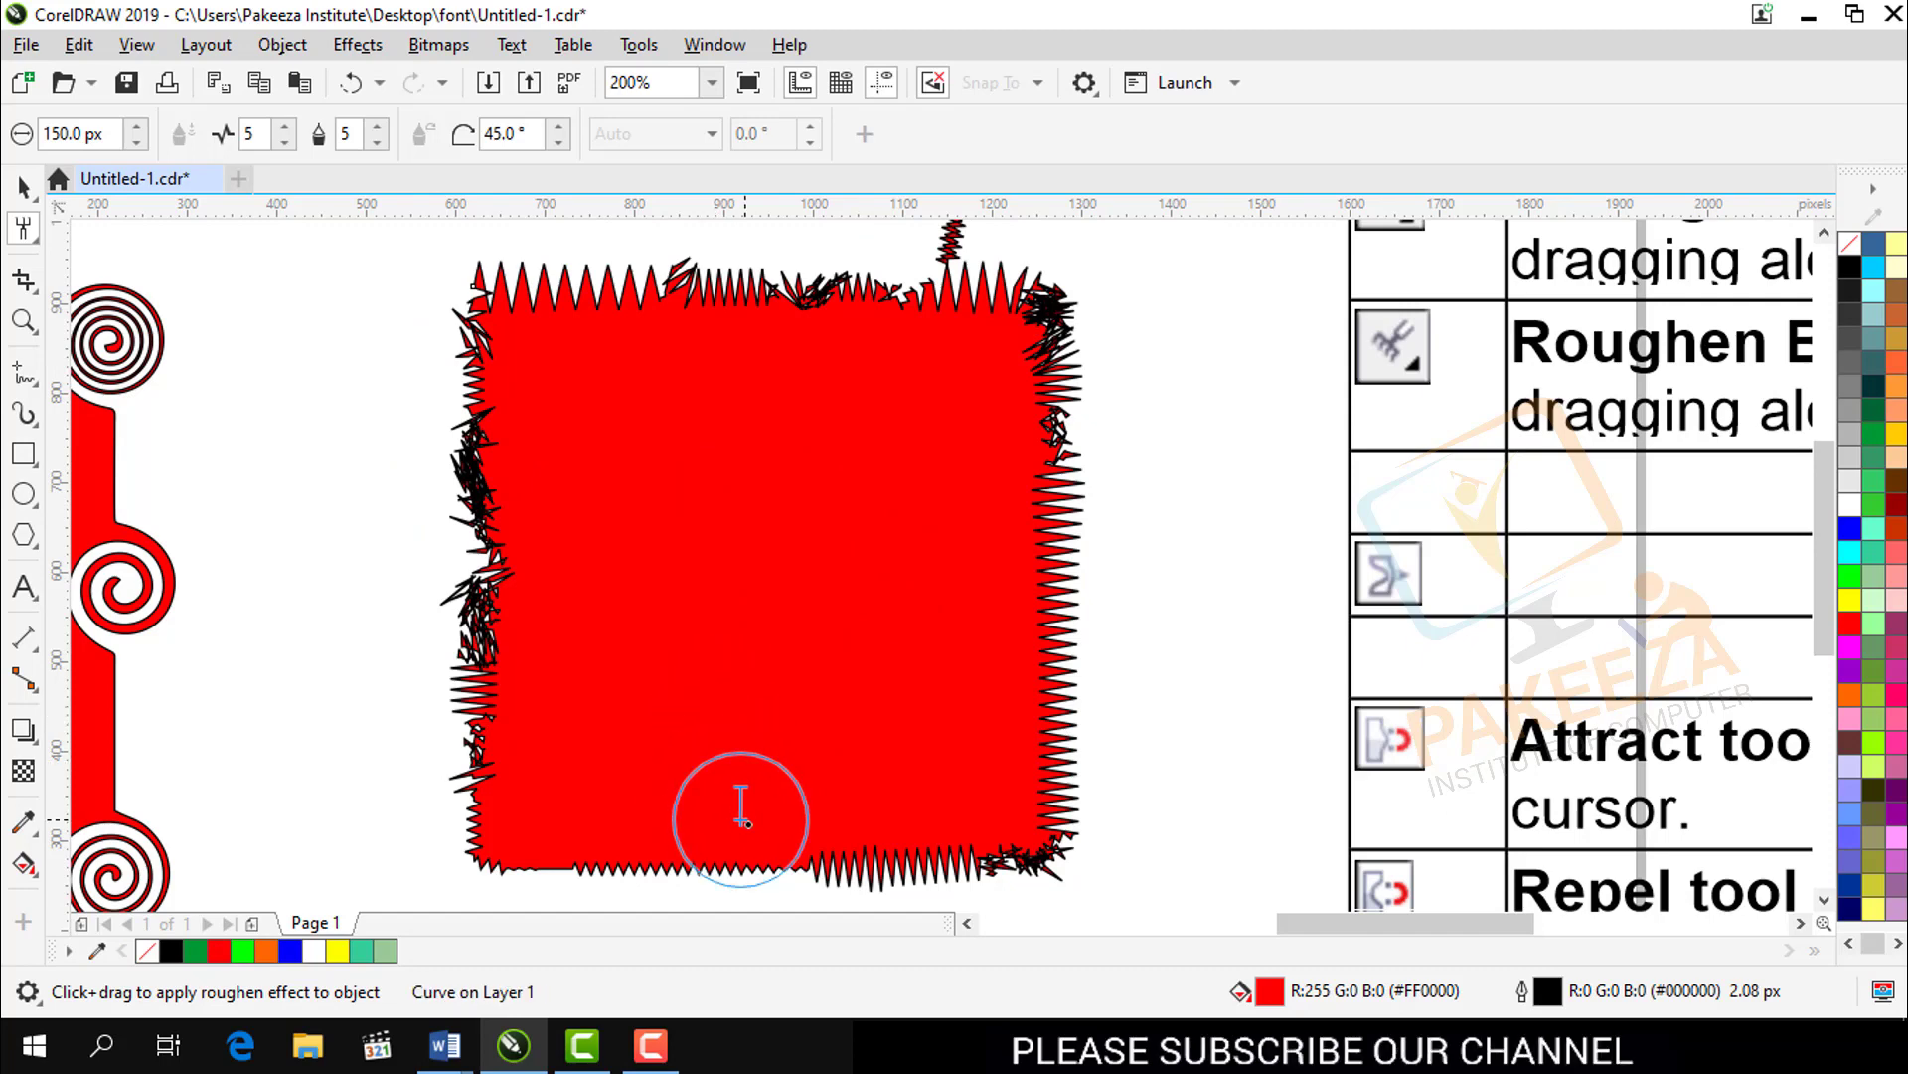
{"action": "key", "text": "ctrl+z"}
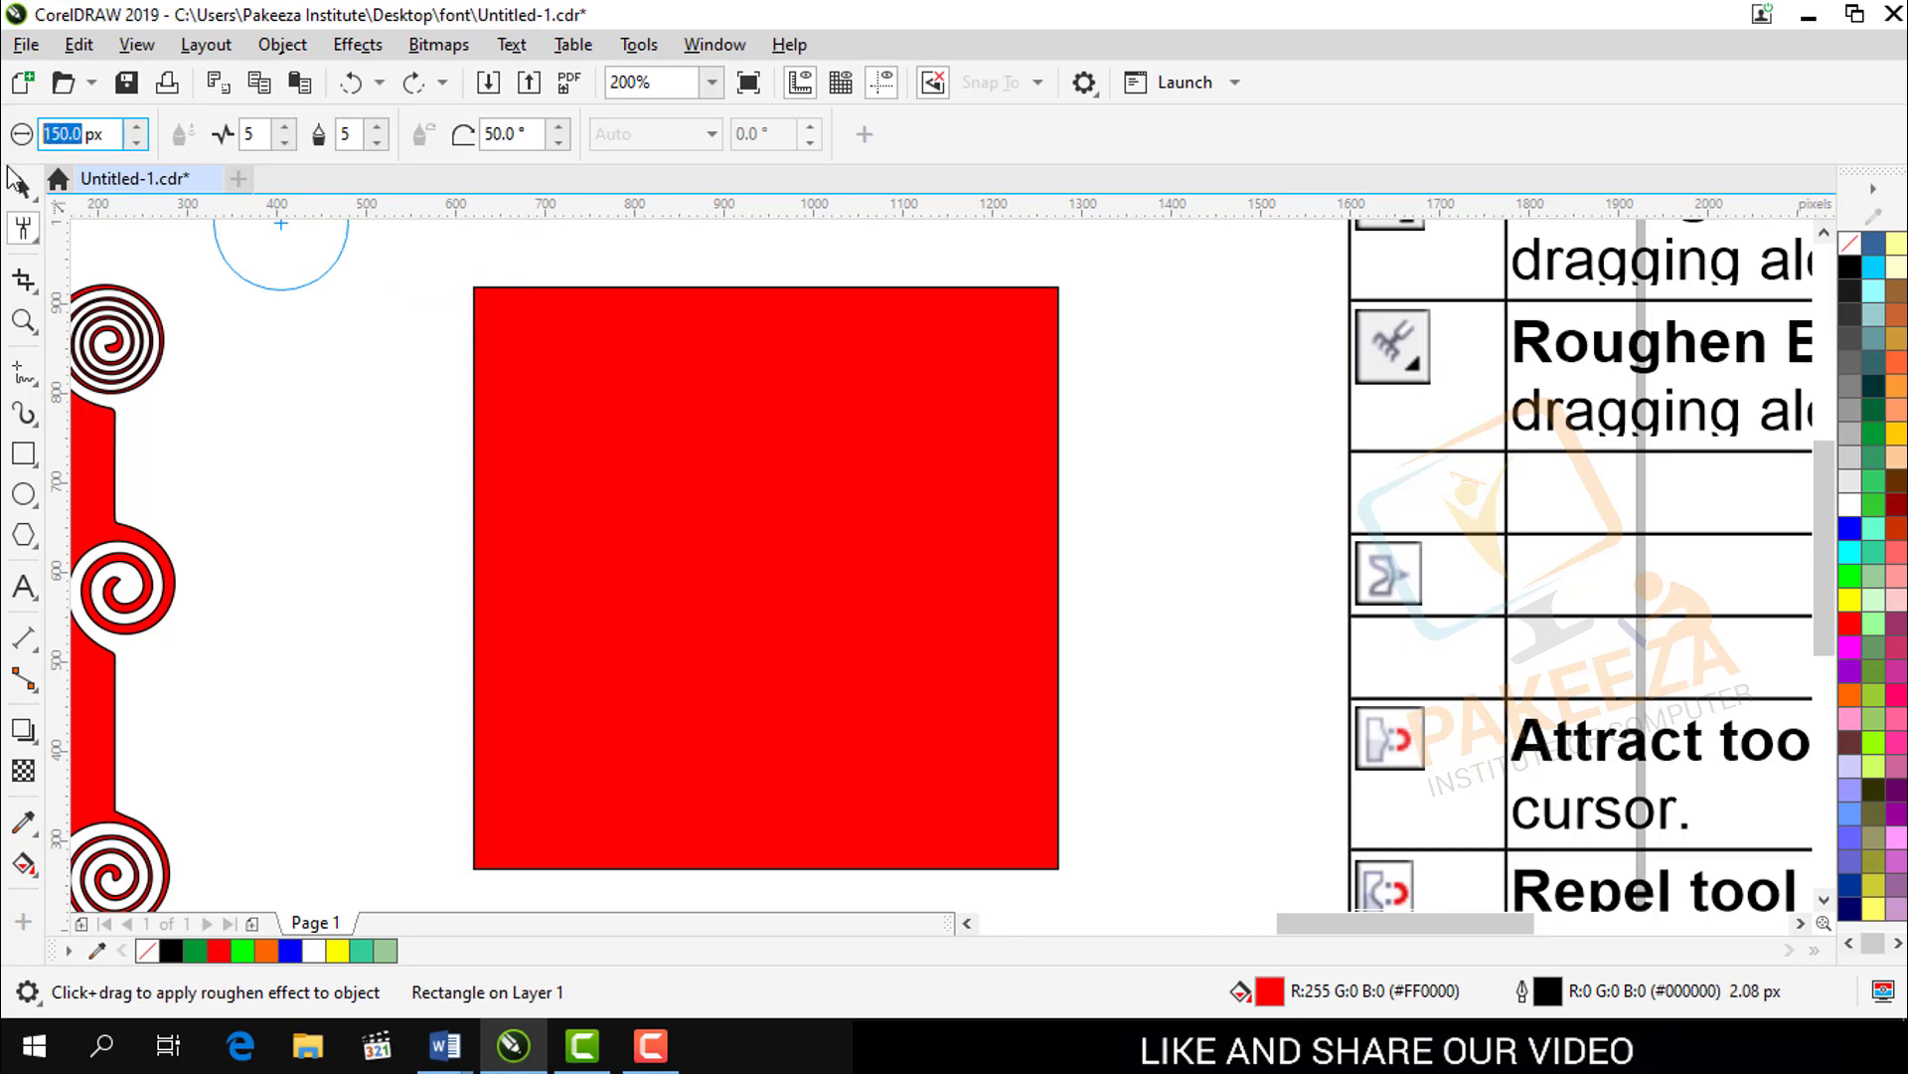
Step: Roughen all four edges of the red rectangle with a 100 px nib and 50° tilt, and remove its outline
{"action": "type", "text": "100"}
{"action": "key", "text": "Return"}
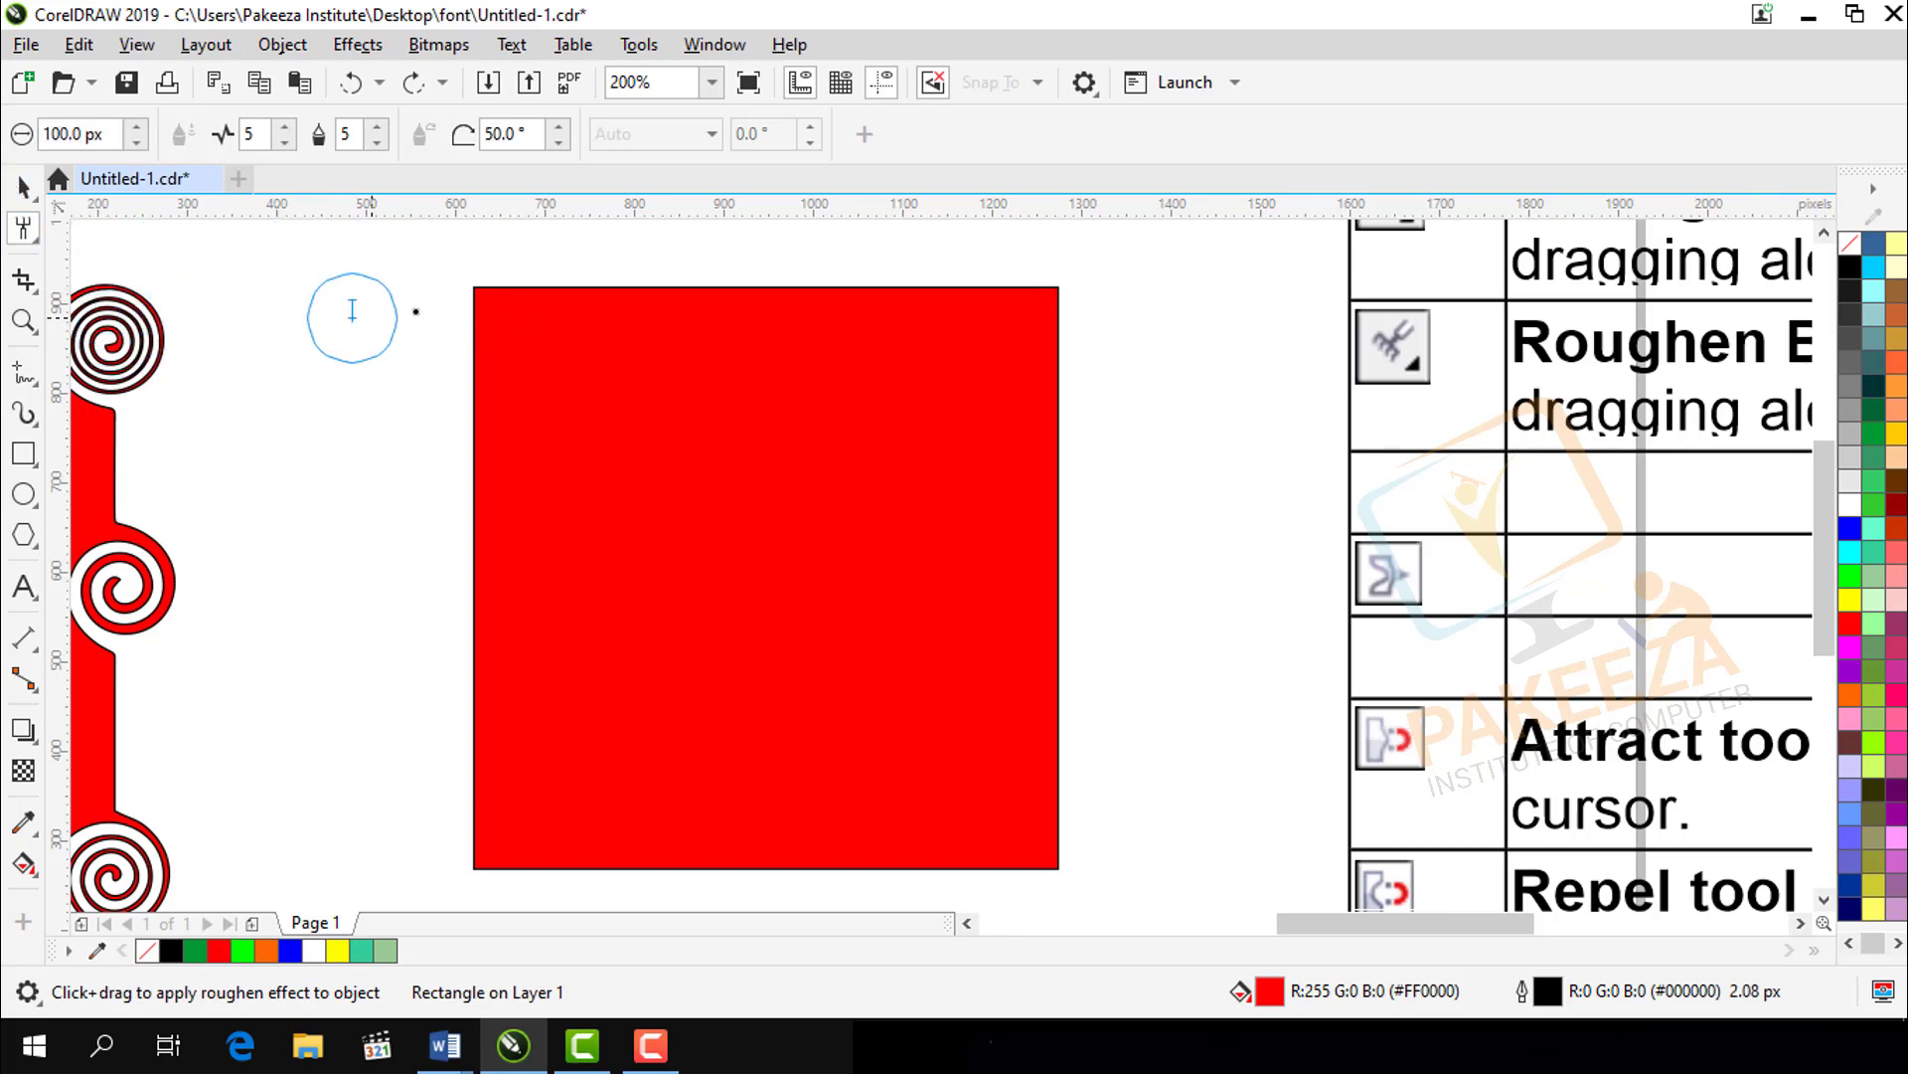
{"action": "mouse_move", "coordinate": [479, 285]}
{"action": "left_mouse_down"}
{"action": "mouse_move", "coordinate": [1026, 281]}
{"action": "mouse_move", "coordinate": [1057, 383]}
{"action": "mouse_move", "coordinate": [1052, 864]}
{"action": "mouse_move", "coordinate": [507, 881]}
{"action": "mouse_move", "coordinate": [486, 755]}
{"action": "mouse_move", "coordinate": [492, 290]}
{"action": "left_mouse_up"}
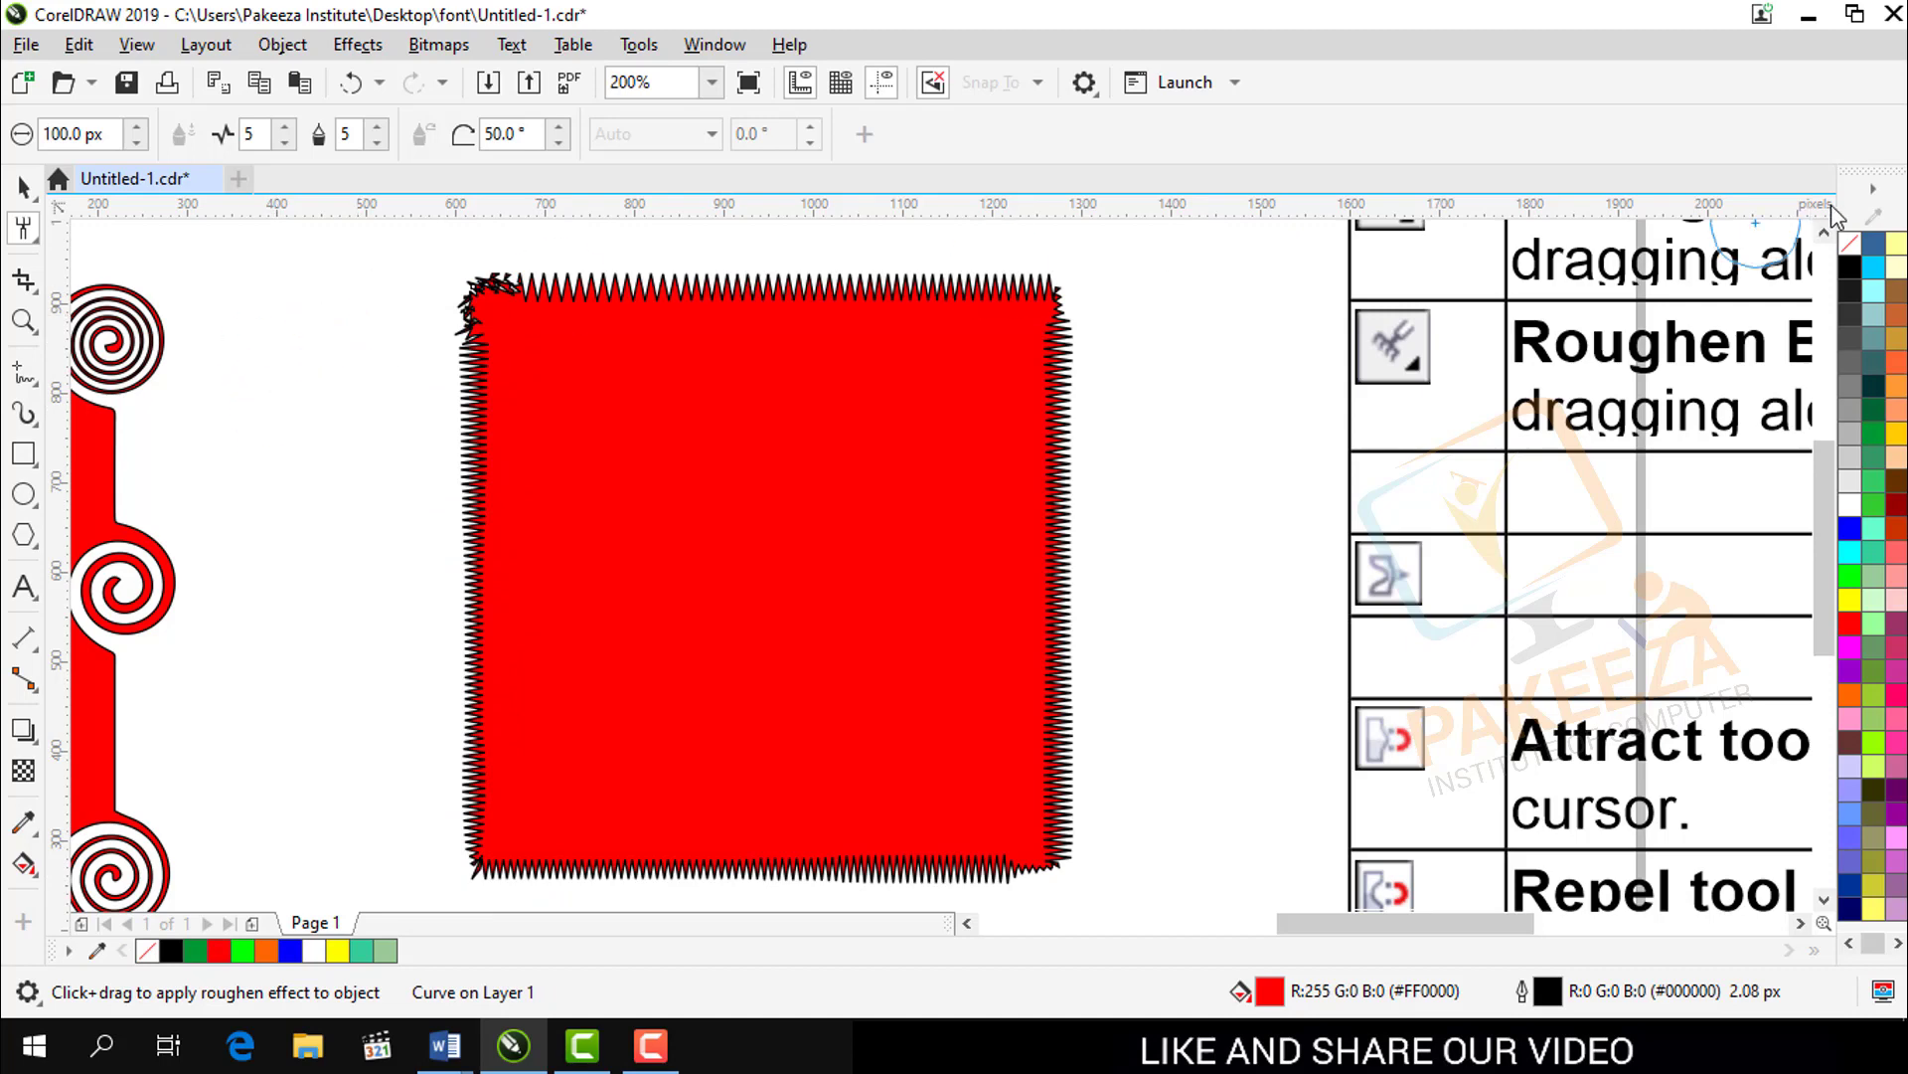
{"action": "right_click", "coordinate": [1850, 243]}
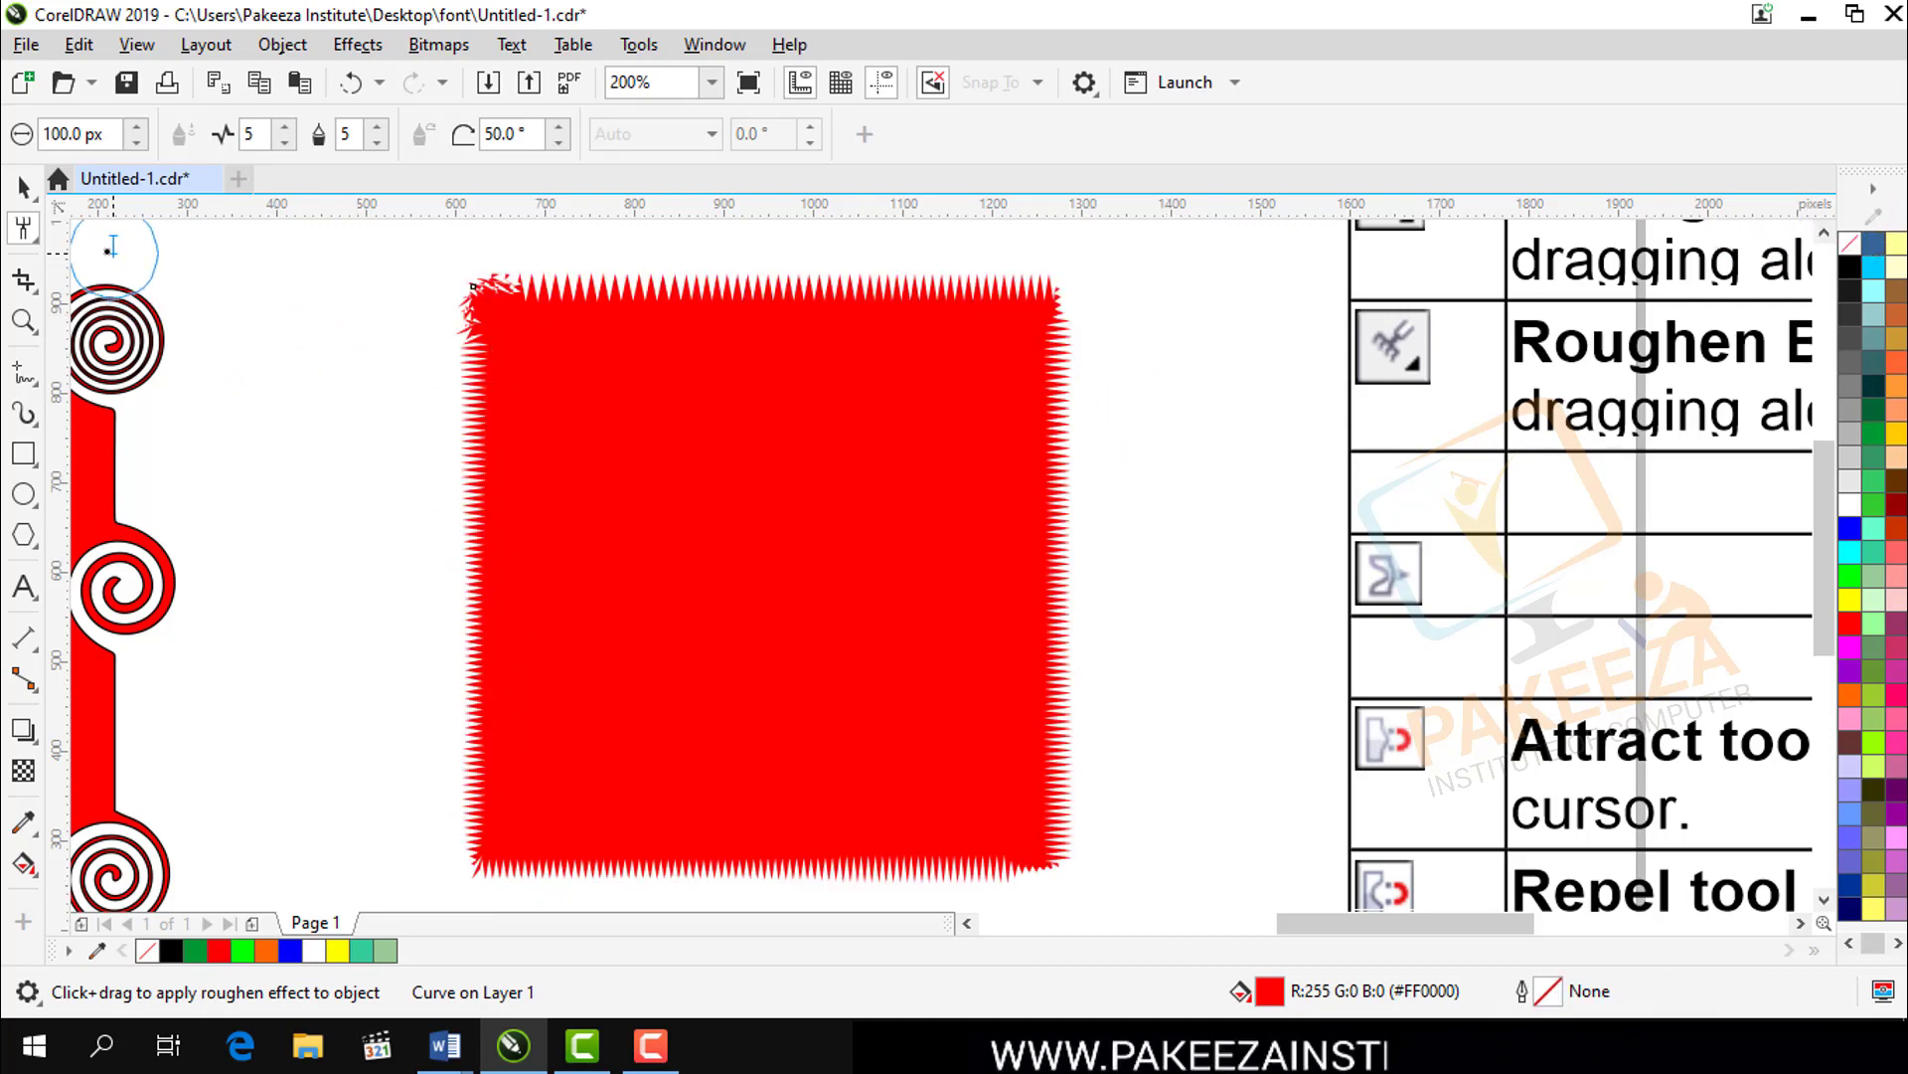
Step: Examine the fine spikes along the red shape's edges up close, and fit all objects in the view
{"action": "scroll", "coordinate": [632, 407], "scroll_direction": "up", "scroll_amount": 2}
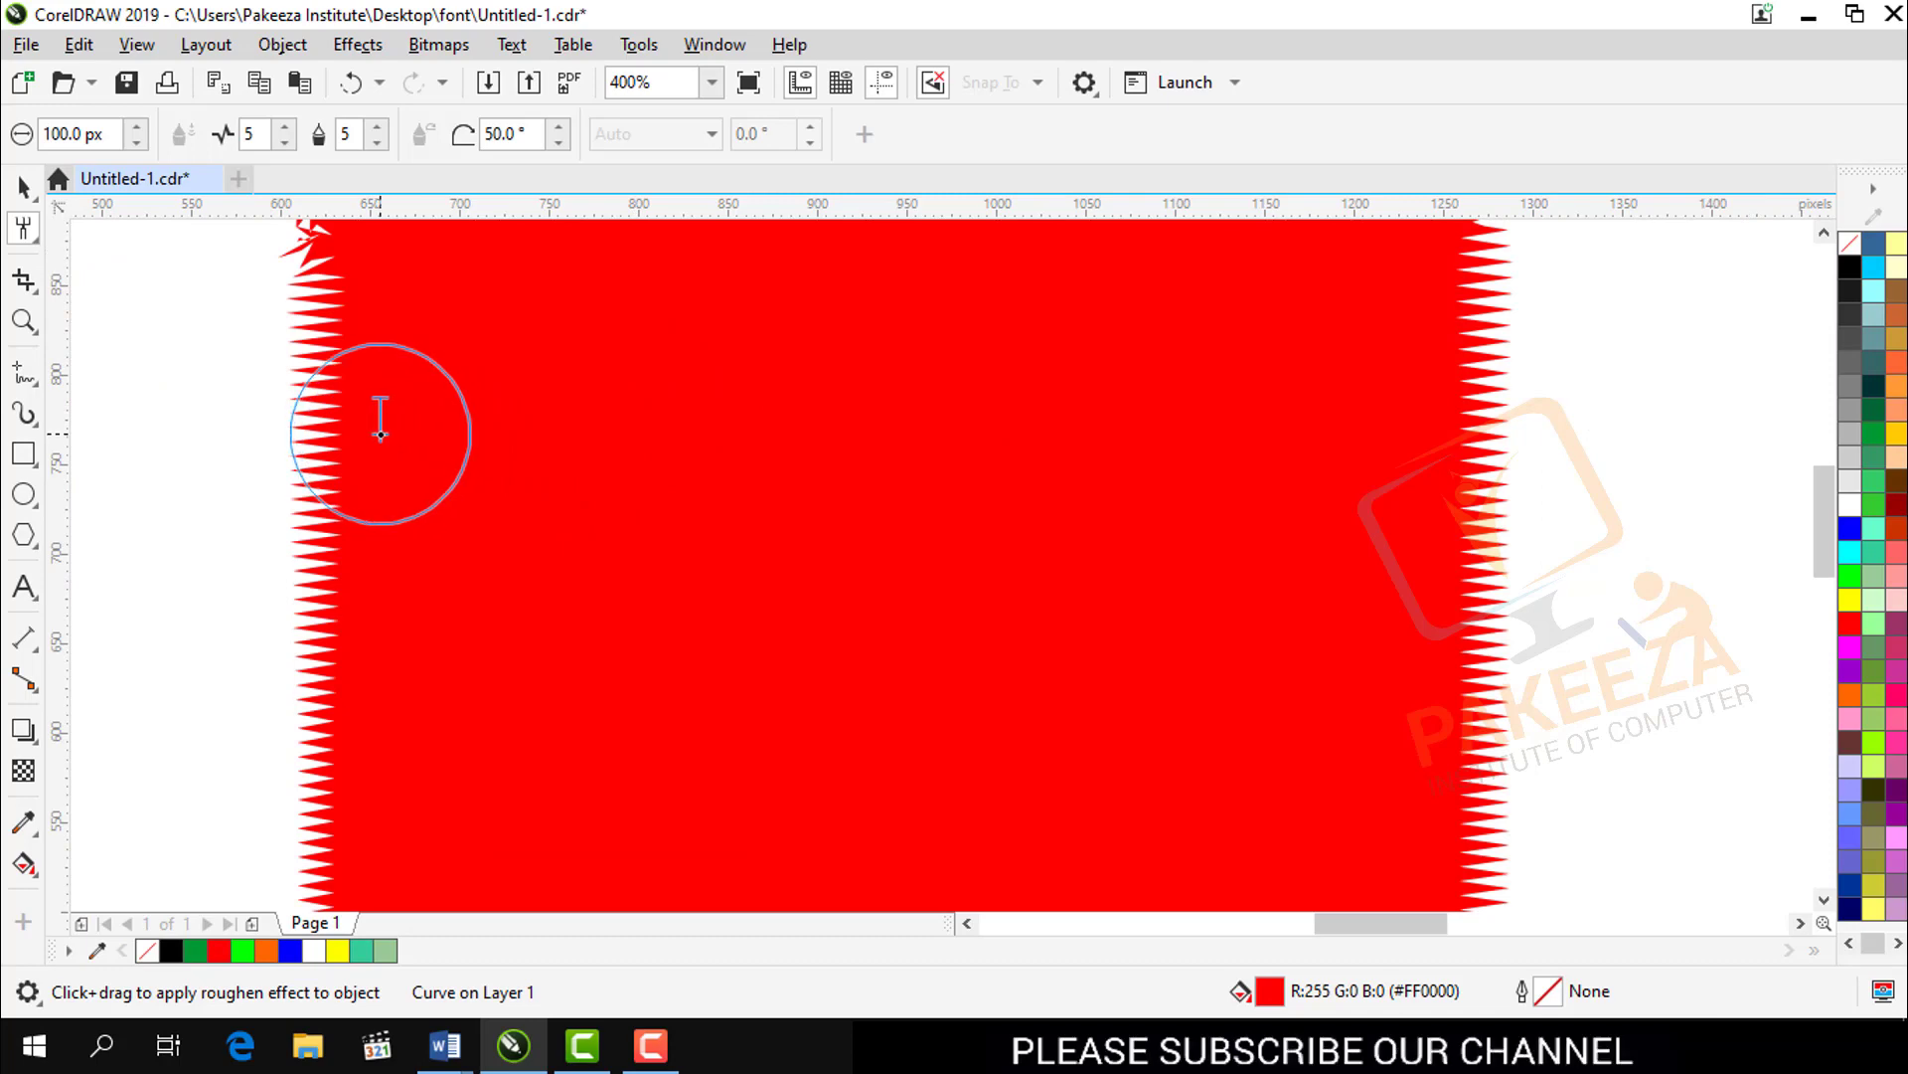
{"action": "scroll", "coordinate": [381, 434], "scroll_direction": "down", "scroll_amount": 4}
{"action": "scroll", "coordinate": [381, 433], "scroll_direction": "down", "scroll_amount": 1}
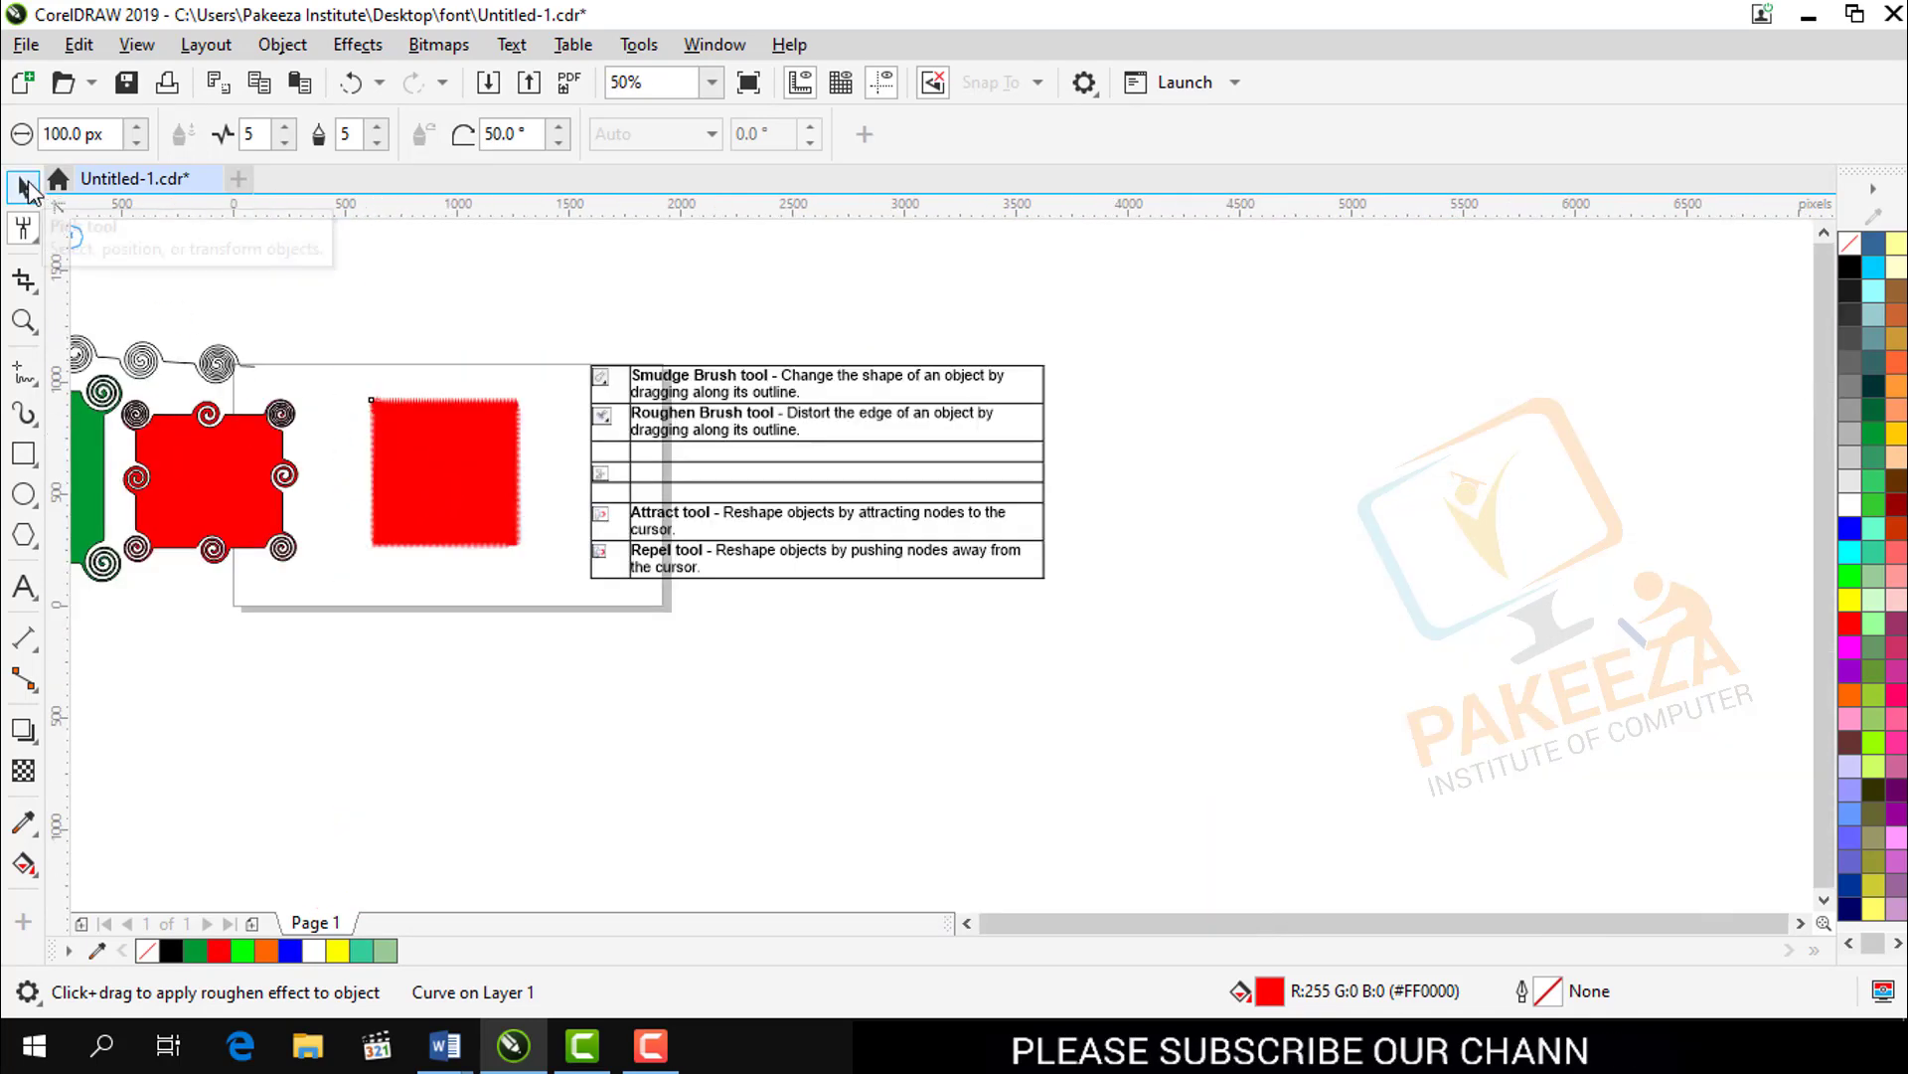
{"action": "left_click", "coordinate": [24, 186]}
{"action": "left_click", "coordinate": [714, 84]}
{"action": "left_click", "coordinate": [712, 84]}
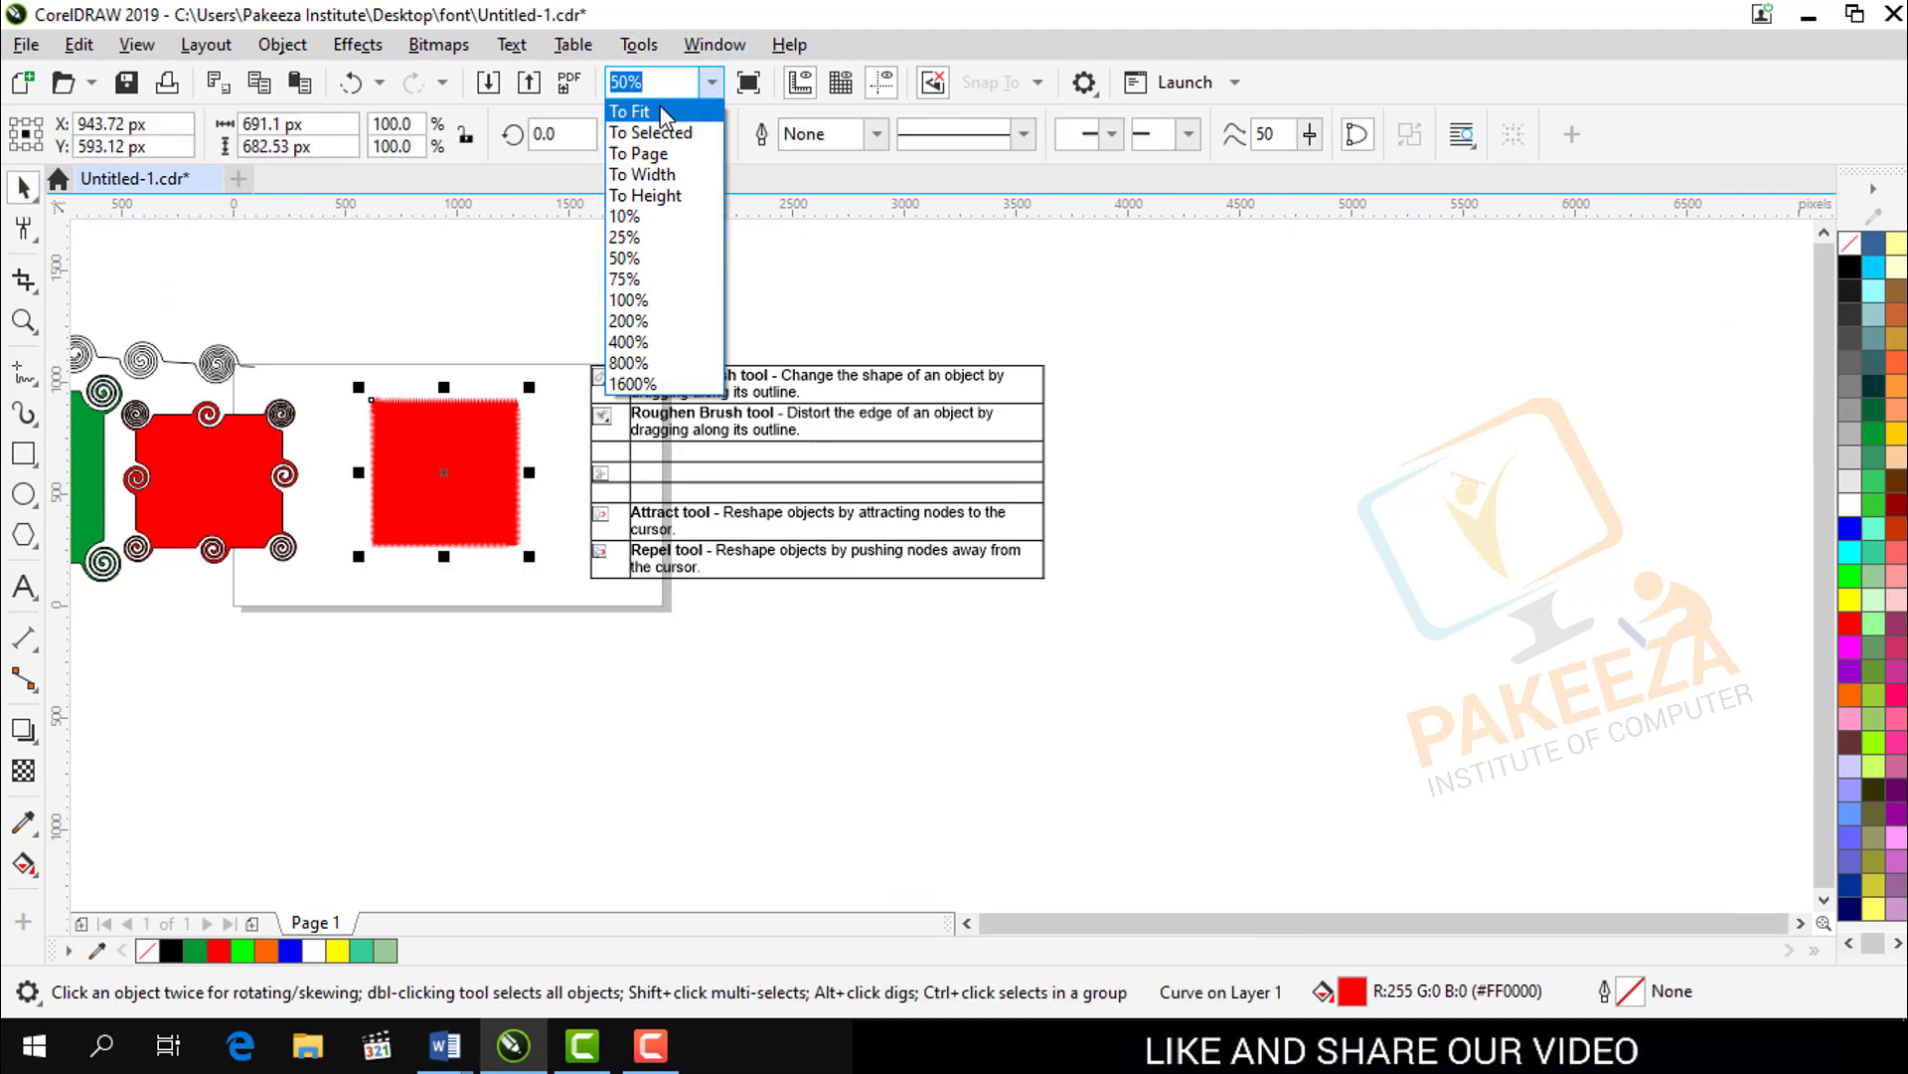
{"action": "left_click", "coordinate": [636, 107]}
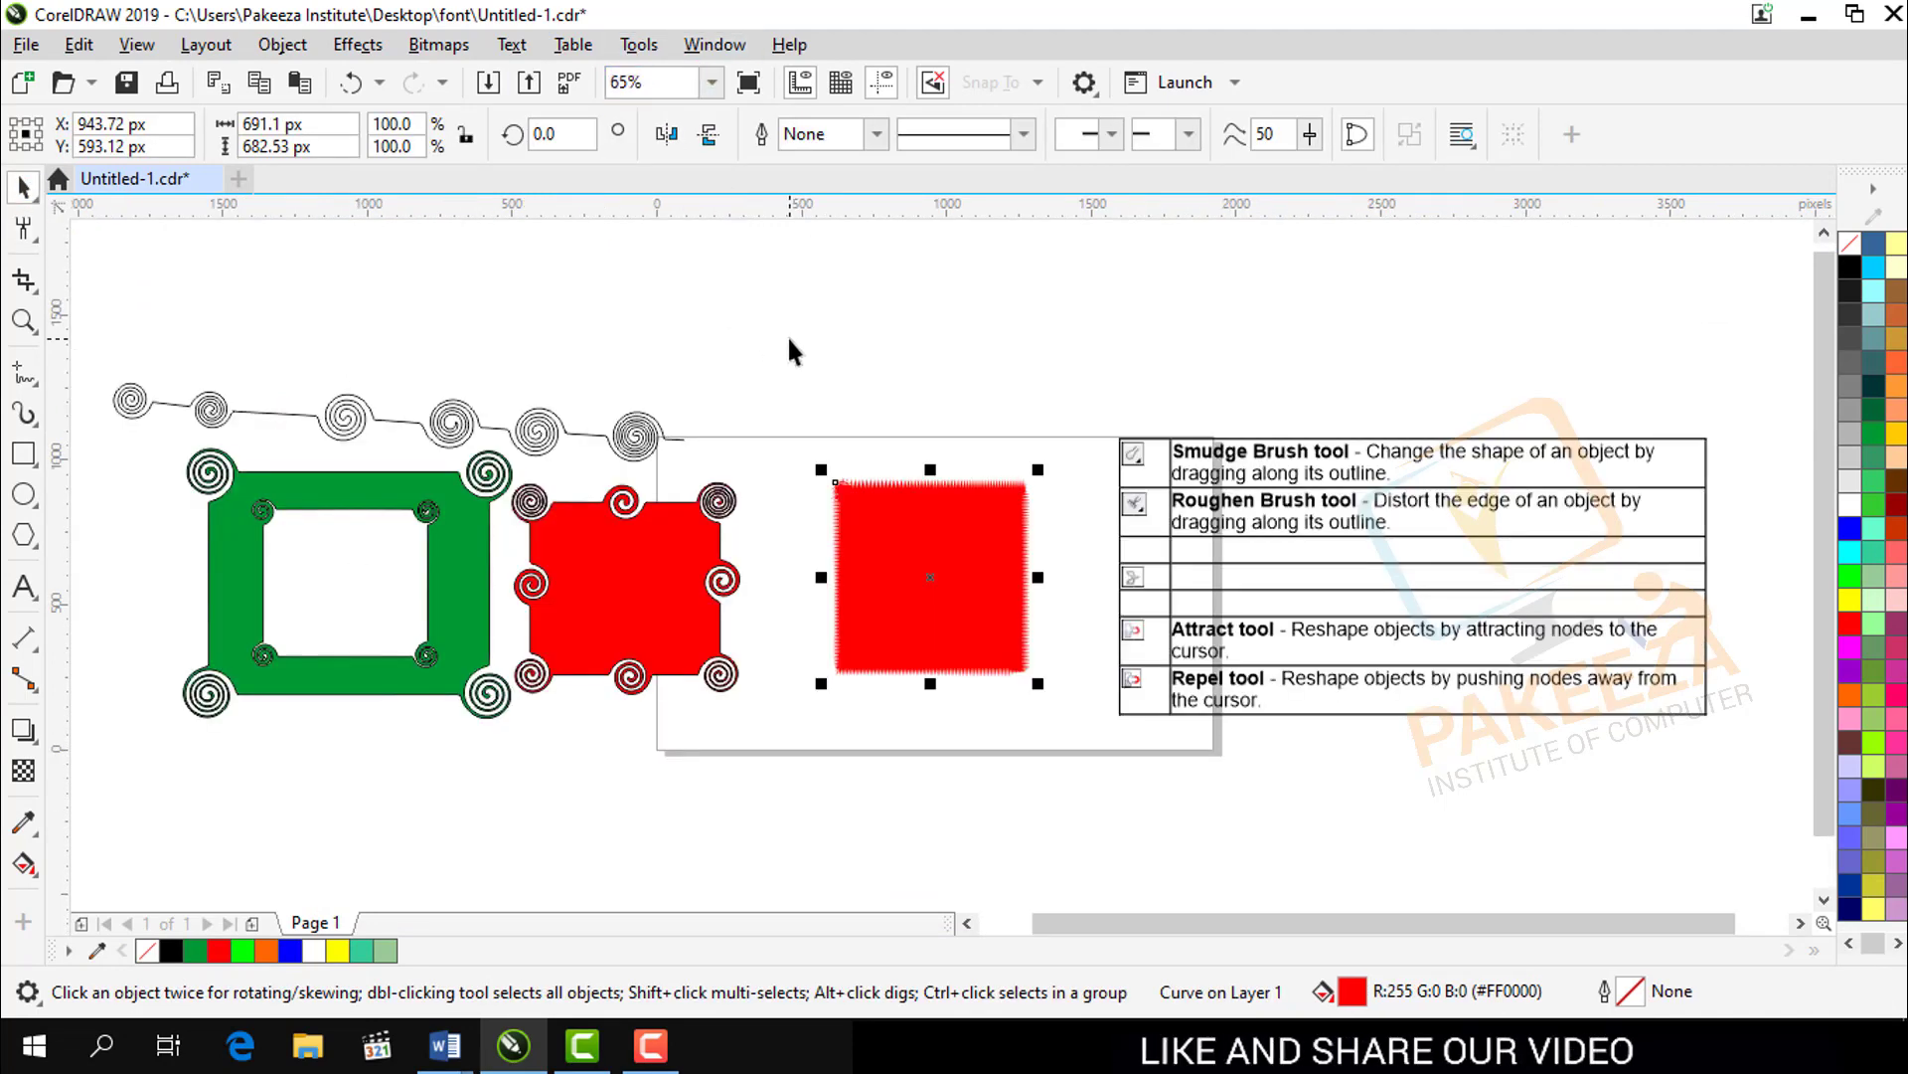
{"action": "left_click", "coordinate": [30, 231]}
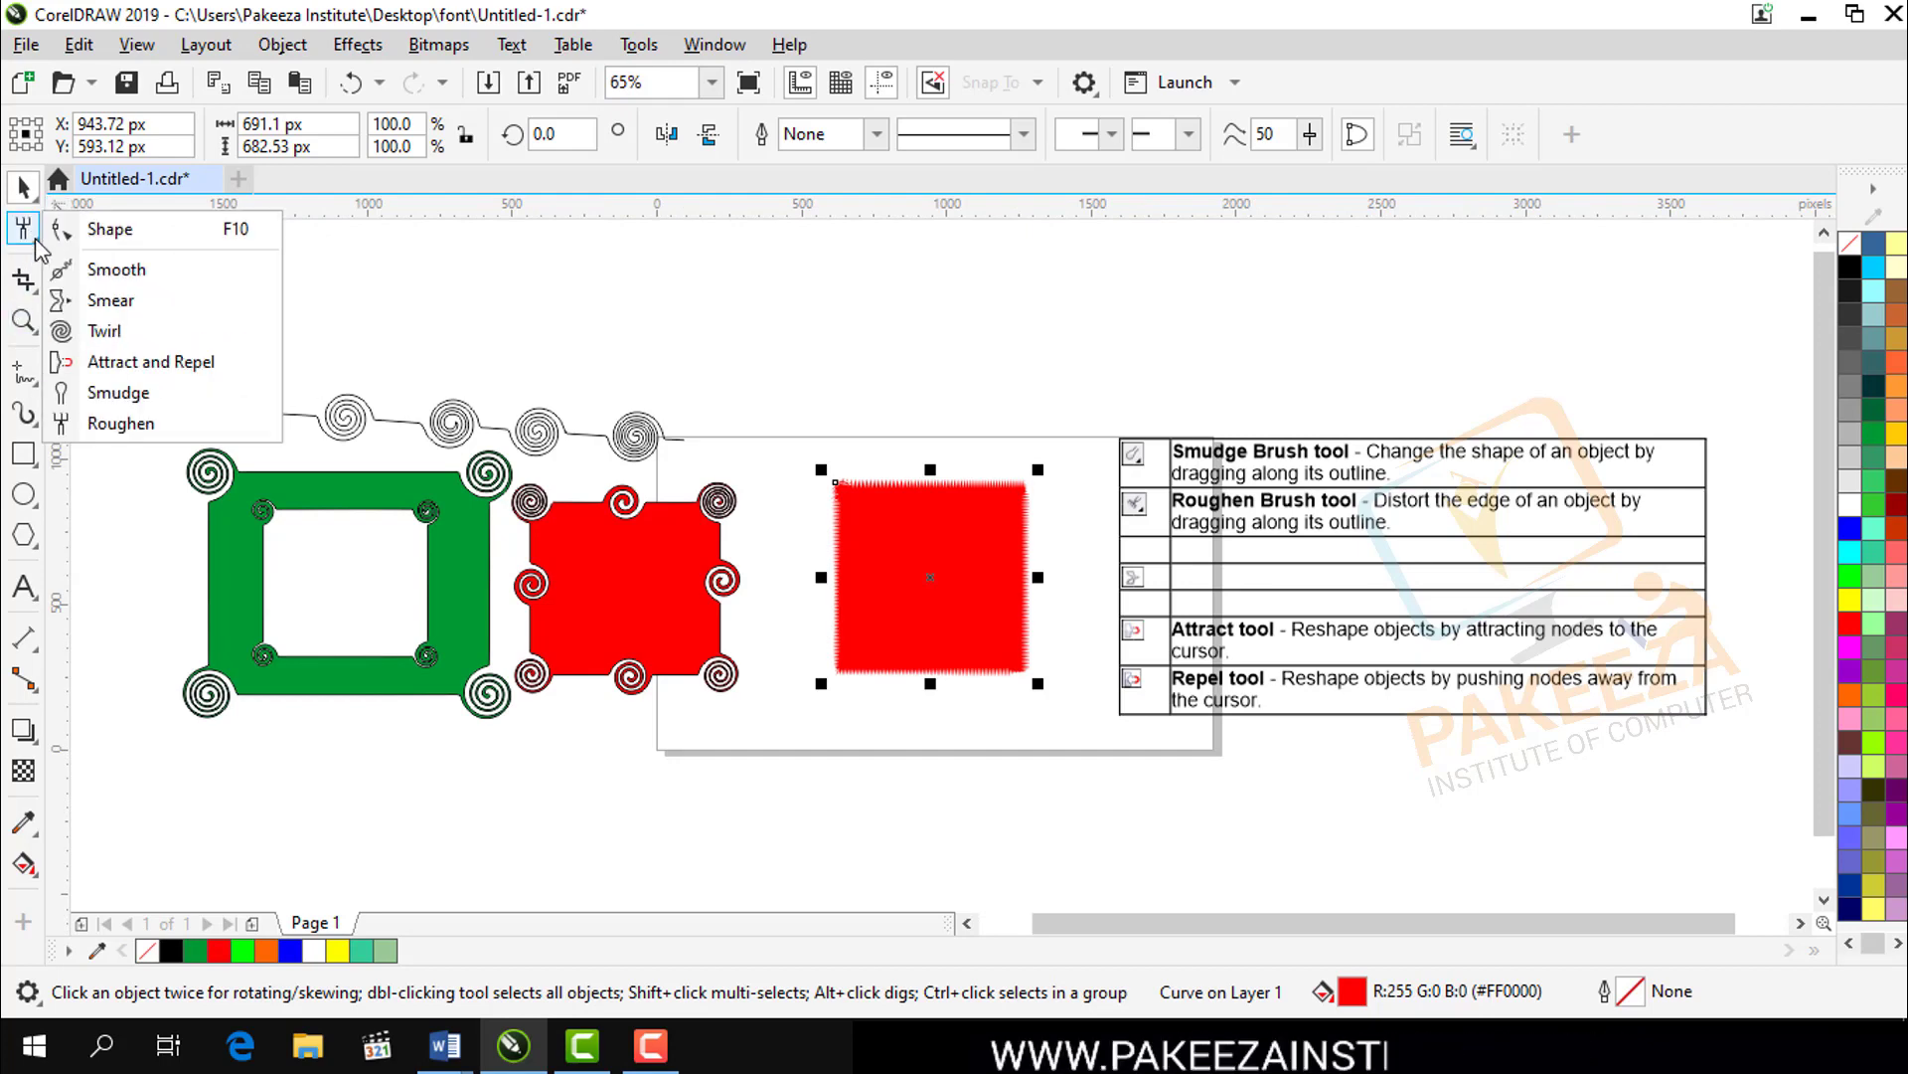
{"action": "key", "text": "Escape"}
{"action": "left_click", "coordinate": [27, 236]}
{"action": "left_click", "coordinate": [507, 343]}
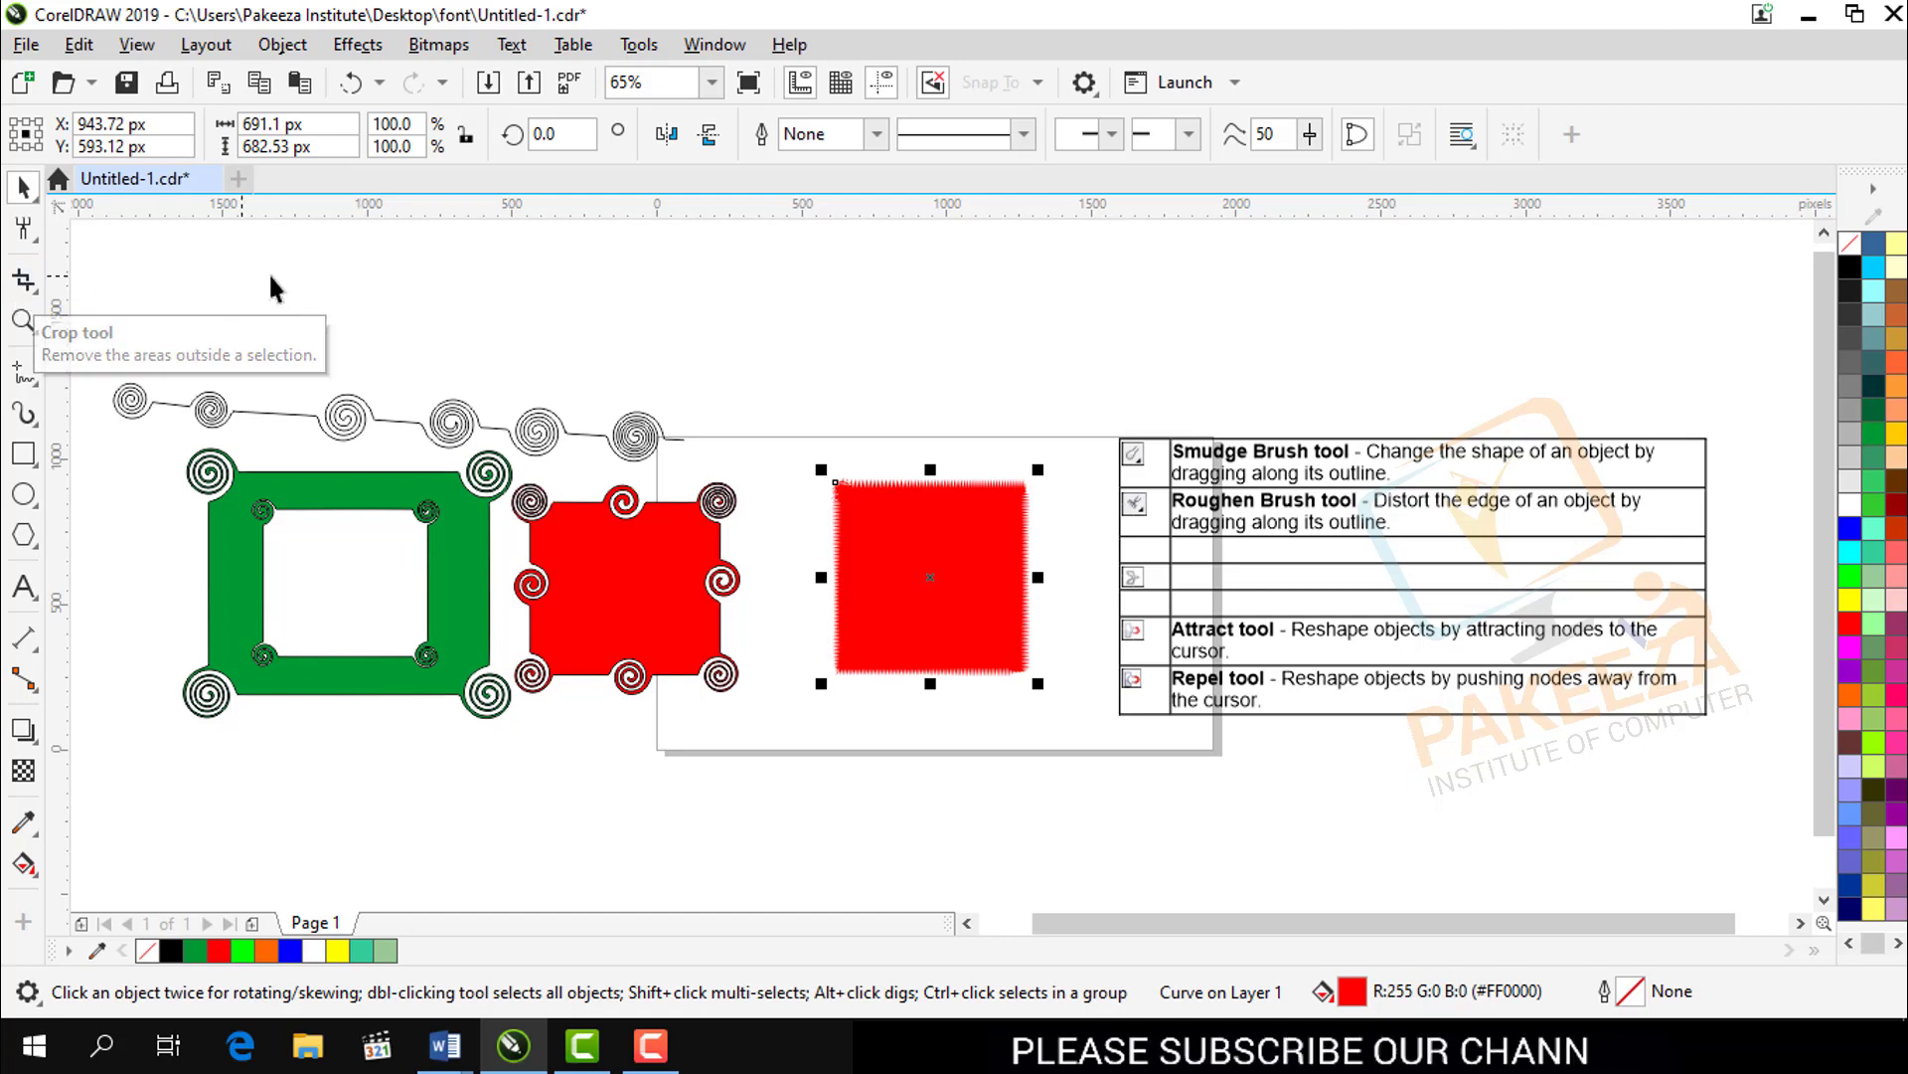
{"action": "key", "text": "Escape"}
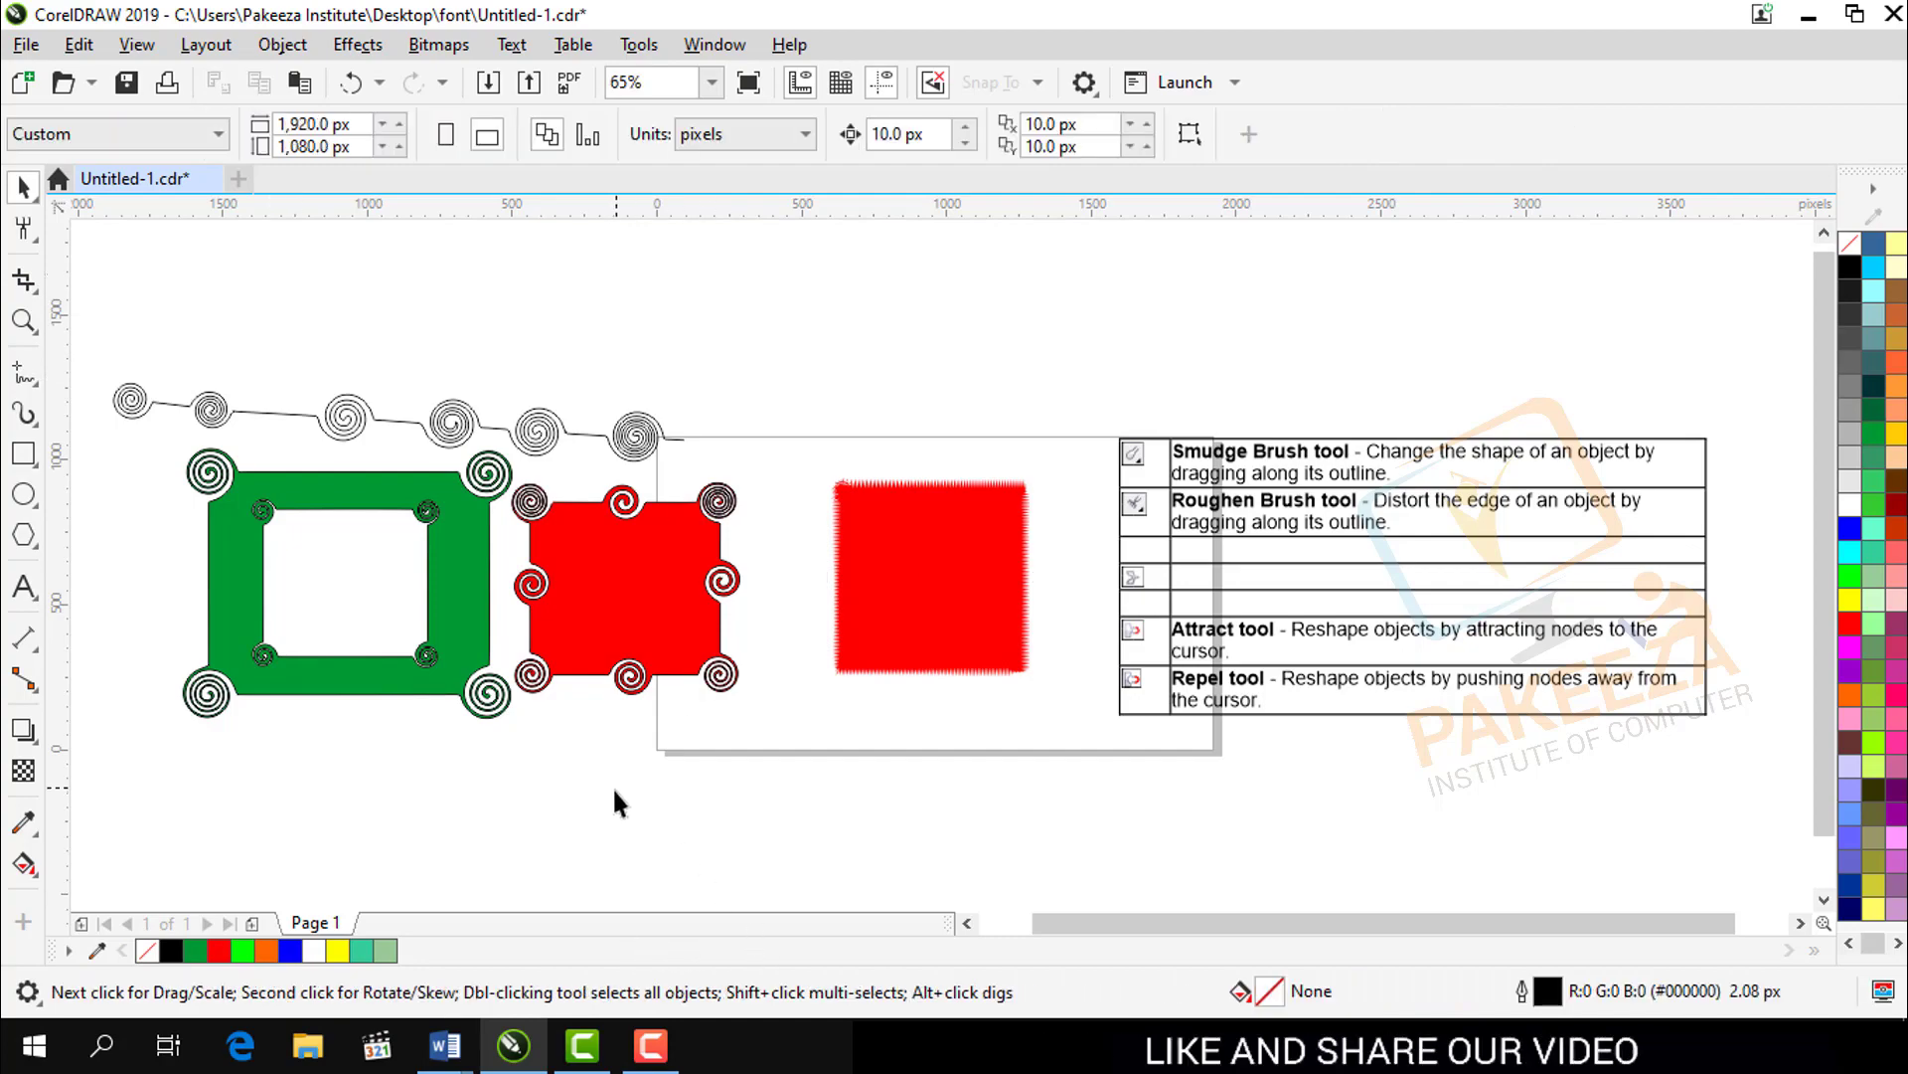
{"action": "left_click", "coordinate": [651, 1044]}
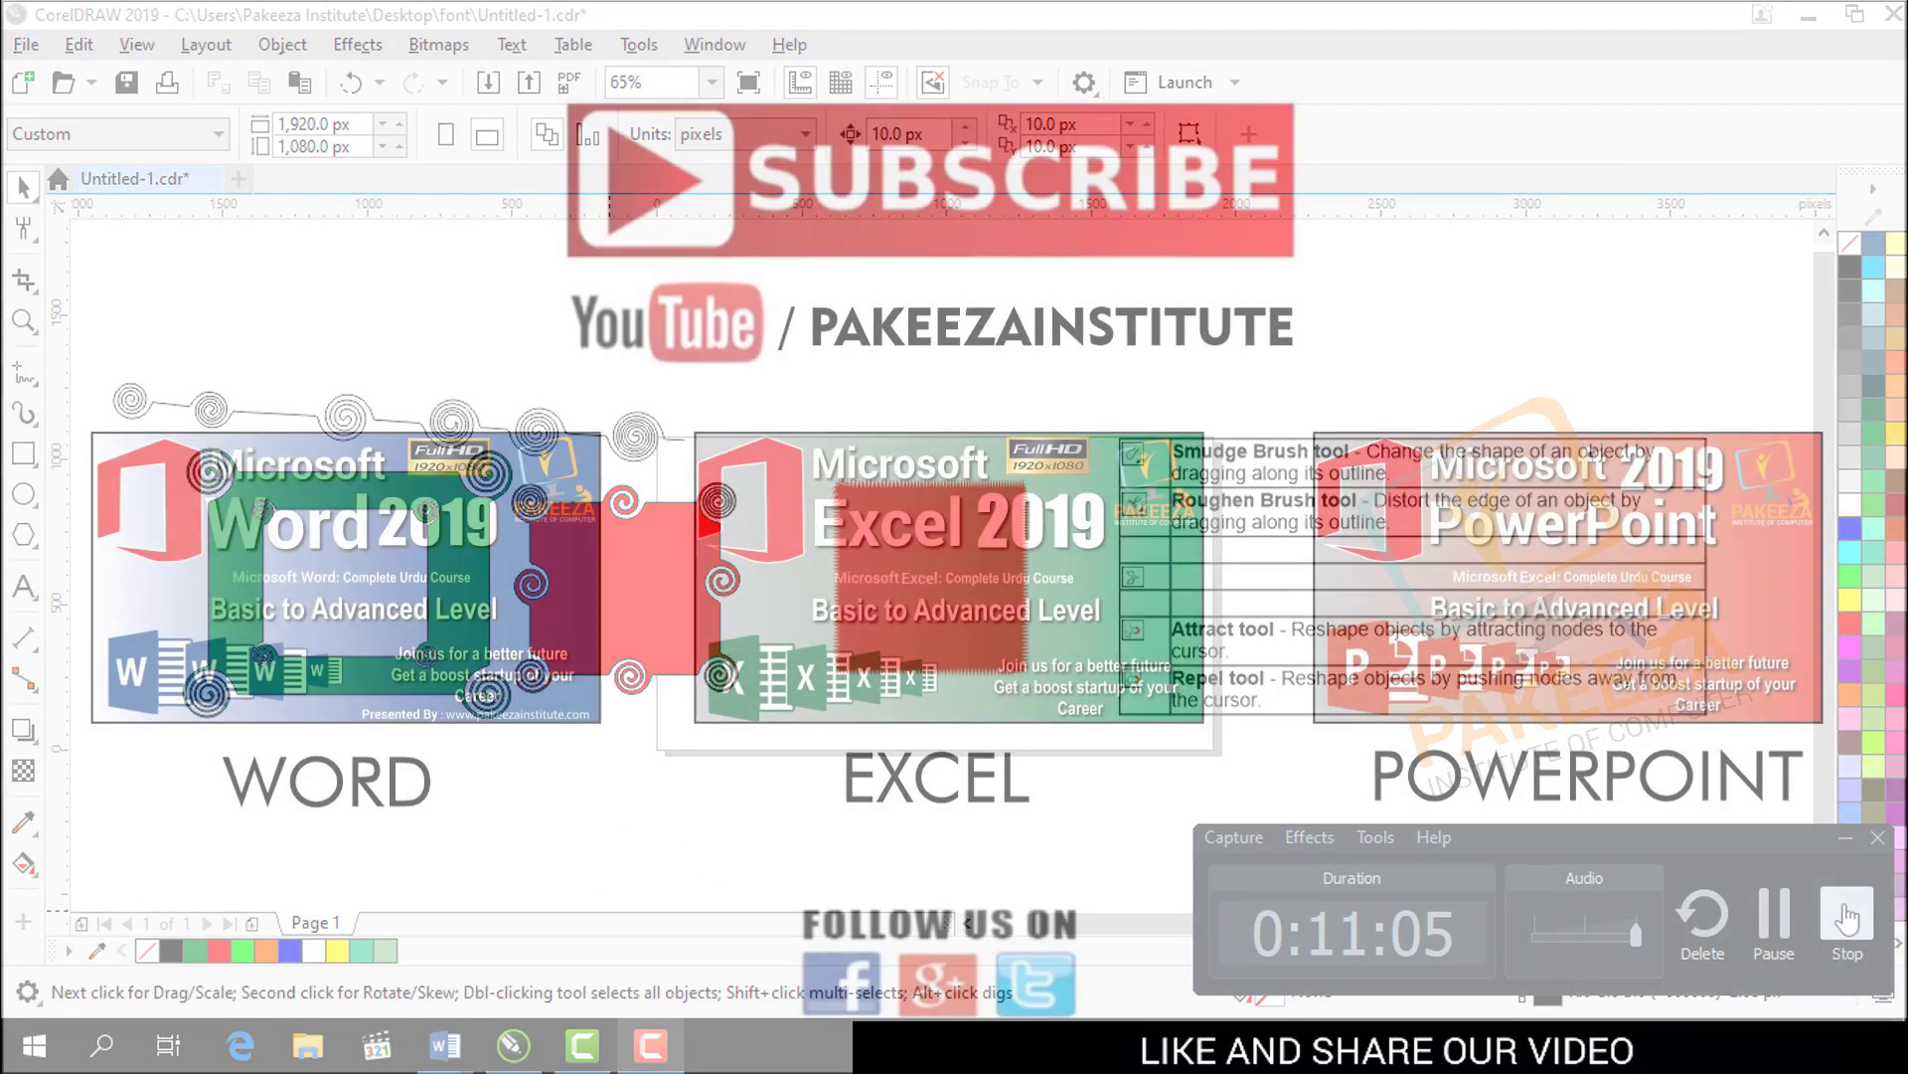